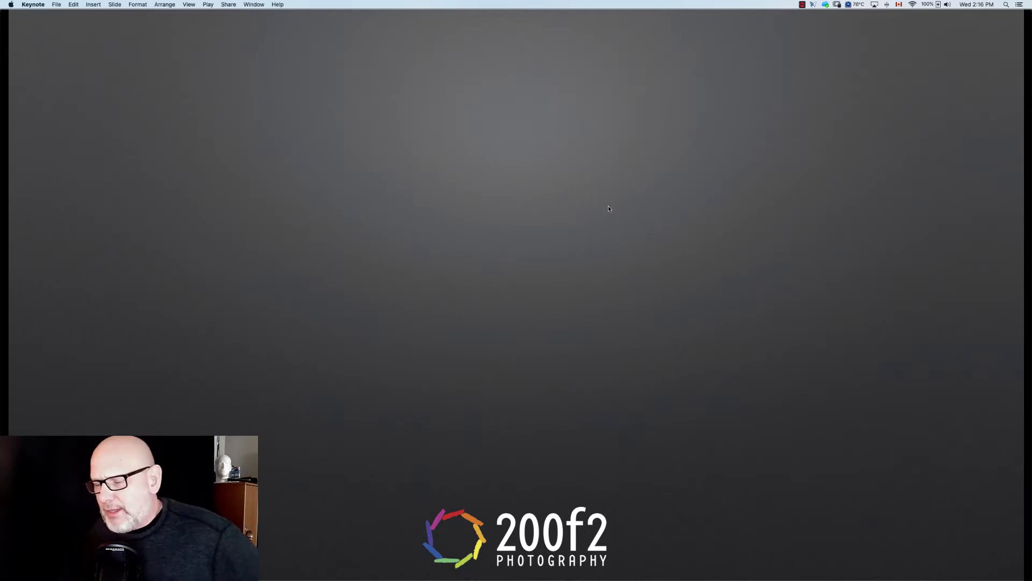
key(Right)
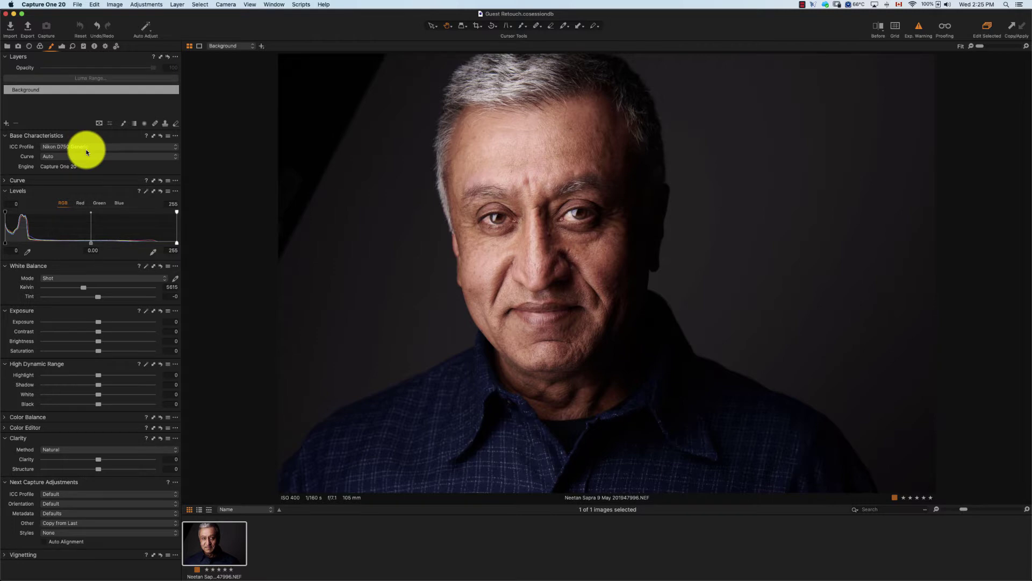
Step: Set the portrait's base characteristics to the Camera RGB Profile with the Film Standard curve
click(175, 148)
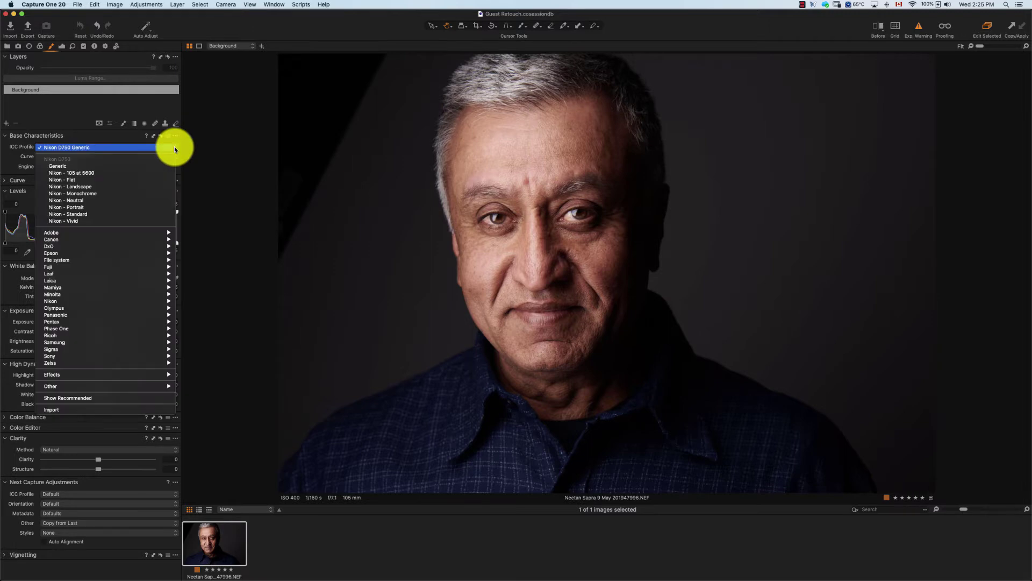
mouse_move(128, 385)
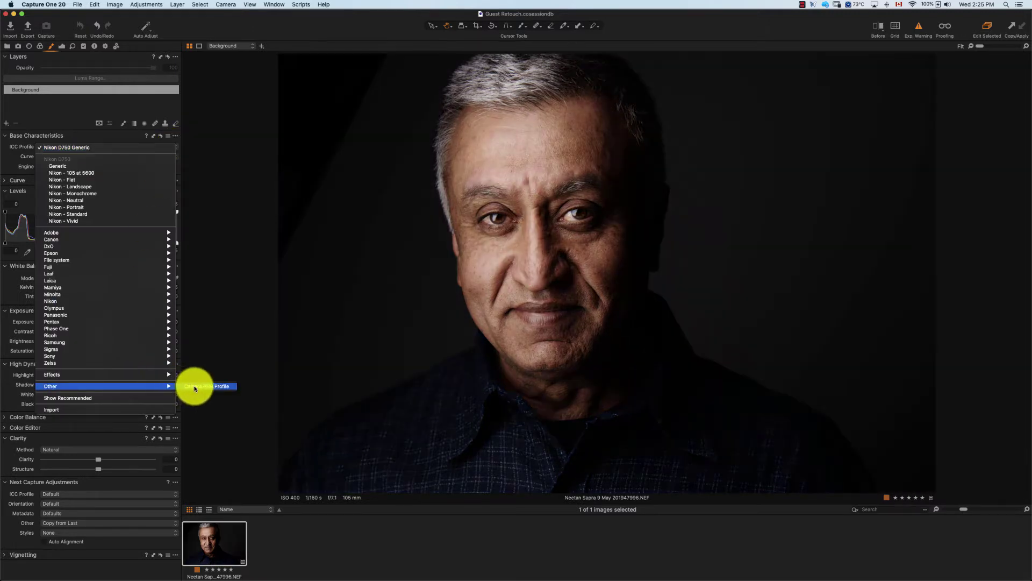
click(194, 387)
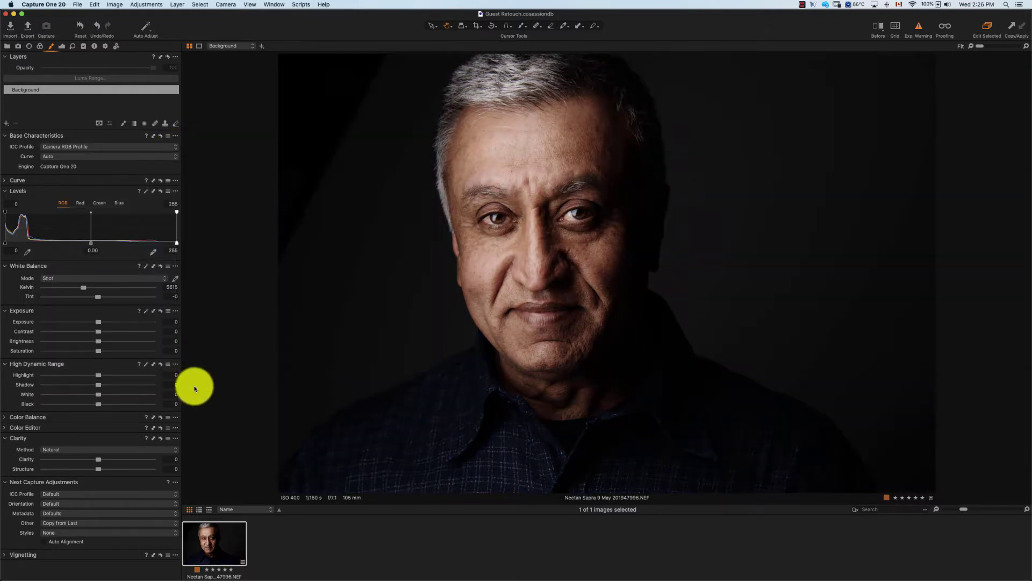
click(176, 156)
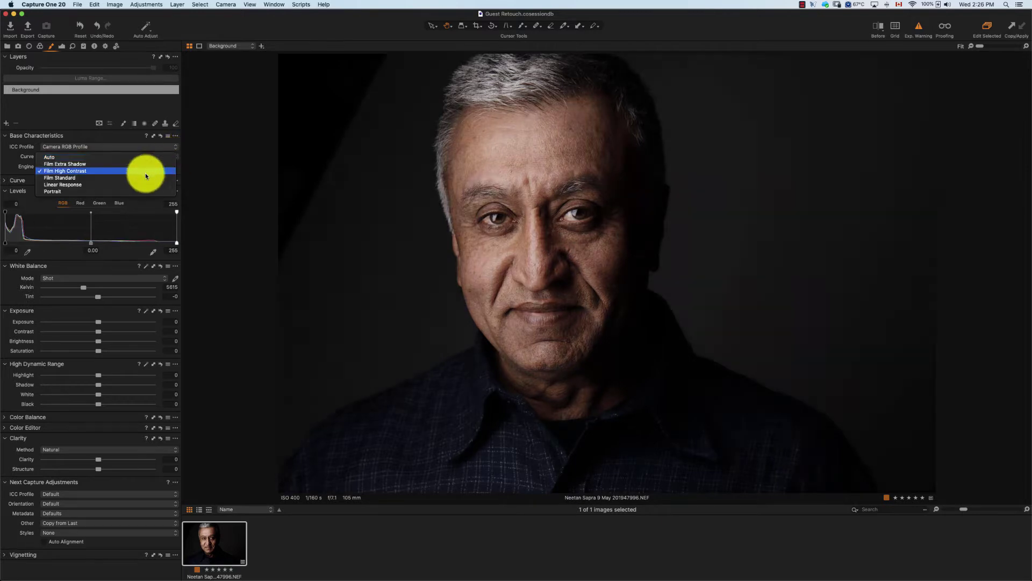
click(142, 177)
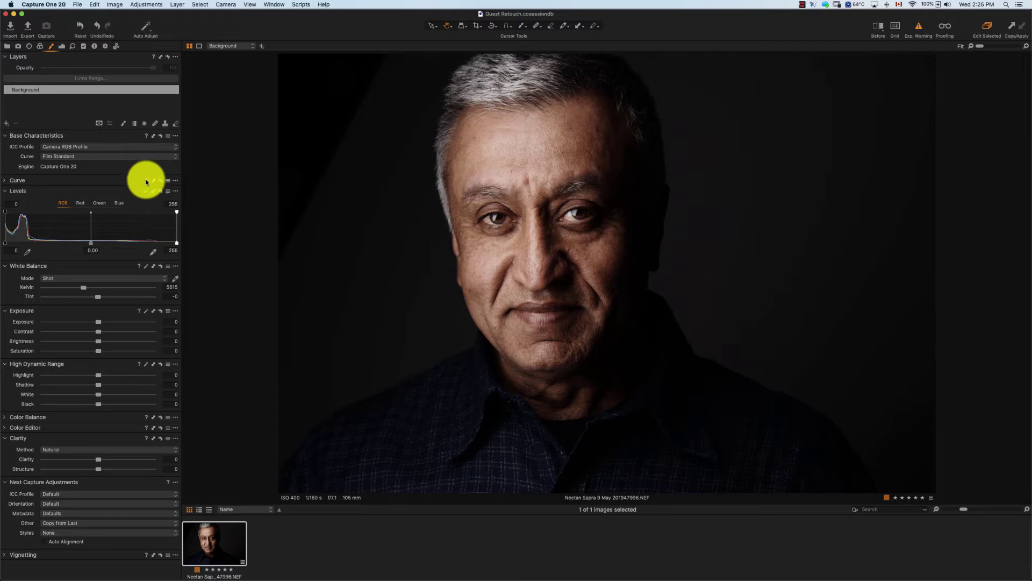
Step: Set the background's saturation to 10 and auto-adjust its levels
click(171, 350)
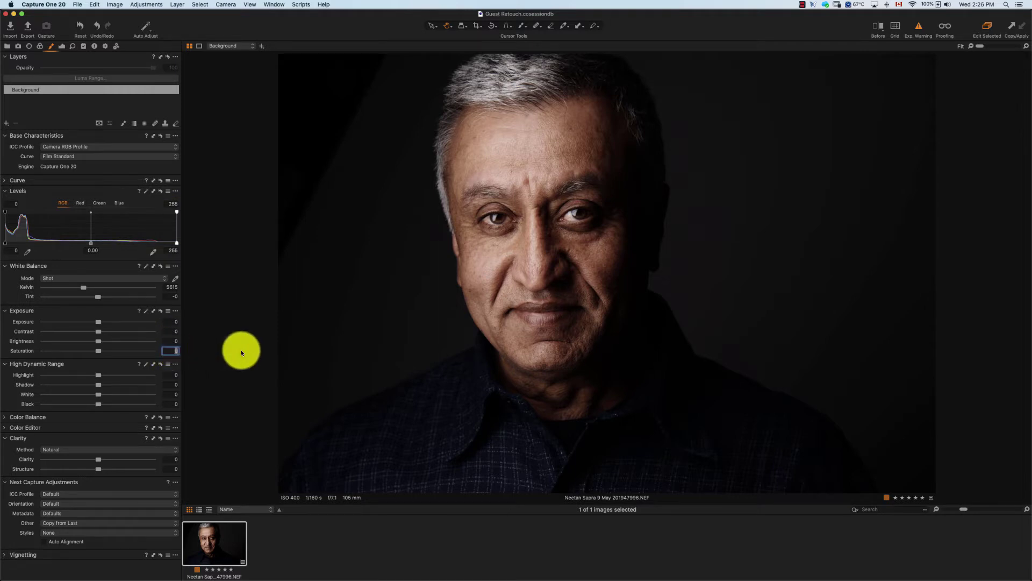
text(10)
key(Tab)
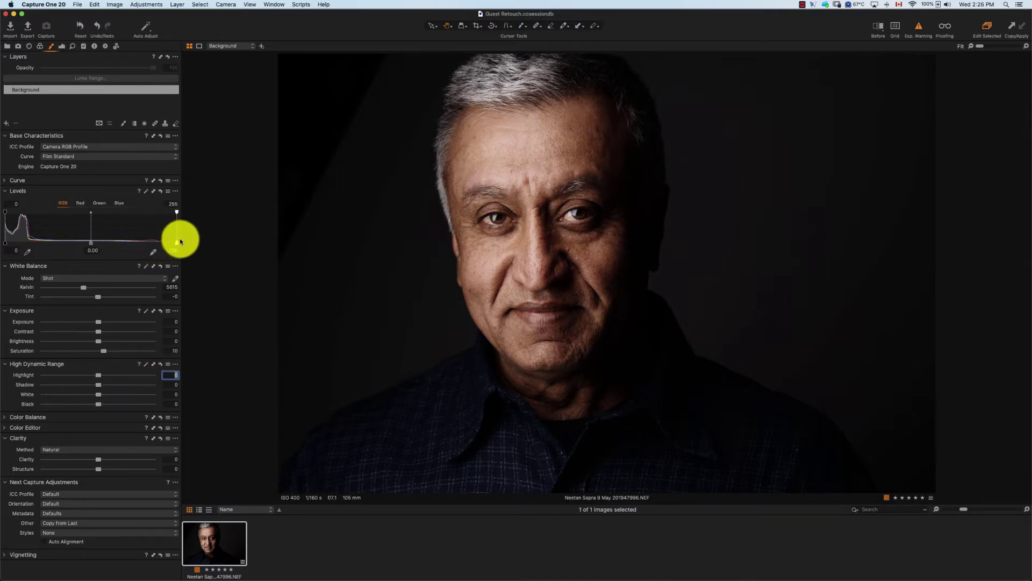
click(146, 192)
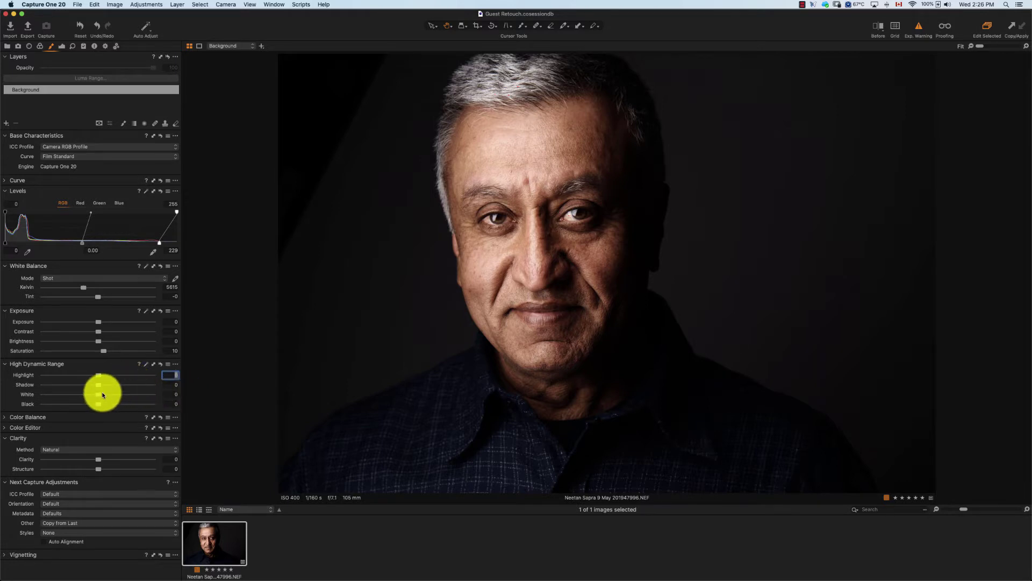
Step: Raise the background's shadows to 20 and its brightness to 5
drag(98, 384, 109, 386)
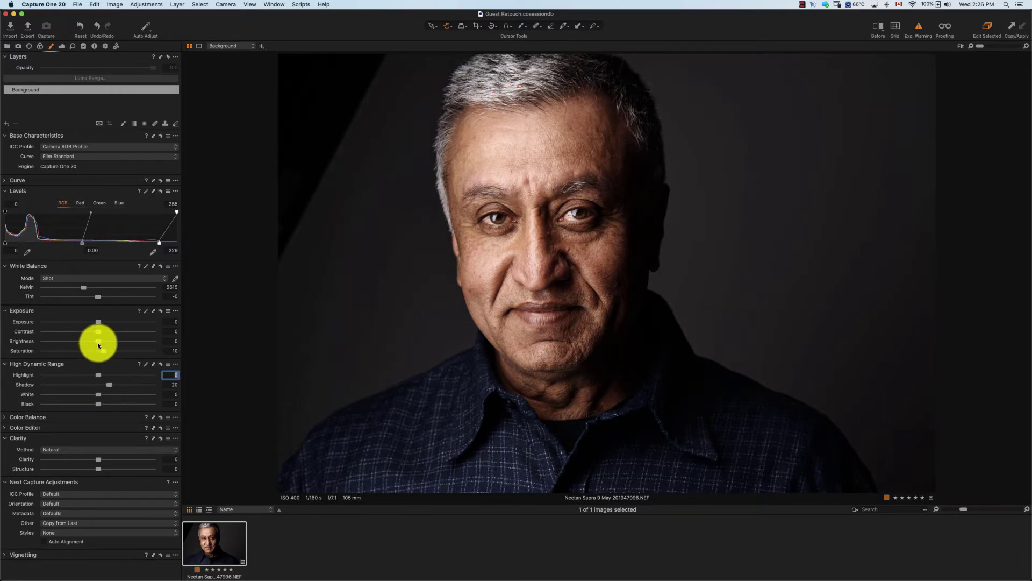
drag(98, 341, 111, 343)
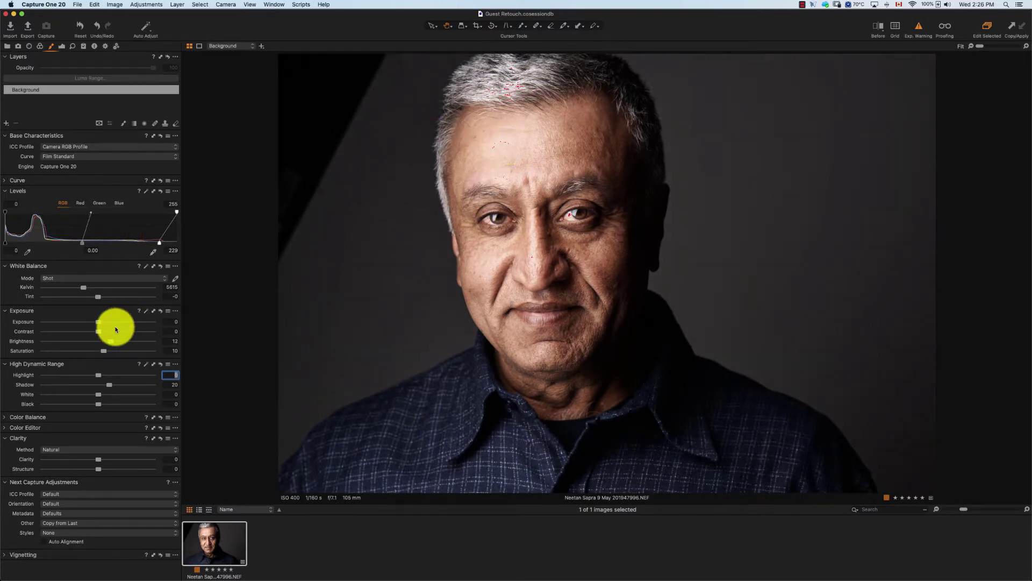
drag(111, 343, 104, 343)
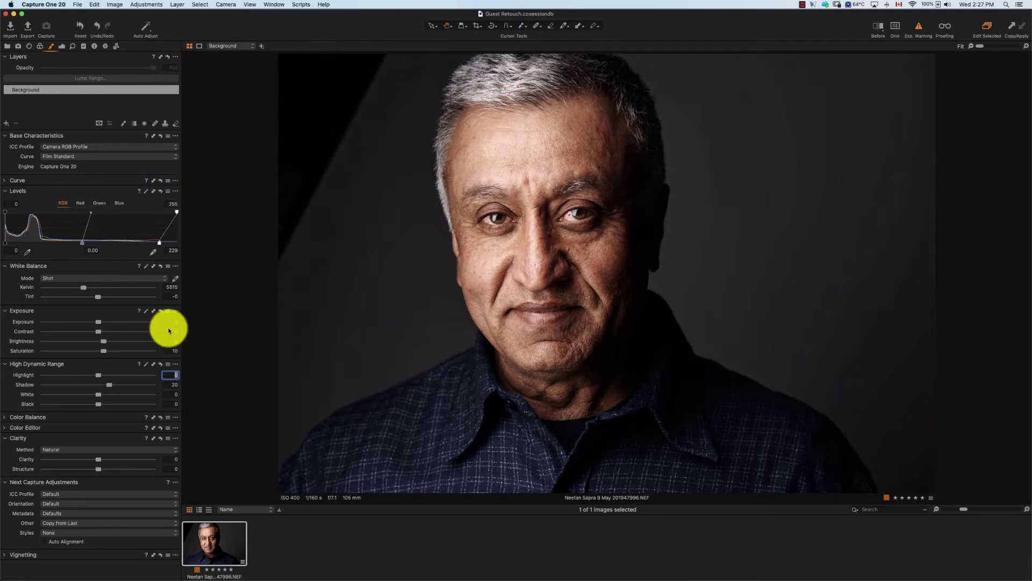
Step: Nudge the midtone point of the red channel in Levels and return to the combined RGB channel
click(81, 204)
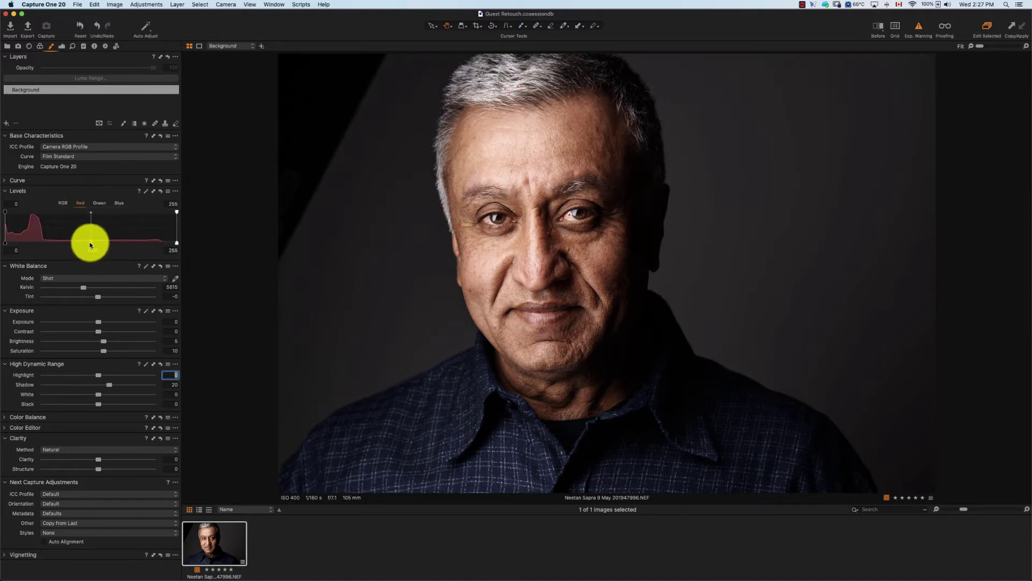
drag(90, 245, 92, 244)
click(63, 204)
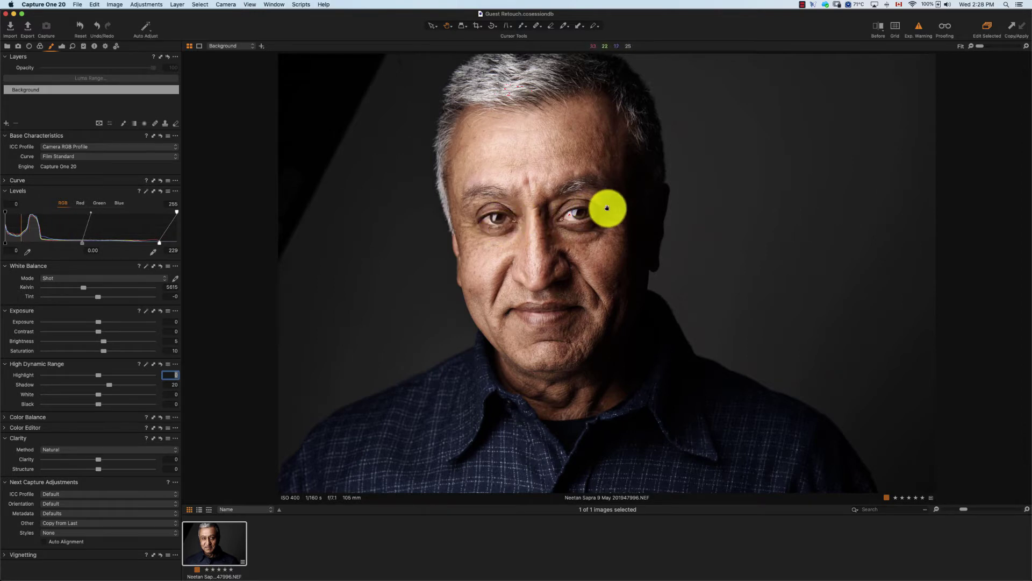
Step: Add an adjustment layer named "lighten" and set its exposure to 1
click(8, 123)
double_click(31, 90)
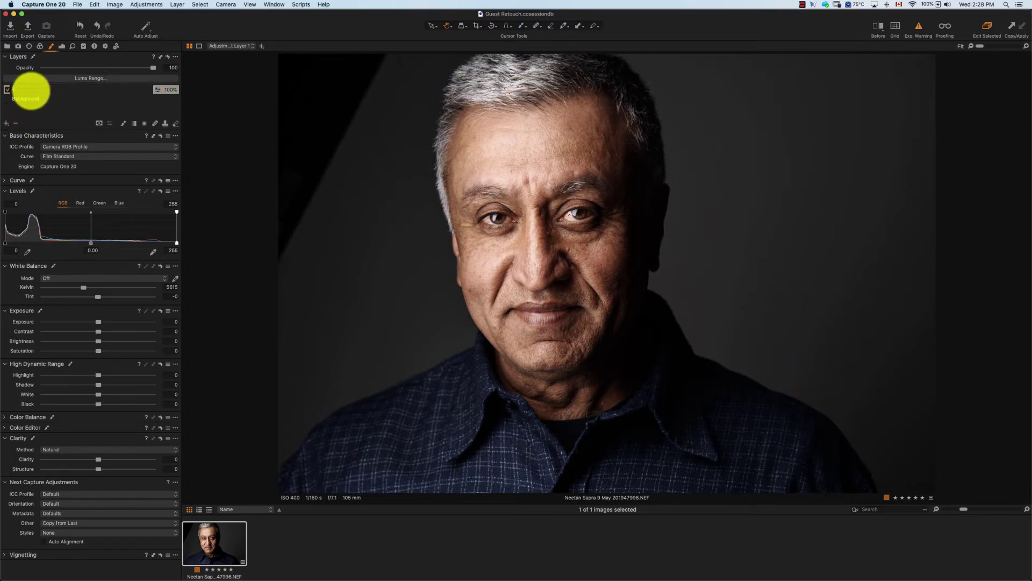
text(lighten)
key(Return)
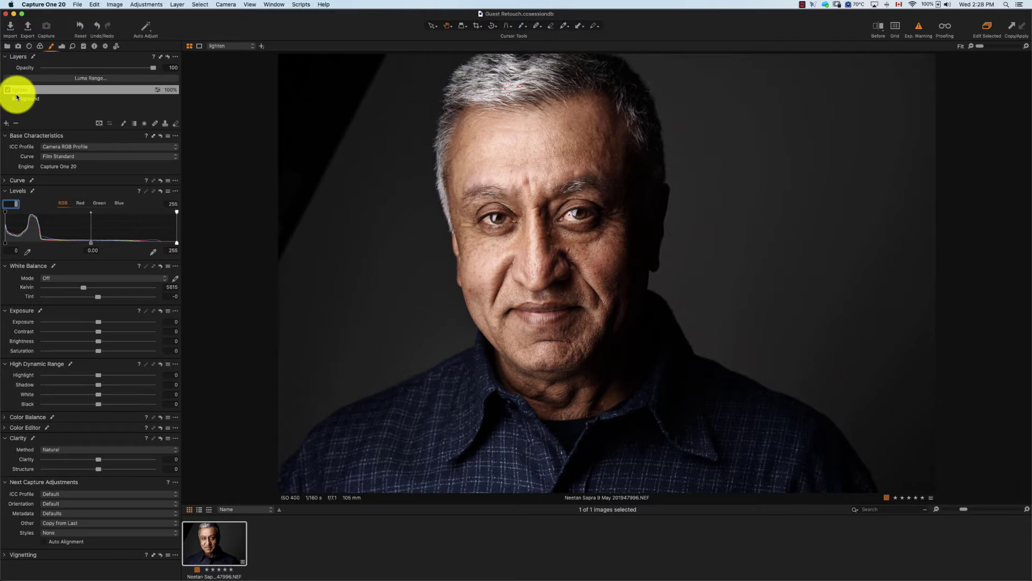
click(172, 321)
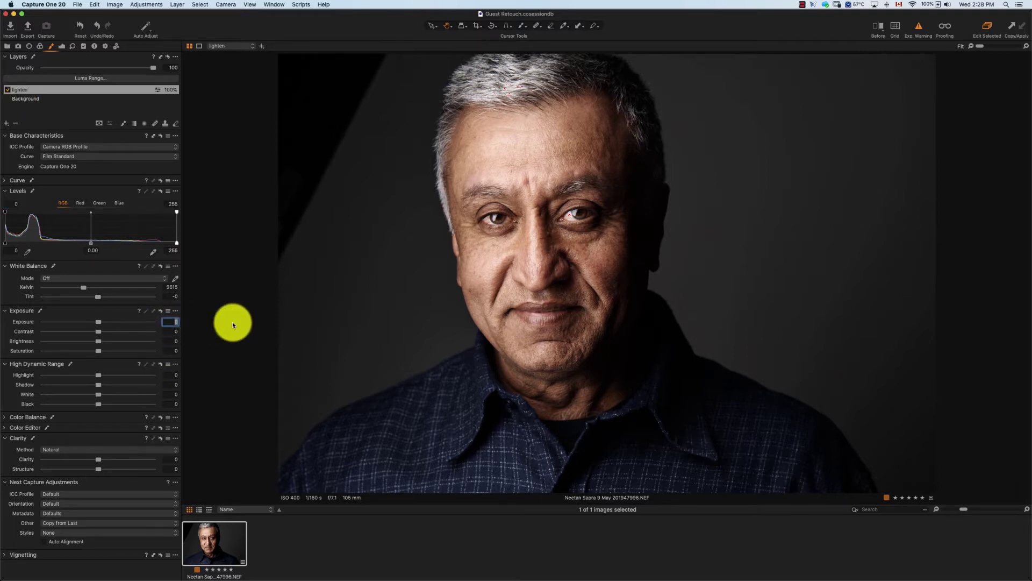
text(1)
key(Return)
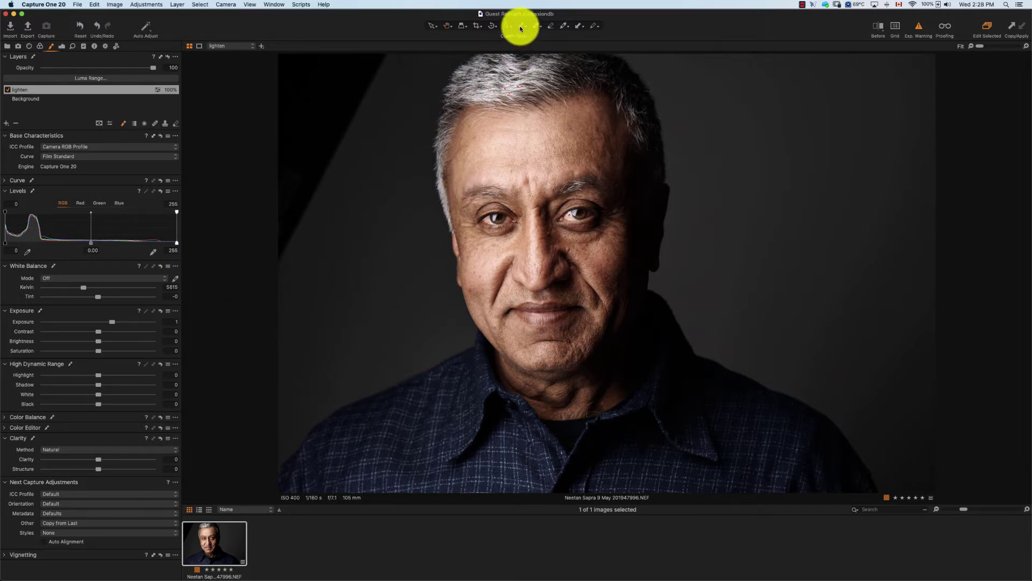
Step: Brush the lighten layer's mask over the eye on the shadowed side of the face and the skin around it
right_click(506, 117)
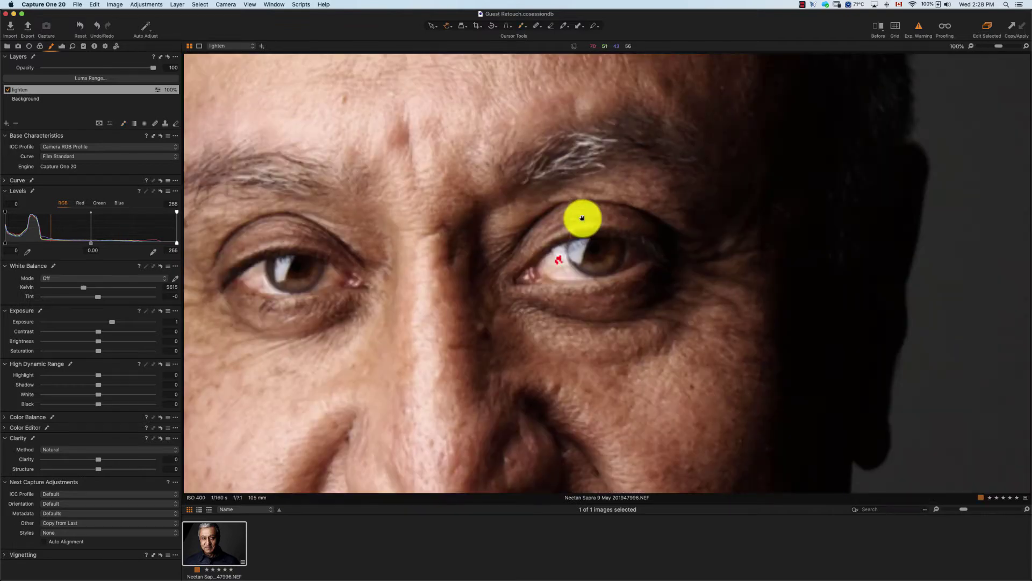
key(space)
click(580, 217)
click(588, 247)
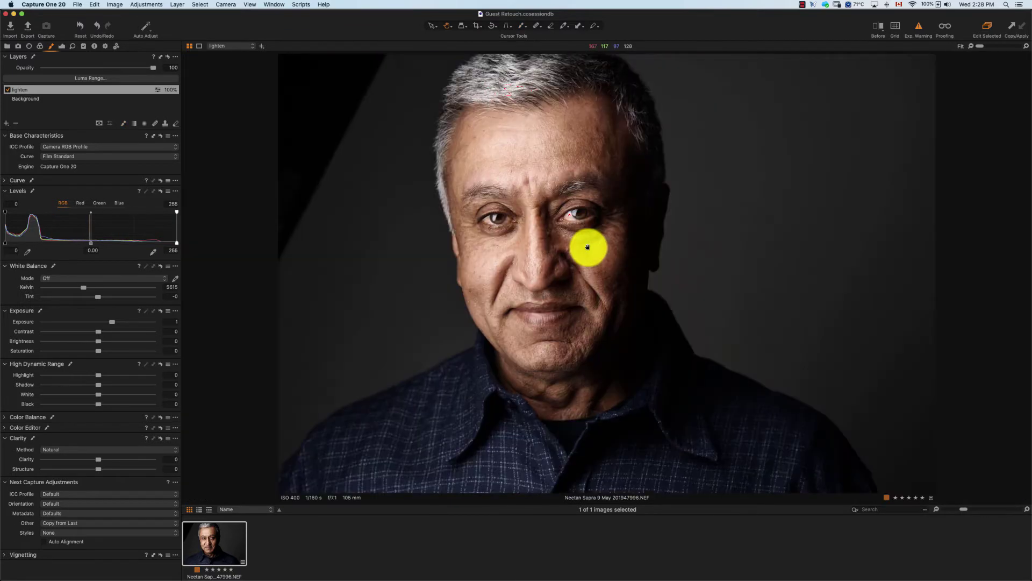
scroll(590, 244, up, 3)
drag(540, 196, 541, 231)
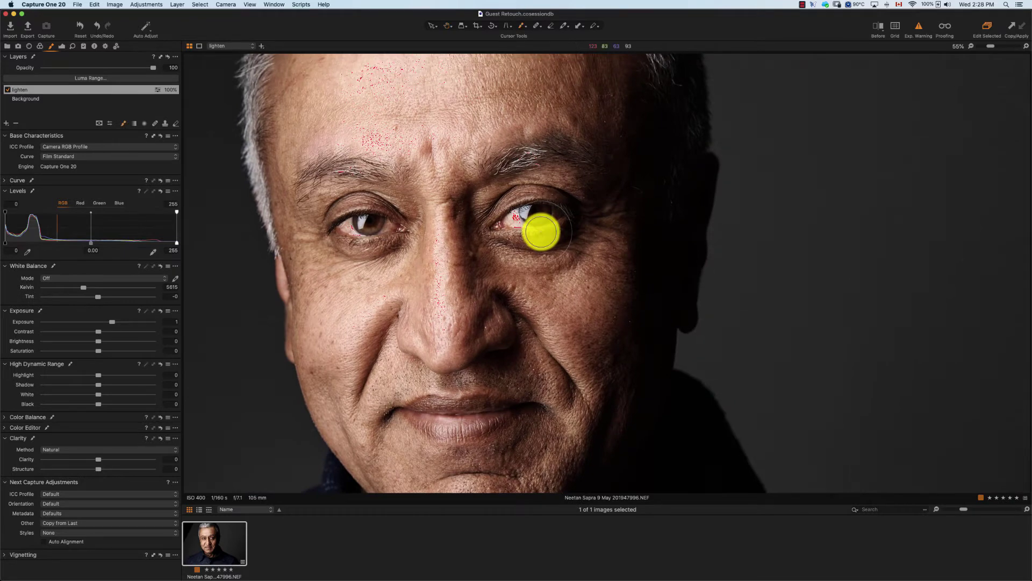
mouse_move(573, 204)
mouse_down()
mouse_move(535, 208)
mouse_move(549, 207)
mouse_up()
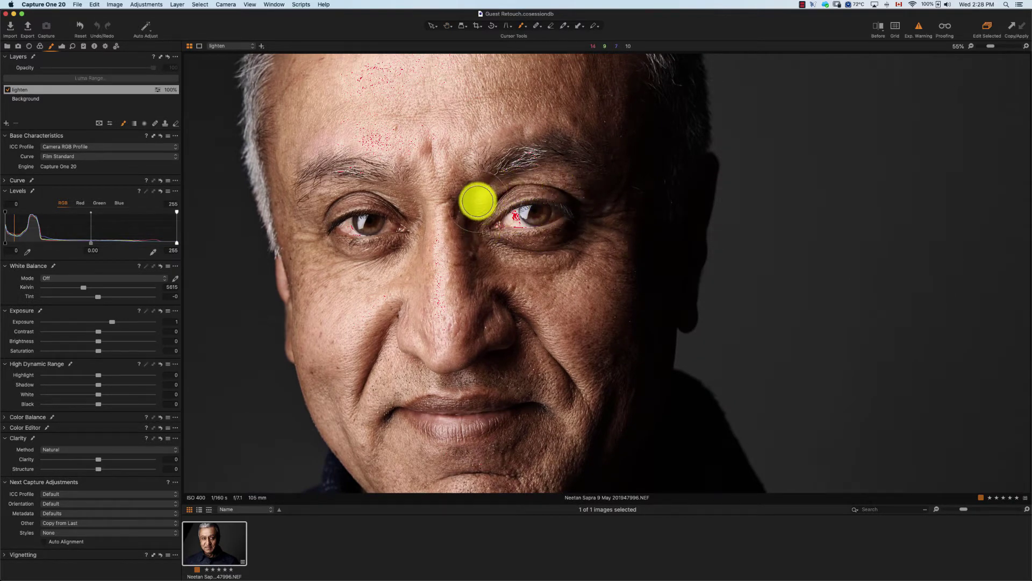
mouse_move(478, 202)
mouse_down()
mouse_move(493, 253)
mouse_move(542, 261)
mouse_move(565, 258)
mouse_move(580, 196)
mouse_move(588, 219)
mouse_move(580, 229)
mouse_move(463, 203)
mouse_move(471, 184)
mouse_move(482, 268)
mouse_move(541, 272)
mouse_move(676, 250)
mouse_move(625, 215)
mouse_move(556, 193)
mouse_move(573, 216)
mouse_move(540, 211)
mouse_up()
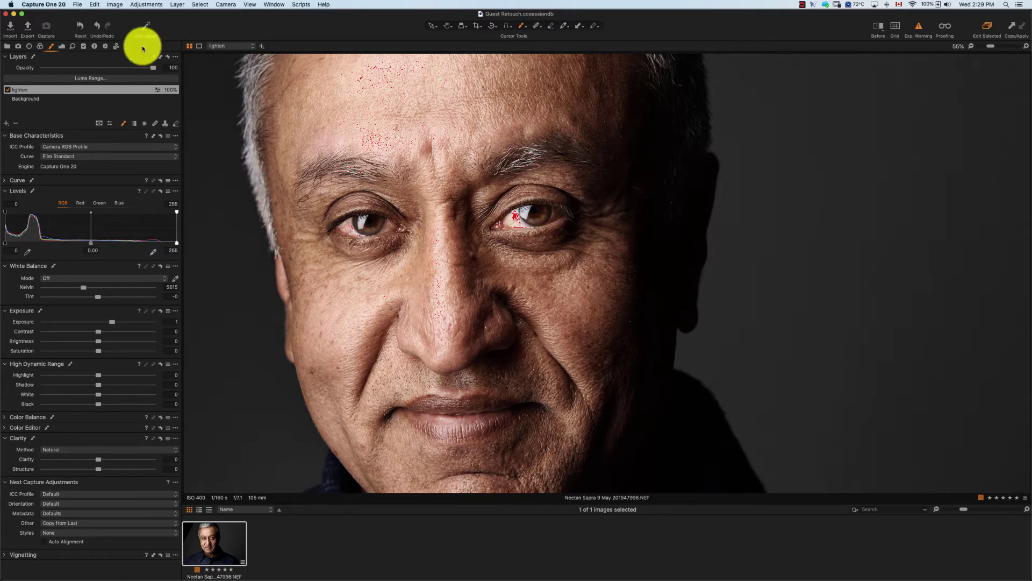
Step: Display the lighten layer's mask to check which area around the eye is painted
click(19, 93)
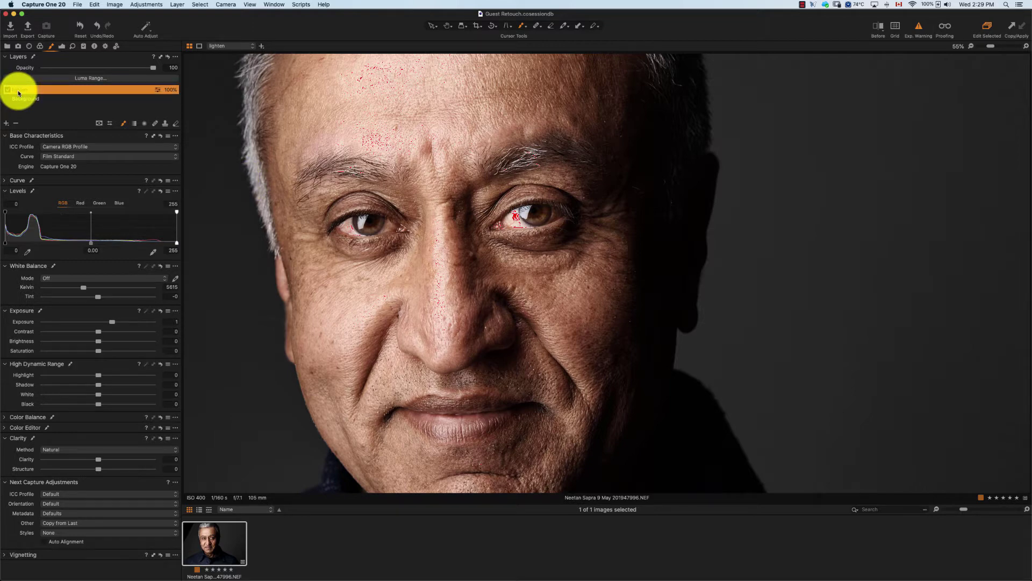
key(m)
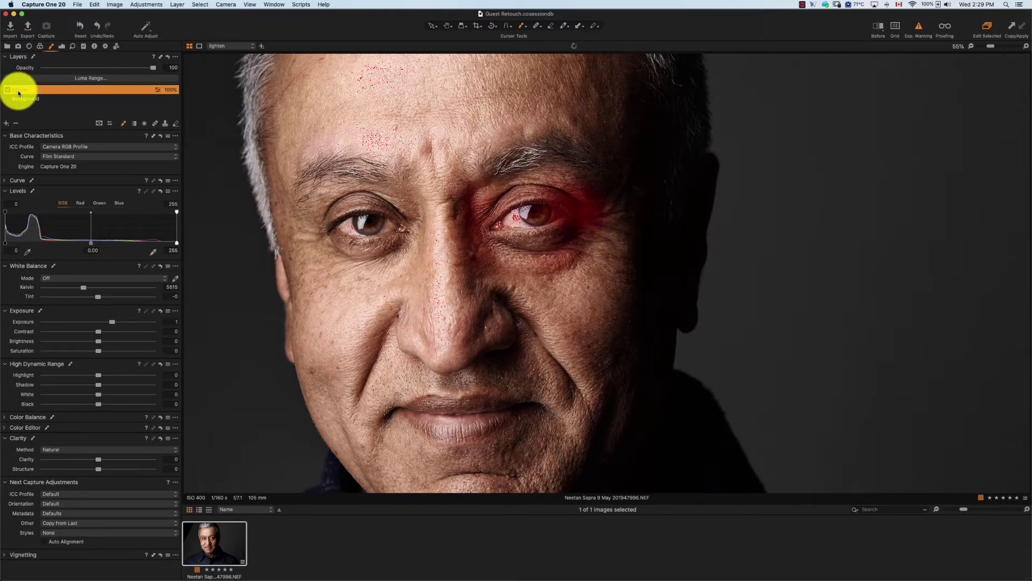
key(m)
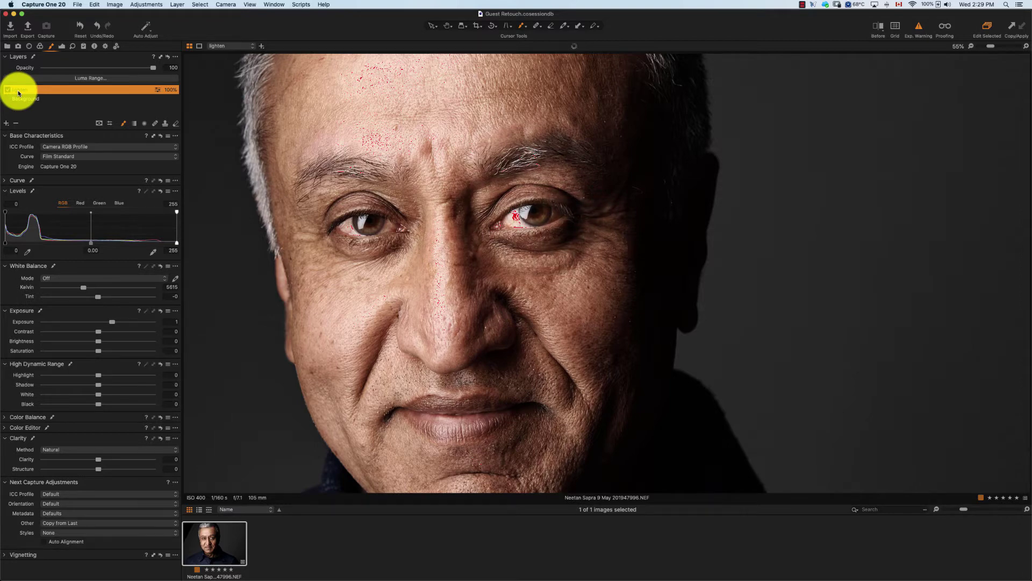
key(m)
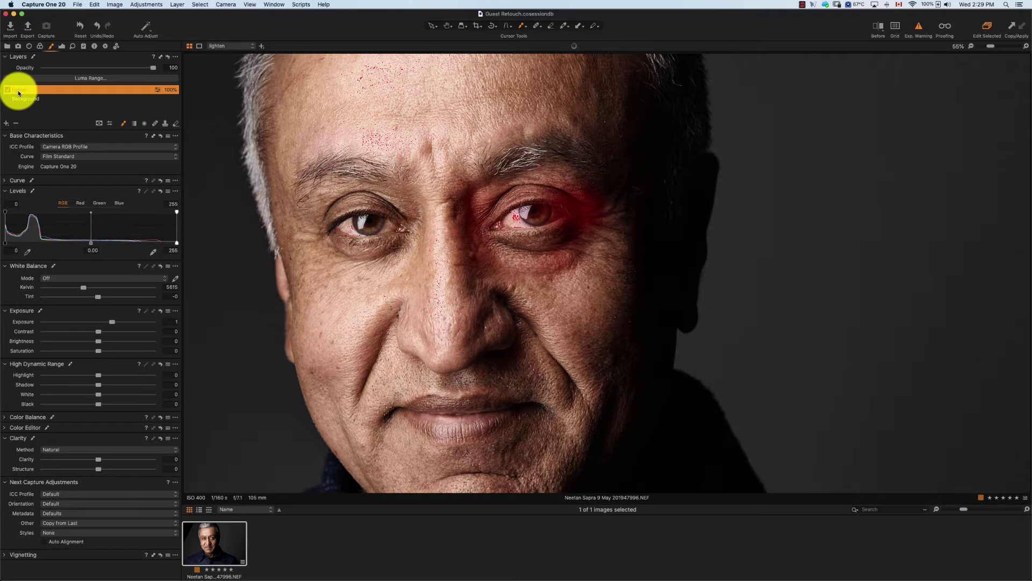
key(h)
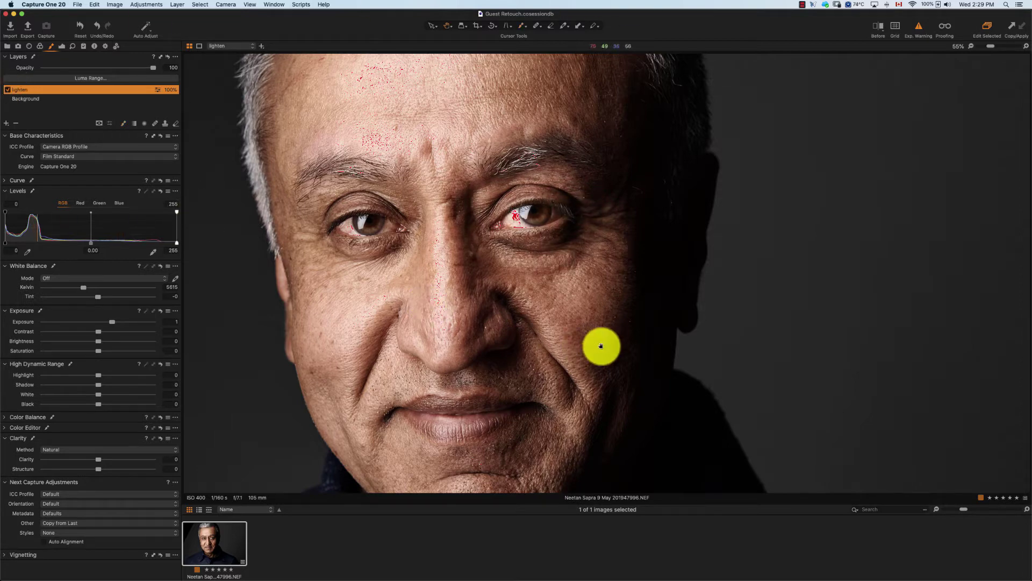
Step: Turn off the exposure warning and compare the whole portrait with and without the lighten layer, leaving the layer enabled
key(super+0)
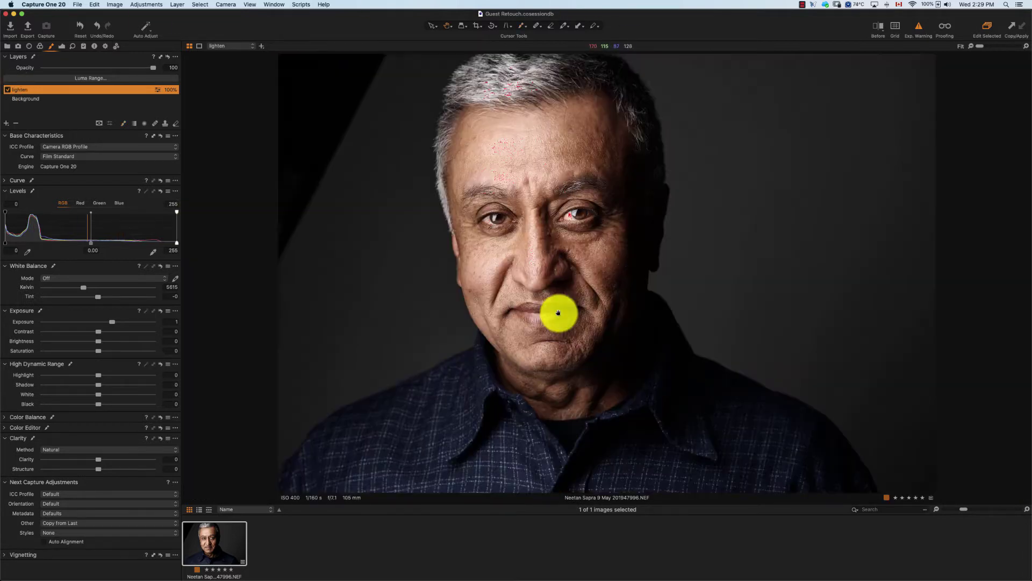
click(8, 91)
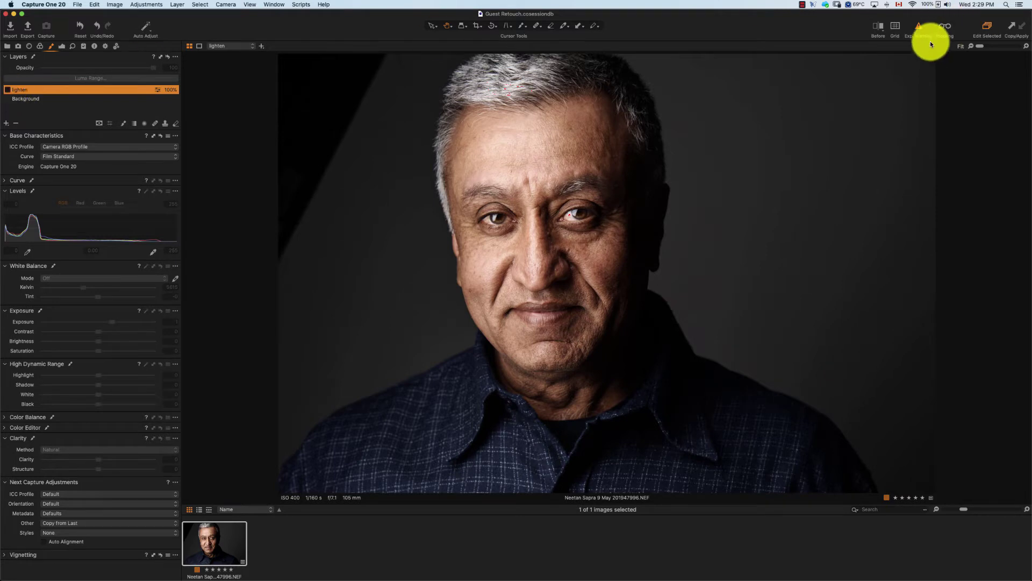
click(920, 28)
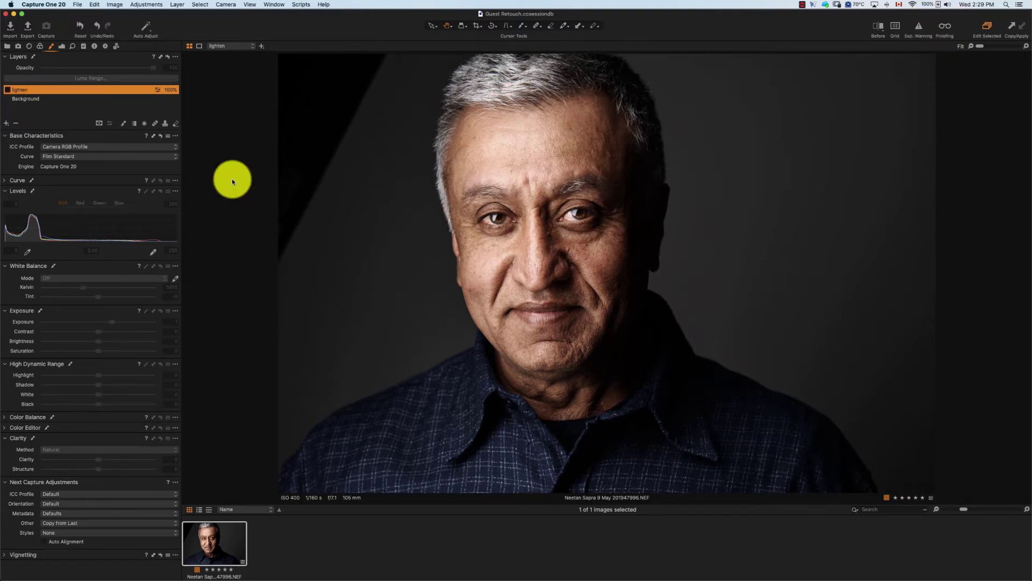
click(8, 92)
click(8, 91)
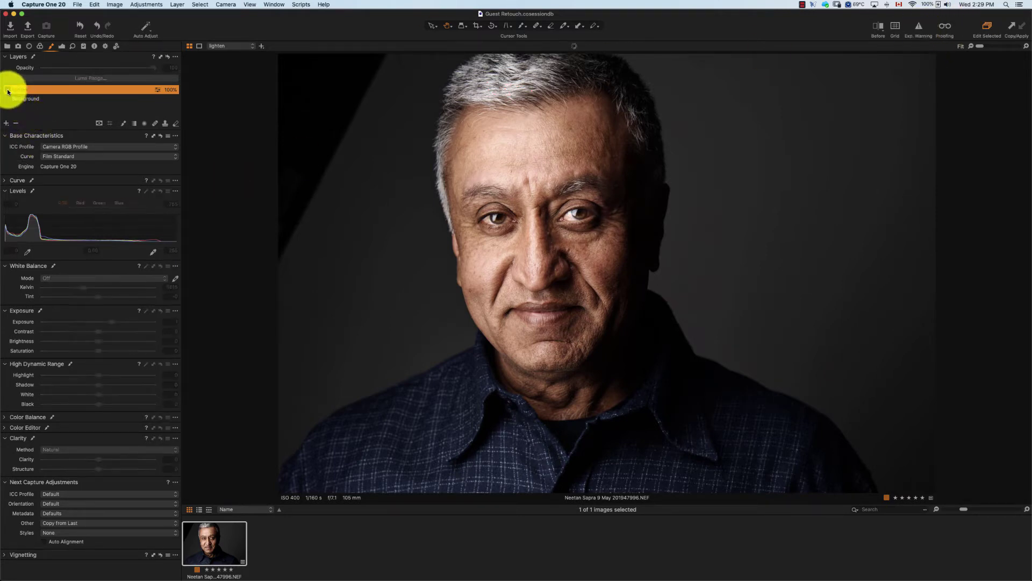
click(8, 91)
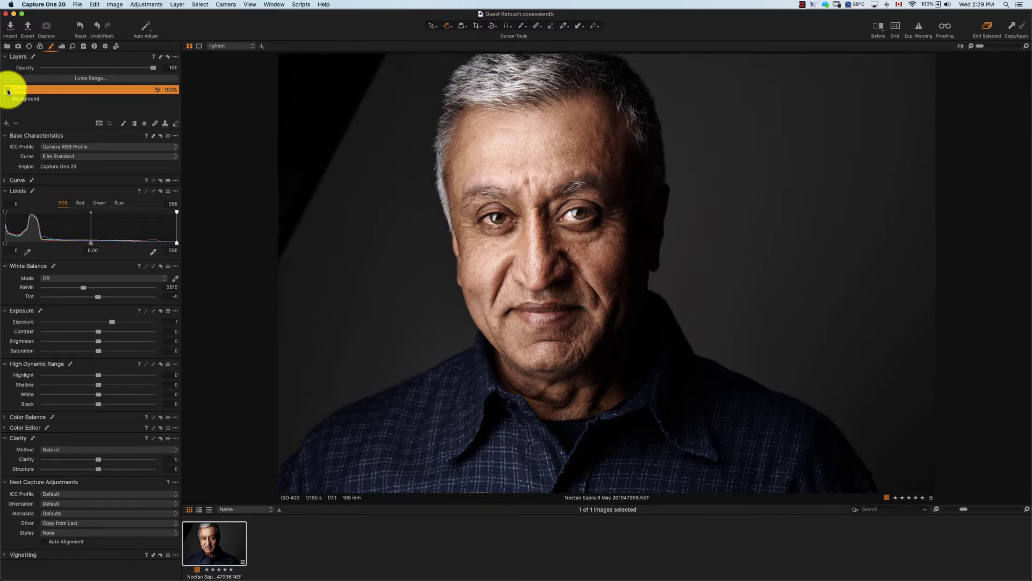
Step: Set the lighten layer's opacity to 80
click(168, 67)
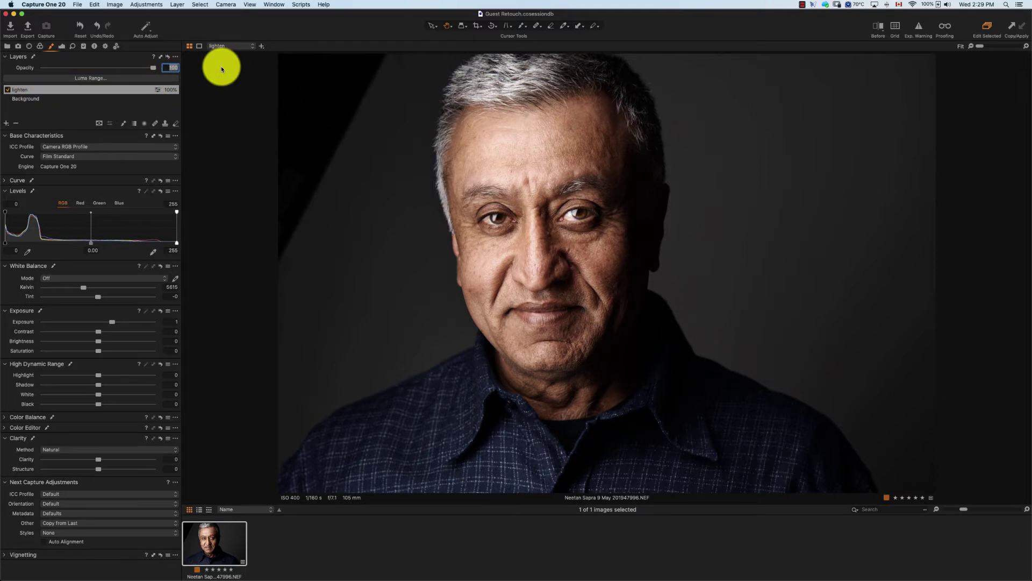
text(80)
key(Tab)
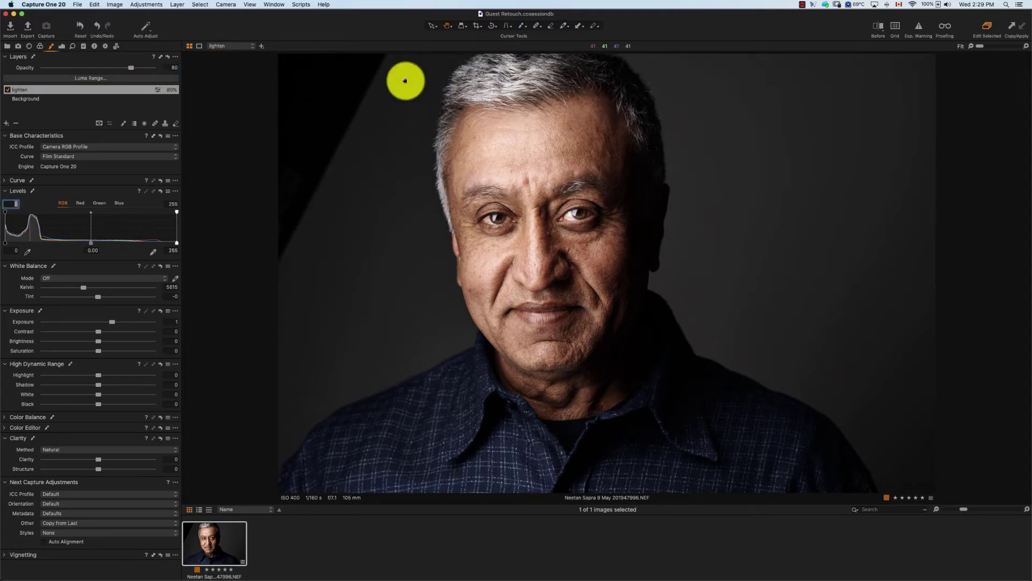
Step: Turn on the exposure warning and try a slight exposure increase on the Background layer
click(8, 90)
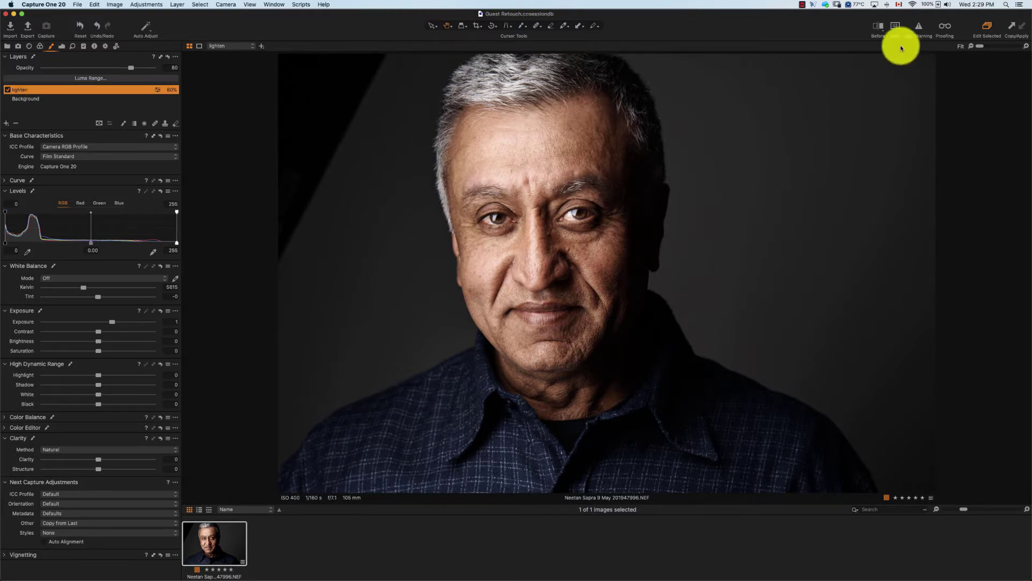
click(921, 31)
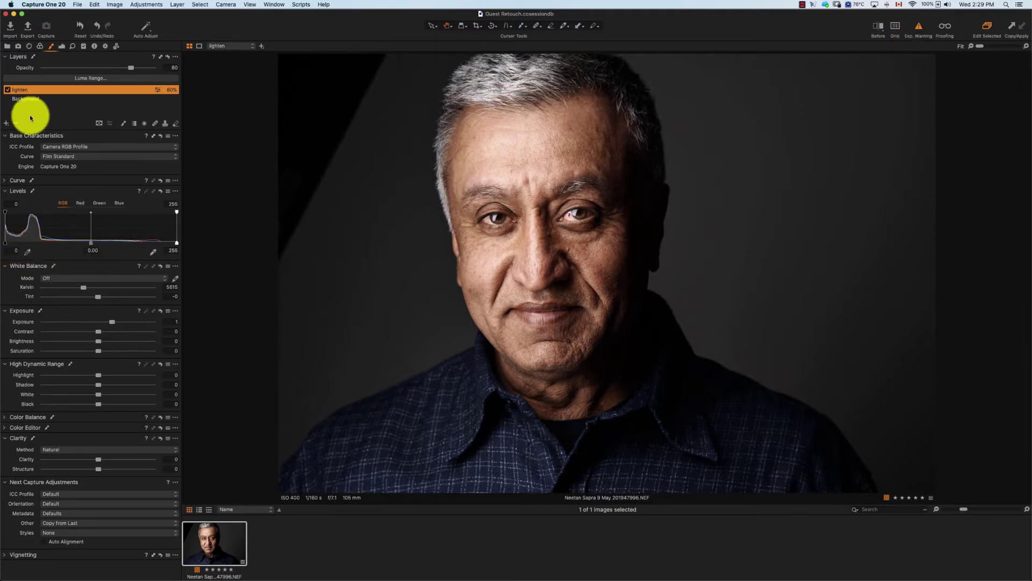
click(25, 99)
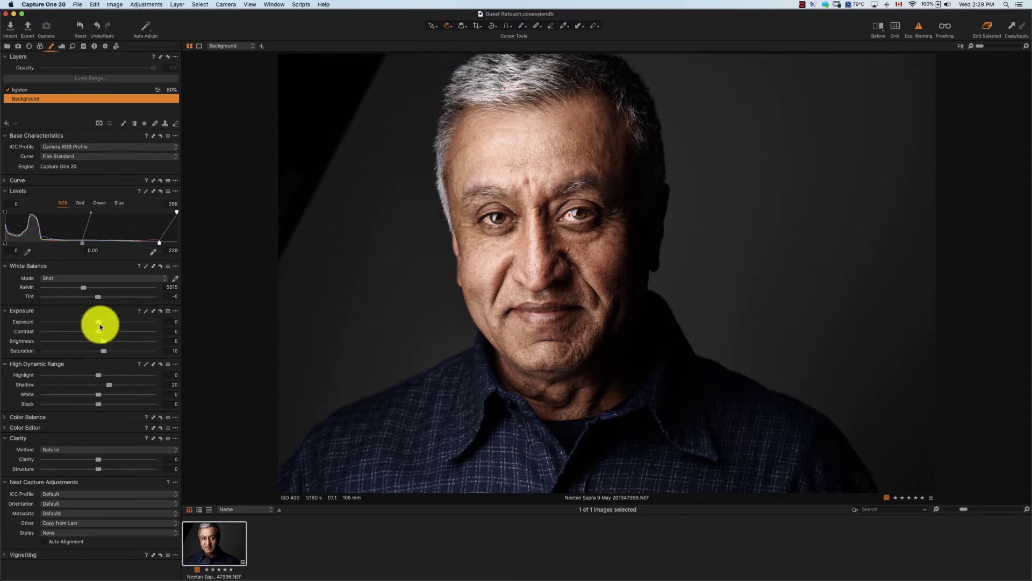
drag(99, 323, 101, 323)
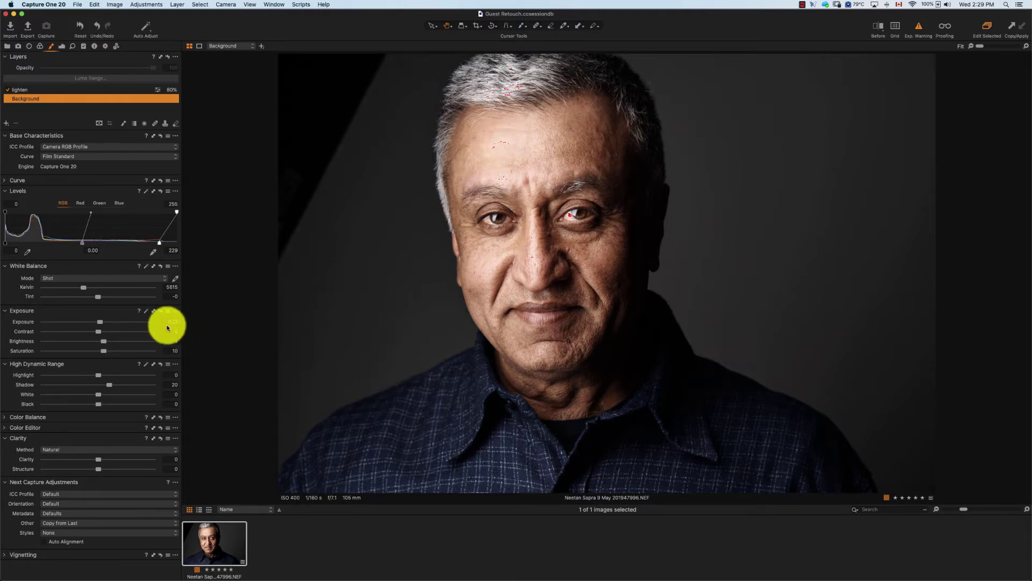
double_click(100, 323)
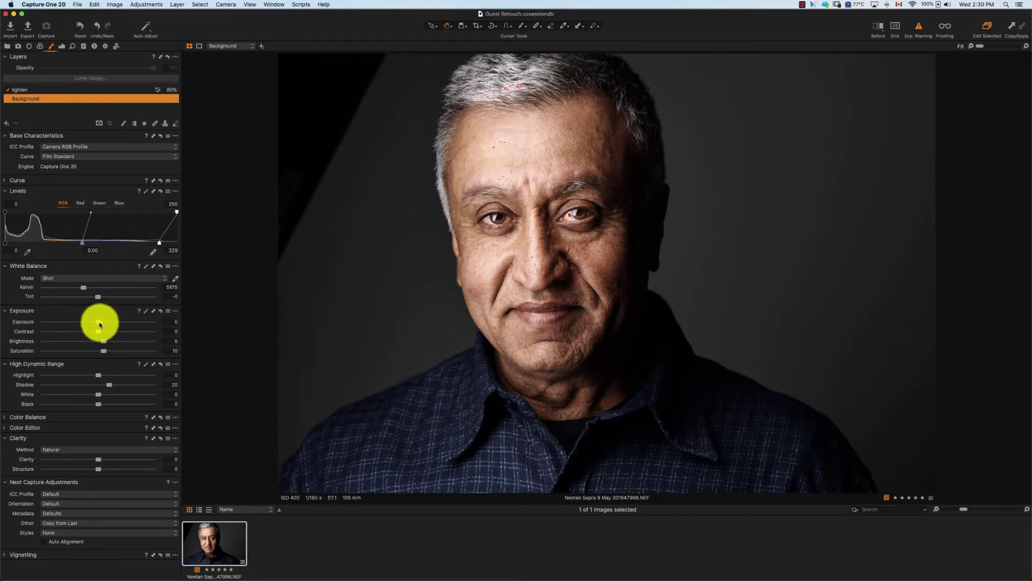
Step: Set the Background layer's exposure to 0.05 and its Levels white point to 233
click(177, 322)
text(0.05)
key(Return)
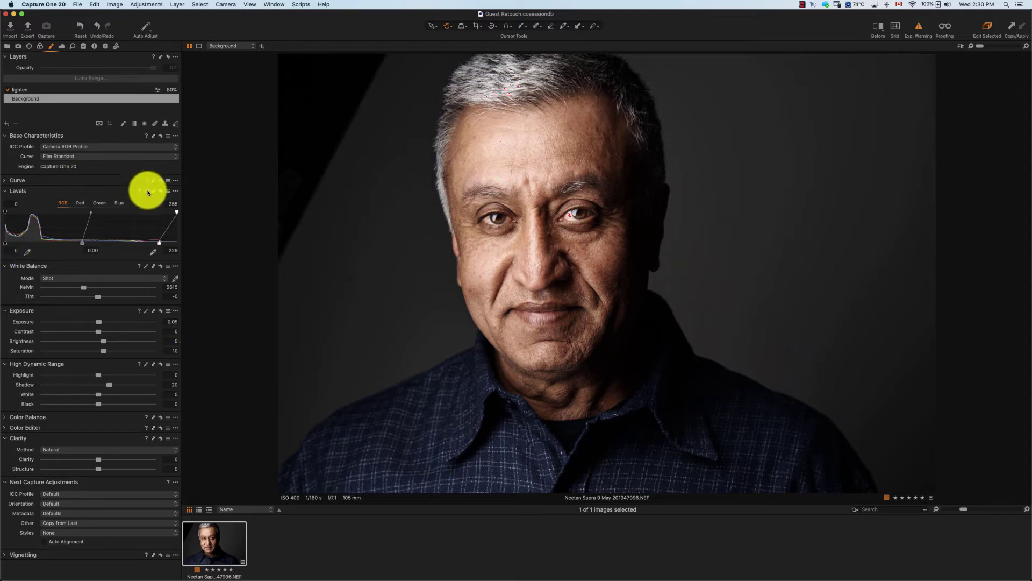
drag(159, 242, 162, 243)
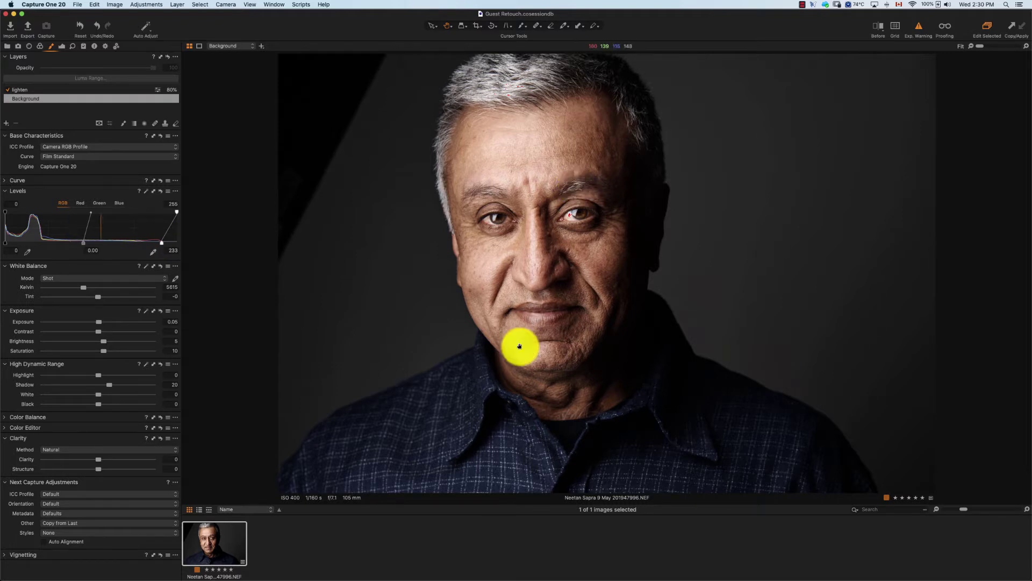
Step: Clone the adjusted portrait as a second variant and reset all adjustments on the first variant
right_click(208, 546)
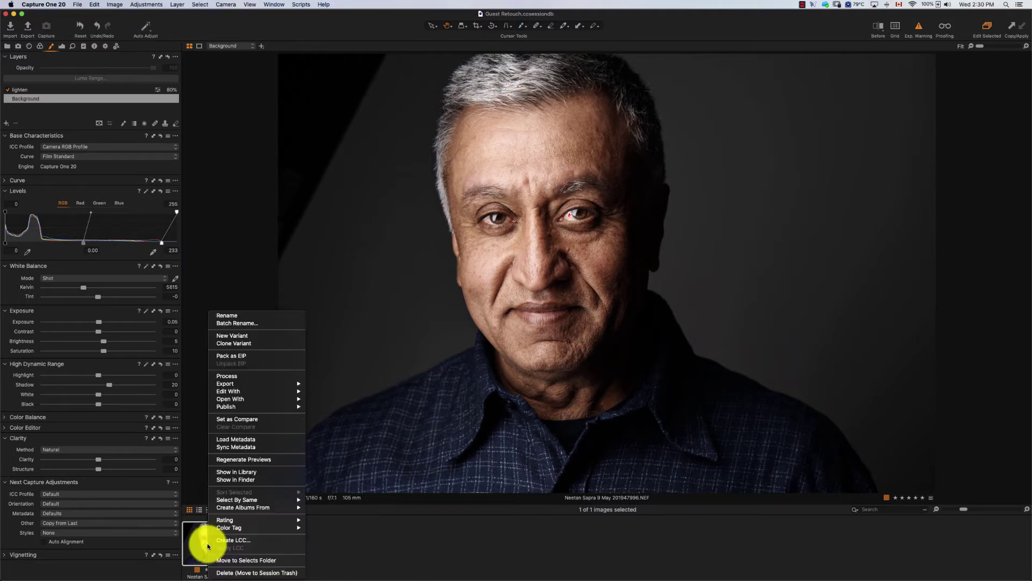
click(239, 345)
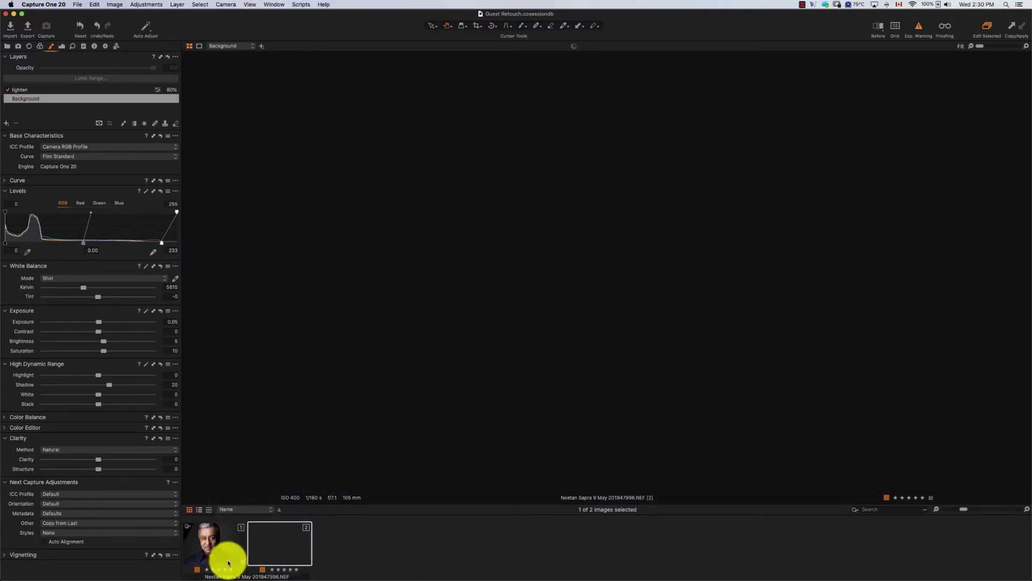
click(80, 25)
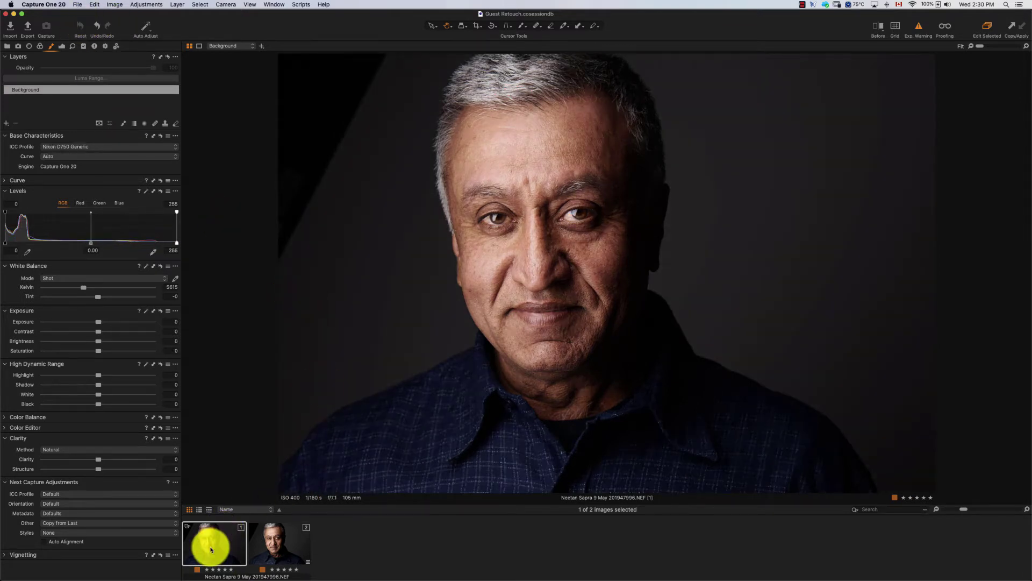
Step: Compare the unadjusted and adjusted variants by switching back and forth, finishing on the adjusted one
key(Right)
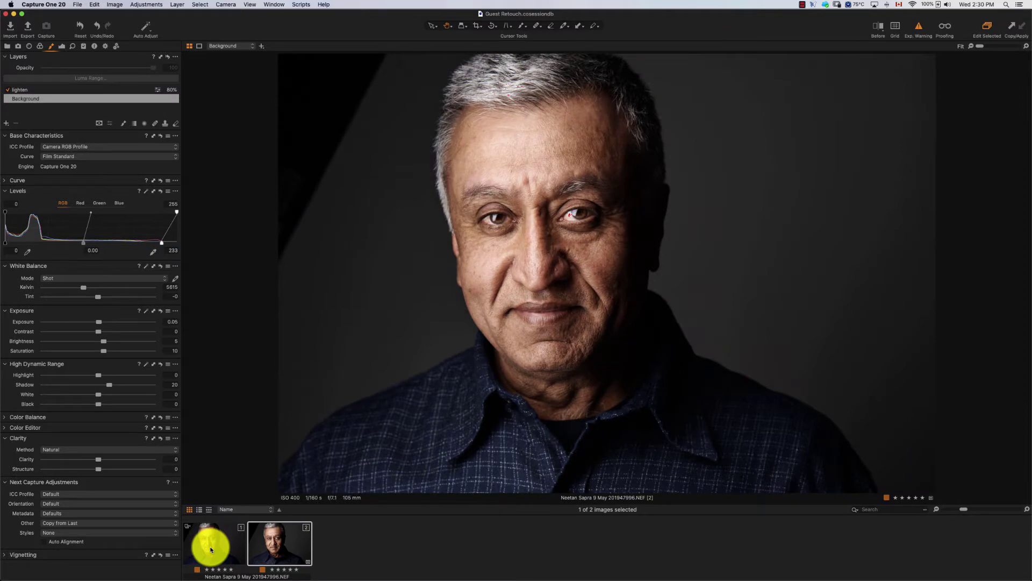
key(Left)
key(Right)
key(Left)
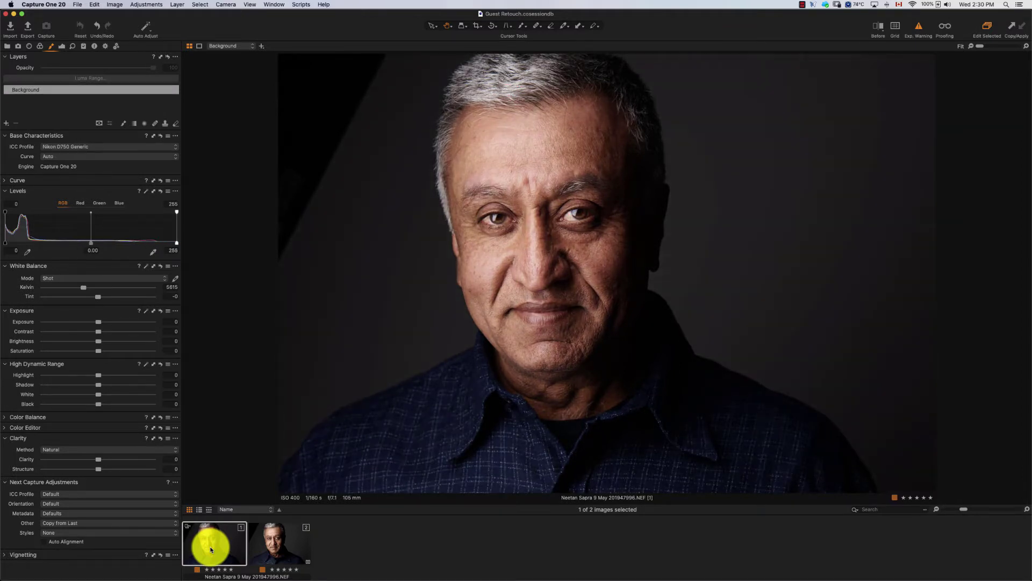
key(Right)
key(Left)
key(Right)
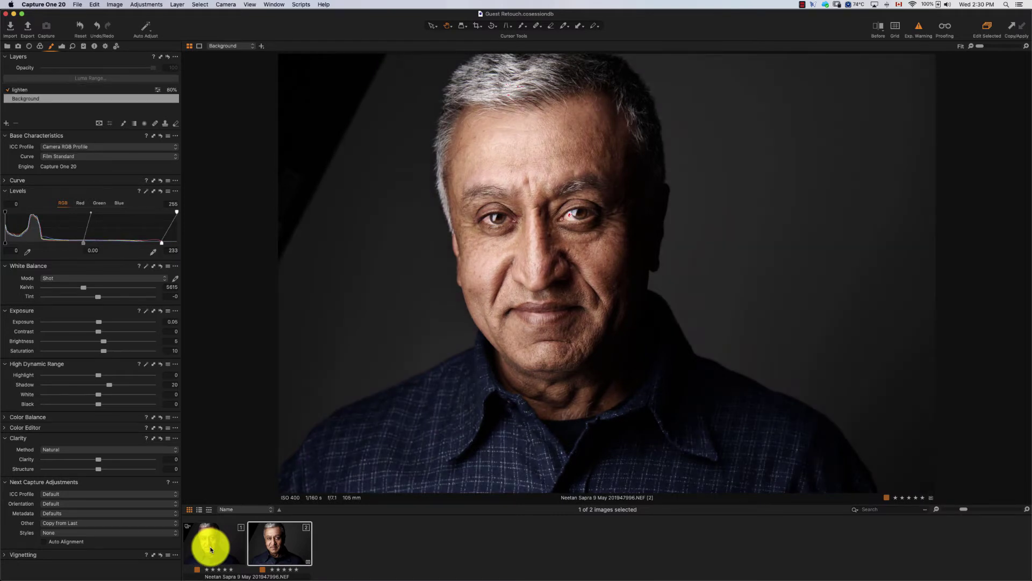
Step: Send the adjusted variant to Affinity Photo for editing as a 16-bit PSD in Adobe RGB (1998) at 300 px/in
right_click(274, 546)
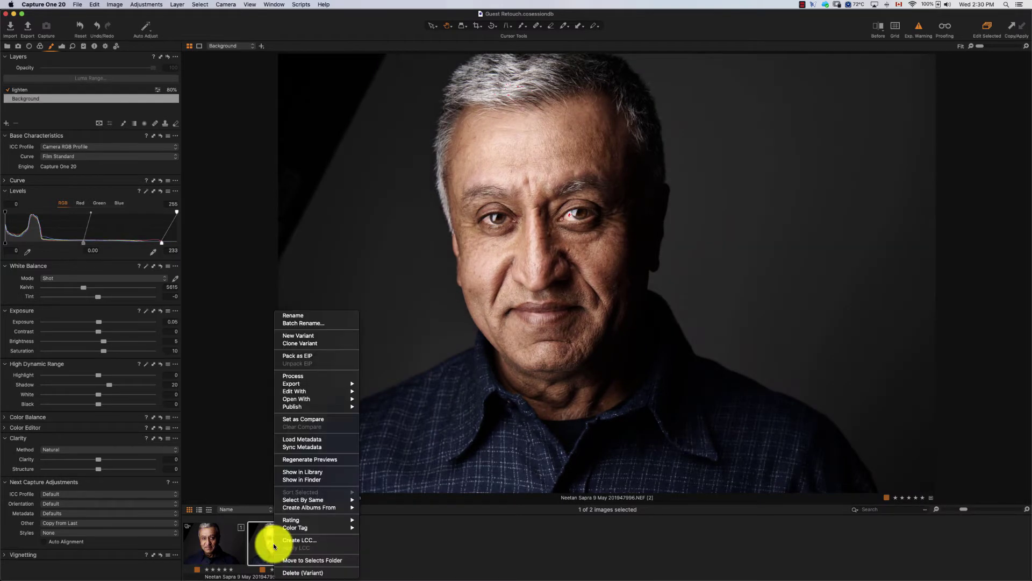
mouse_move(303, 392)
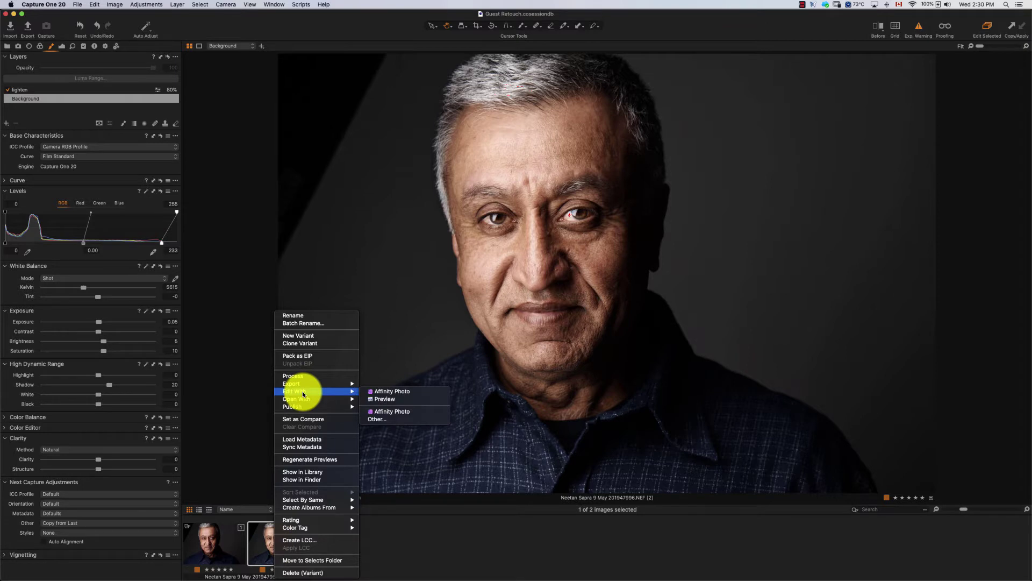
click(382, 392)
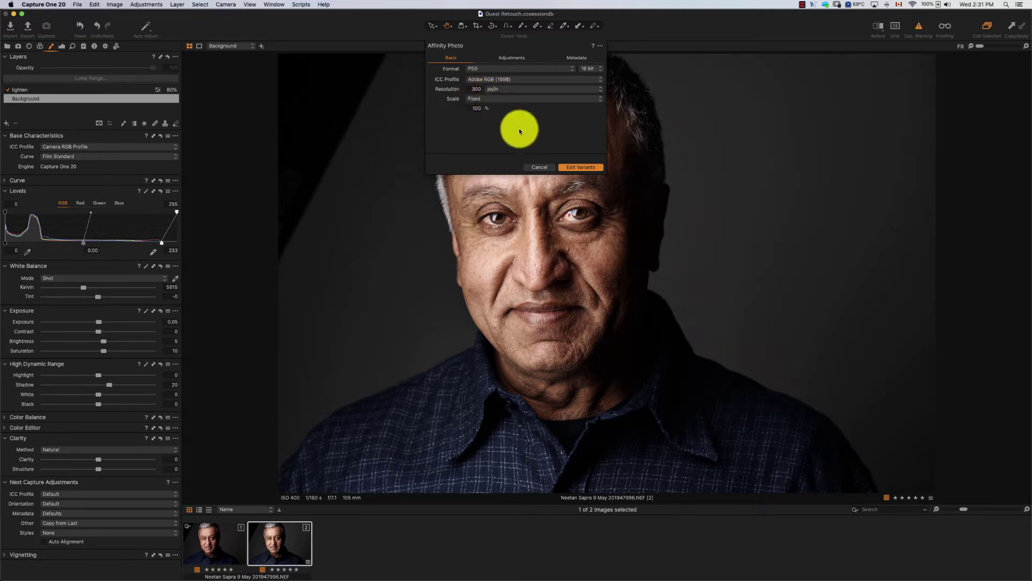
click(586, 166)
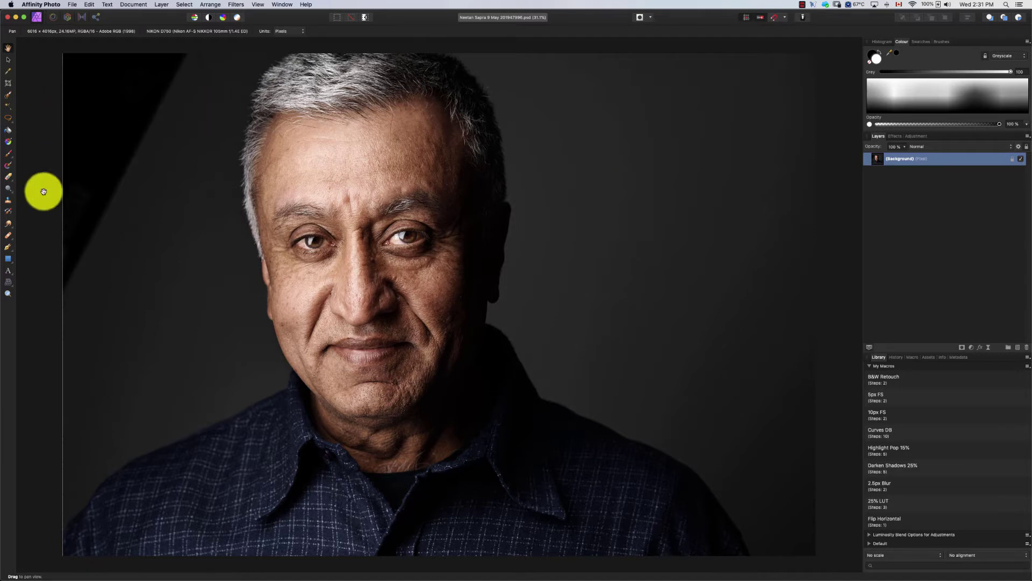
Step: Remove the dark diagonal area in the backdrop's upper-left corner with the Inpainting Brush
click(9, 234)
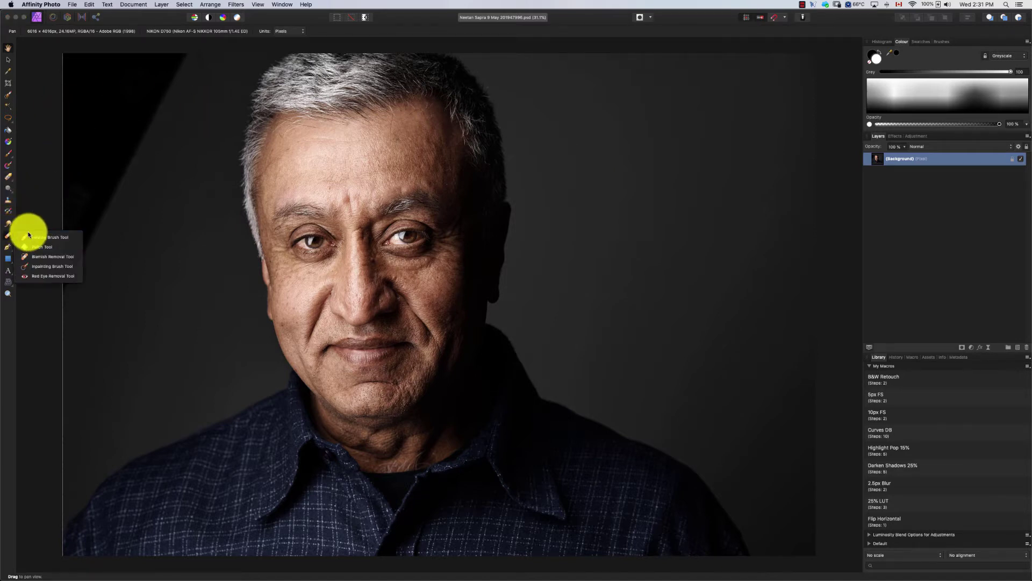
click(39, 267)
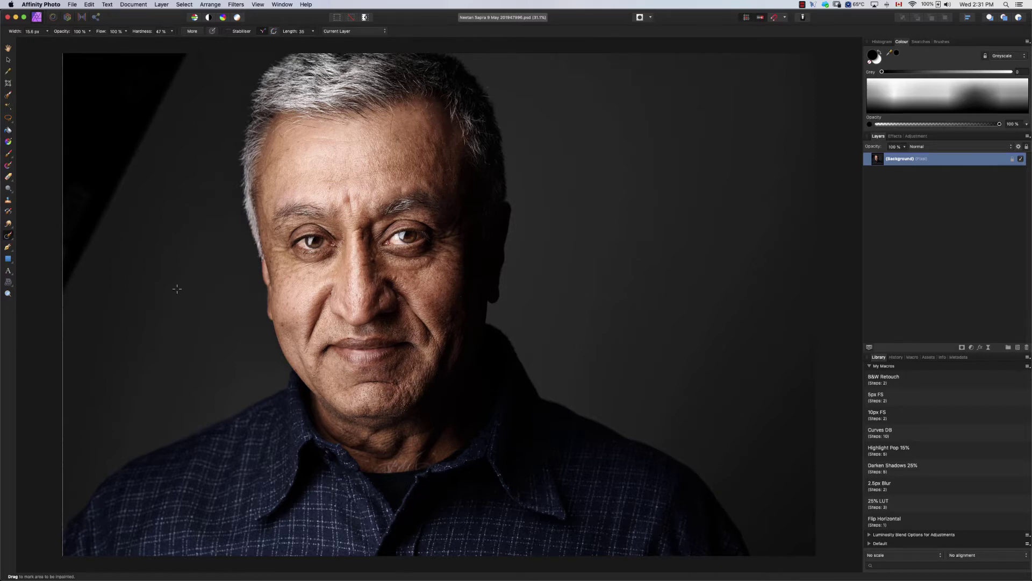
drag(158, 270, 157, 268)
drag(165, 202, 166, 202)
mouse_move(179, 45)
mouse_down()
mouse_move(61, 286)
mouse_move(67, 85)
mouse_move(98, 35)
mouse_move(138, 69)
mouse_move(74, 71)
mouse_move(111, 138)
mouse_move(29, 276)
mouse_up()
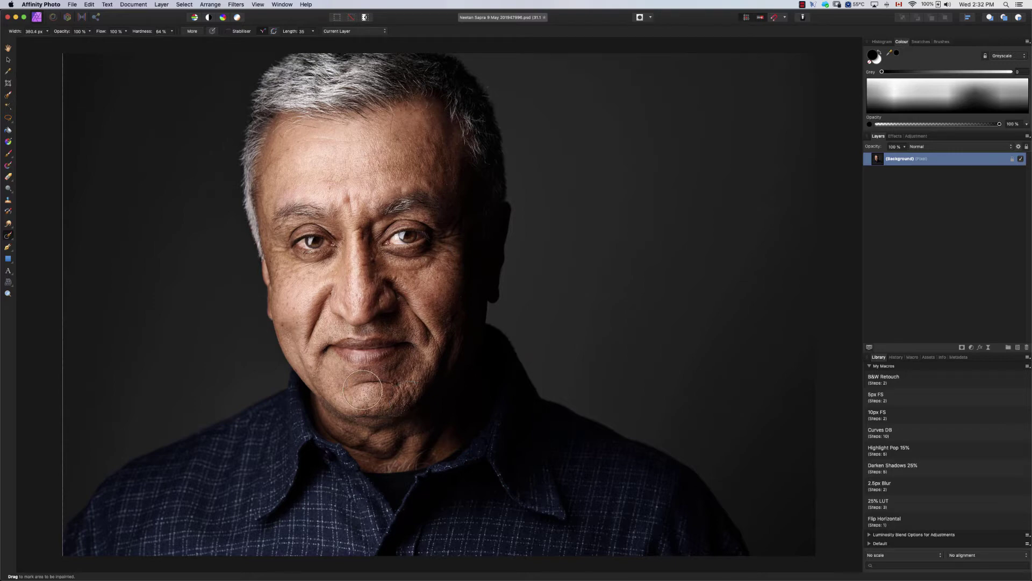
Step: Examine the shirt, collar and neck up close for lint and stray hairs
scroll(364, 390, up, 5)
scroll(261, 454, down, 3)
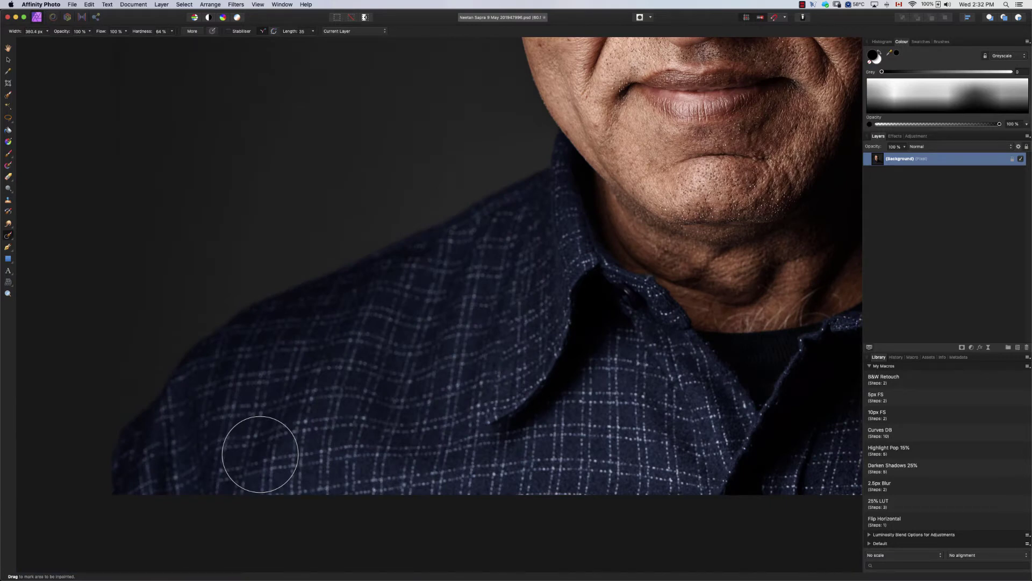
scroll(365, 293, down, 2)
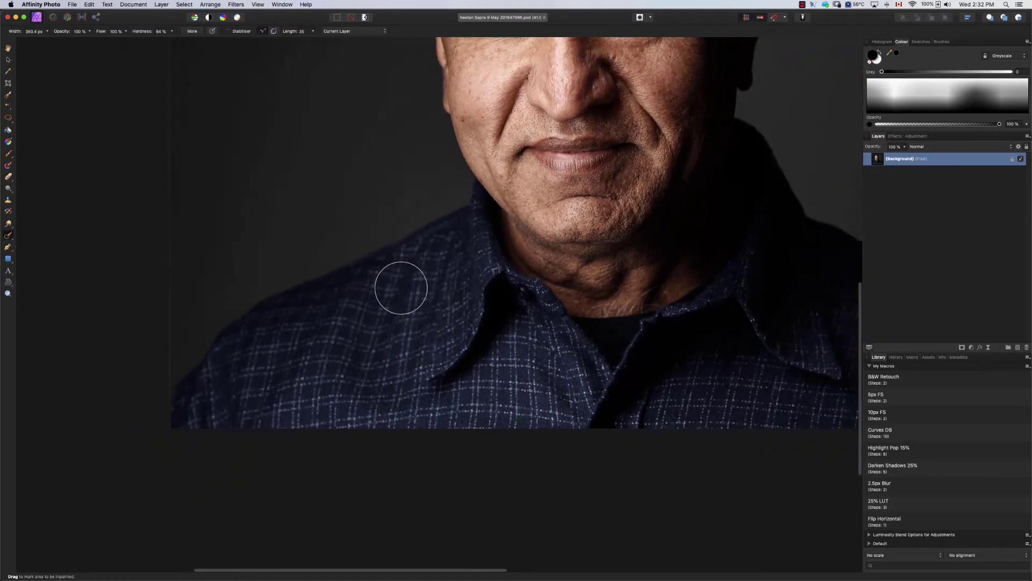
scroll(398, 293, up, 1)
scroll(397, 300, up, 4)
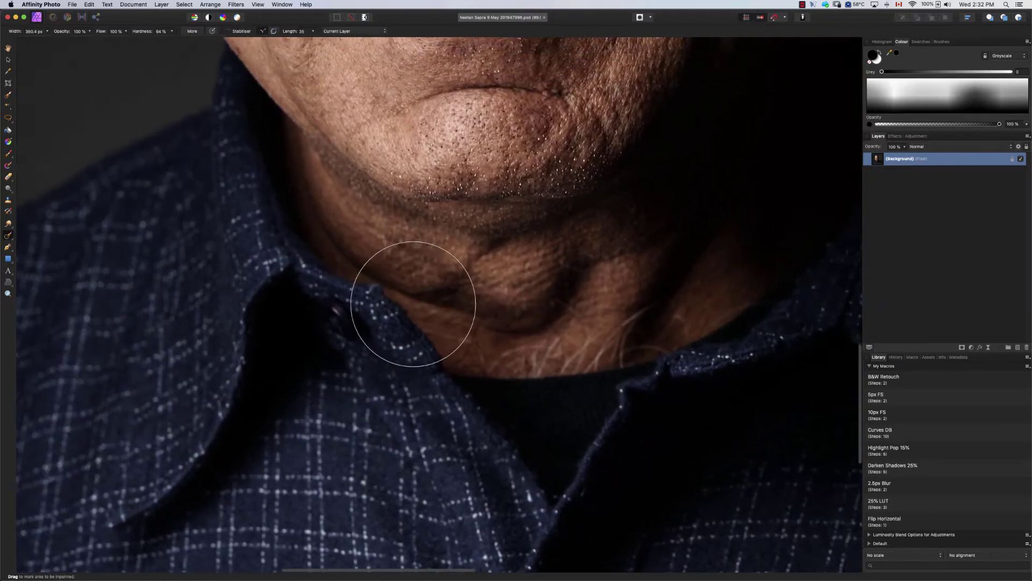
scroll(484, 269, down, 1)
scroll(812, 148, down, 2)
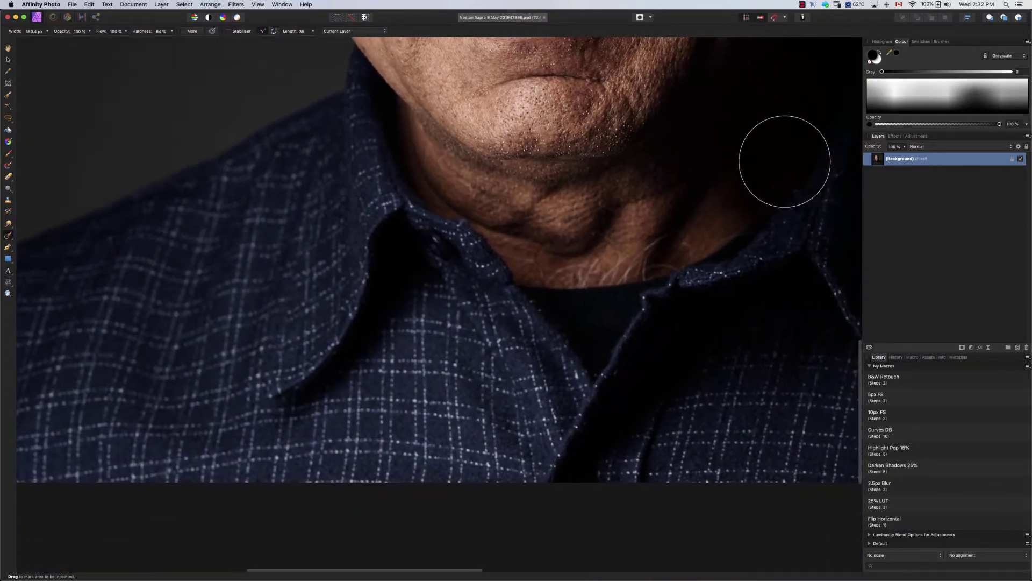
scroll(769, 164, up, 2)
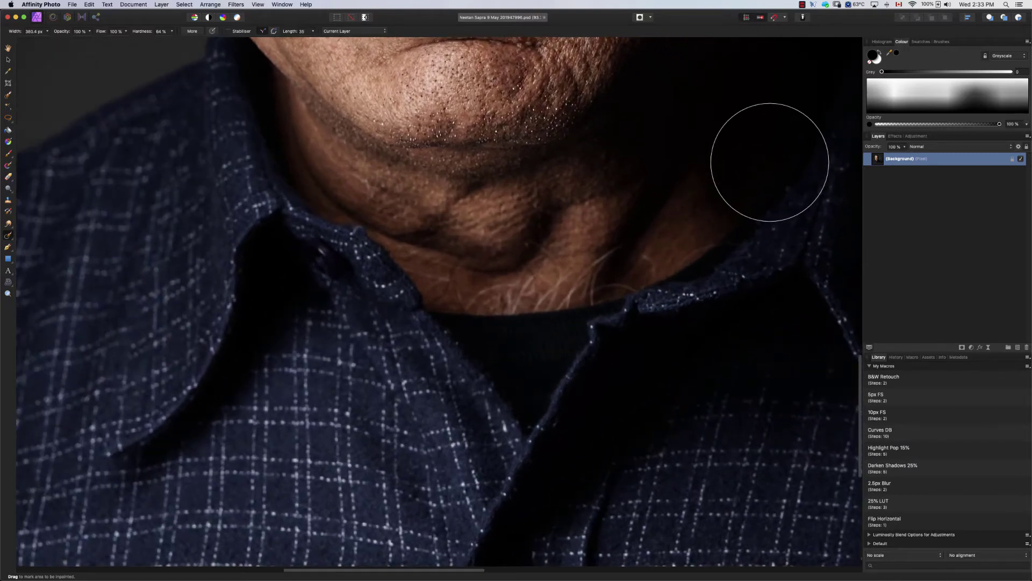
Step: Inpaint the stray hairs on the shadowed side of the neck above the collar, using a much smaller brush
mouse_move(583, 225)
mouse_down()
mouse_move(561, 238)
mouse_move(482, 171)
mouse_up()
scroll(560, 203, up, 4)
scroll(723, 194, right, 5)
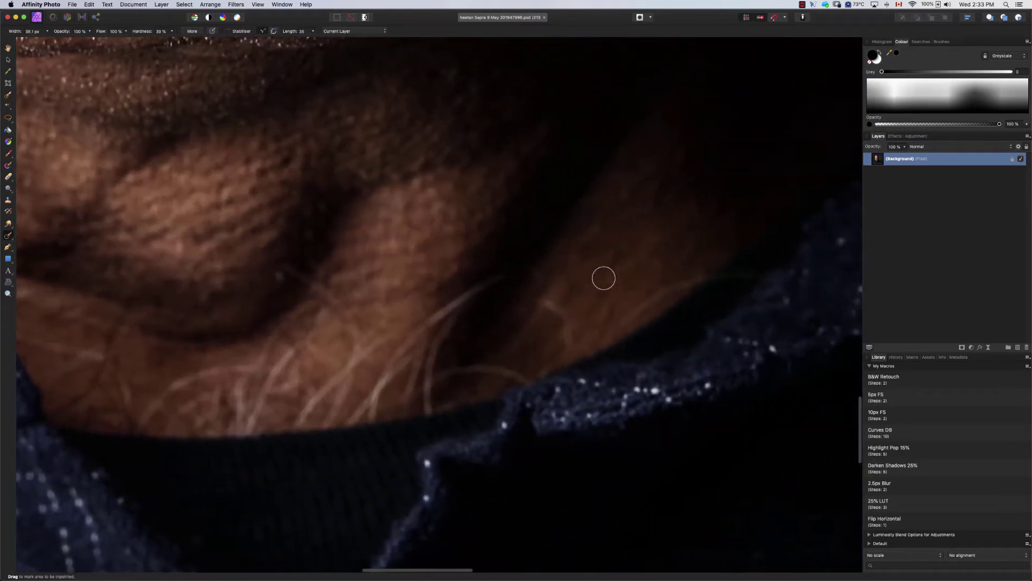
drag(556, 315, 539, 298)
scroll(688, 232, right, 5)
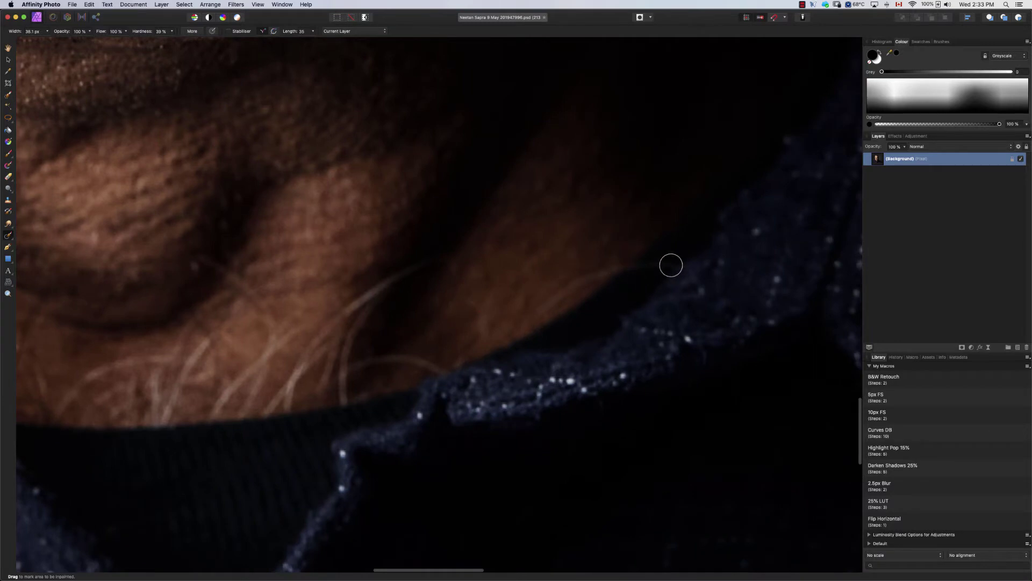
mouse_move(671, 266)
mouse_down()
mouse_move(608, 270)
mouse_move(517, 311)
mouse_up()
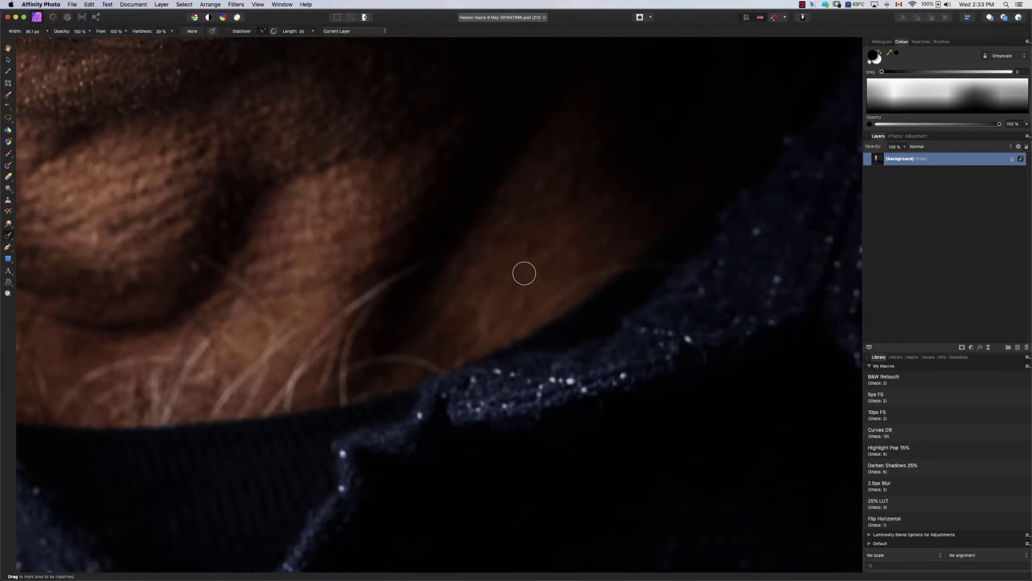
scroll(532, 255, up, 5)
mouse_move(563, 235)
mouse_down()
mouse_move(536, 366)
mouse_move(671, 285)
mouse_move(538, 279)
mouse_up()
scroll(611, 240, right, 5)
scroll(382, 306, down, 3)
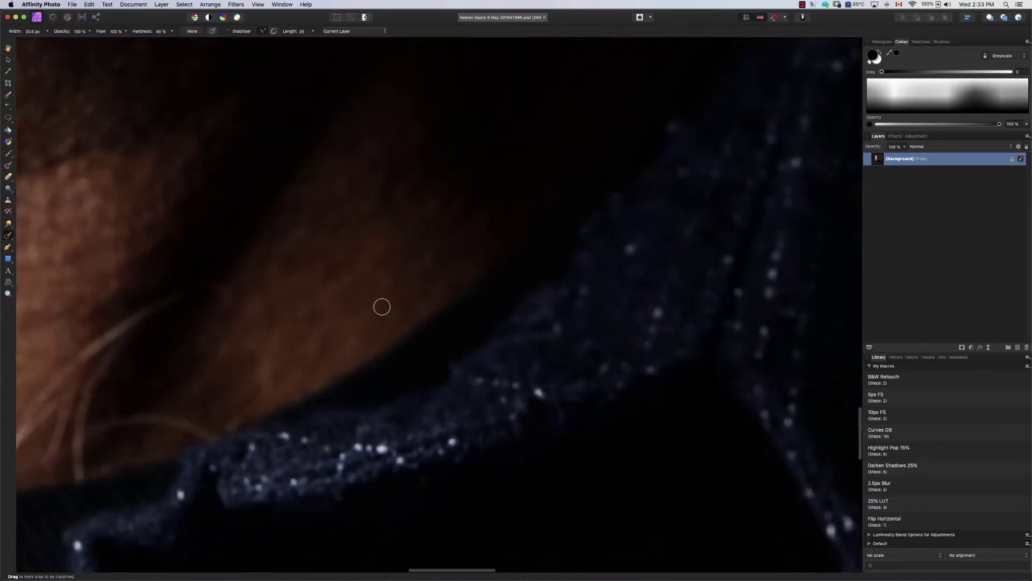
Step: Inpaint the small bright specks along the shadowed edge of the cheek beside the ear
scroll(382, 306, down, 2)
scroll(425, 277, down, 10)
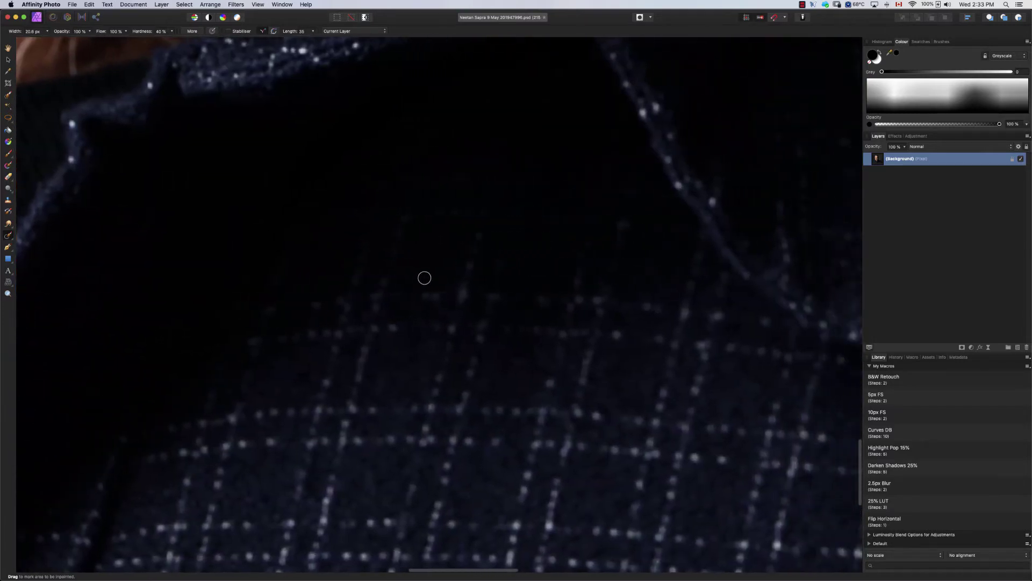
scroll(424, 278, down, 2)
scroll(438, 272, up, 10)
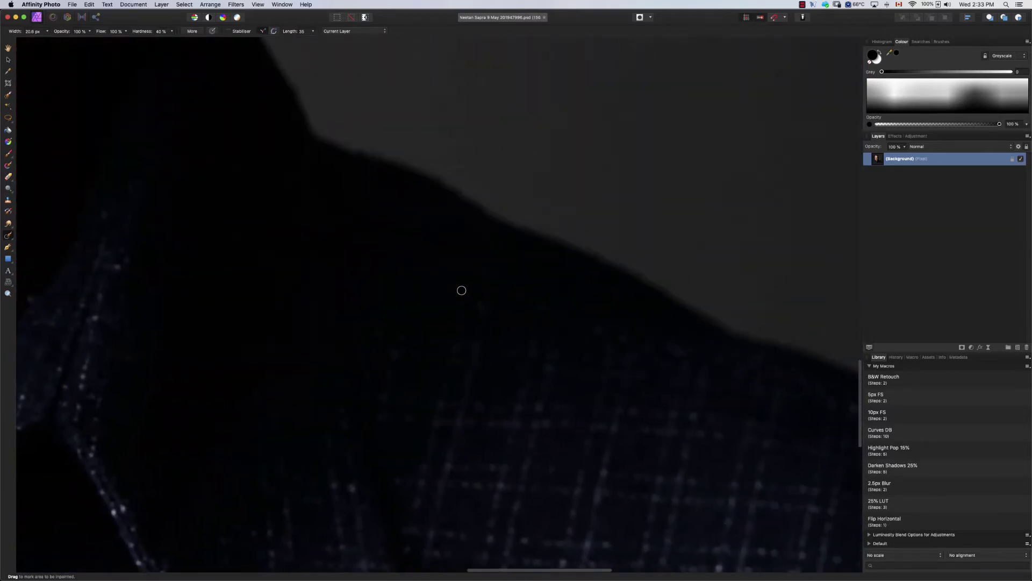
scroll(462, 291, down, 5)
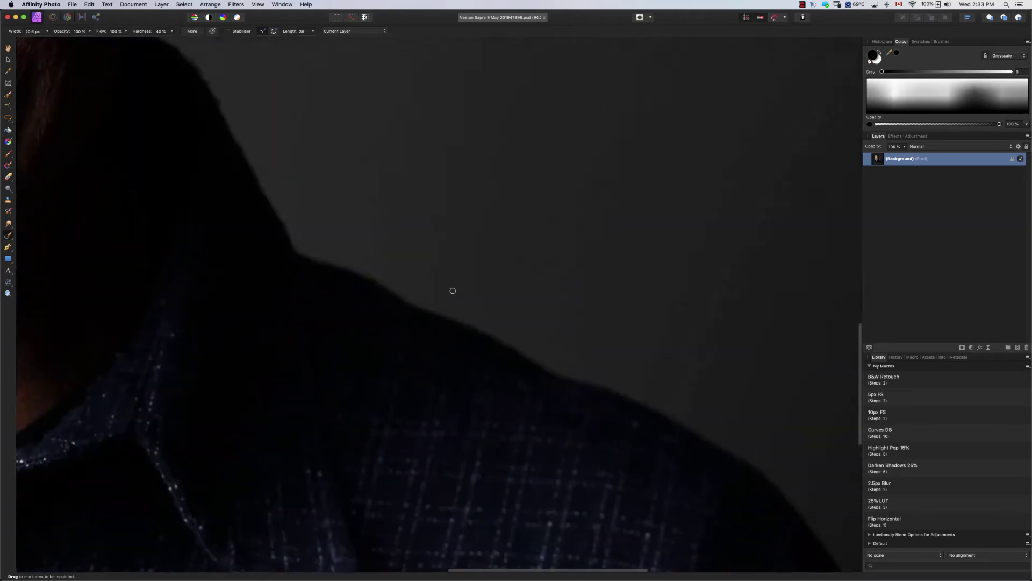
scroll(453, 291, up, 5)
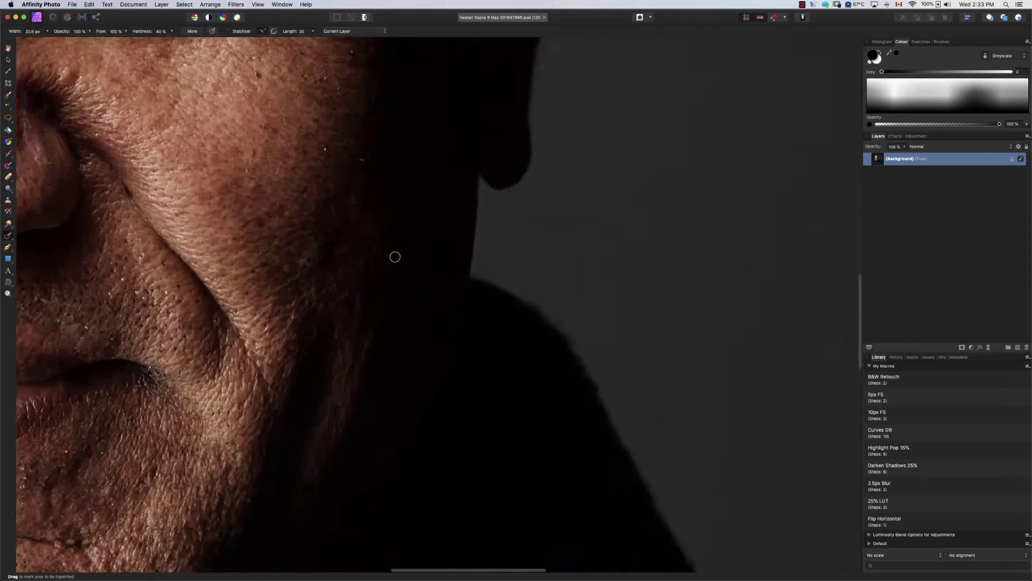
scroll(395, 257, up, 4)
drag(349, 219, 341, 217)
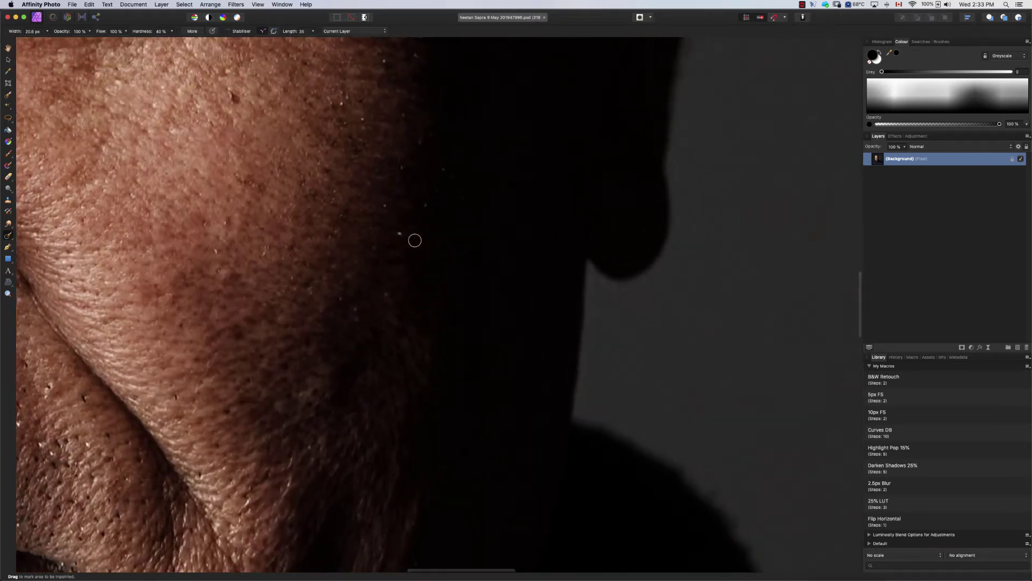
drag(401, 235, 389, 233)
drag(437, 200, 410, 211)
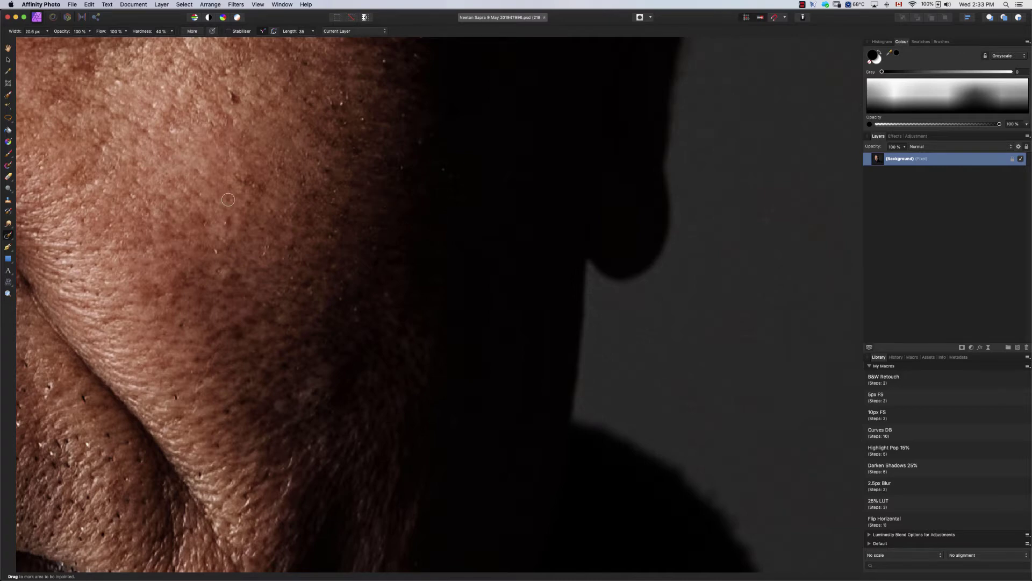
Step: Run the B&W Retouch macro, review its Black & White adjustment, and make the Background layer active again
scroll(228, 199, down, 3)
scroll(325, 163, up, 2)
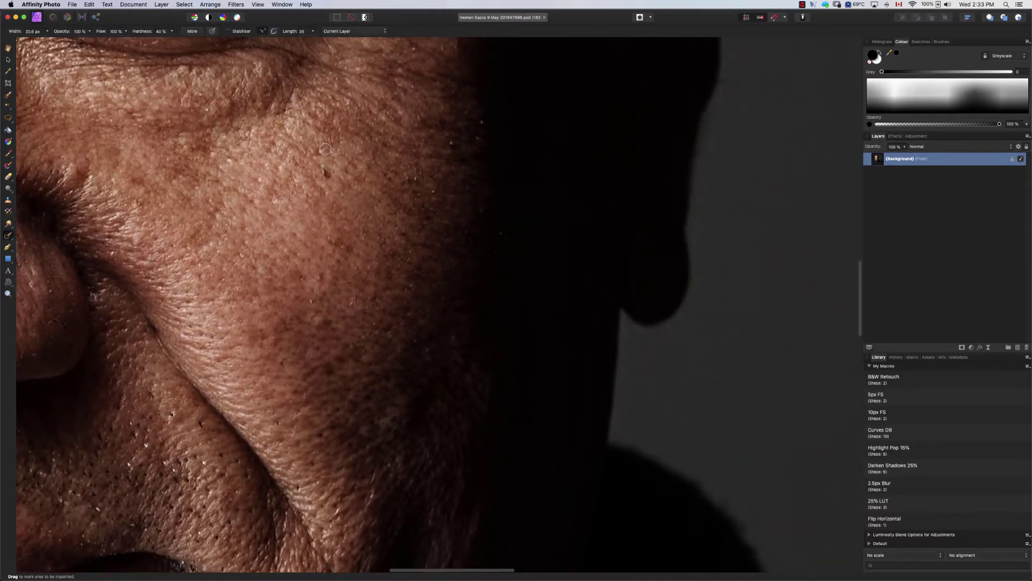
click(885, 378)
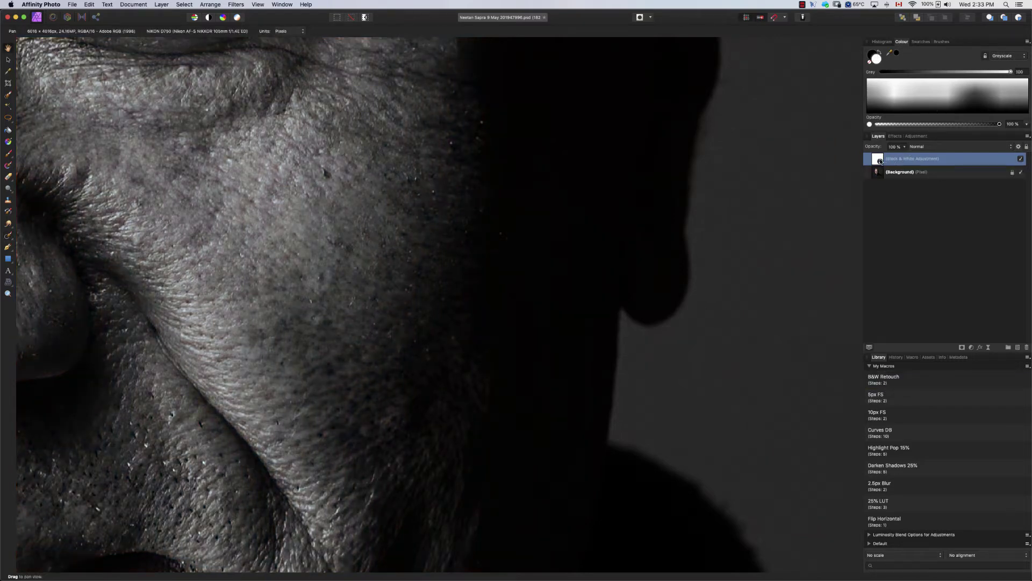
double_click(880, 161)
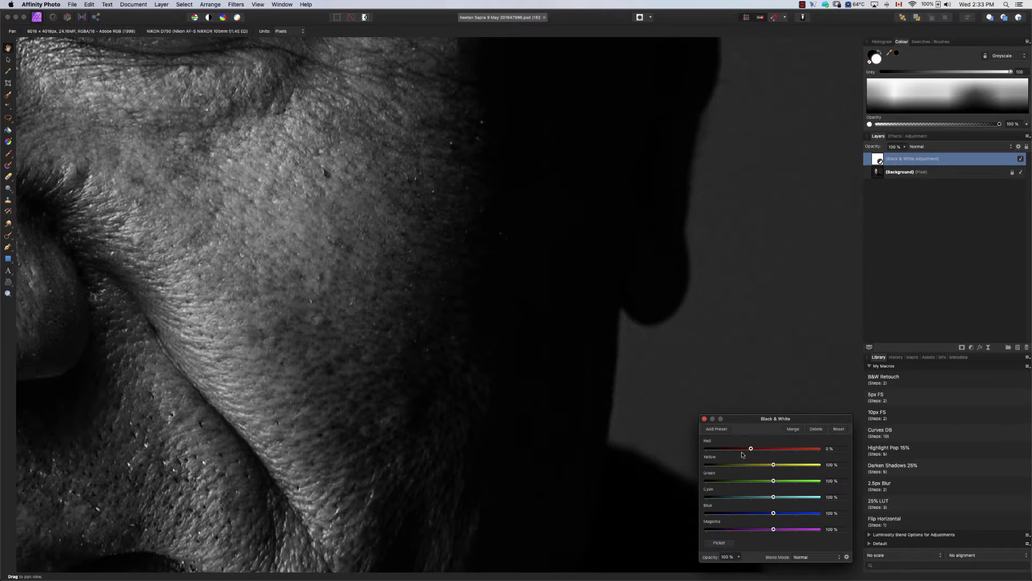
click(704, 418)
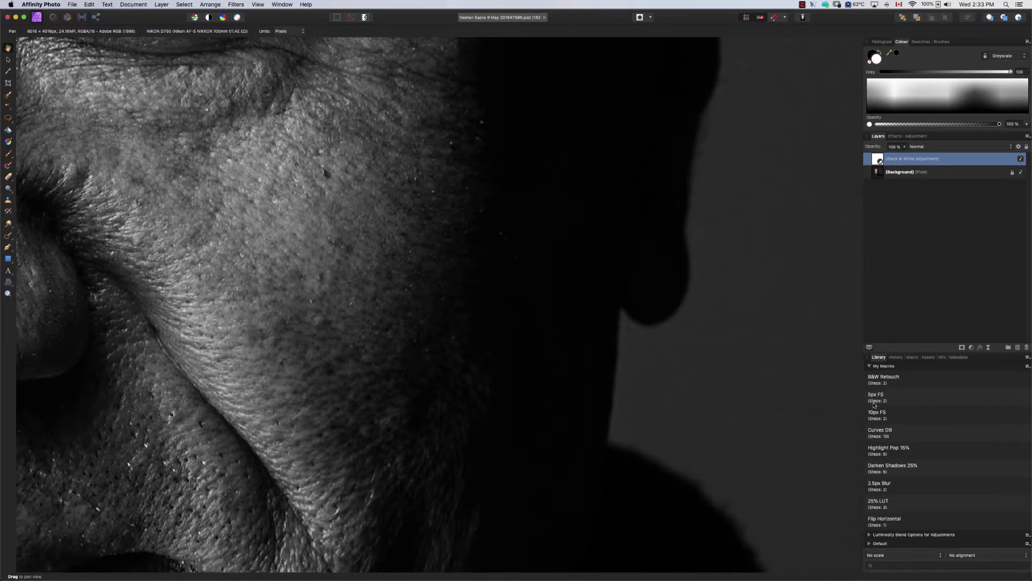
click(894, 178)
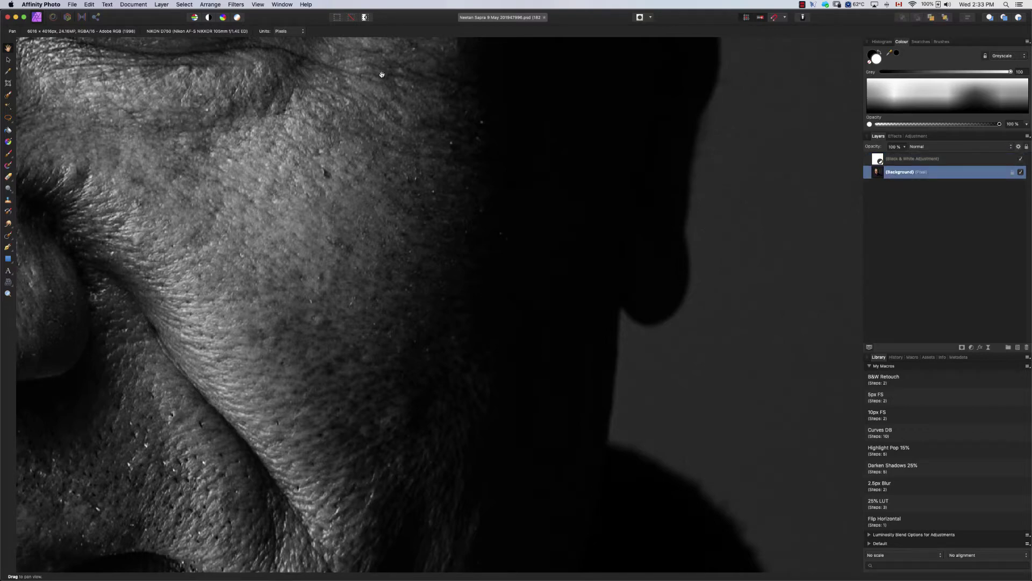
Step: Inpaint the dark mole and bright specks on the shadow-side cheek, using a brush of about 15 px
scroll(328, 207, up, 5)
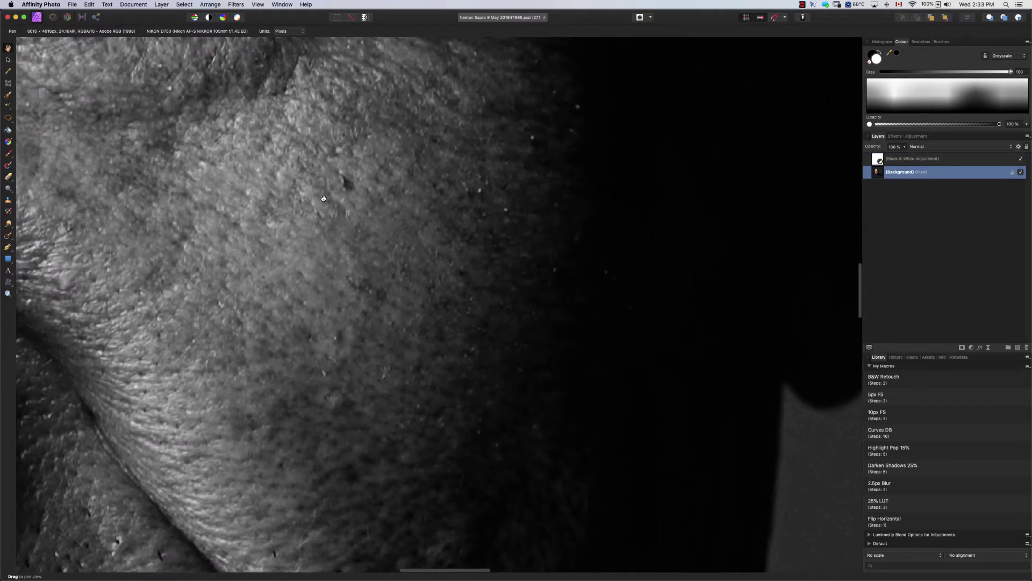
click(8, 237)
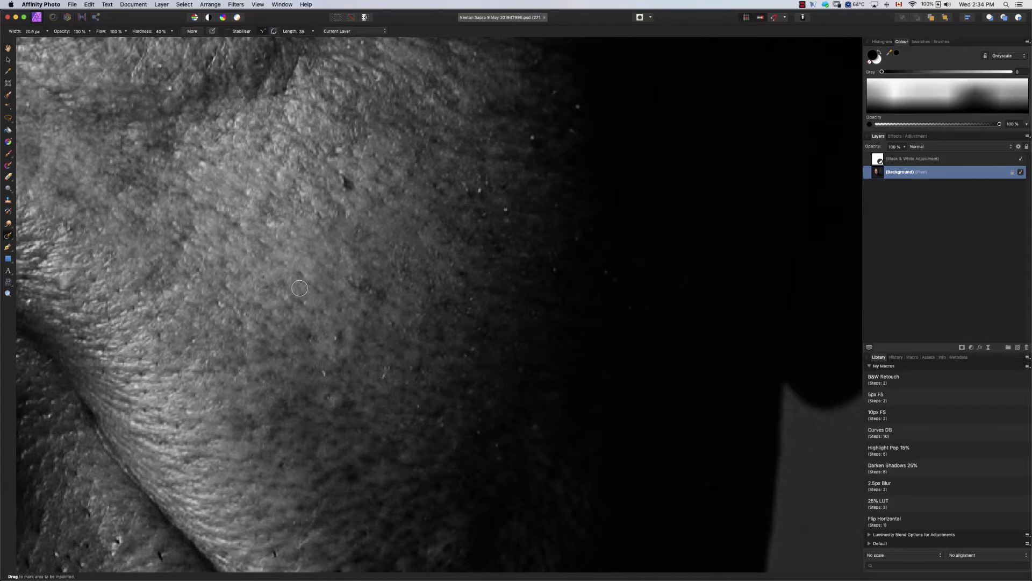
drag(321, 228, 310, 221)
click(346, 177)
click(480, 189)
drag(382, 300, 372, 290)
click(317, 373)
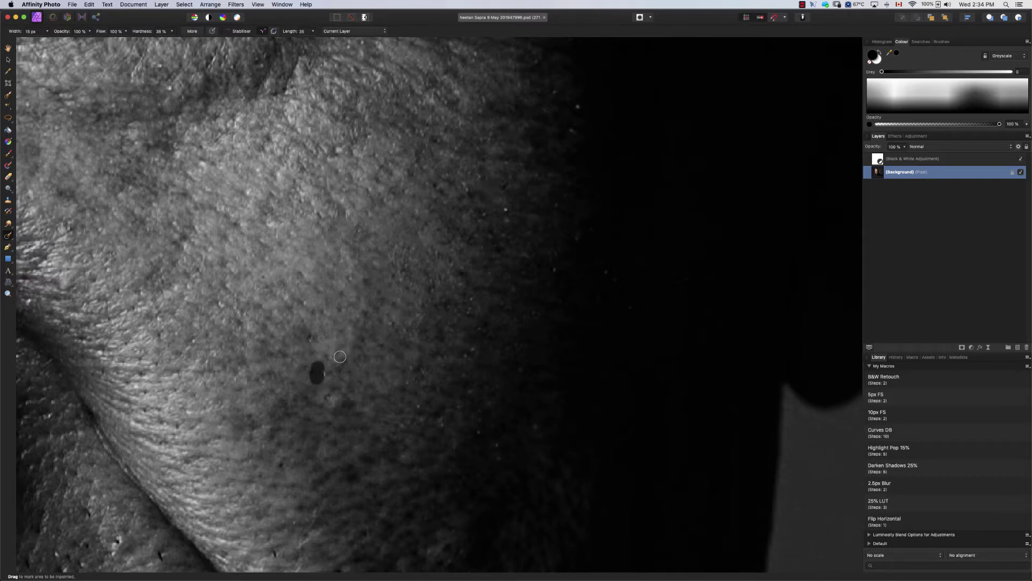
Step: Inpaint the remaining bright speck near the cheek's shadow edge and the one on the shadowed nostril
scroll(431, 295, down, 3)
scroll(526, 226, up, 3)
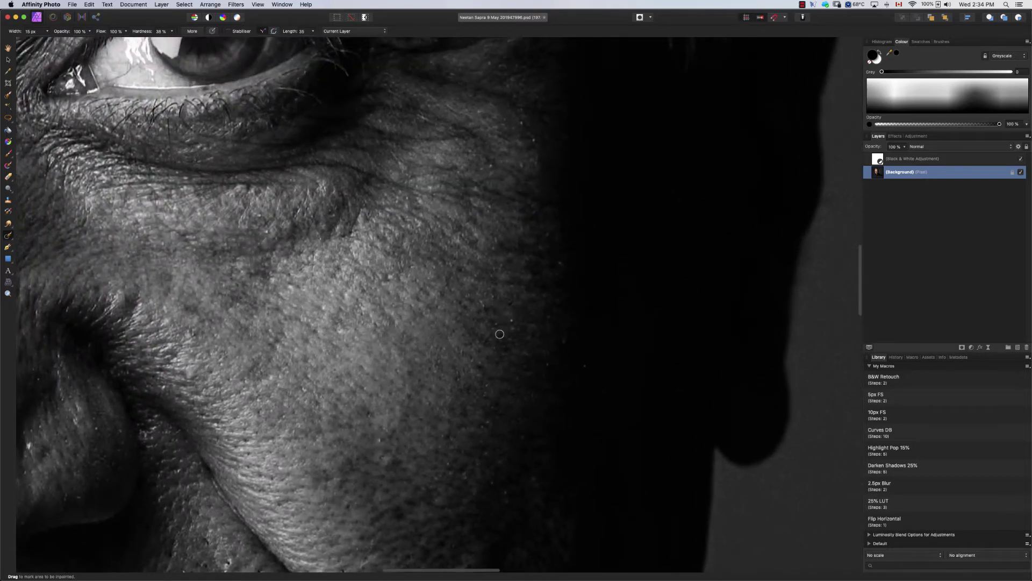
click(511, 322)
scroll(589, 337, up, 3)
scroll(589, 337, left, 3)
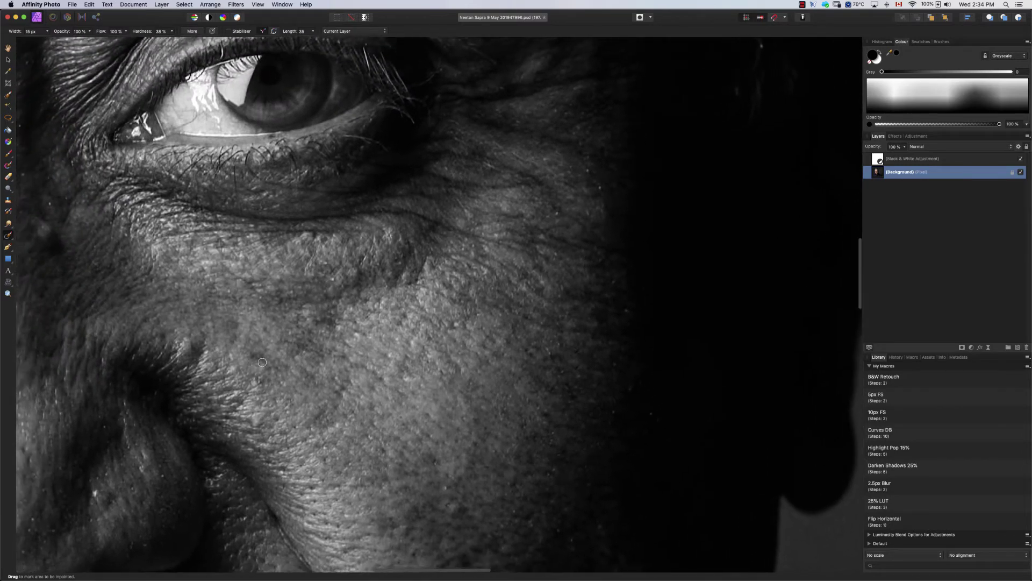
scroll(198, 437, up, 3)
click(213, 431)
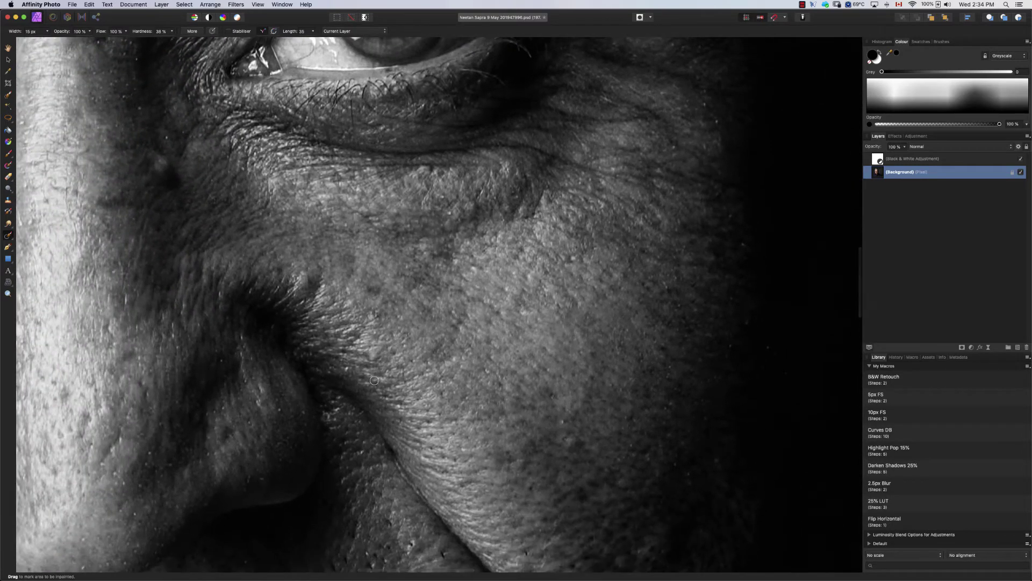
Step: Check the skin around the shadow-side eye and inpaint the small blemish on the shadowed side of the nose
scroll(374, 356, down, 3)
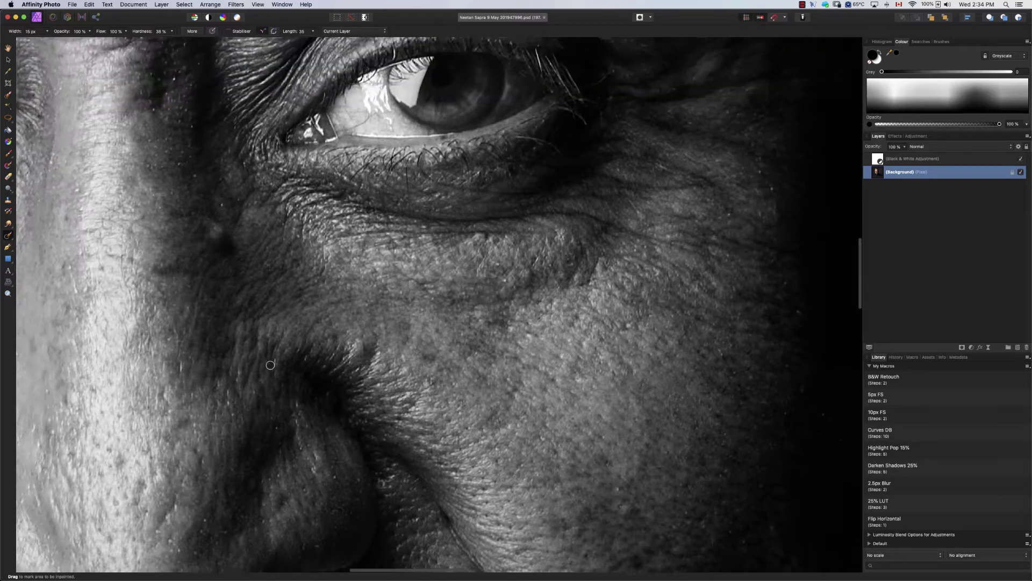
scroll(299, 307, up, 2)
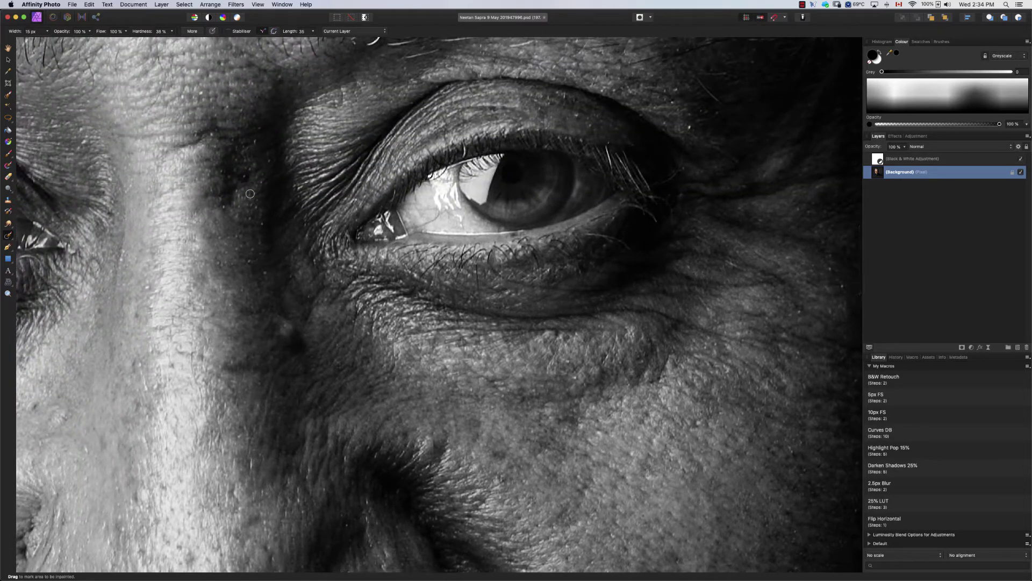
scroll(255, 140, up, 3)
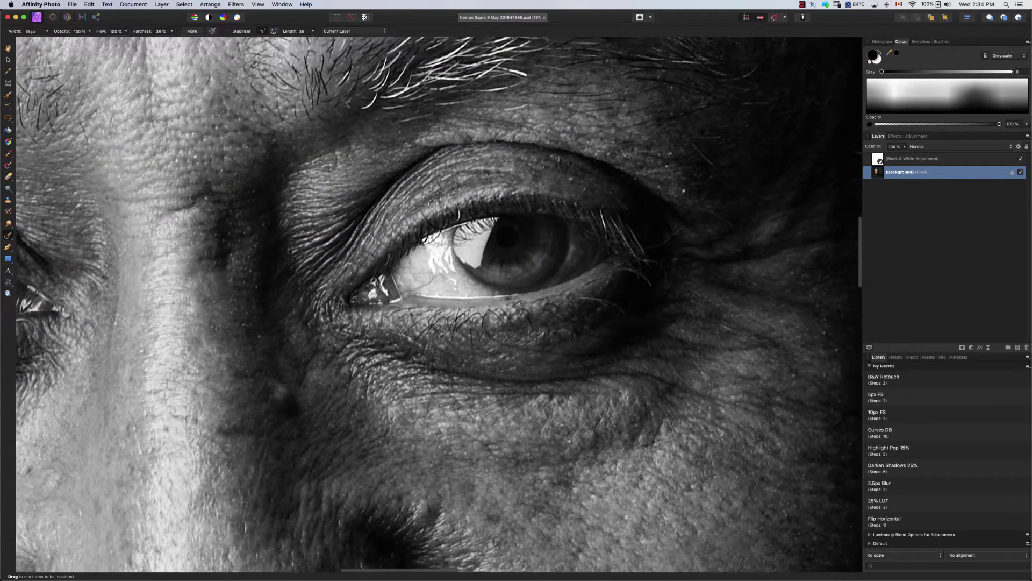
scroll(458, 213, down, 5)
scroll(458, 213, left, 3)
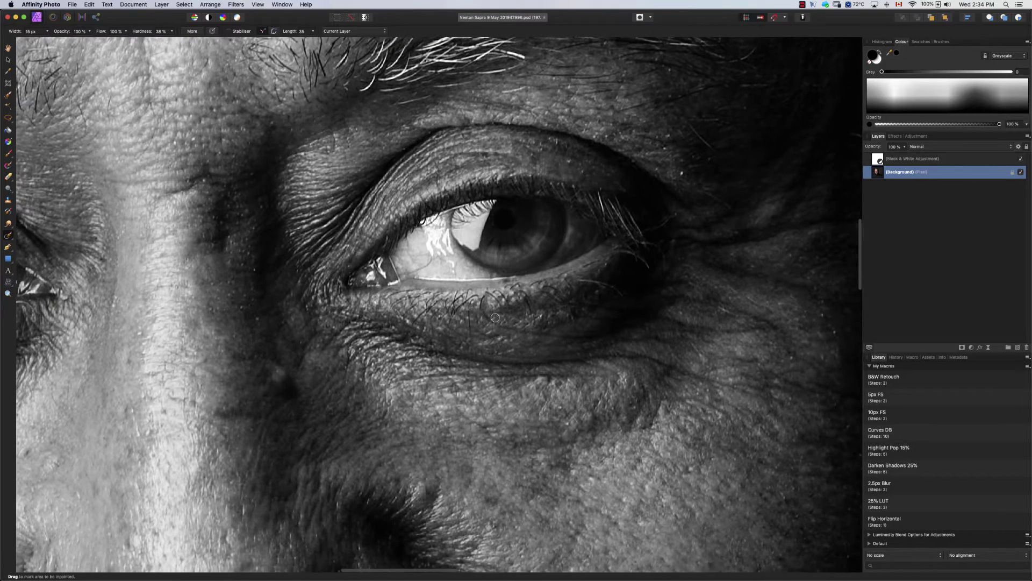
scroll(342, 375, down, 2)
scroll(342, 376, left, 1)
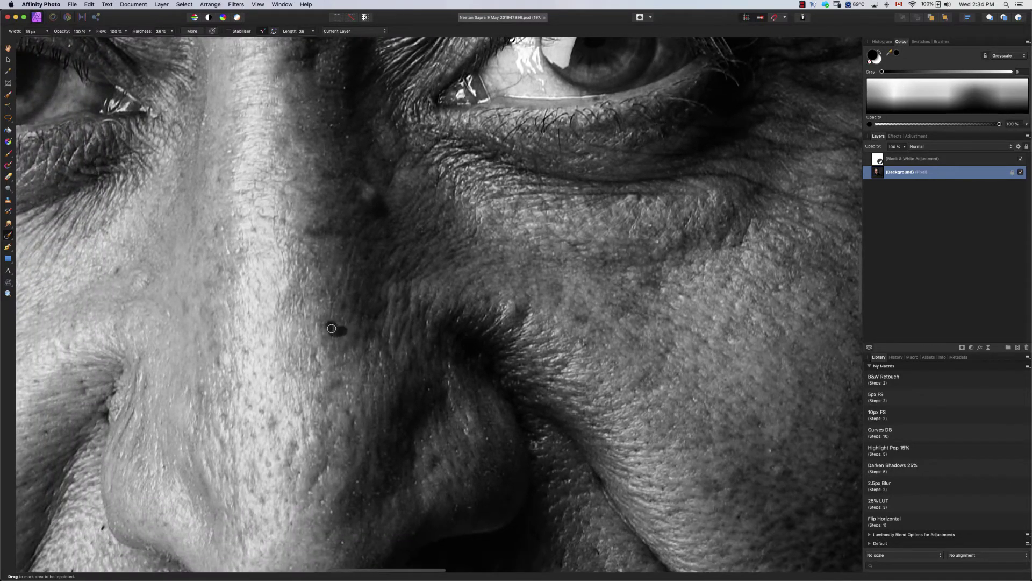
scroll(332, 328, down, 5)
scroll(332, 328, left, 5)
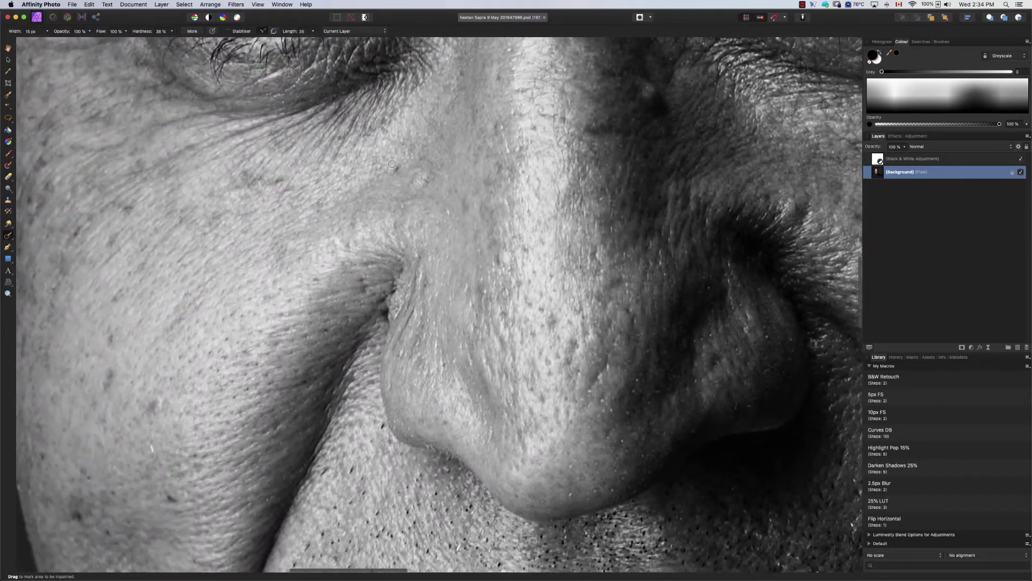
Step: Inpaint the small mark on the lit cheek, between the lower eyelid wrinkles and the nostril fold
scroll(419, 151, up, 3)
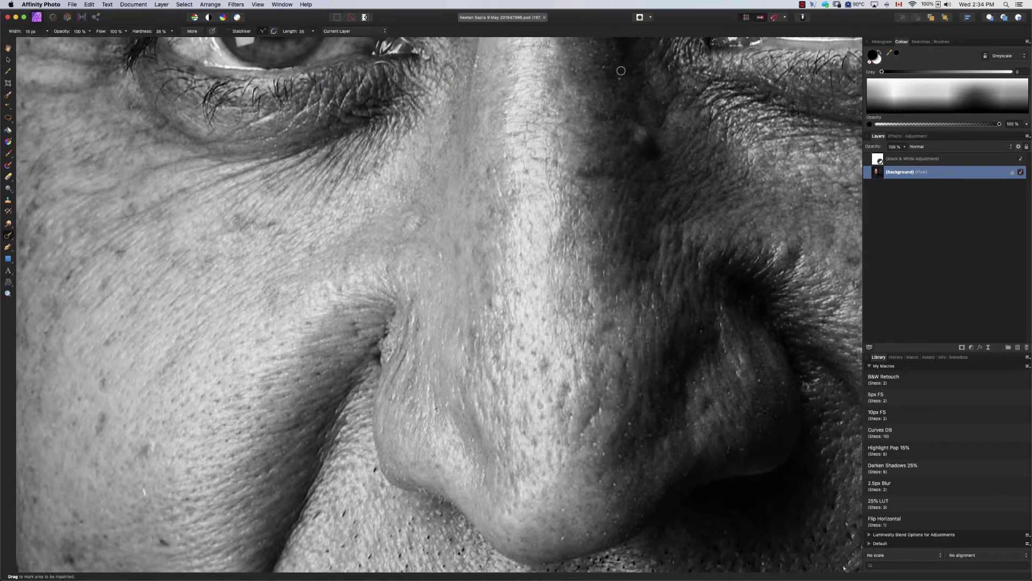
scroll(405, 154, down, 3)
scroll(406, 154, left, 3)
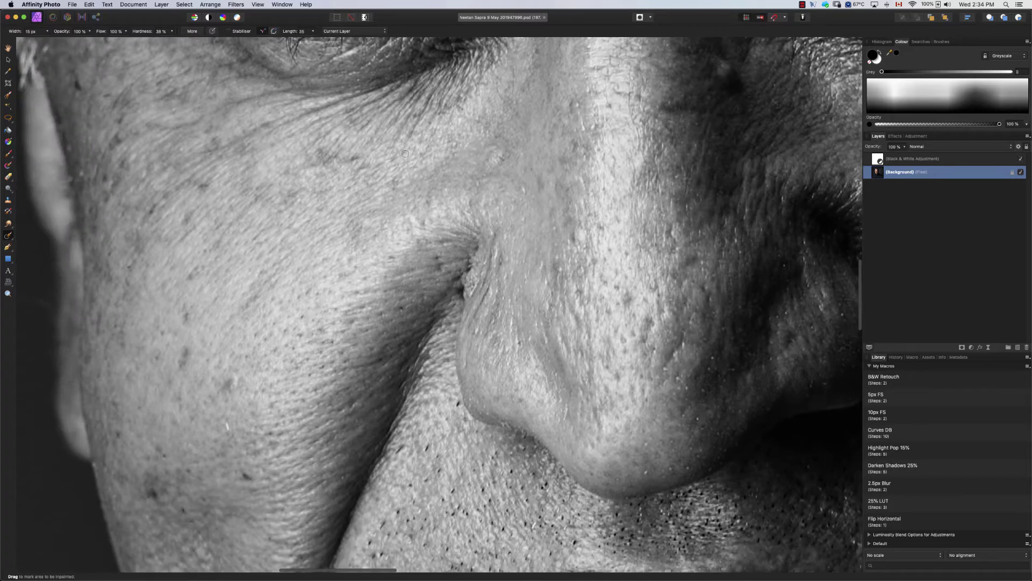
drag(400, 152, 378, 166)
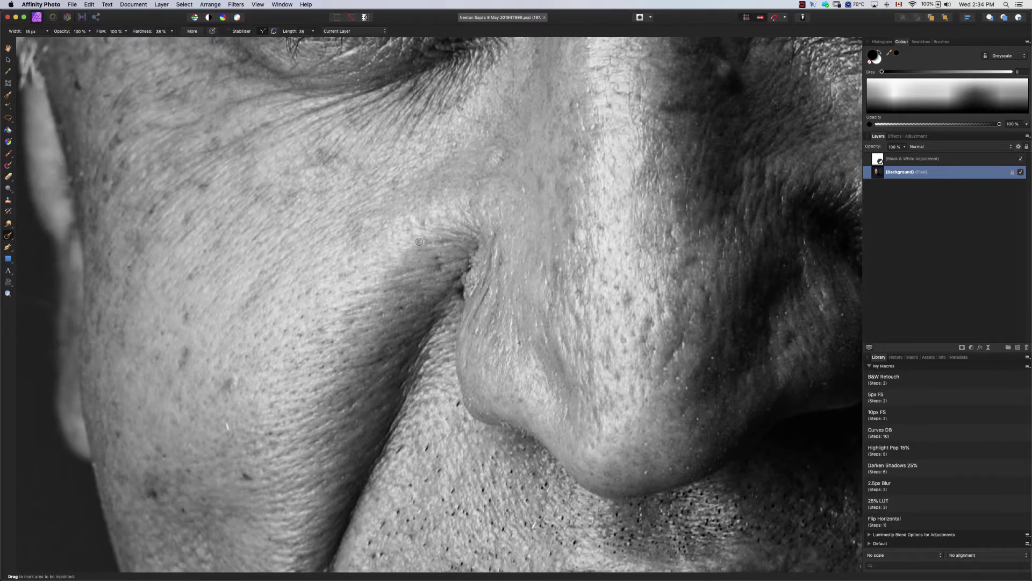
Step: Inpaint the small dark spots on the lower part of the lit cheek, outside the smile line
scroll(545, 184, down, 3)
scroll(545, 184, left, 2)
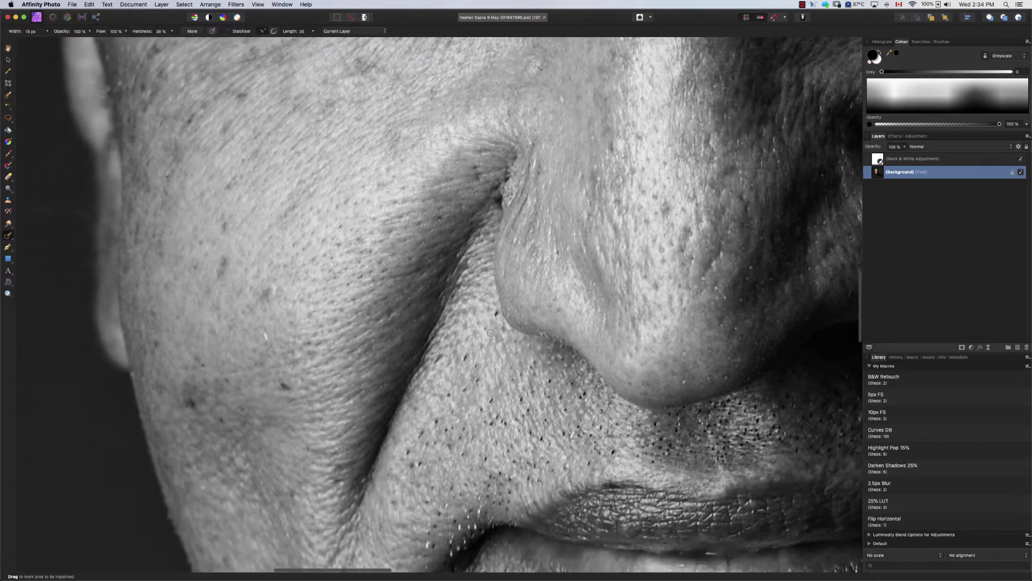
scroll(446, 361, right, 6)
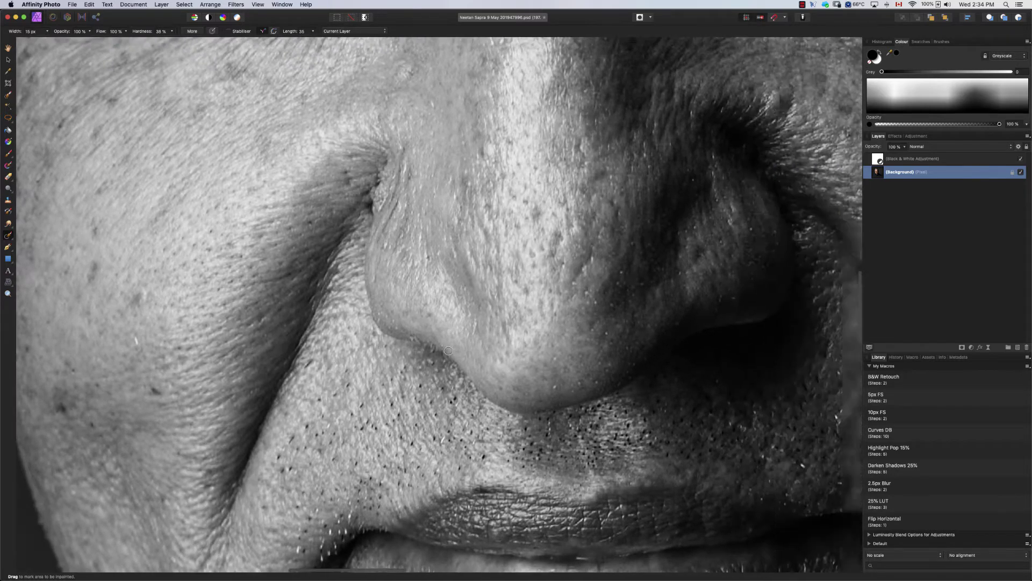
scroll(430, 364, left, 8)
drag(357, 356, 327, 371)
scroll(264, 391, down, 1)
scroll(265, 391, left, 1)
click(260, 370)
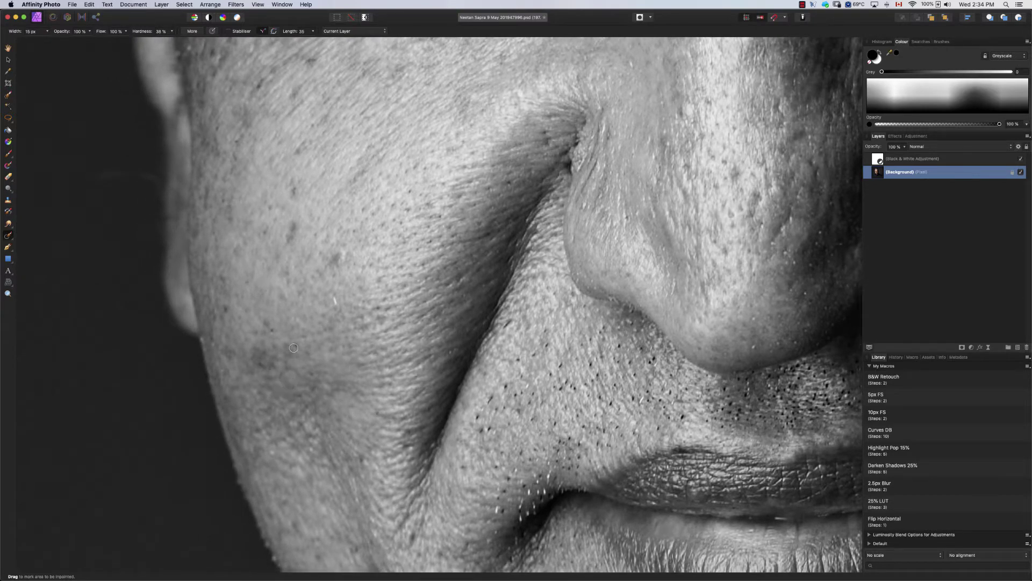
drag(229, 310, 219, 309)
scroll(263, 333, up, 1)
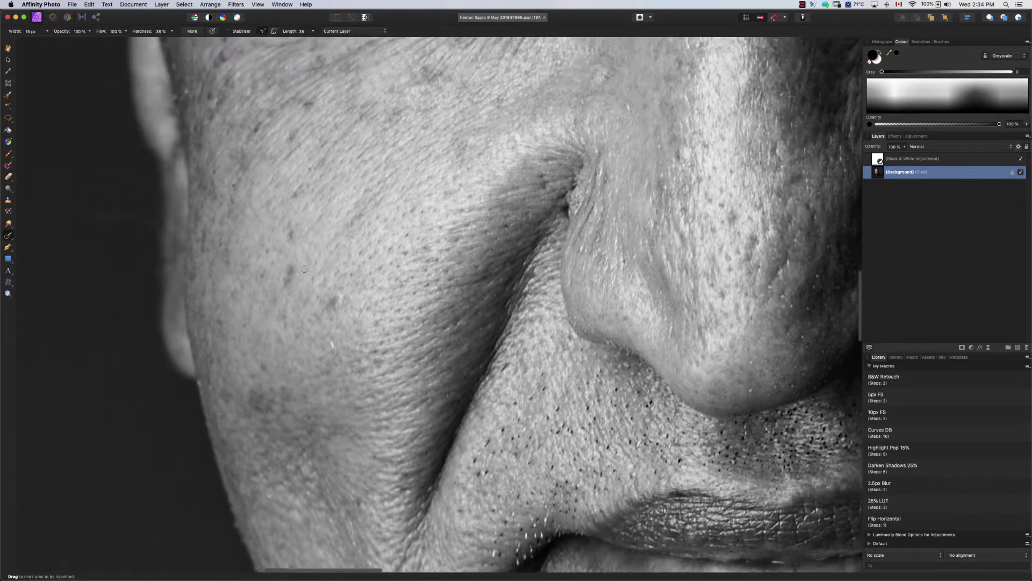
Step: Inpaint the faint stray hair on the backdrop beside the lit-side ear, enlarging the brush to about 30 px
scroll(290, 242, left, 3)
scroll(223, 261, up, 1)
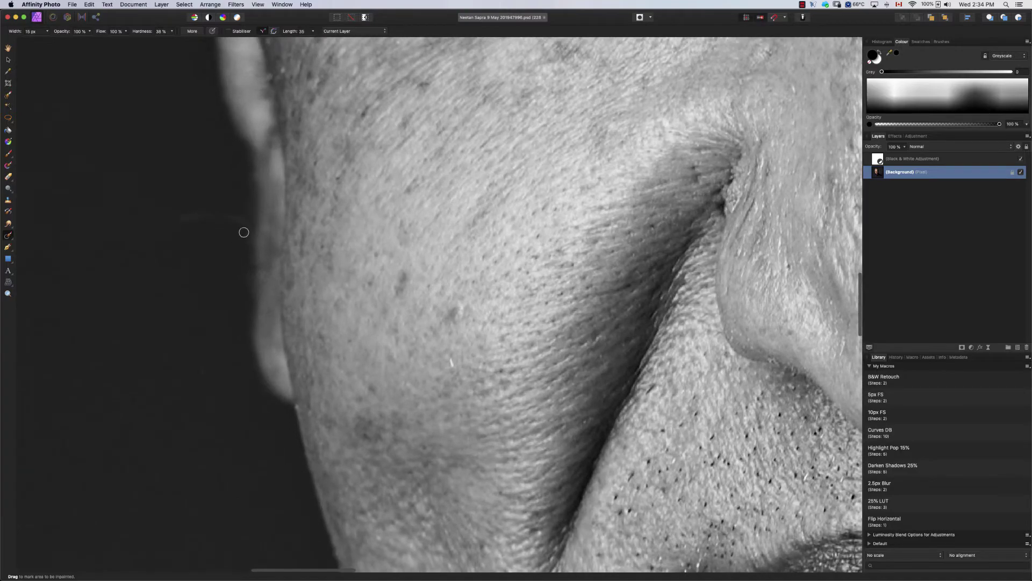
mouse_move(248, 228)
mouse_down()
mouse_move(224, 216)
mouse_move(184, 220)
mouse_up()
drag(172, 269, 196, 265)
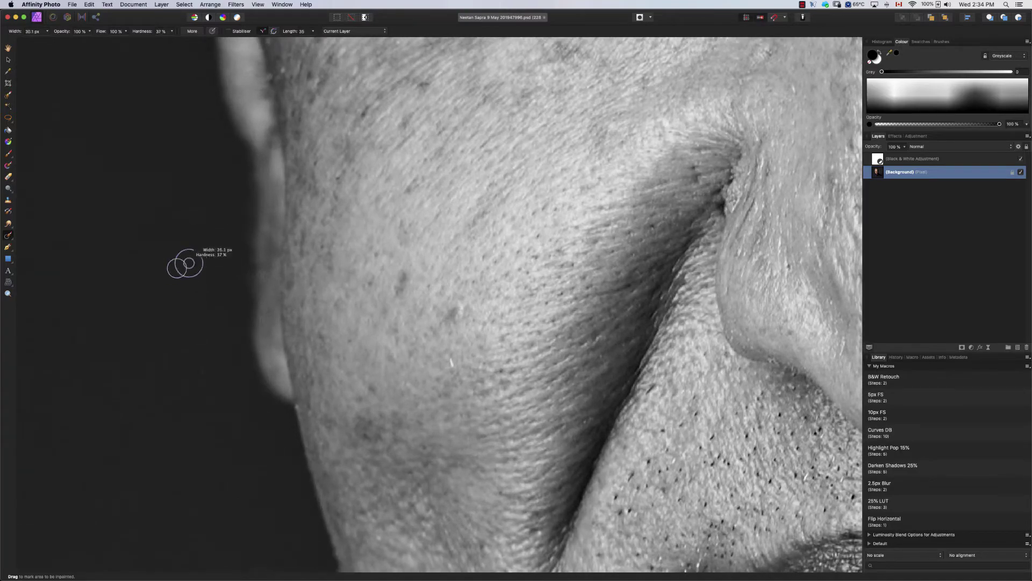
drag(233, 232, 218, 247)
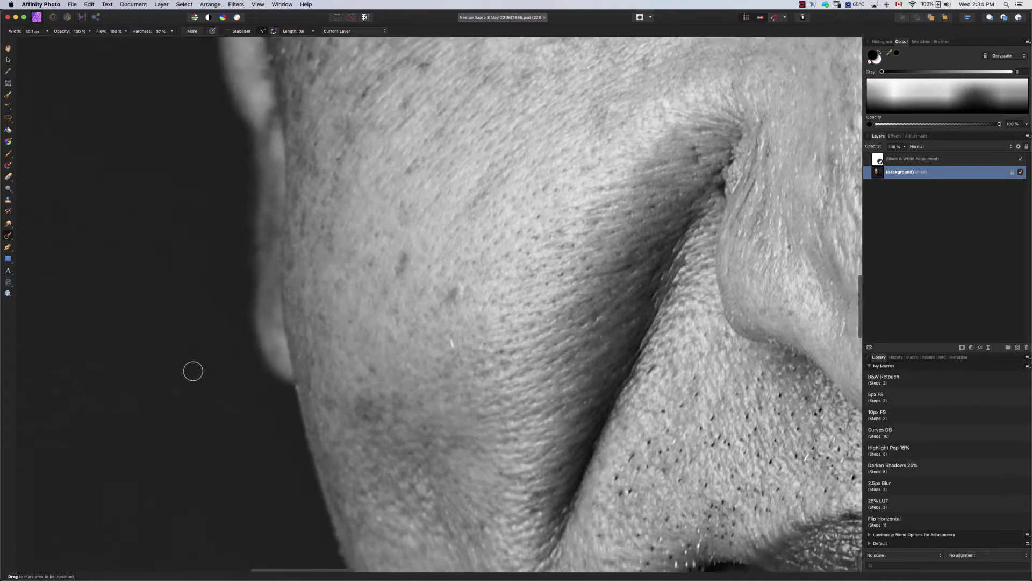
Step: Examine the backdrop edge and hairline from the lit cheek up over the hair and across to the shadow side
scroll(194, 368, down, 5)
scroll(211, 349, up, 4)
scroll(210, 351, up, 10)
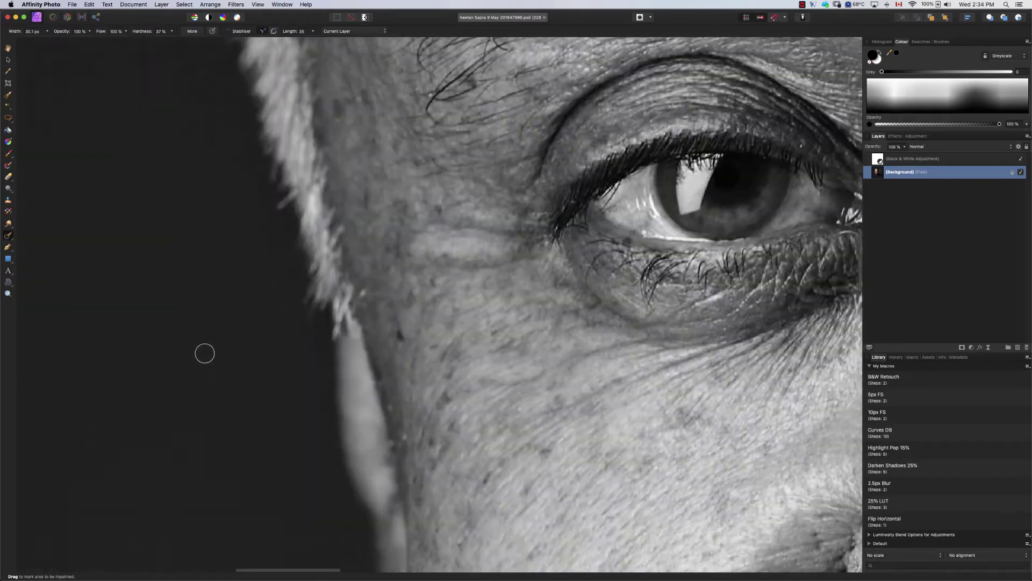
scroll(203, 354, up, 10)
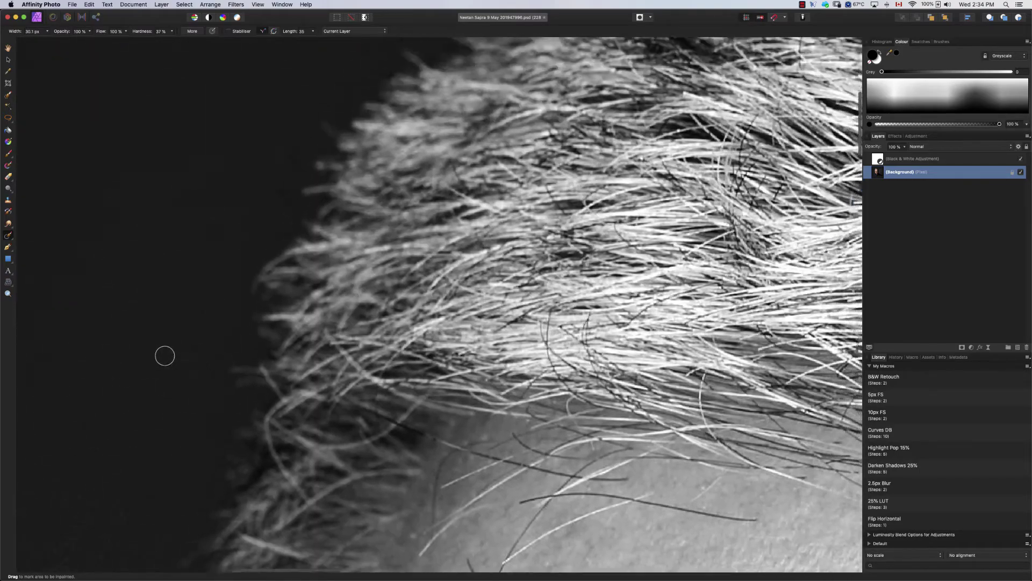
scroll(261, 156, down, 5)
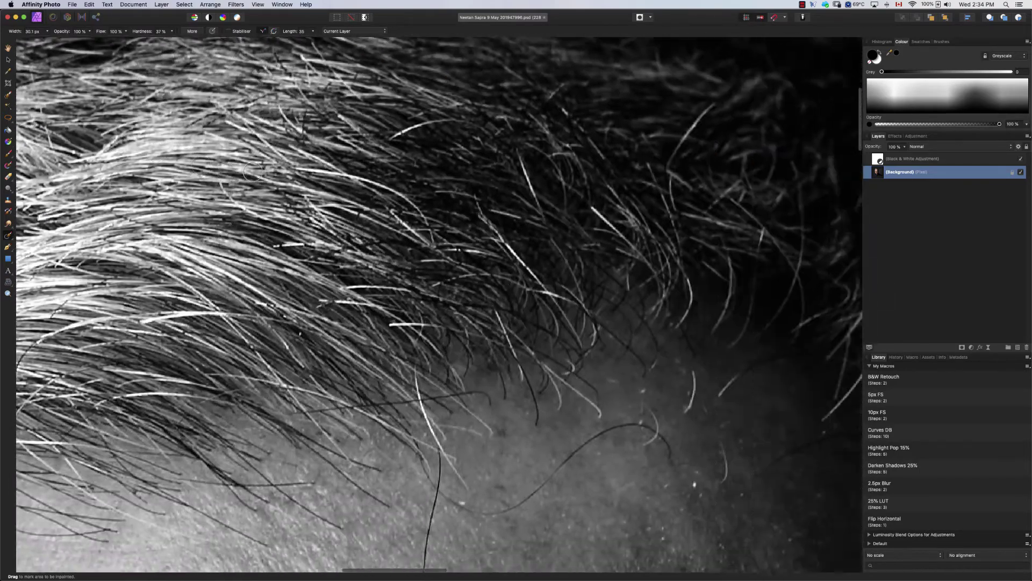
scroll(263, 164, right, 8)
scroll(268, 172, right, 10)
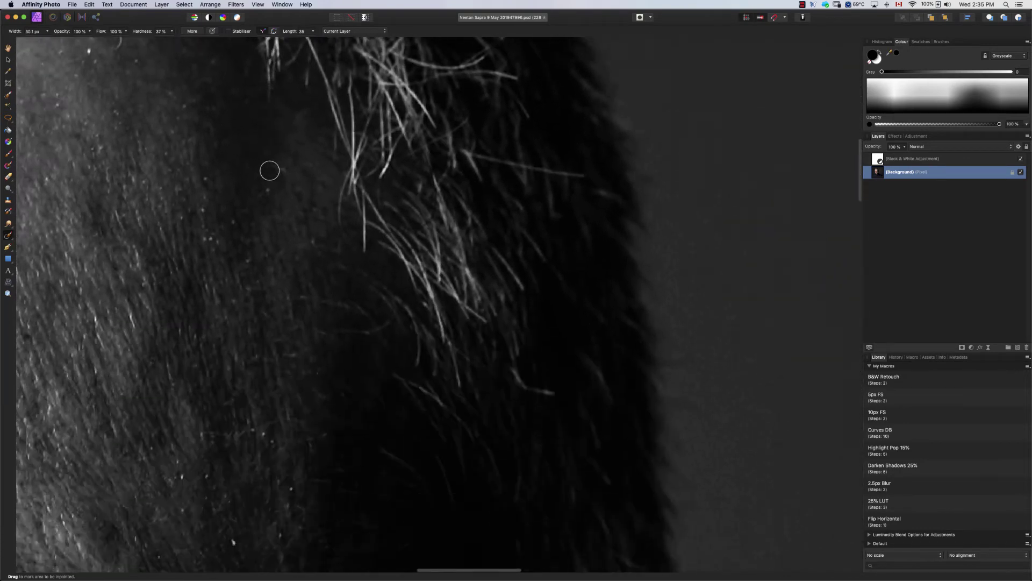
Step: Inpaint the pale stray hair on the dark temple between the shadow-side eye and ear, reducing the brush to about 16 px
scroll(621, 185, down, 3)
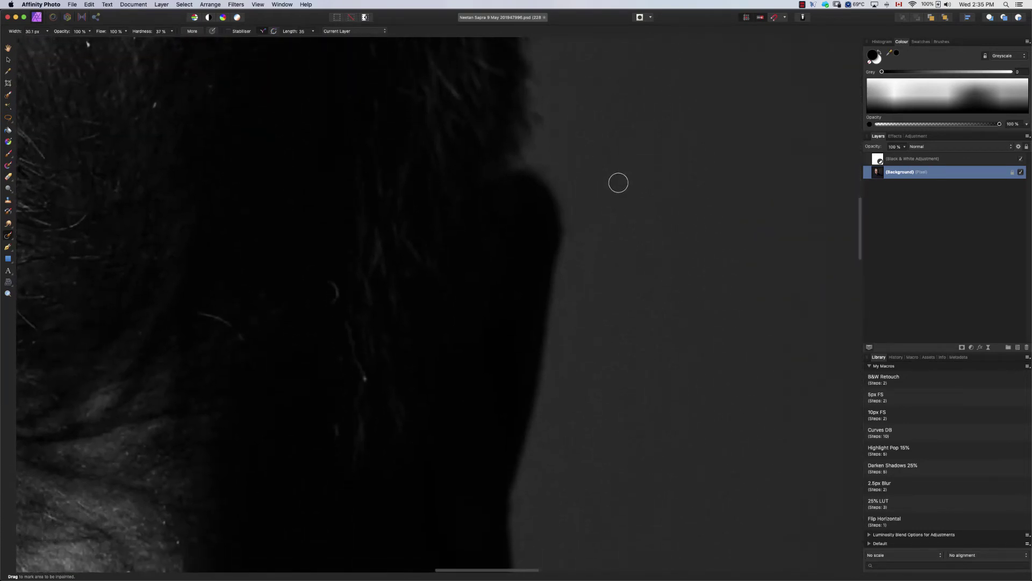
scroll(604, 187, left, 5)
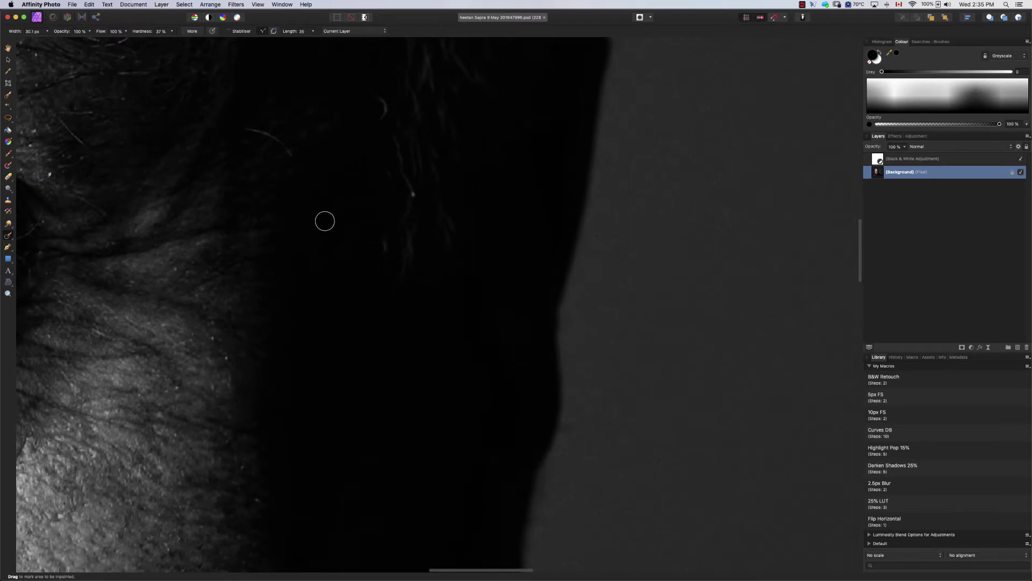
drag(325, 221, 298, 202)
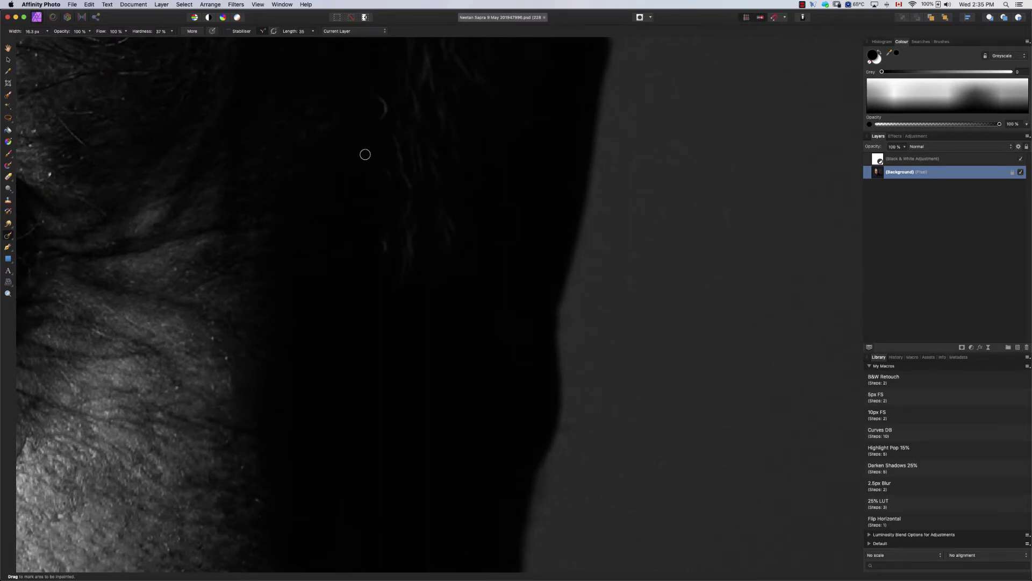
Step: Inpaint the small bright specks on the shadow-side temple above the outer end of the eyebrow
scroll(205, 205, left, 5)
scroll(270, 211, left, 5)
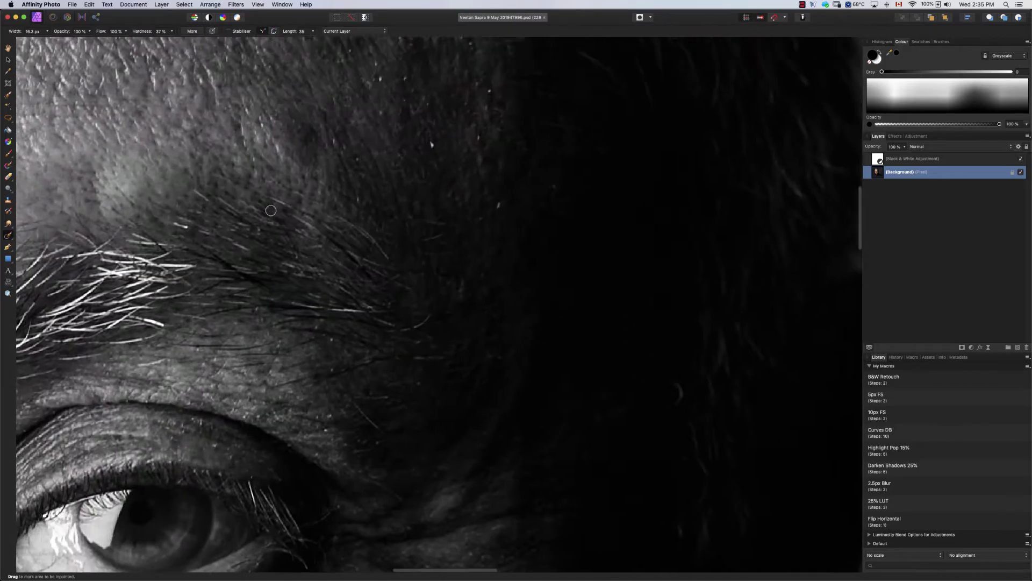
scroll(271, 211, up, 2)
scroll(444, 205, left, 1)
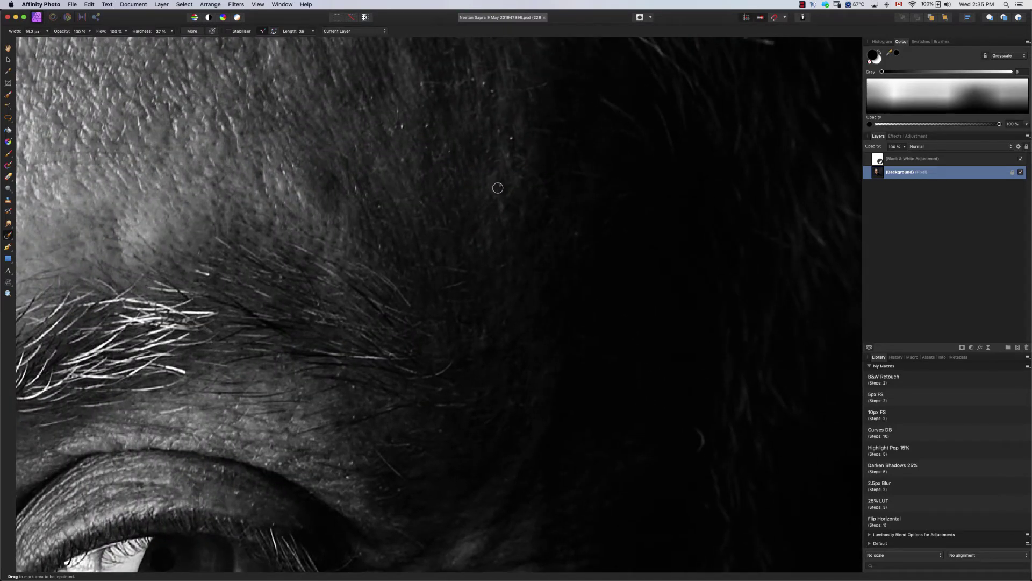
drag(498, 98, 484, 84)
drag(406, 101, 397, 123)
Step: Inpaint the stray curved hairs and the long dark vertical hair on the shadow-side upper forehead below the hairline
scroll(441, 205, down, 10)
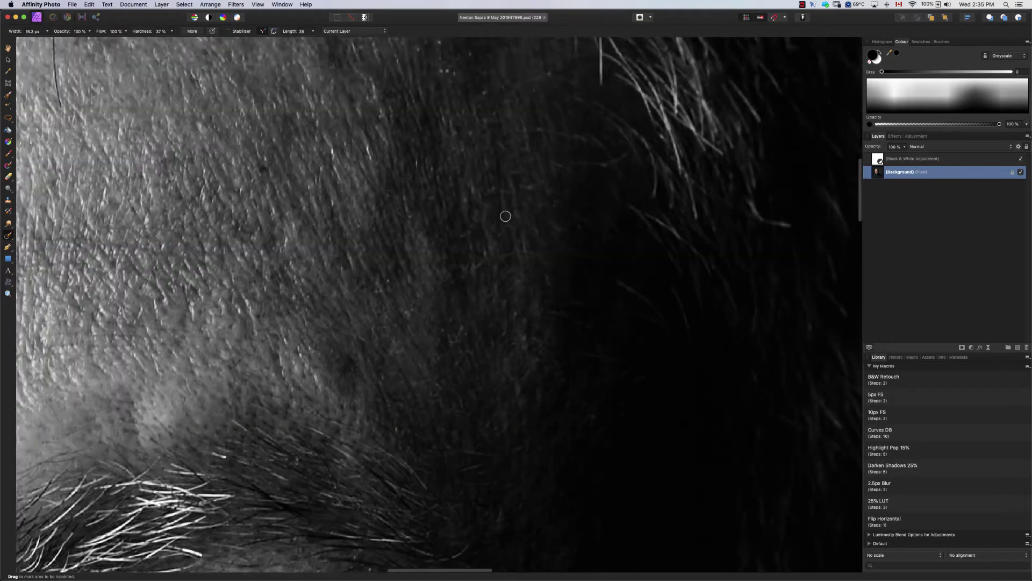
scroll(410, 196, up, 5)
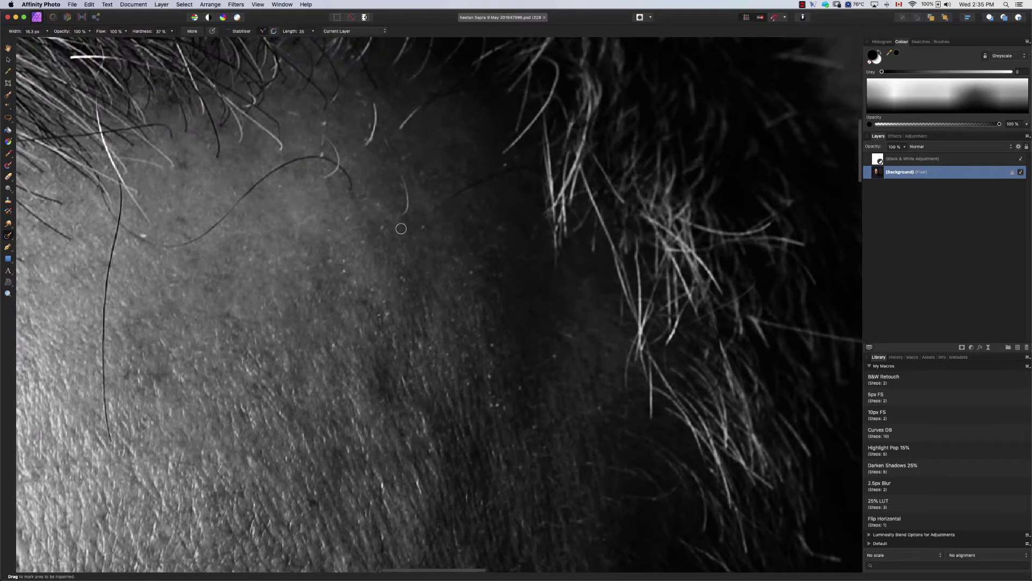
drag(399, 223, 388, 140)
drag(436, 209, 505, 173)
scroll(195, 279, left, 5)
mouse_move(167, 474)
mouse_down()
mouse_move(161, 368)
mouse_move(179, 232)
mouse_move(201, 254)
mouse_up()
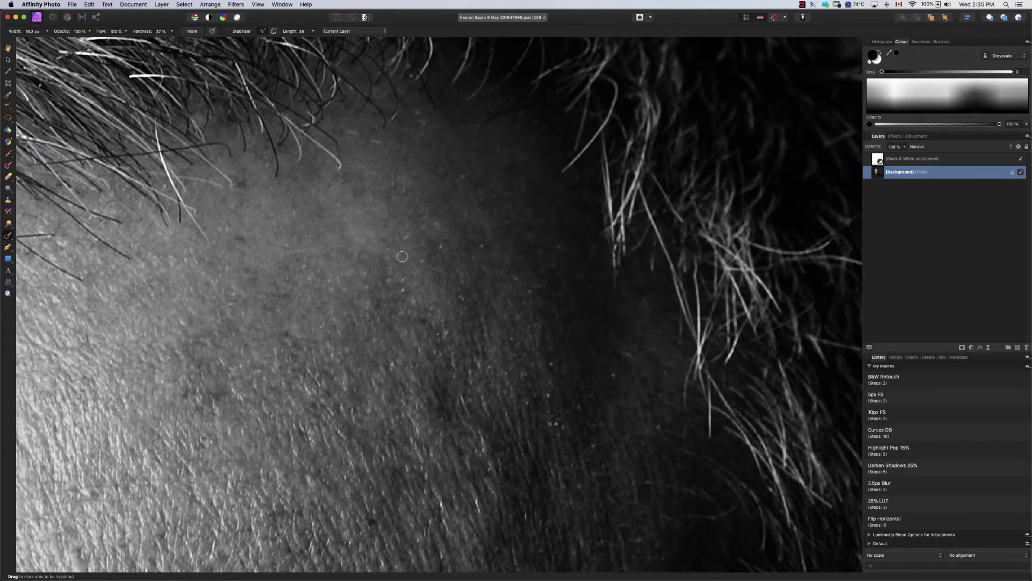
Step: Inpaint the loose hair ends hanging below the fringe on the middle and lit side of the forehead
scroll(389, 238, left, 10)
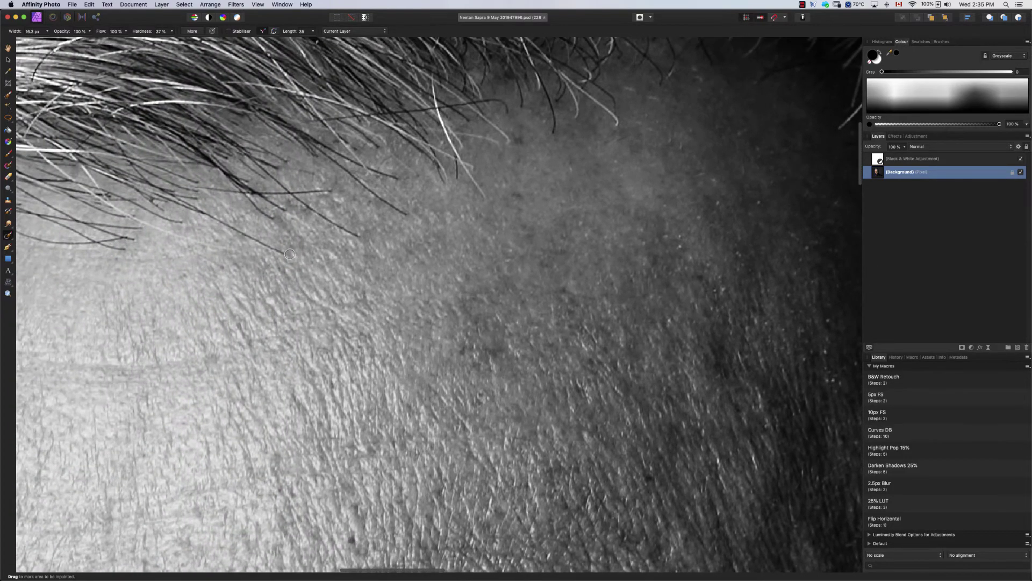
drag(252, 238, 216, 224)
scroll(633, 282, down, 5)
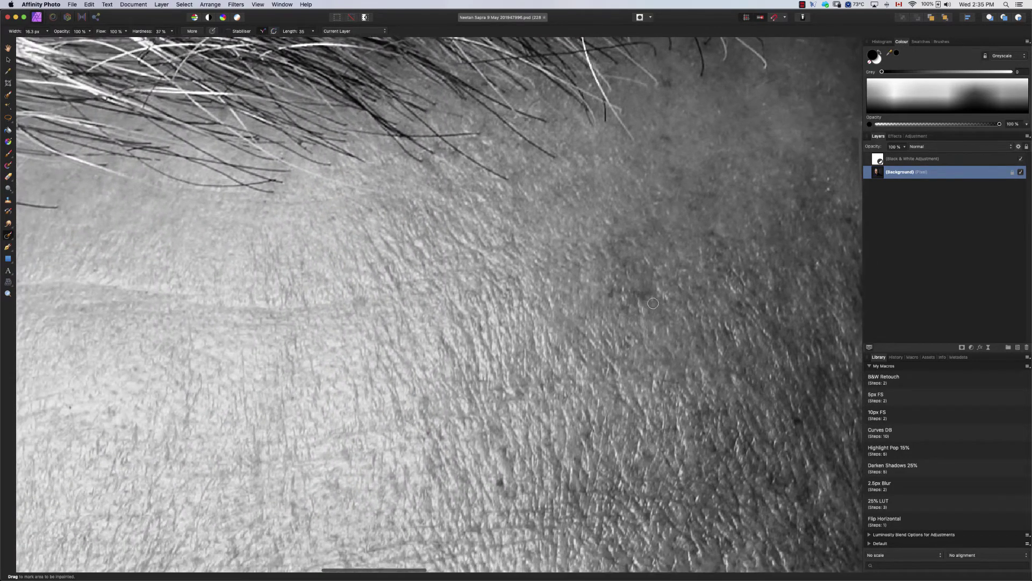
scroll(633, 282, up, 5)
scroll(633, 283, left, 3)
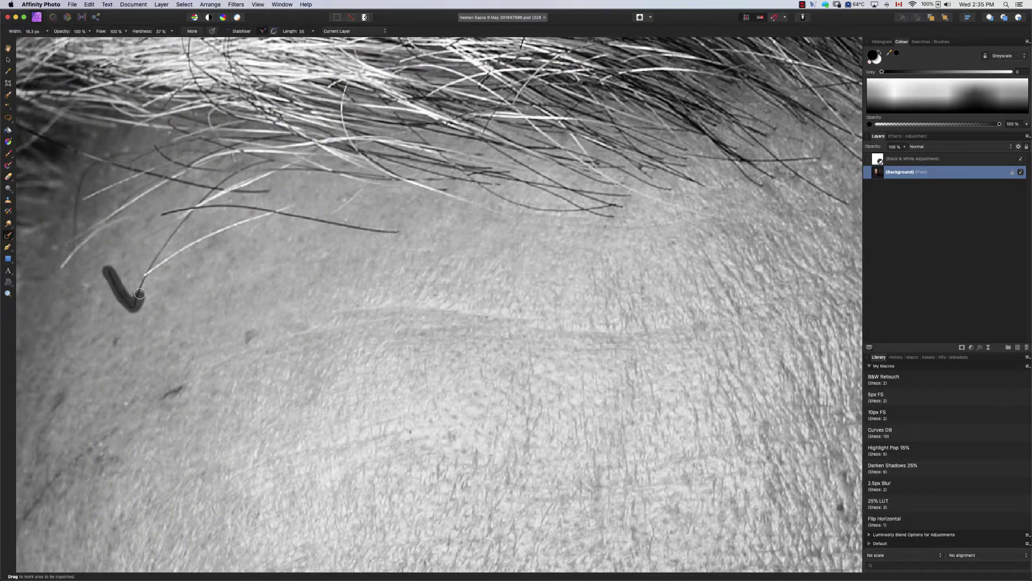
drag(203, 238, 145, 276)
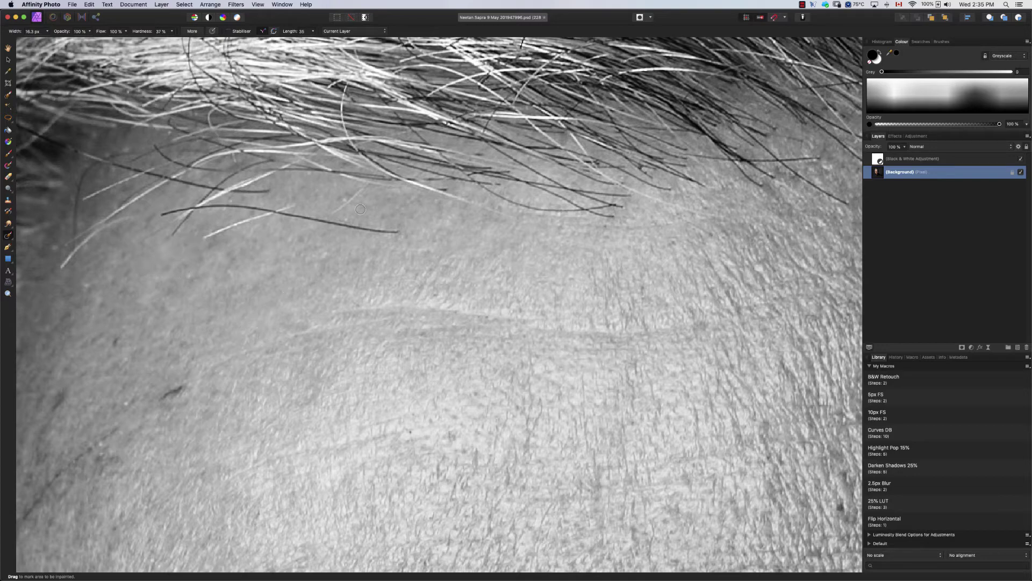
Step: Inpaint the small spot, the dark mark and the thin dark diagonal line on the lit side of the upper forehead
scroll(344, 200, down, 2)
scroll(344, 200, left, 7)
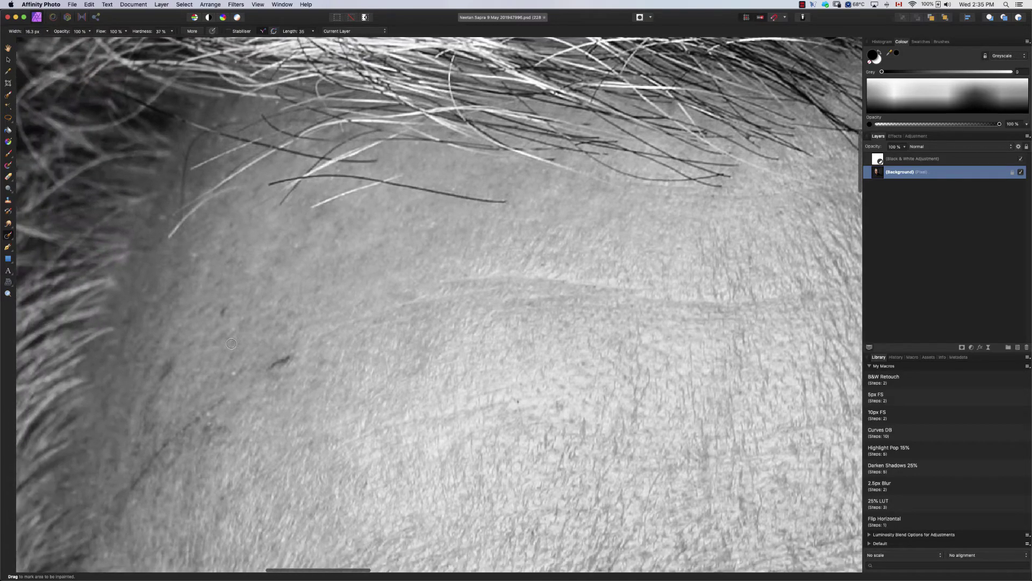
drag(303, 280, 297, 304)
scroll(323, 317, down, 2)
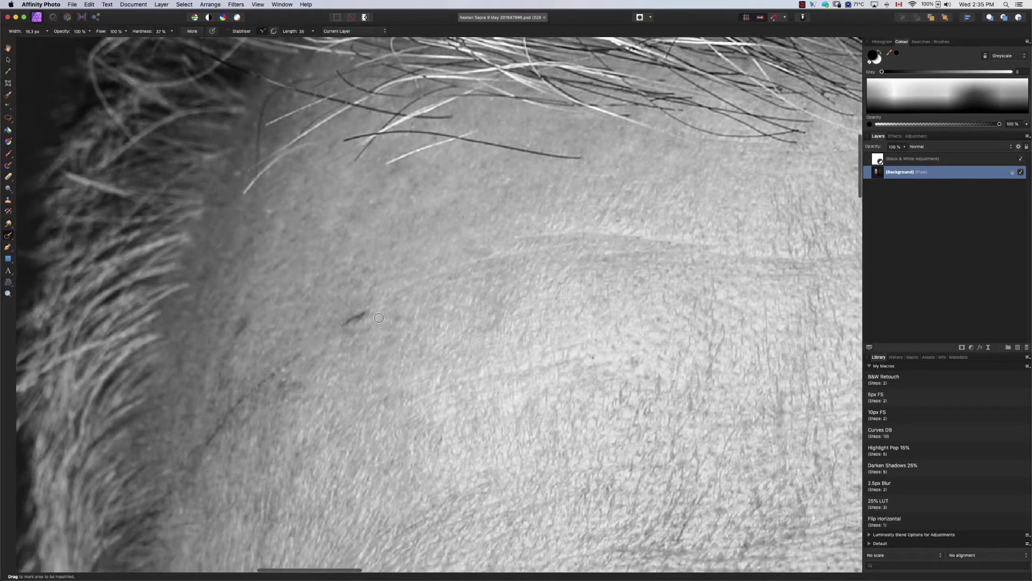
drag(379, 313, 336, 326)
scroll(253, 320, down, 3)
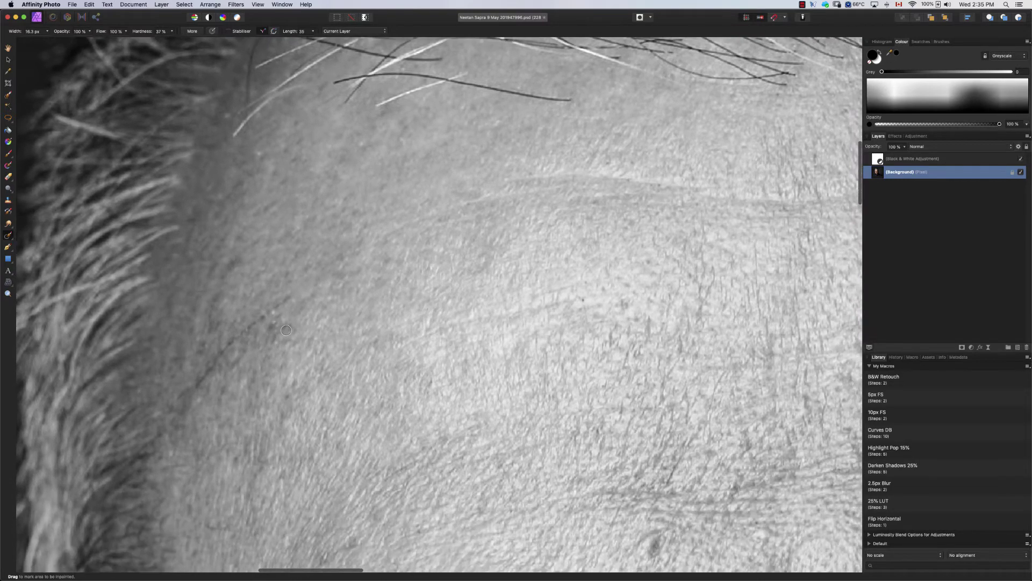
mouse_move(264, 334)
mouse_down()
mouse_move(269, 311)
mouse_move(219, 358)
mouse_up()
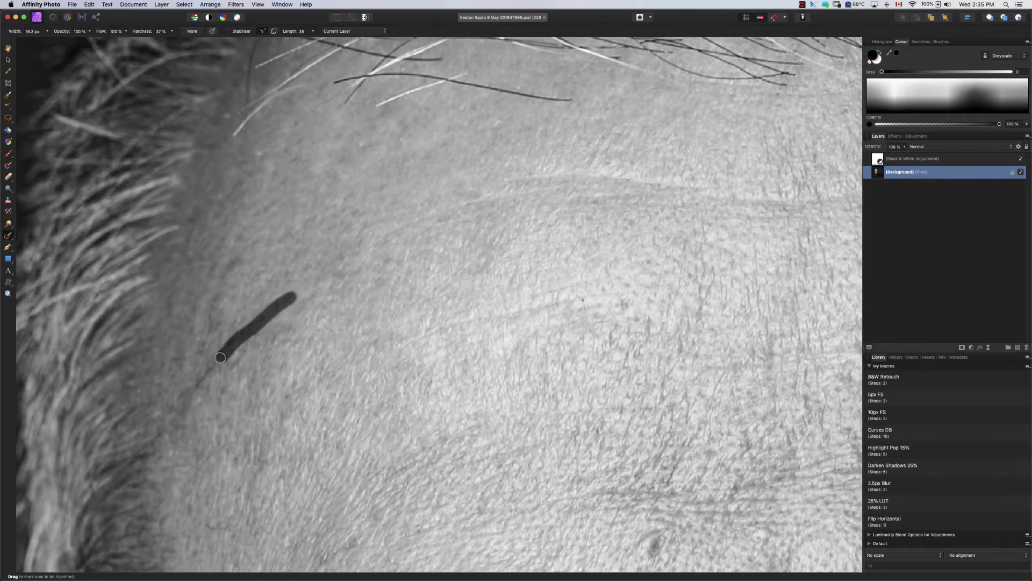
Step: Inpaint the small dark marks on the lower forehead above the outer half of the lit-side eyebrow
scroll(355, 344, right, 5)
scroll(354, 344, down, 1)
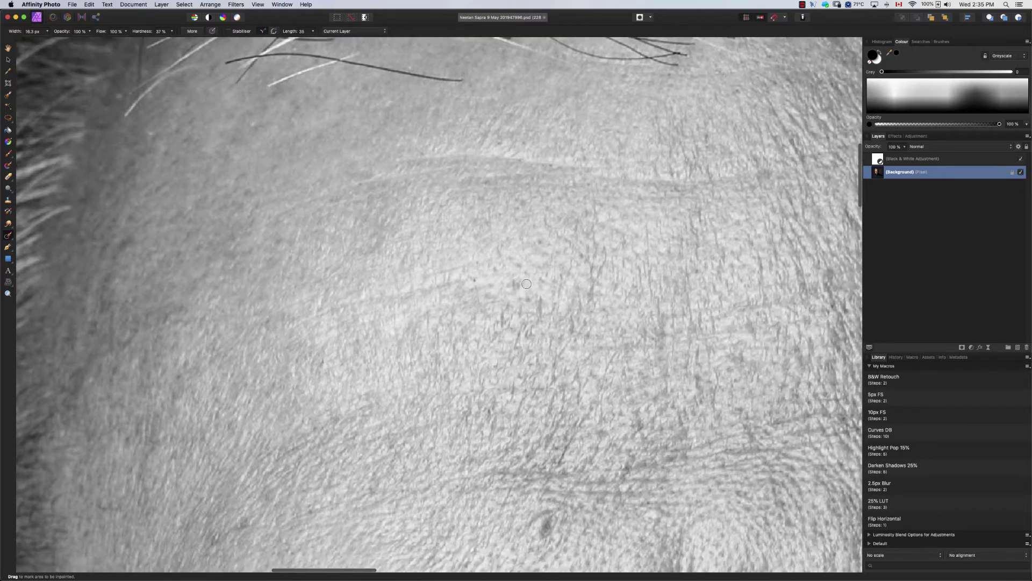
scroll(466, 323, down, 10)
scroll(261, 314, left, 2)
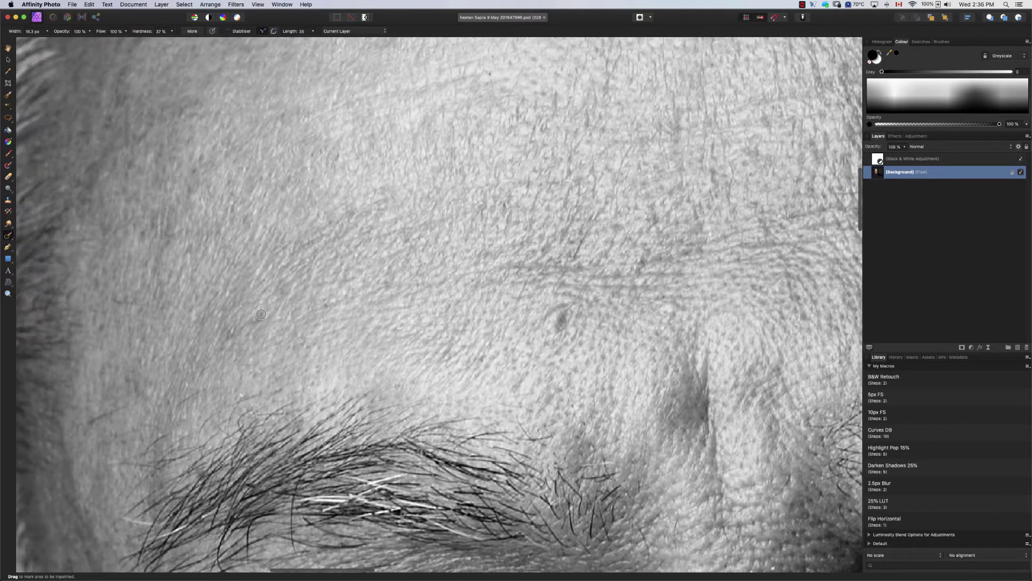
drag(243, 322, 228, 331)
drag(289, 283, 271, 304)
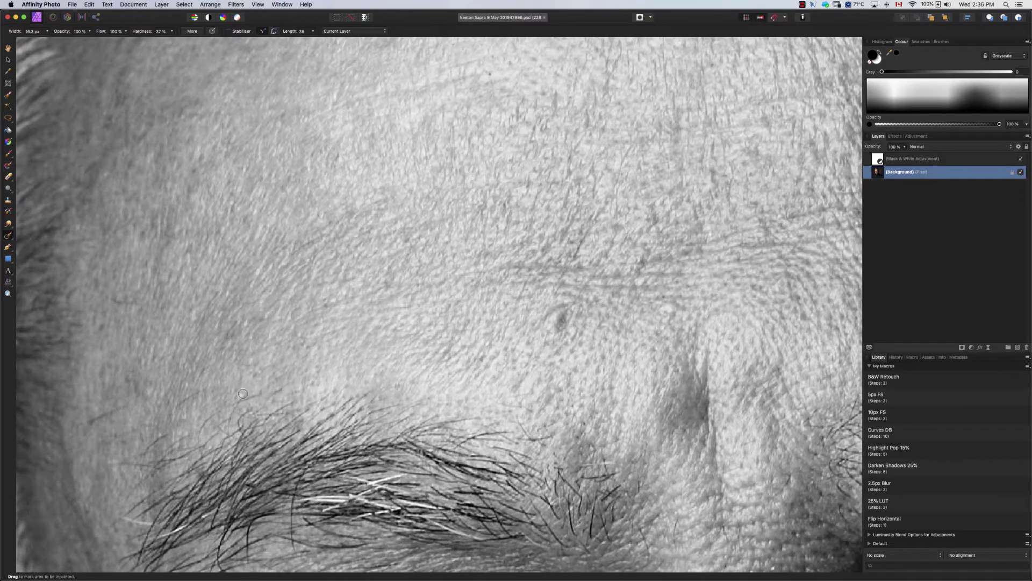
Step: Inpaint the faint dark line on the lit-side temple, just outside and above the end of the eyebrow
scroll(176, 343, down, 3)
scroll(176, 344, left, 3)
scroll(176, 344, down, 2)
scroll(176, 344, left, 3)
drag(182, 347, 230, 317)
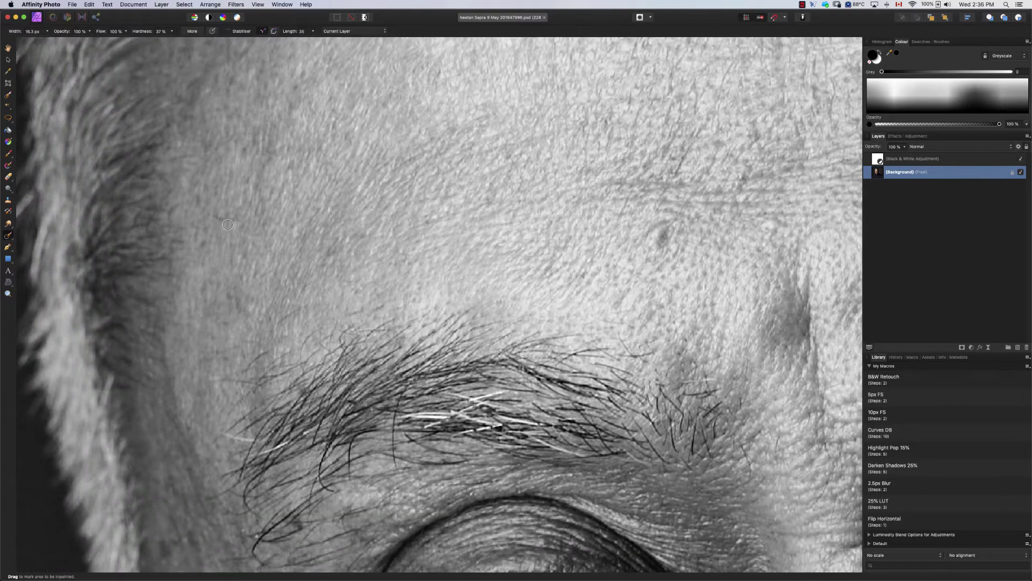
Step: Inpaint the small blemishes beside the lit-side sideburn, in front of the ear and on the outer cheek
scroll(232, 323, down, 7)
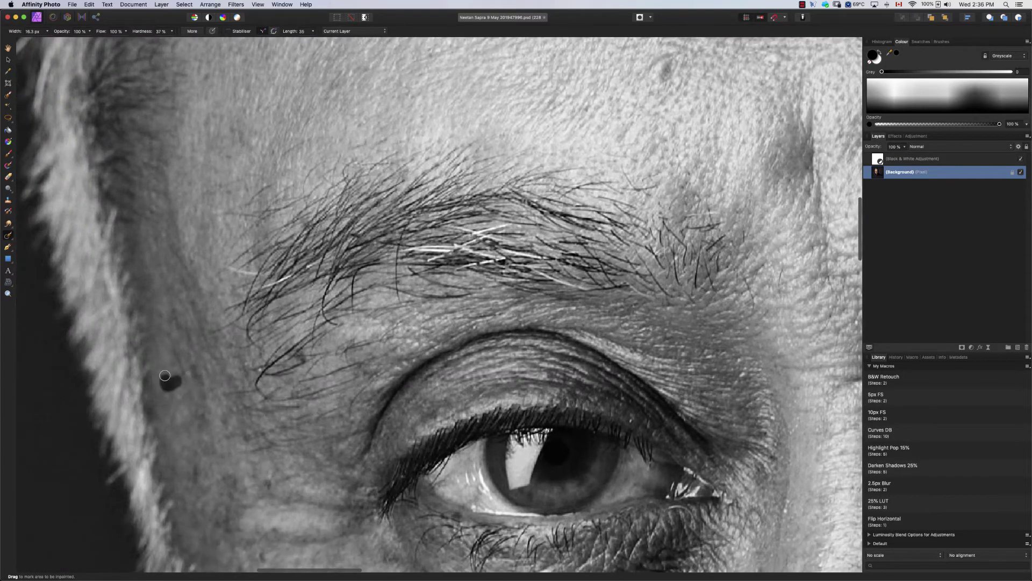
scroll(223, 304, down, 9)
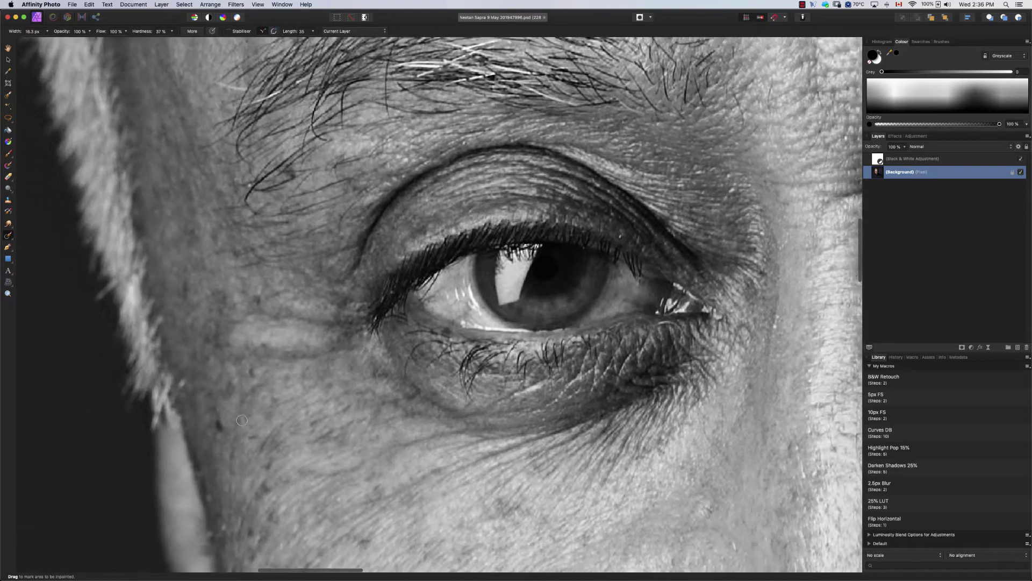
drag(225, 429, 212, 423)
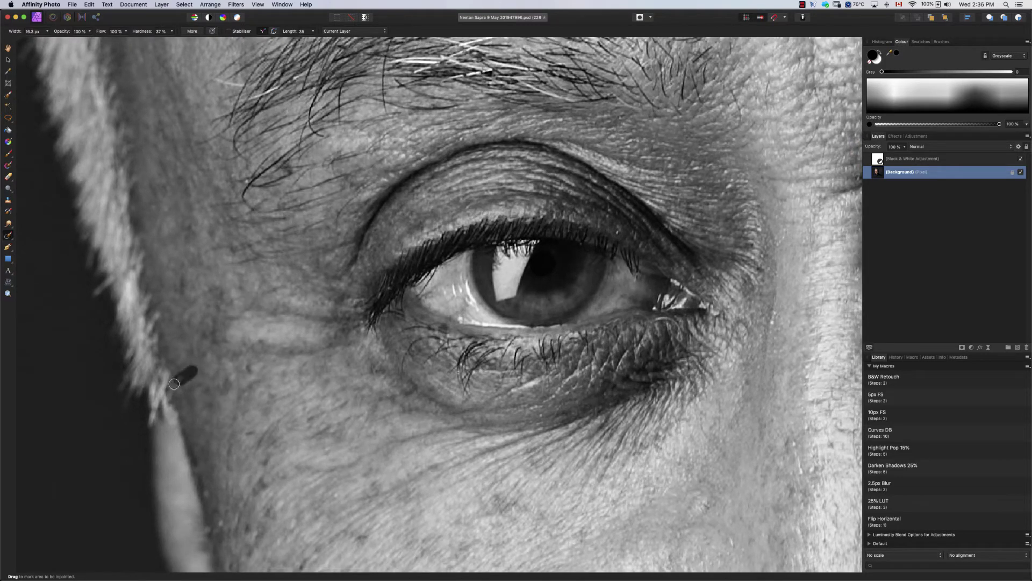
scroll(412, 400, down, 7)
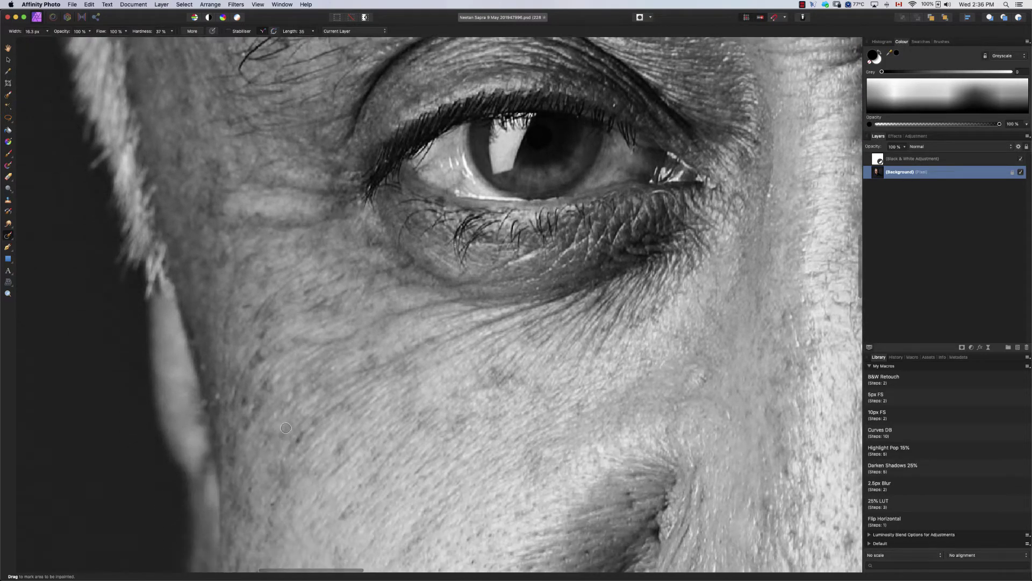
drag(300, 426, 298, 440)
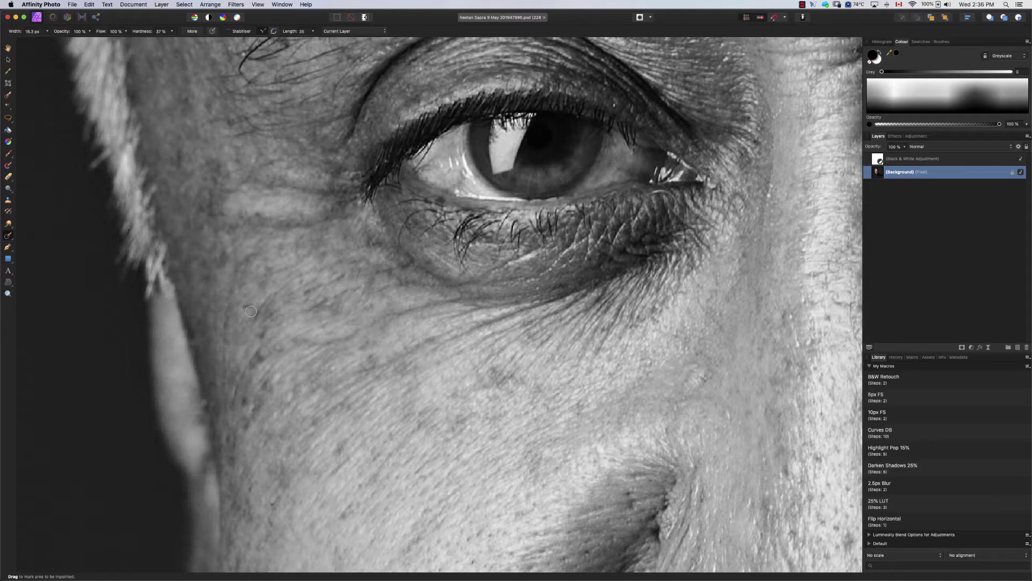
Step: Inpaint the tiny spot between the lit-side inner eyebrow and the nose bridge, and check the brows and forehead
scroll(251, 312, down, 10)
scroll(315, 365, down, 3)
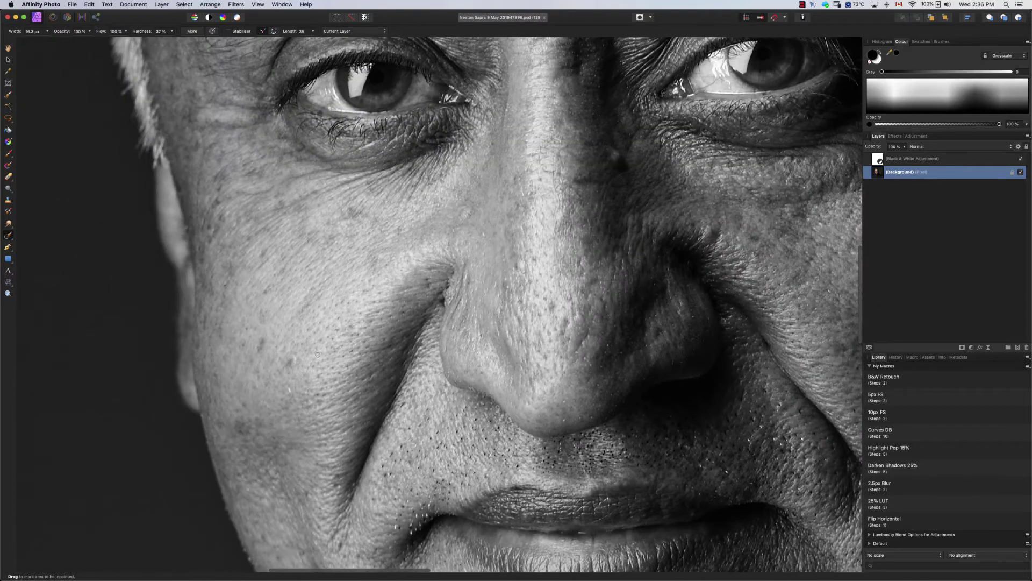
scroll(318, 354, up, 6)
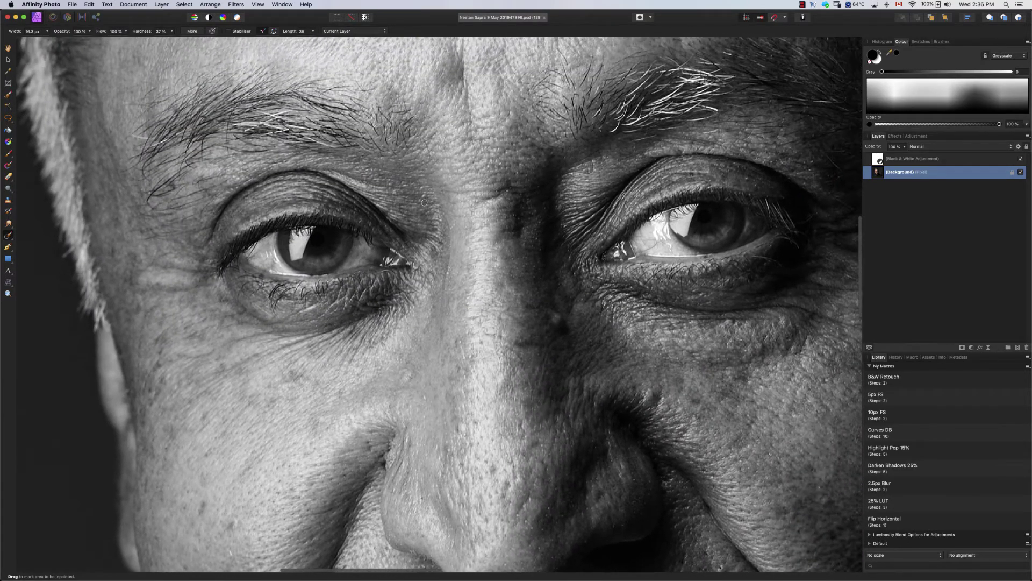
scroll(424, 202, up, 4)
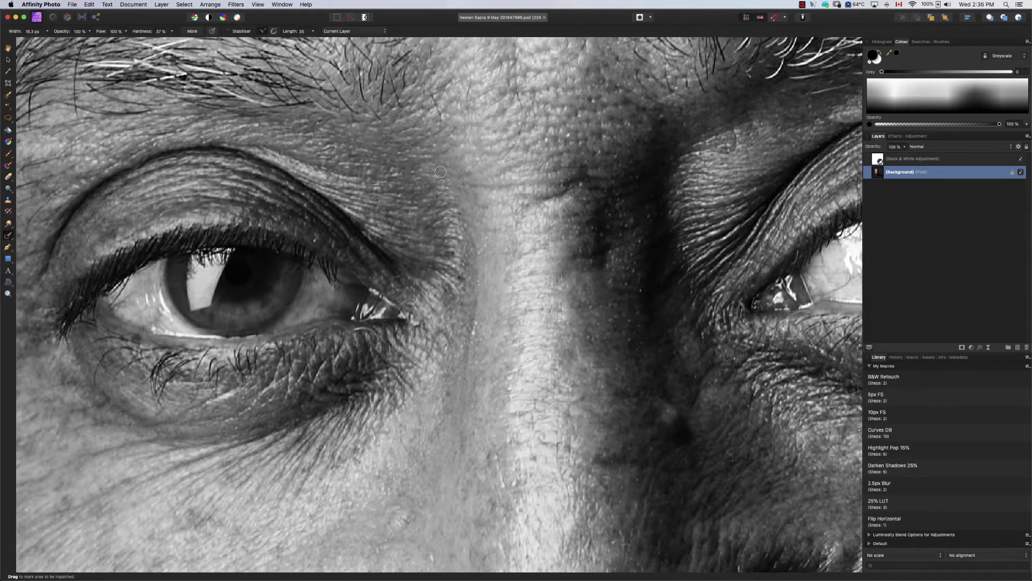
scroll(441, 188, up, 3)
drag(438, 166, 439, 167)
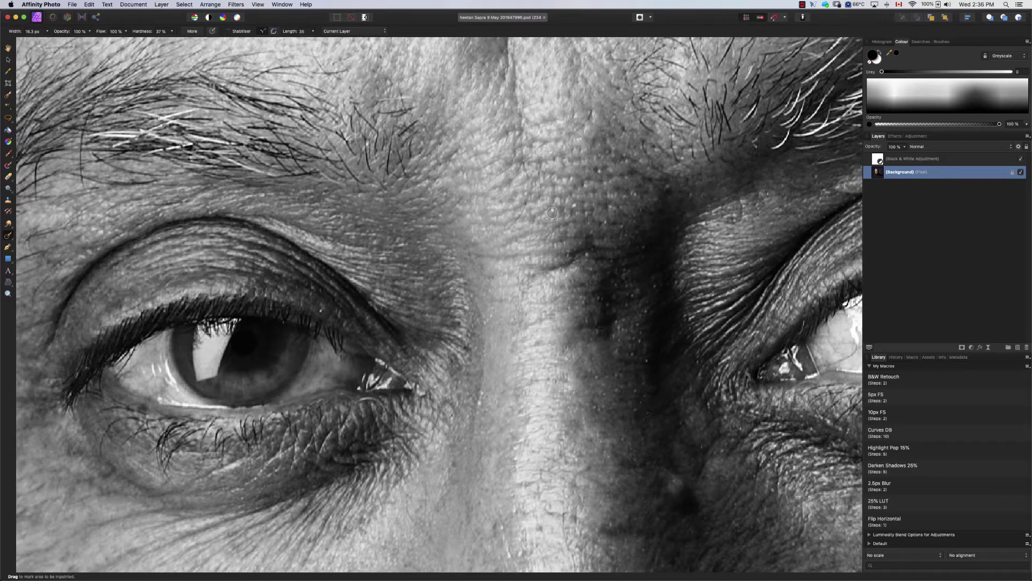
scroll(552, 212, up, 10)
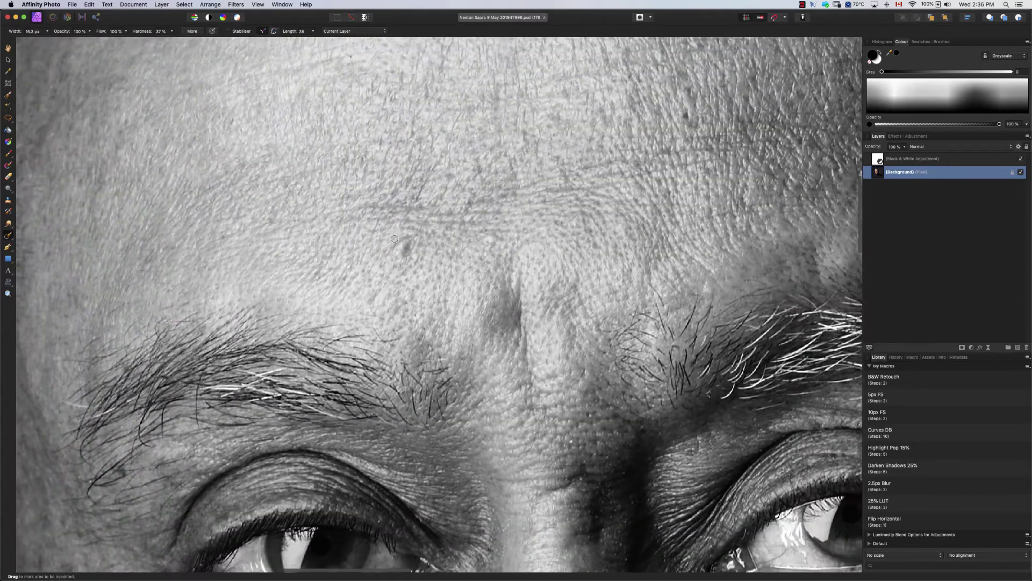
scroll(406, 257, down, 5)
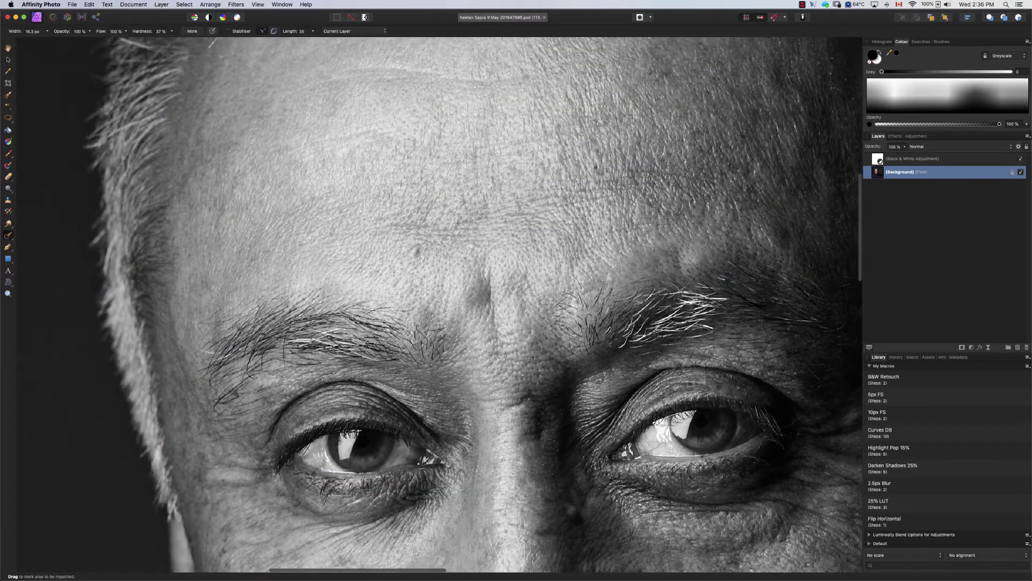
Step: Examine the cleaned forehead, brows, eyes and nose close up for remaining blemishes
scroll(565, 207, up, 8)
scroll(565, 207, down, 5)
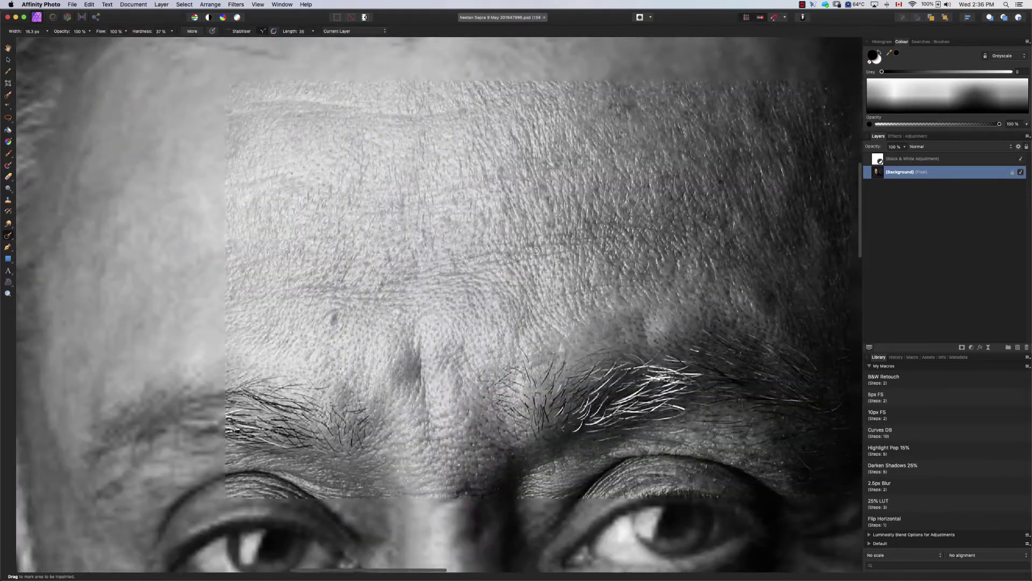
scroll(498, 222, up, 4)
scroll(499, 222, down, 5)
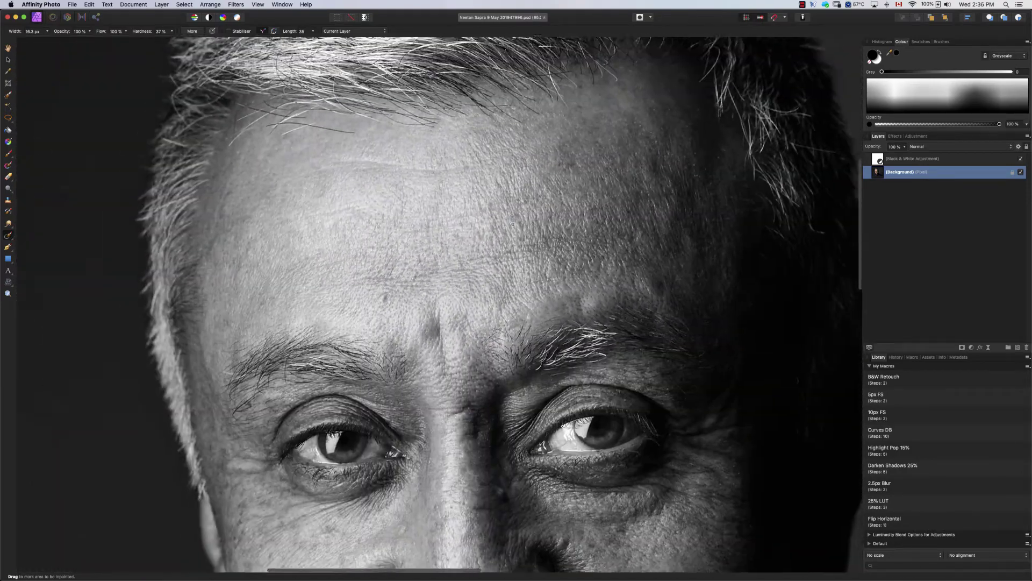
scroll(499, 269, up, 2)
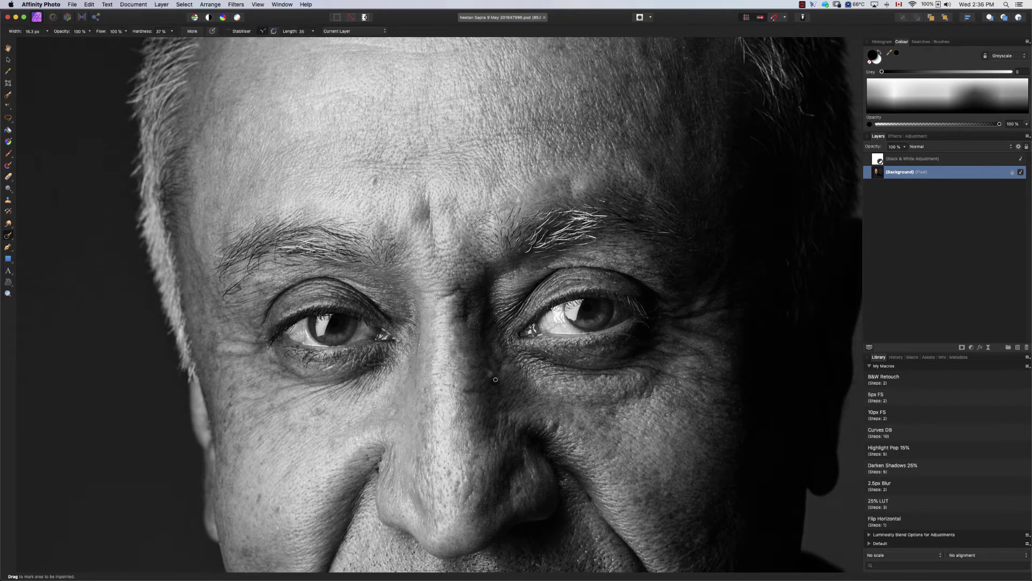
scroll(496, 374, up, 3)
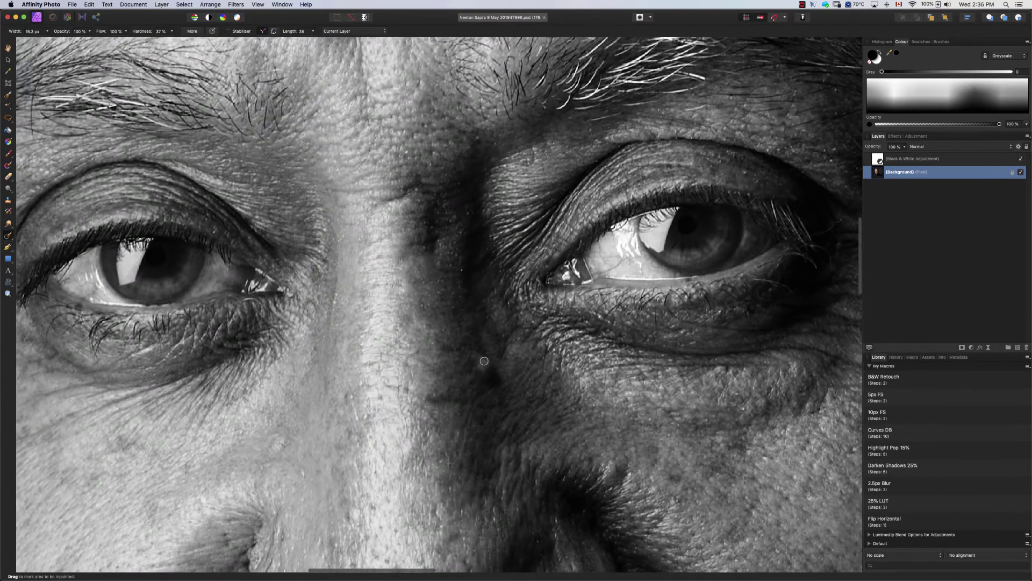
scroll(479, 362, down, 5)
scroll(536, 285, up, 3)
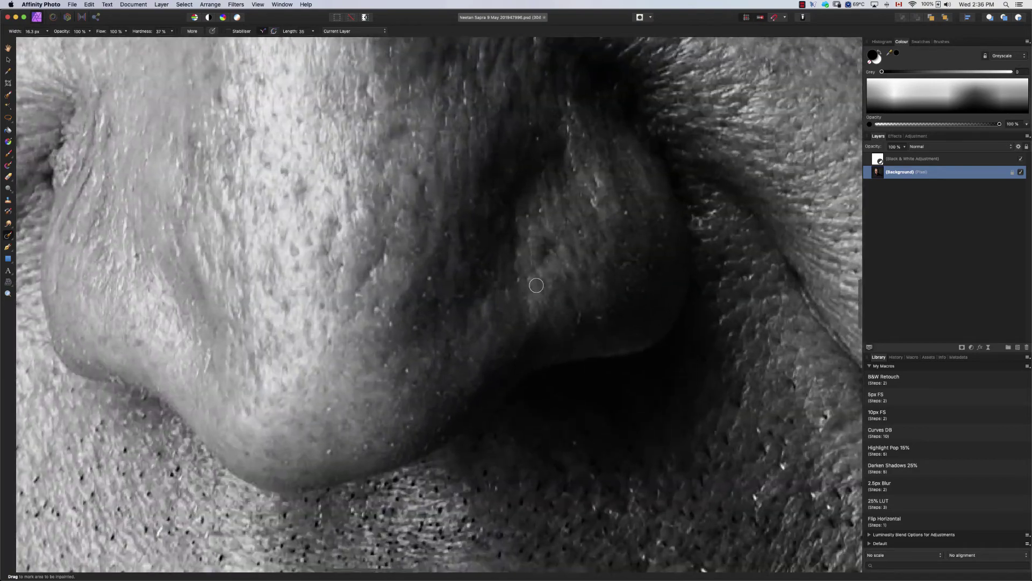
Step: Inpaint the small dark blemish on the shadow-side wing of the nose
scroll(537, 285, down, 2)
drag(539, 263, 546, 247)
scroll(472, 329, down, 3)
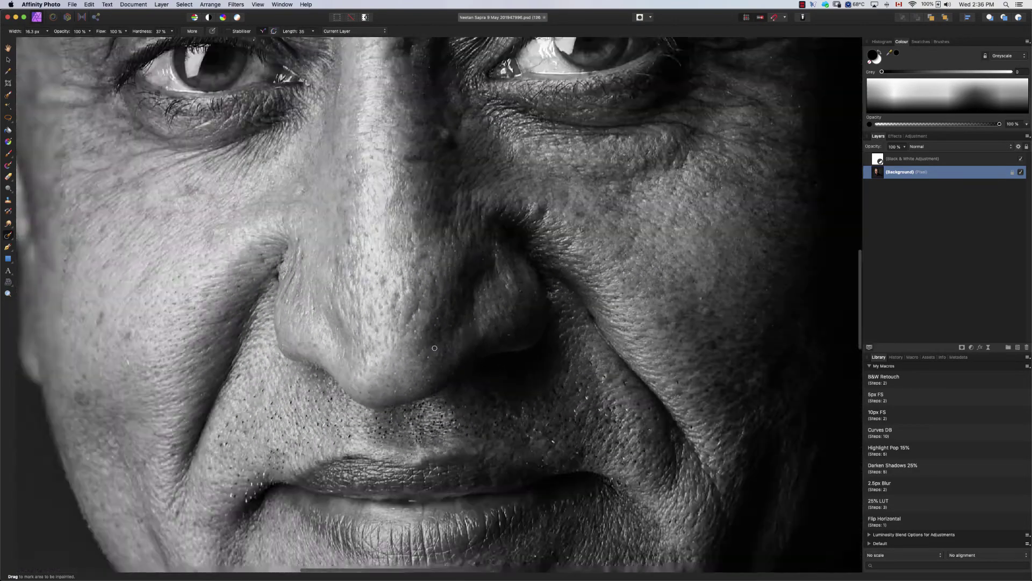
Step: Hide the Black & White adjustment layer to show the whole cleaned portrait in colour
scroll(434, 348, down, 8)
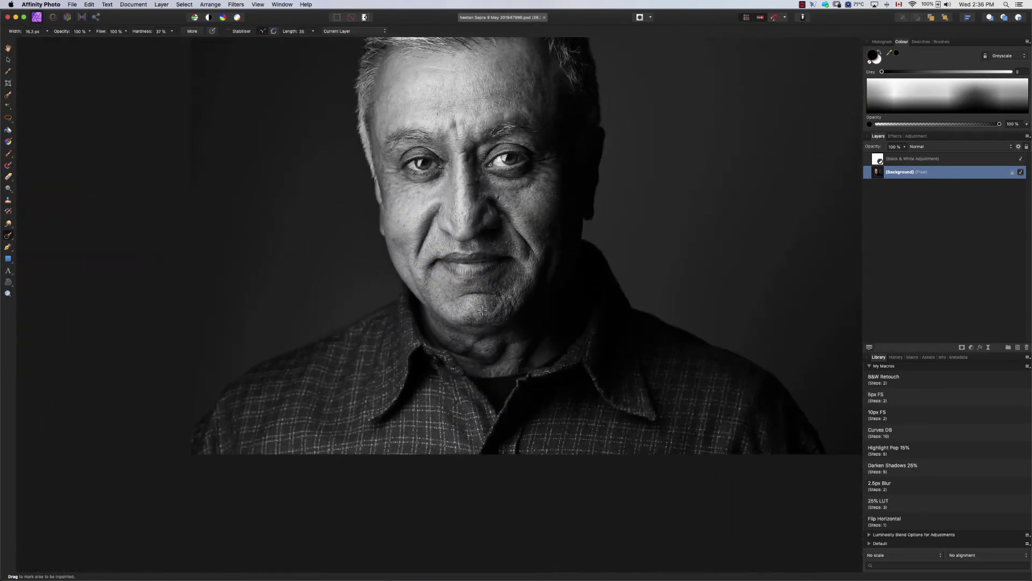
scroll(482, 310, up, 5)
scroll(483, 301, right, 1)
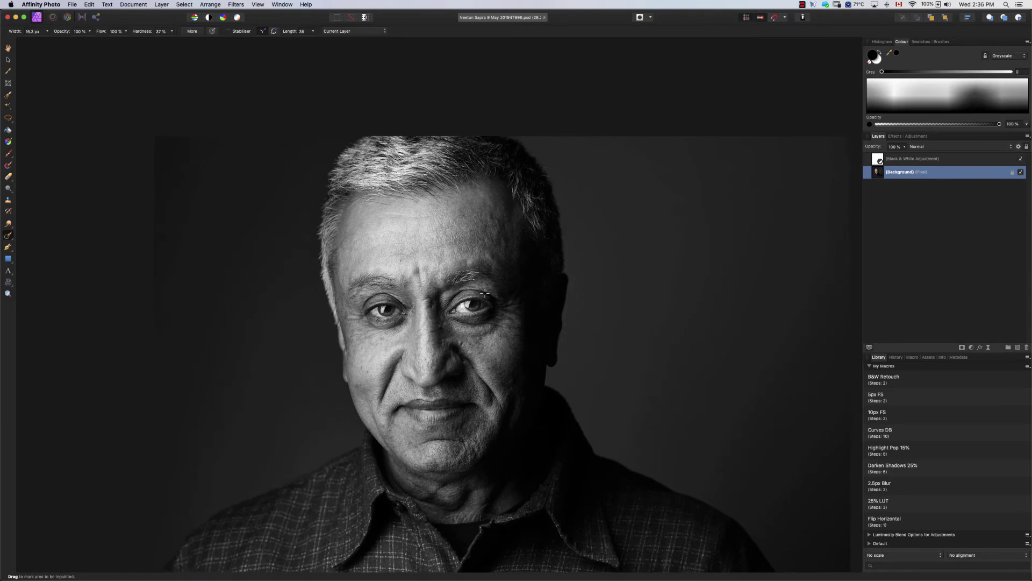
scroll(485, 294, down, 3)
scroll(485, 293, up, 1)
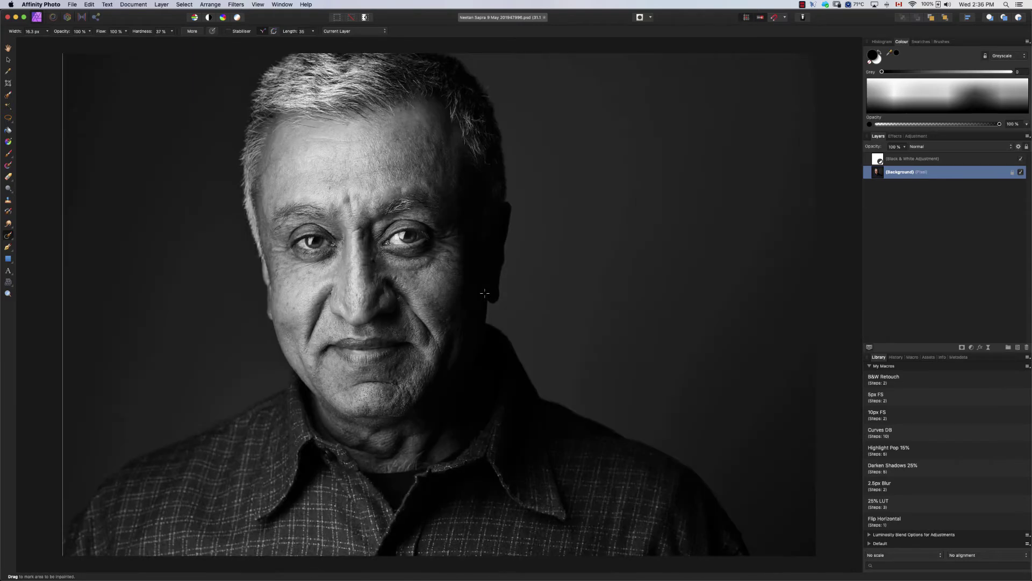
click(1021, 159)
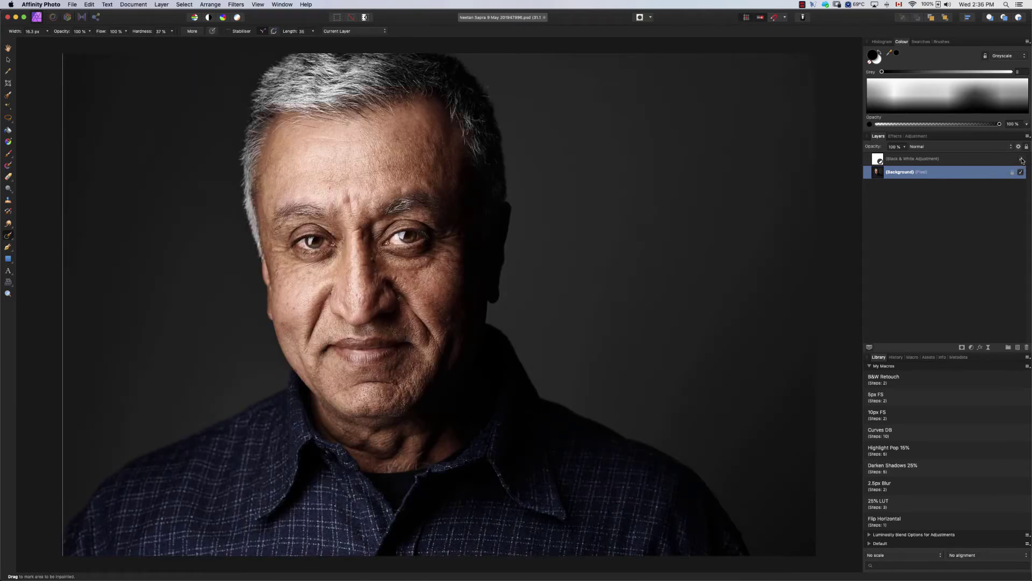
click(1021, 160)
click(1021, 159)
Step: Select the man's shirt, head and hair against the backdrop with the Selection Brush, snapping to edges
click(7, 96)
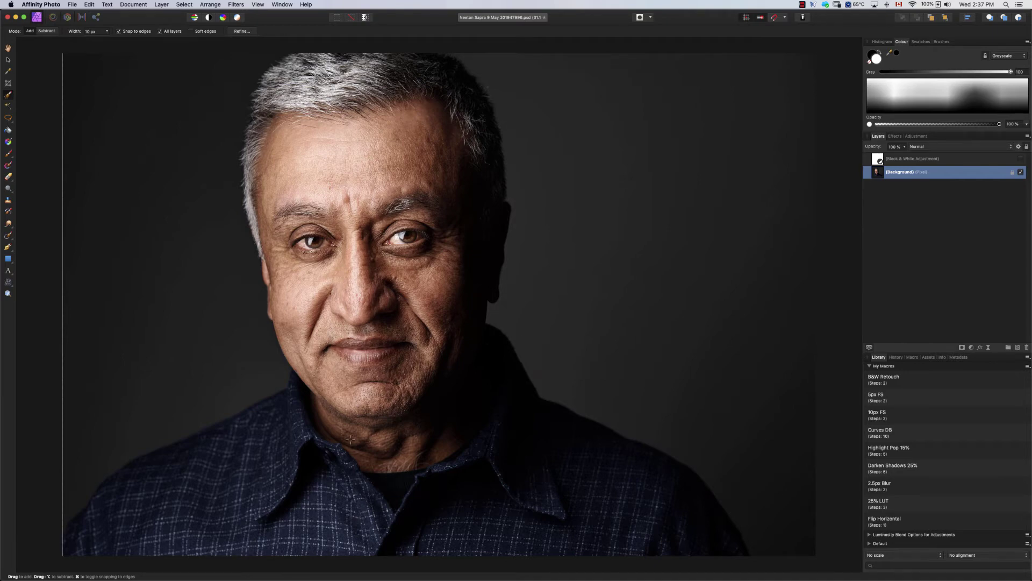
mouse_move(177, 508)
mouse_down()
mouse_move(218, 484)
mouse_move(155, 501)
mouse_move(271, 425)
mouse_move(694, 525)
mouse_move(402, 384)
mouse_move(376, 301)
mouse_move(387, 242)
mouse_move(322, 99)
mouse_move(430, 129)
mouse_move(444, 300)
mouse_move(390, 307)
mouse_up()
scroll(386, 356, down, 2)
Step: Correct the selection at the outer end of the lit-side shoulder with a much smaller selection brush
scroll(339, 382, up, 10)
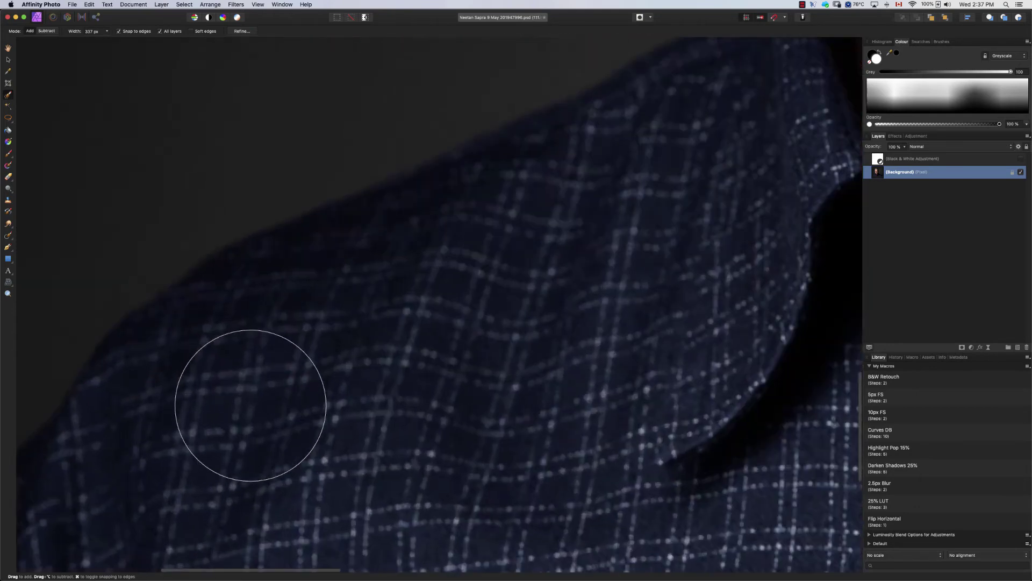
scroll(365, 380, down, 5)
key(bracketleft)
key(bracketleft)
key(bracketleft)
key(bracketleft)
key(bracketleft)
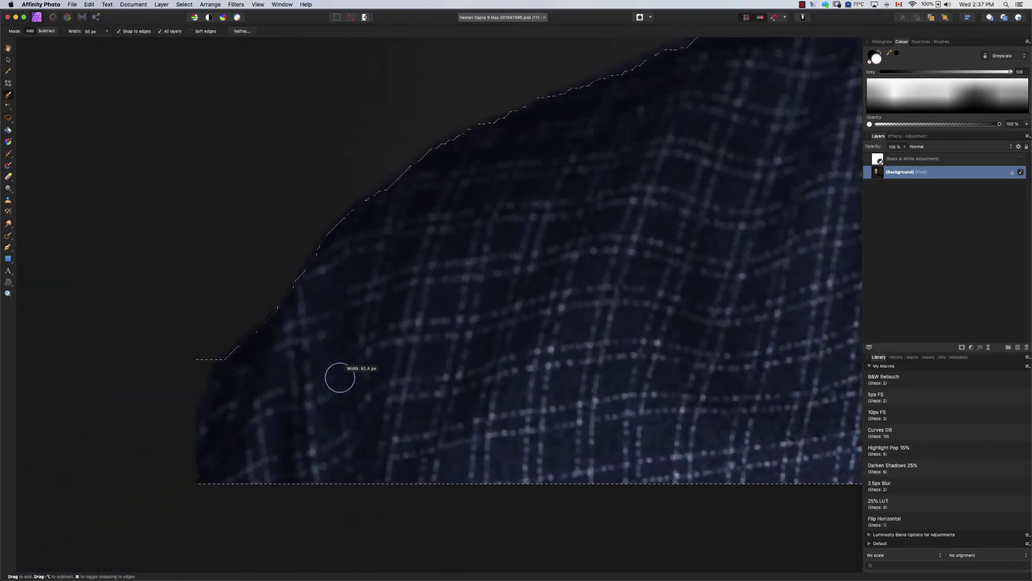
mouse_move(201, 301)
mouse_down()
mouse_move(173, 394)
mouse_move(199, 346)
mouse_move(177, 418)
mouse_move(185, 382)
mouse_move(185, 400)
mouse_move(264, 404)
mouse_move(205, 344)
mouse_move(187, 392)
mouse_move(199, 381)
mouse_move(239, 401)
mouse_move(240, 385)
mouse_move(400, 349)
mouse_up()
scroll(371, 311, right, 2)
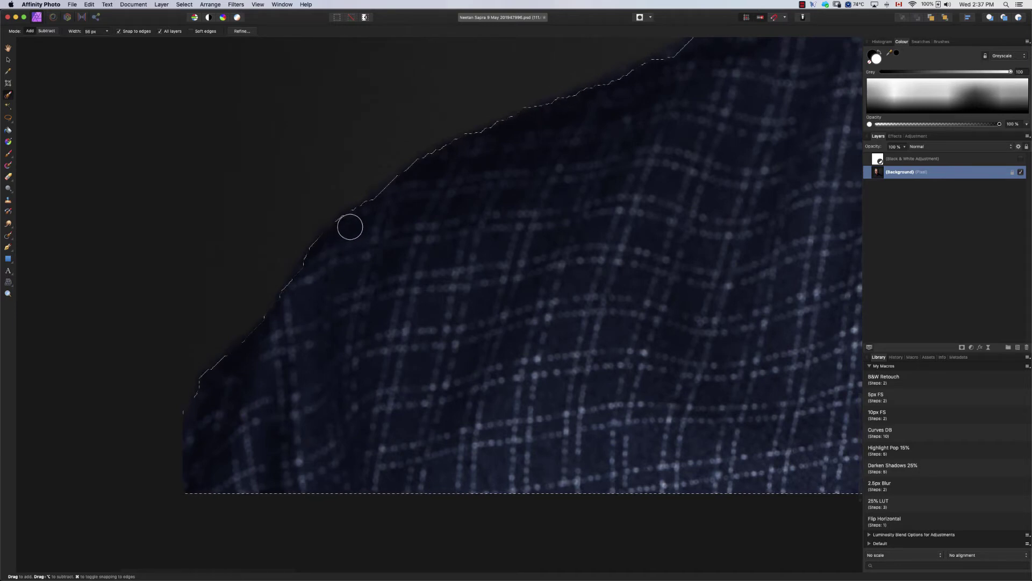
Step: Tidy the selection edge along the lit-side shoulder up to the collar, using a 21 px brush near the collar
scroll(377, 261, right, 5)
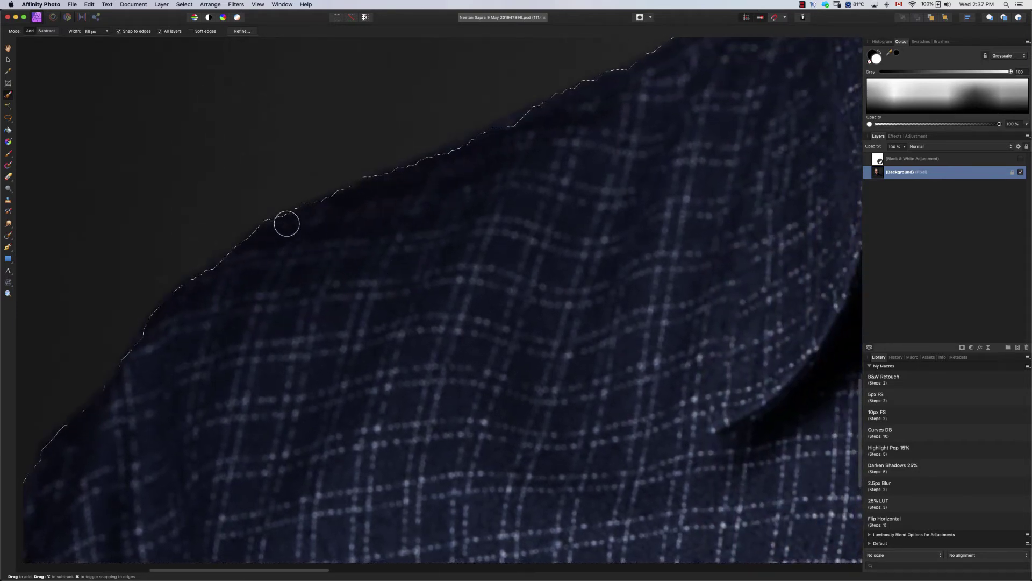
scroll(468, 218, up, 2)
scroll(467, 218, right, 8)
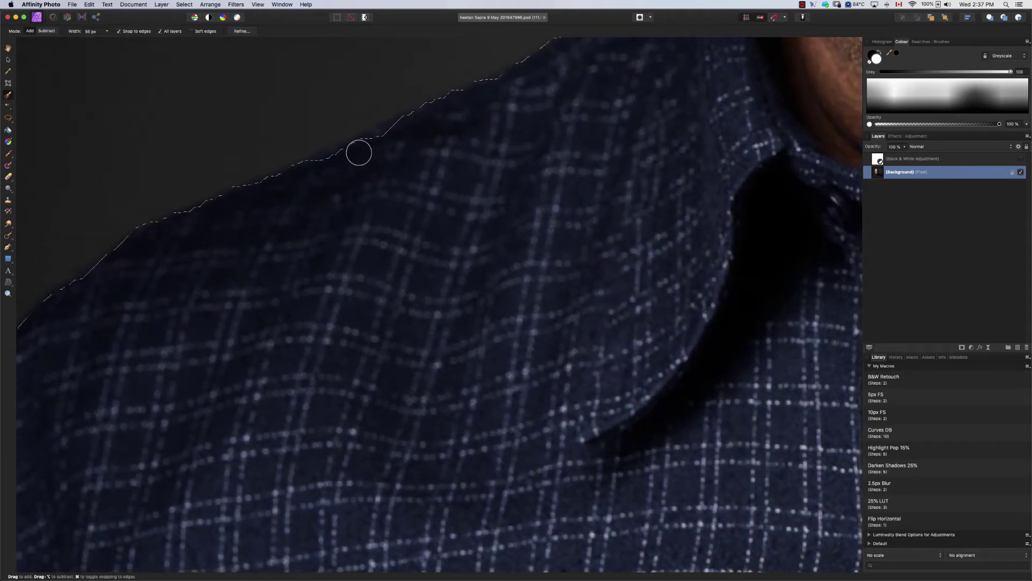
scroll(349, 237, up, 6)
scroll(349, 236, right, 8)
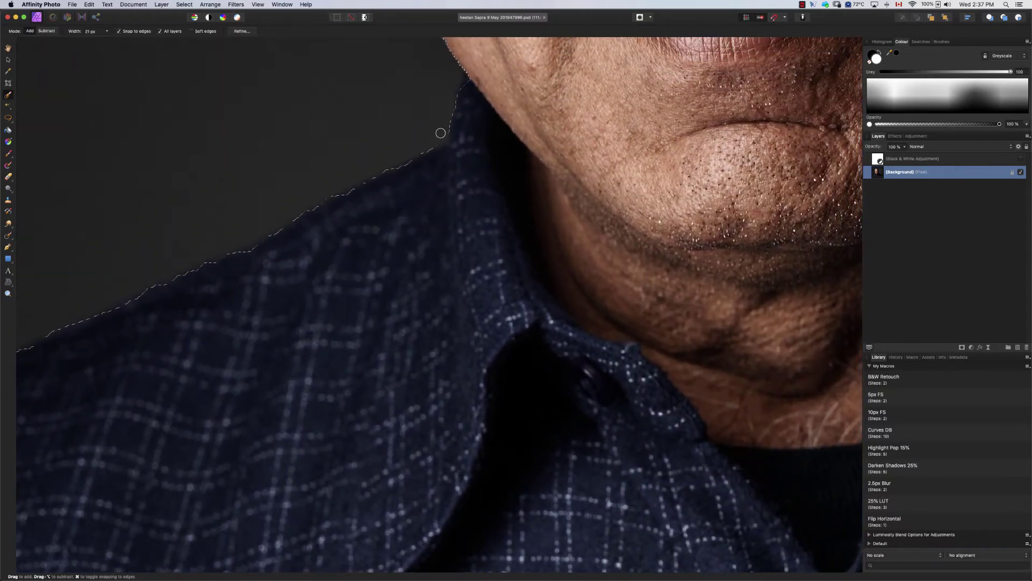
Step: Check the selection outline along the lit-side jaw, ear and hair up to the top of the head
scroll(377, 251, up, 10)
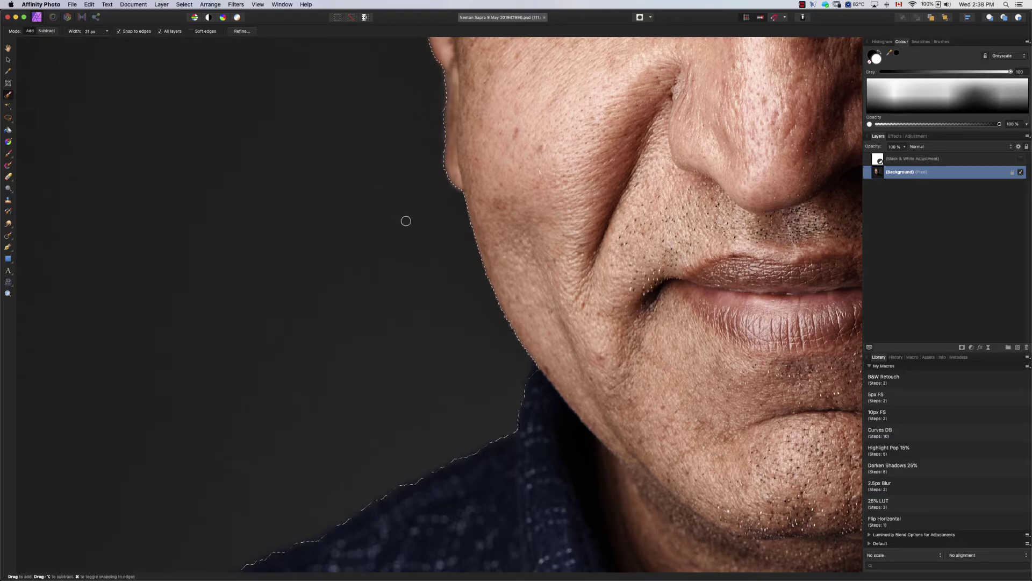
scroll(406, 221, up, 8)
scroll(422, 285, up, 6)
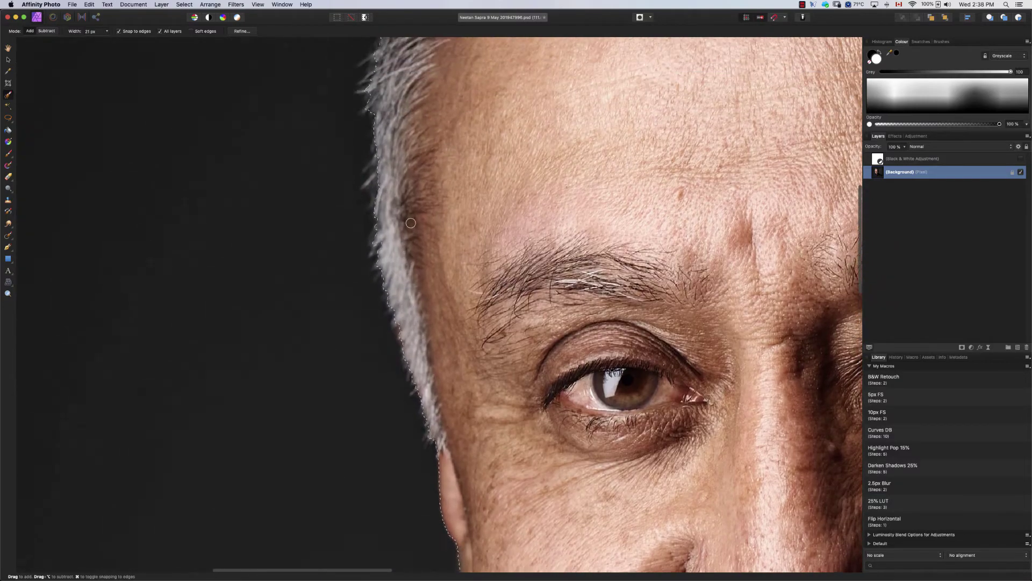
scroll(405, 392, up, 2)
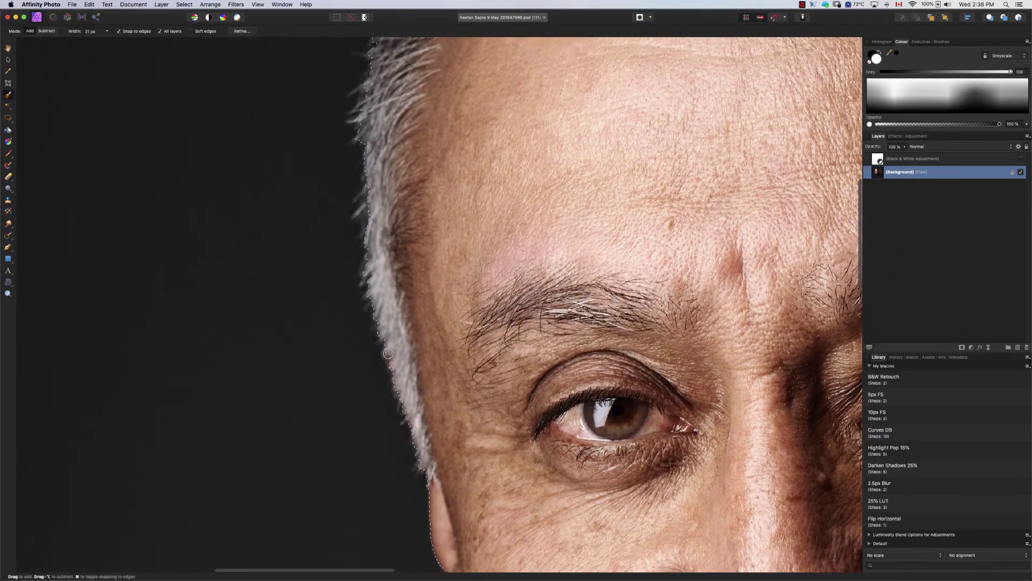
scroll(405, 392, up, 6)
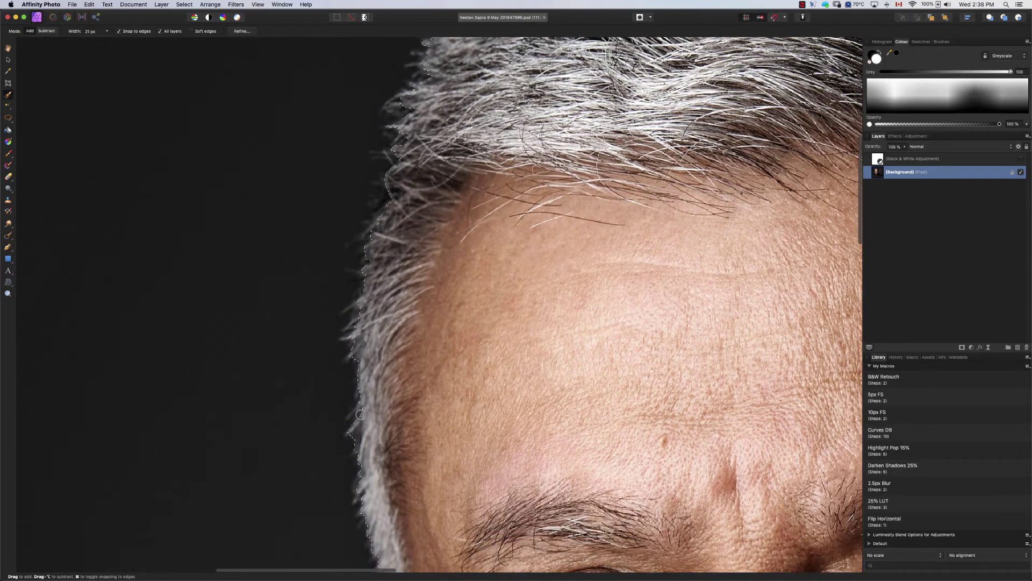
scroll(377, 416, up, 3)
scroll(351, 390, up, 5)
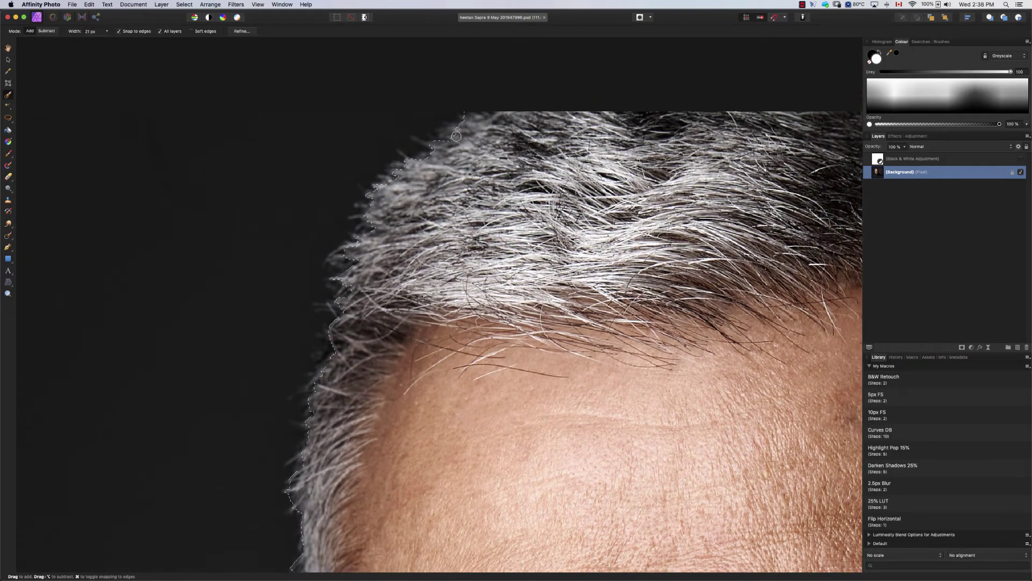
Step: Touch up the selection edge along the dark hair on the shadow side of the head
scroll(407, 171, right, 8)
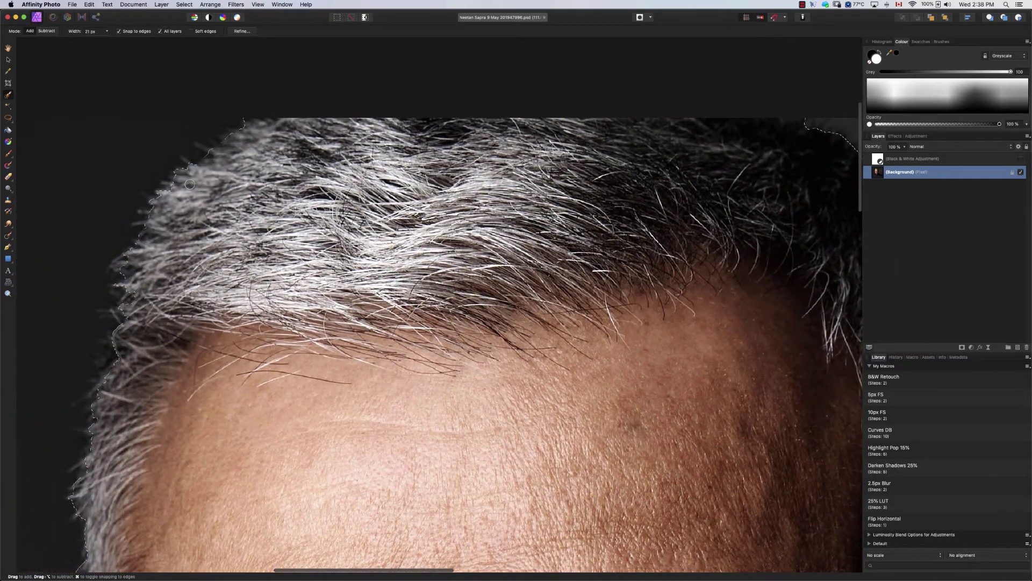
scroll(551, 188, right, 10)
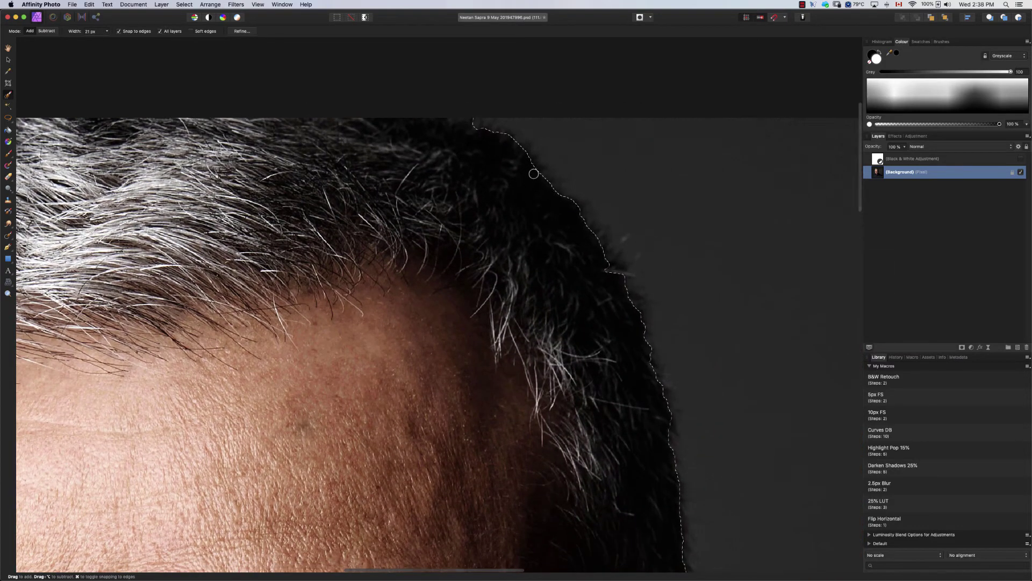
mouse_move(576, 245)
mouse_down()
mouse_move(615, 269)
mouse_move(608, 236)
mouse_move(660, 398)
mouse_up()
Step: Check the selection outline down the shadow-side ear, neck and shoulder, and around the whole figure
scroll(592, 316, down, 5)
scroll(592, 316, down, 15)
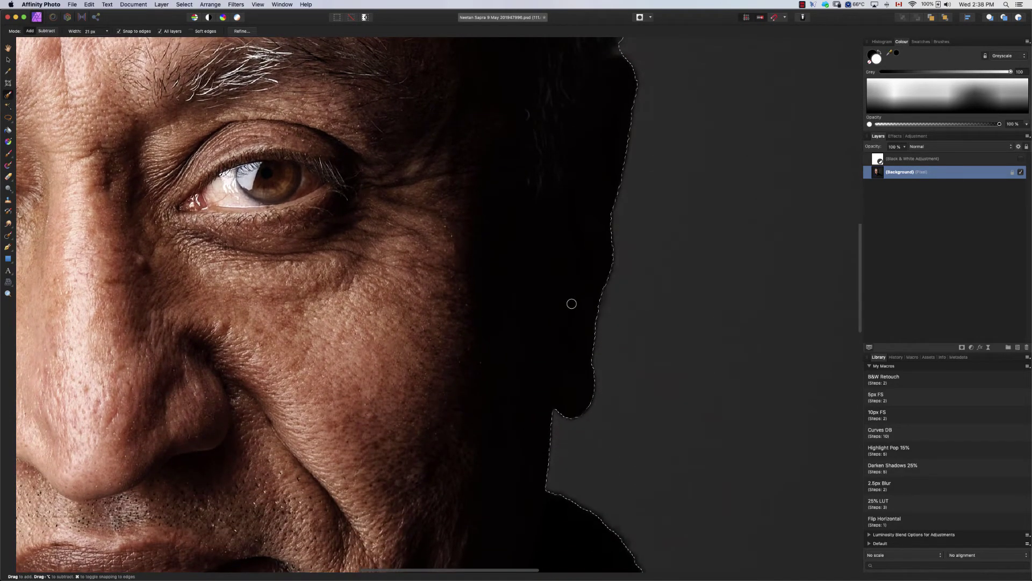
scroll(572, 300, down, 10)
scroll(564, 305, right, 8)
scroll(414, 345, down, 10)
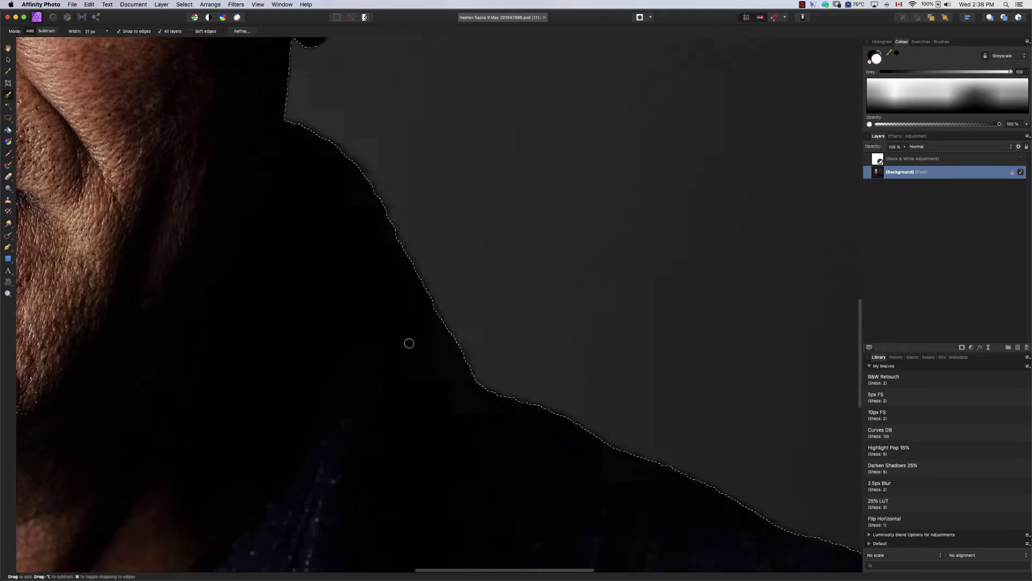
key(super+minus)
key(super+minus)
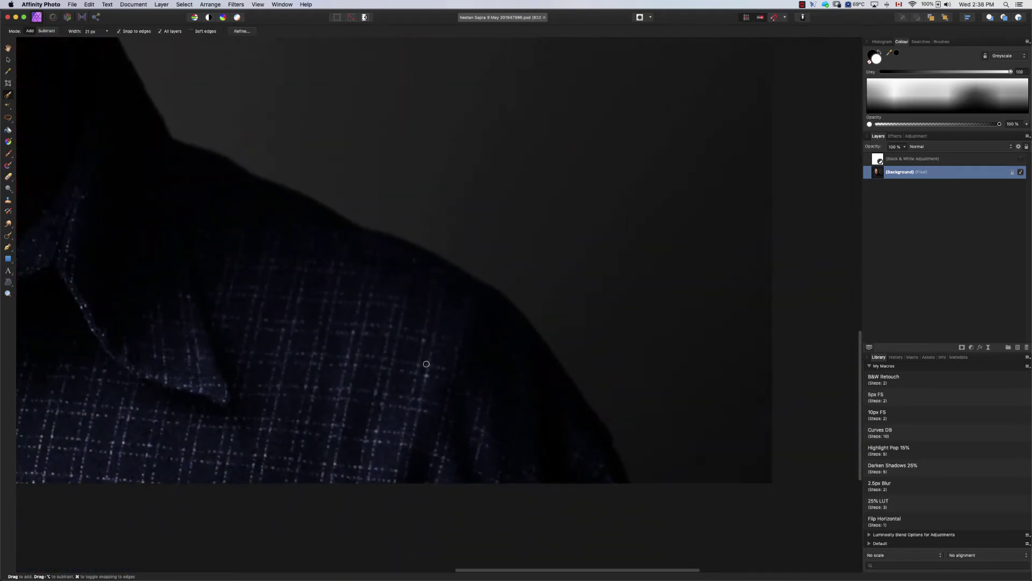
key(super+0)
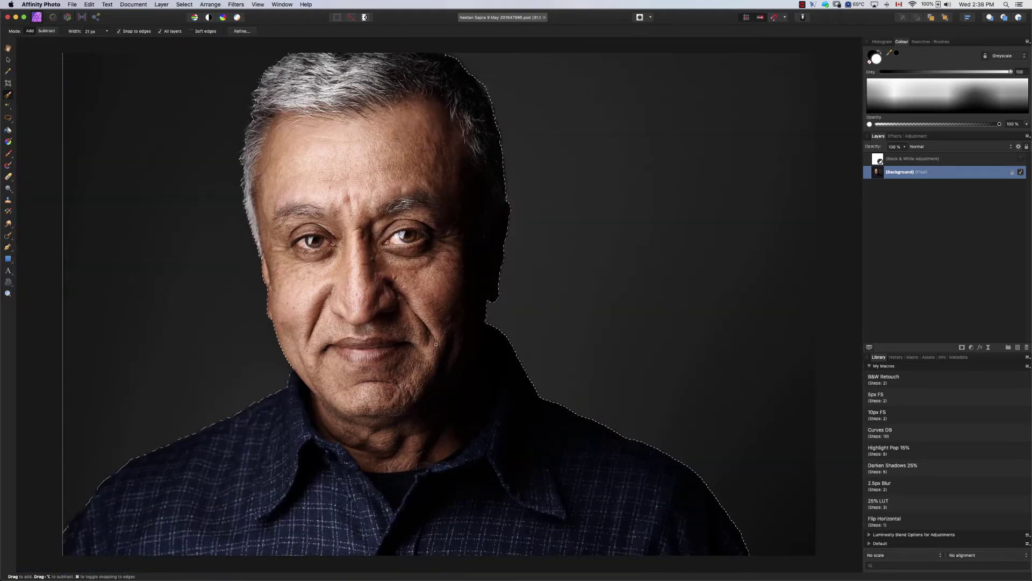
Step: Start refining the selection and brush the matte area over the hair edge at the lit-side temple
click(241, 31)
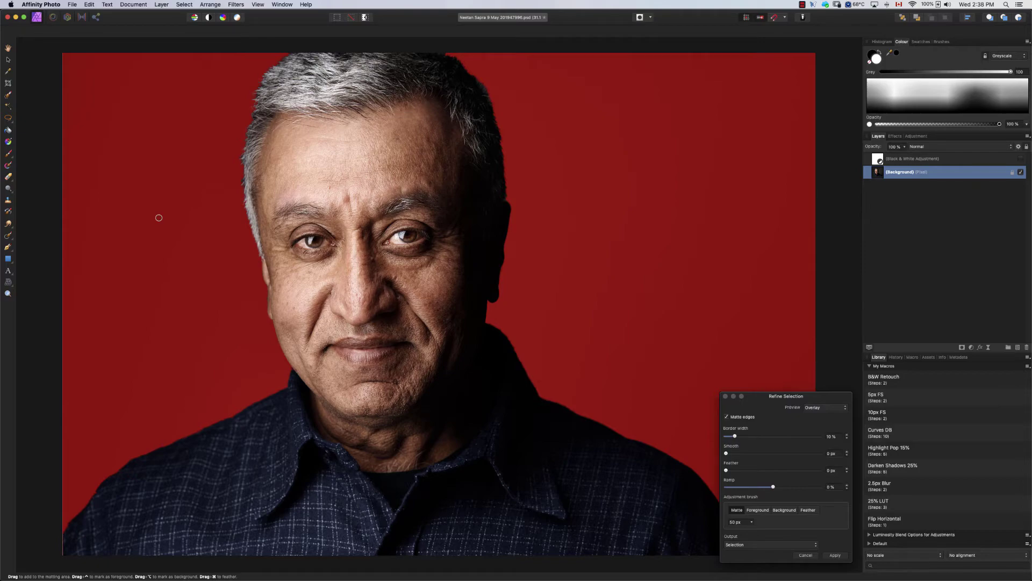
scroll(252, 404, up, 10)
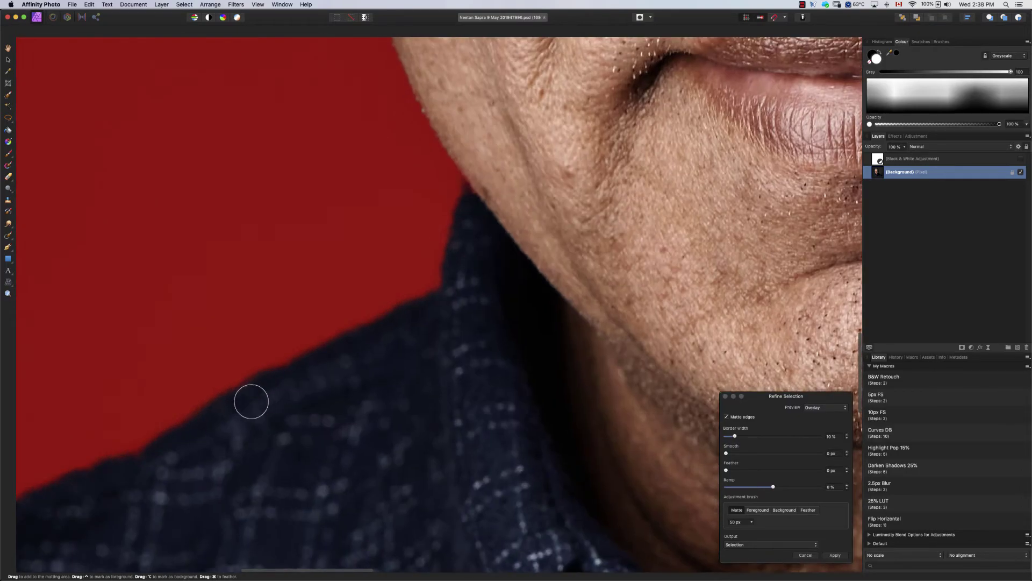
scroll(297, 292, up, 15)
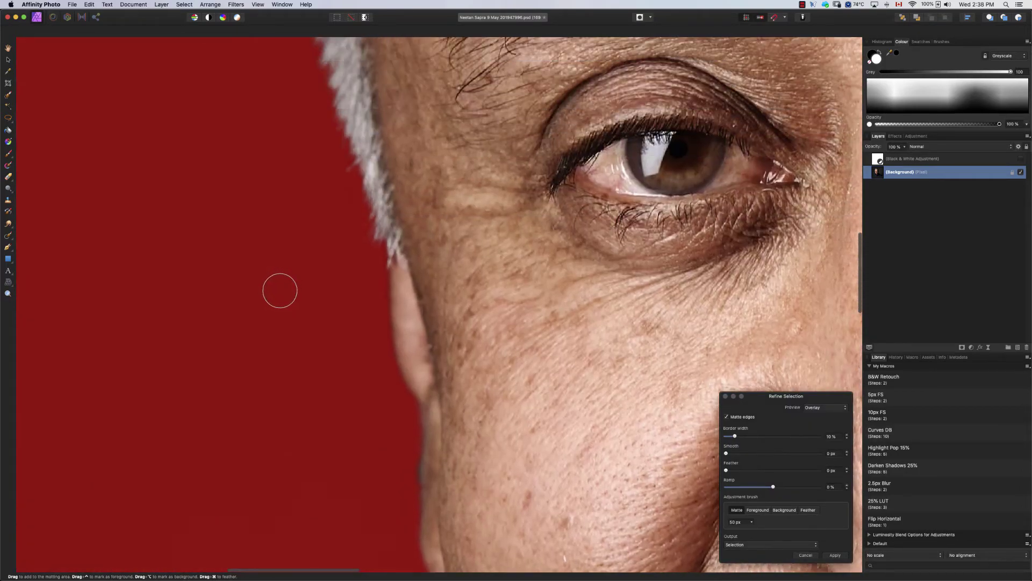
scroll(279, 291, up, 10)
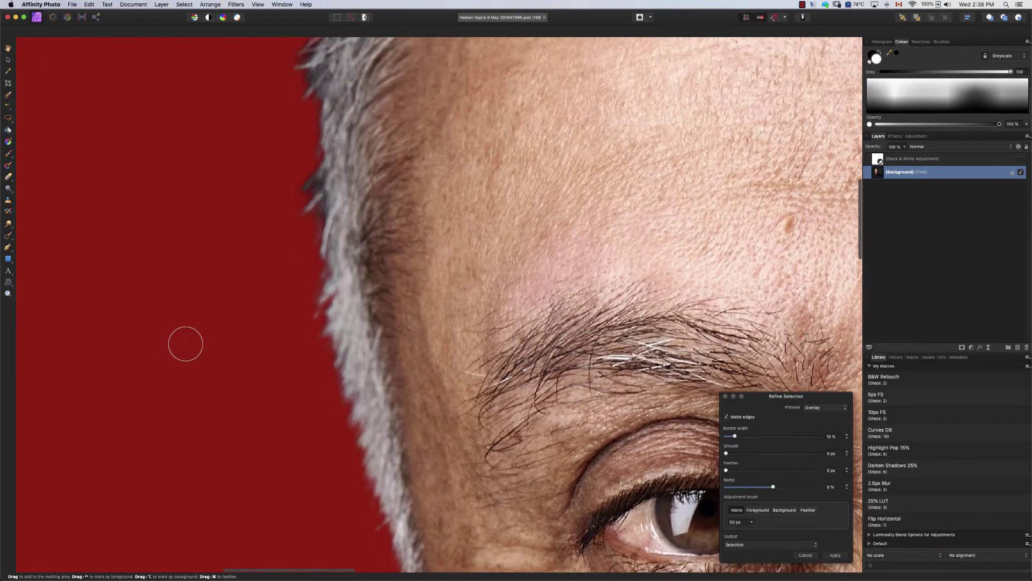
mouse_move(298, 190)
mouse_down()
mouse_move(304, 203)
mouse_move(290, 226)
mouse_up()
Step: Brush the matte area over the wispy hair tufts beside the lit-side forehead, higher up the hairline
scroll(173, 315, up, 15)
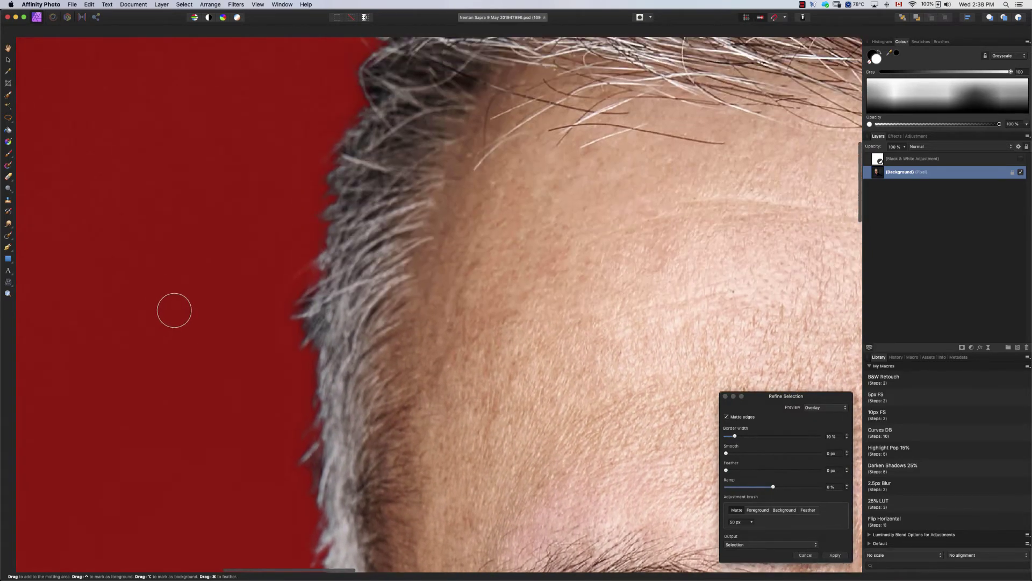
scroll(174, 310, down, 3)
drag(300, 346, 290, 304)
scroll(189, 357, down, 5)
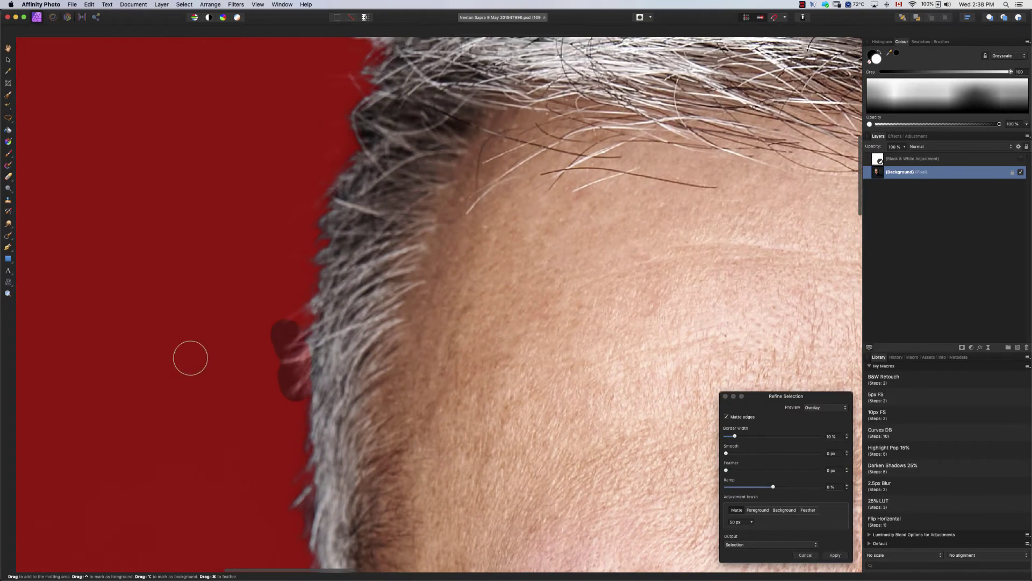
scroll(200, 347, down, 8)
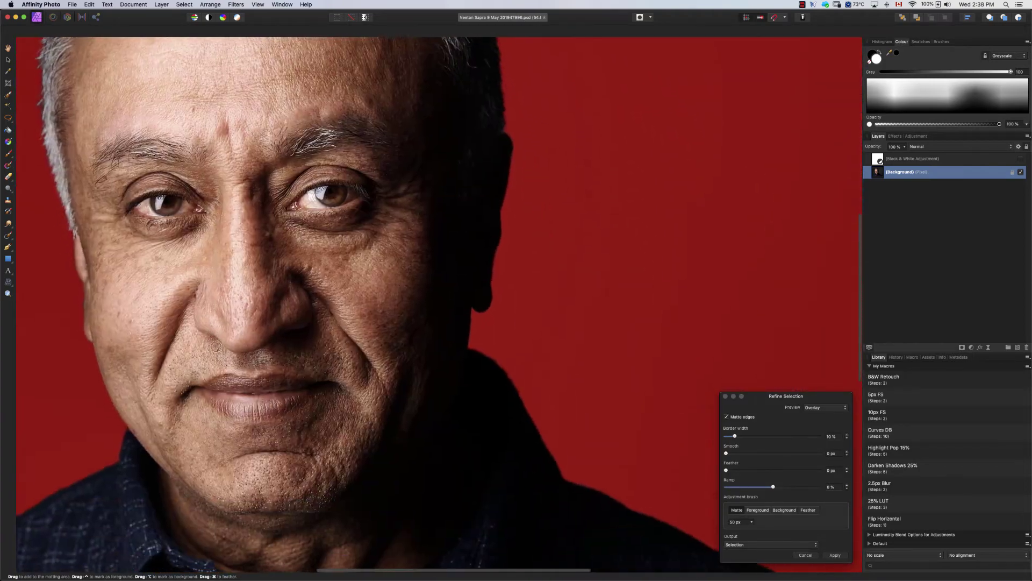
Step: Output the refined selection of the man as a mask, and hide the resulting mask layer
scroll(223, 315, down, 3)
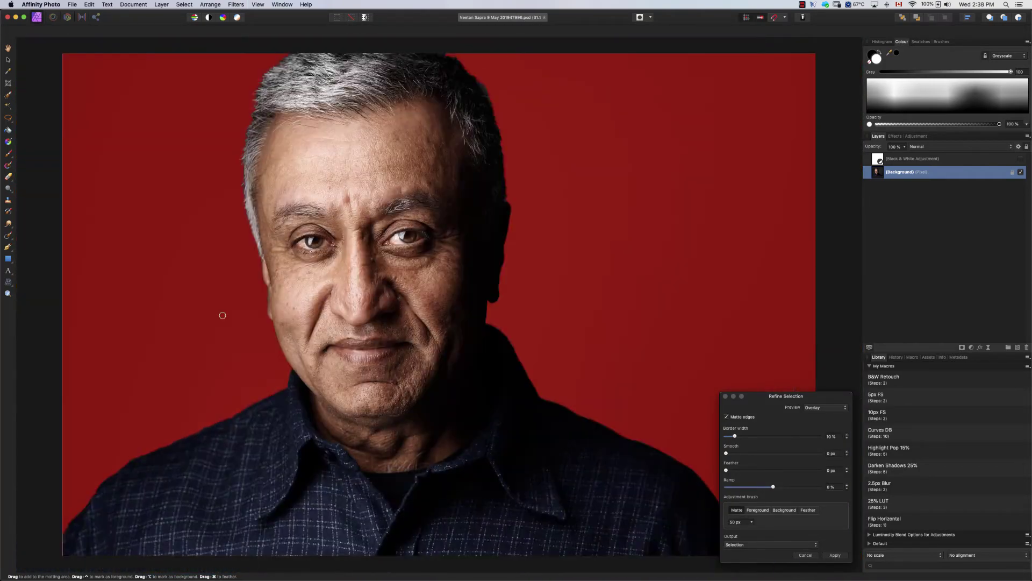
click(742, 544)
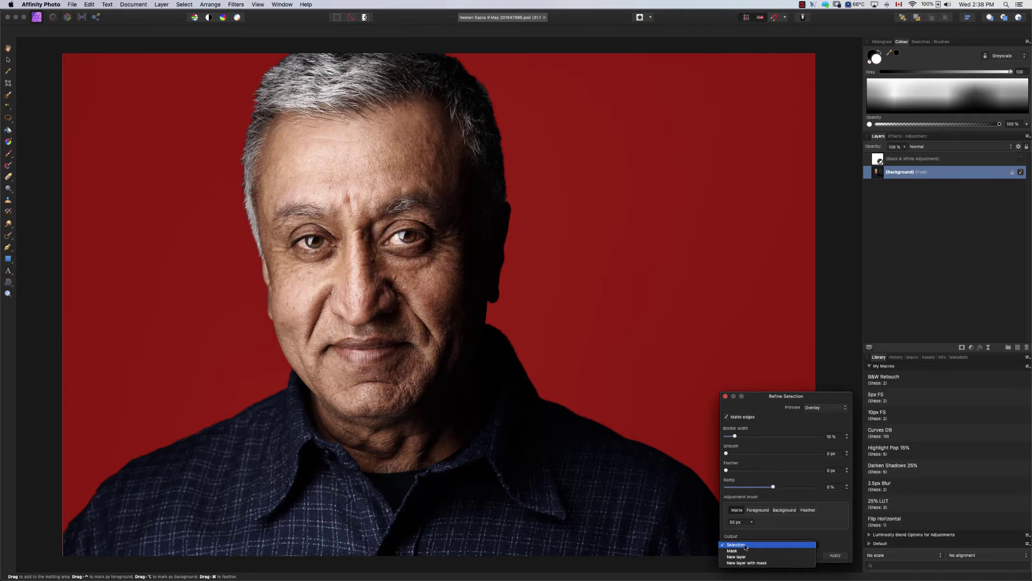
click(740, 551)
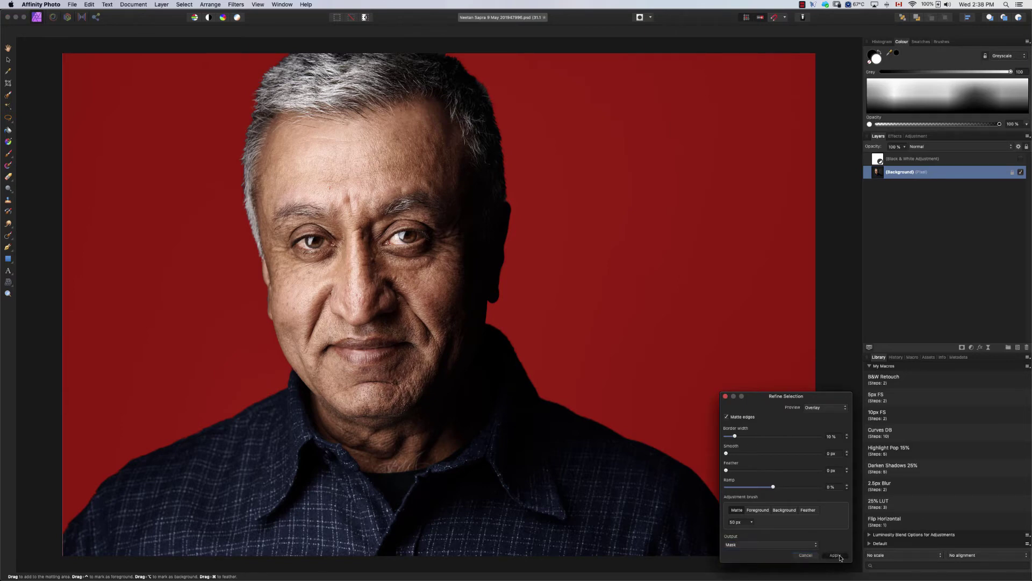
click(835, 554)
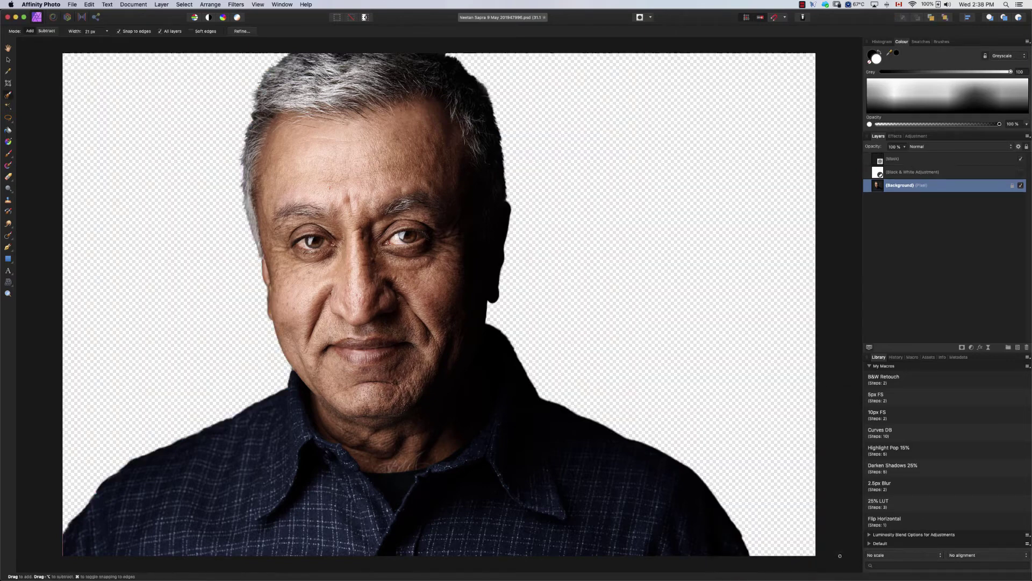
click(1021, 160)
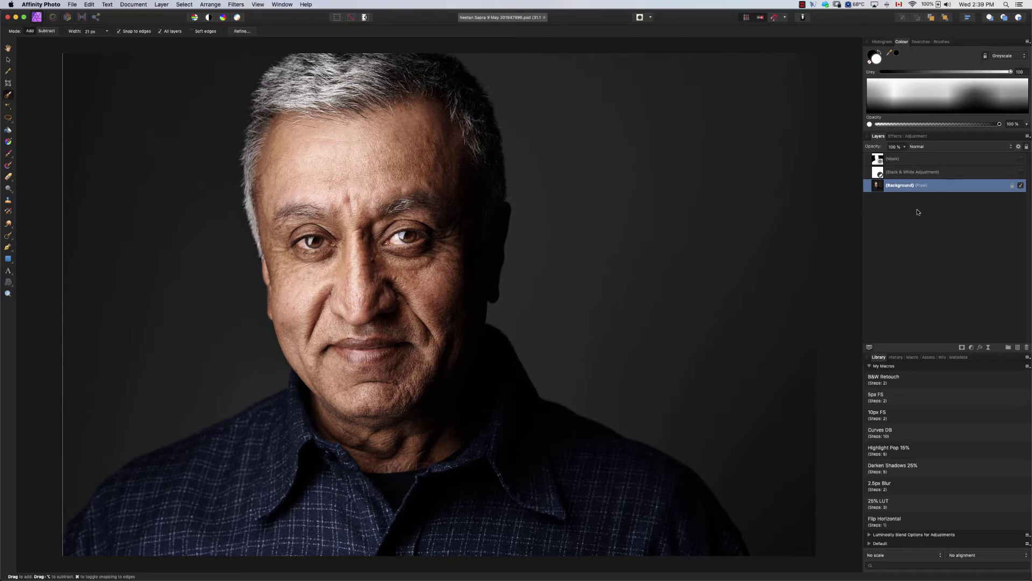
Step: Duplicate the Background layer and apply Frequency Separation to the copy
double_click(894, 186)
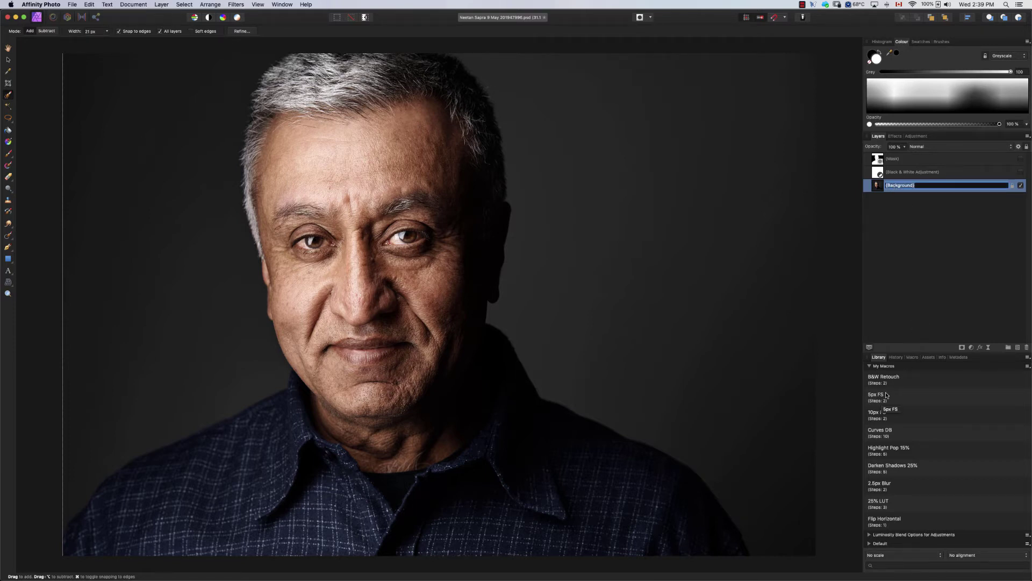
key(Escape)
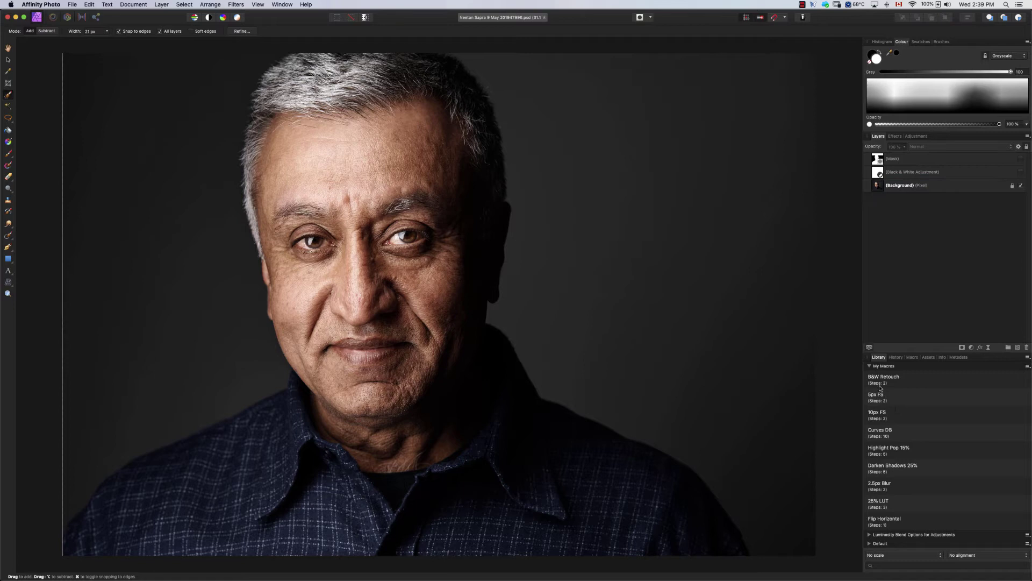
click(898, 188)
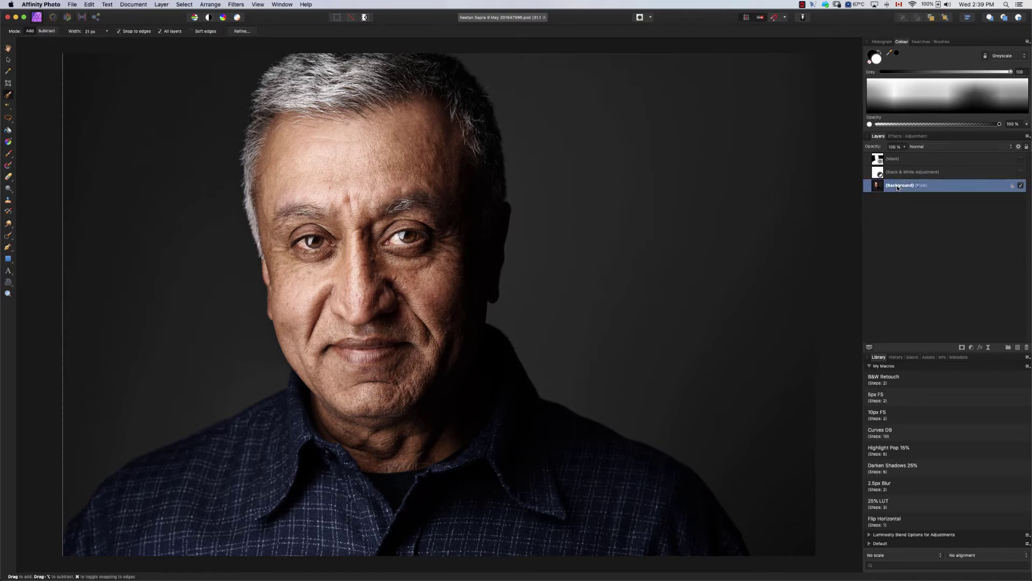
key(super+j)
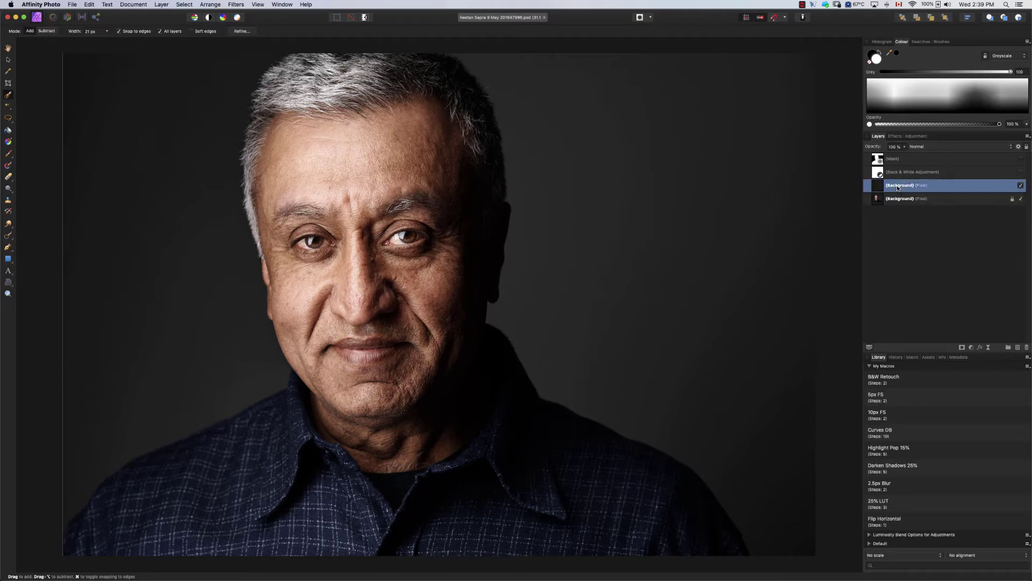
click(236, 4)
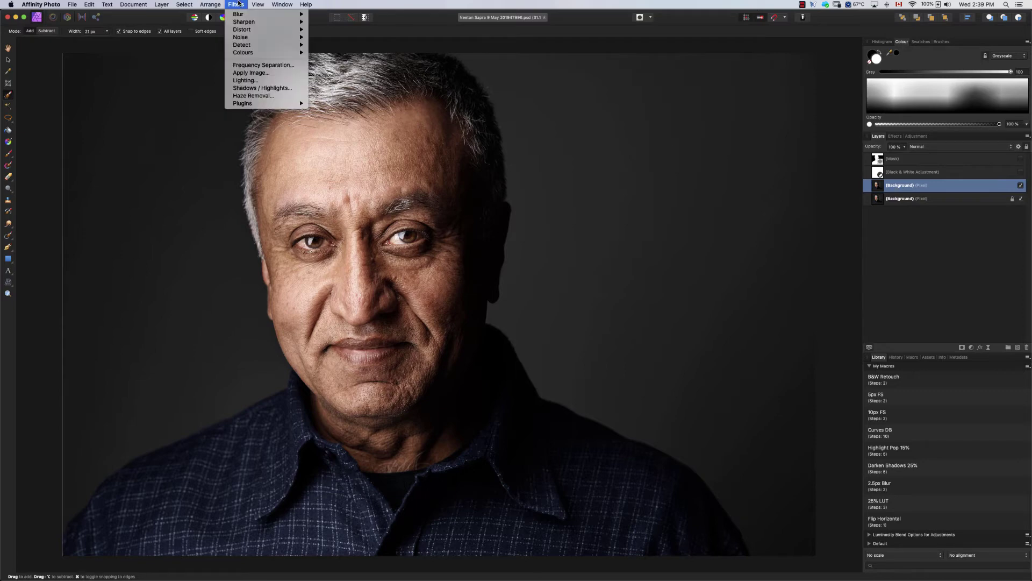
click(270, 66)
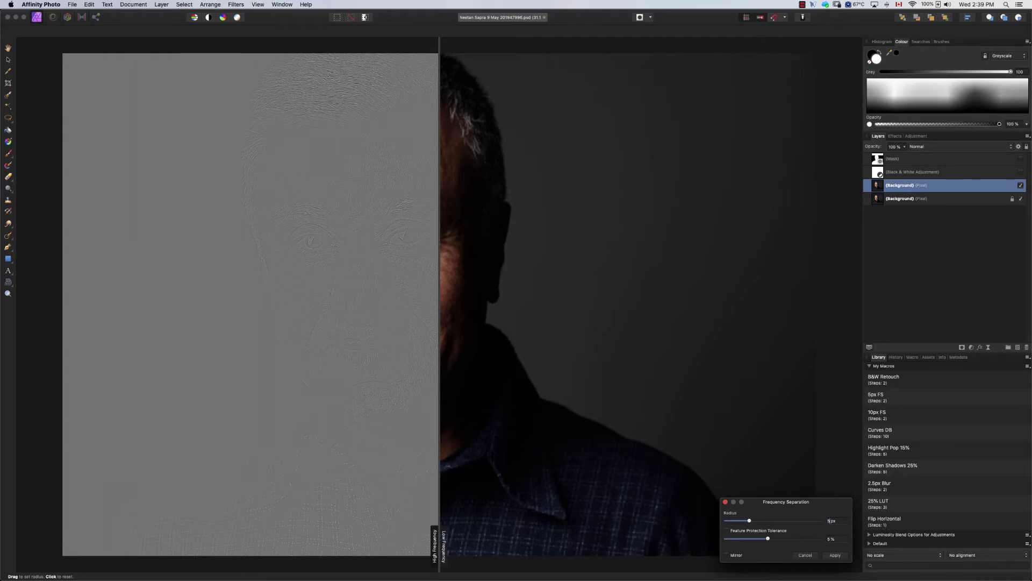
click(836, 555)
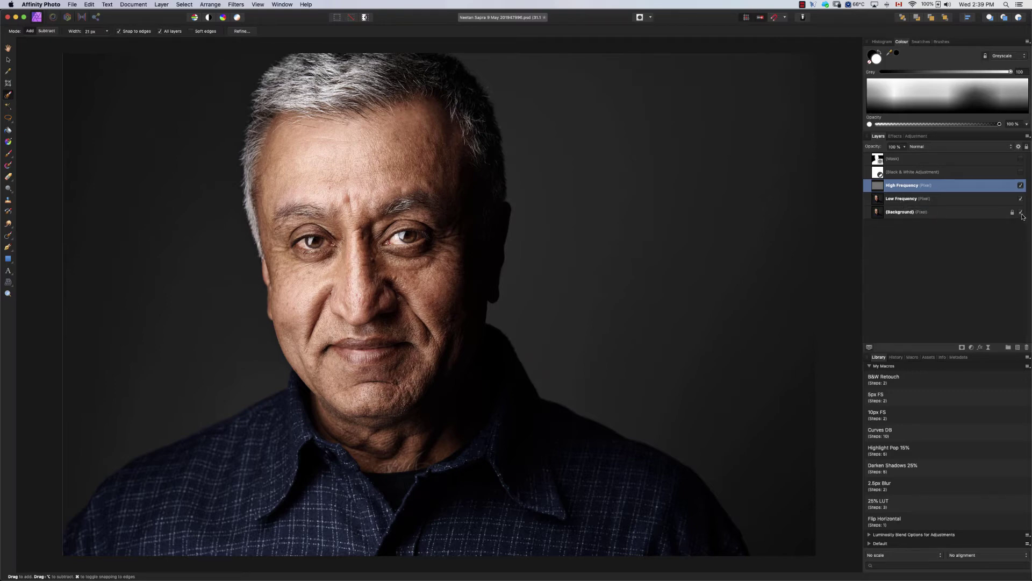
Step: Hide the original Background layer and view the Low Frequency and High Frequency layers one at a time, leaving both visible
click(1021, 212)
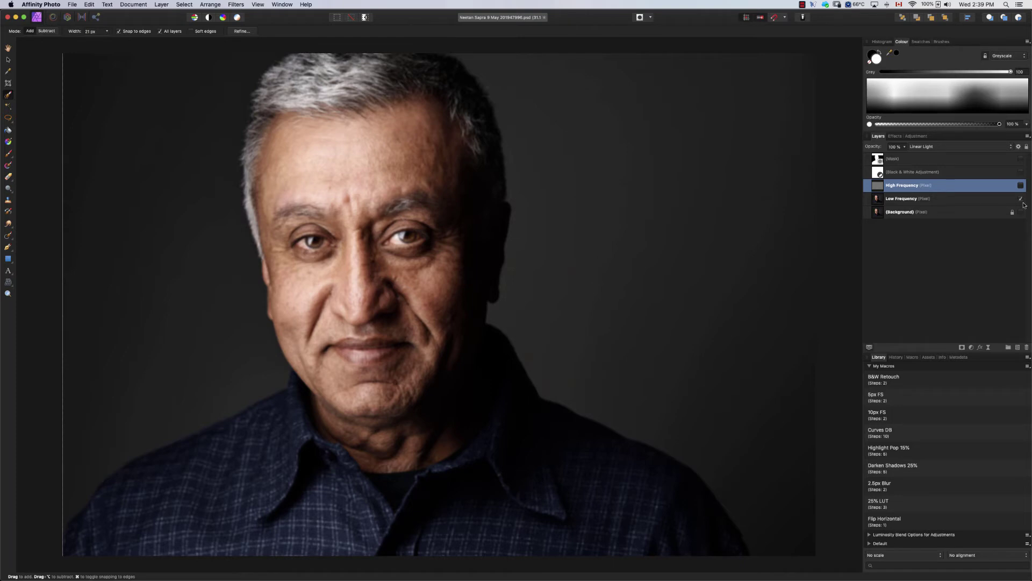
click(949, 199)
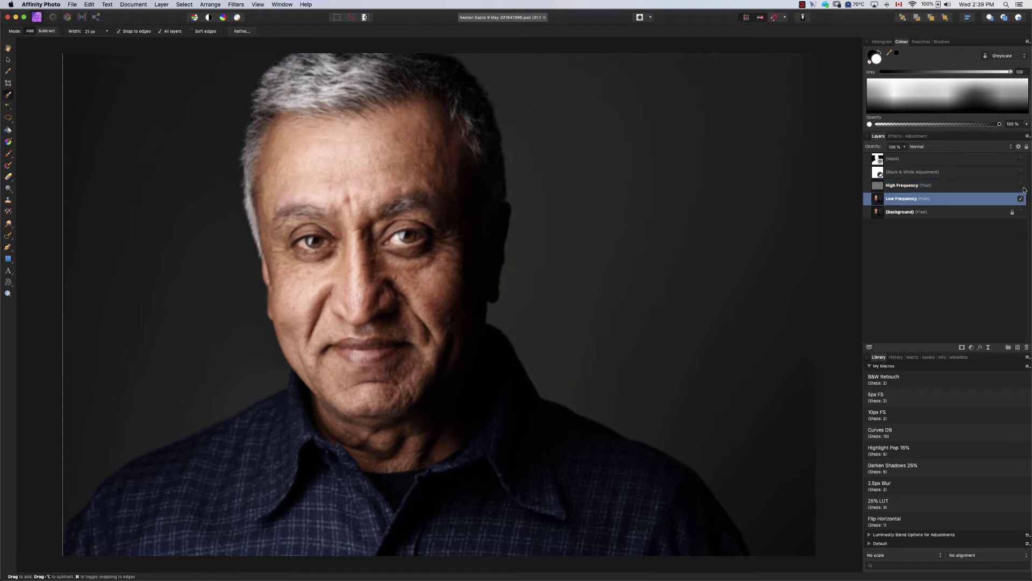
click(1021, 185)
click(1021, 199)
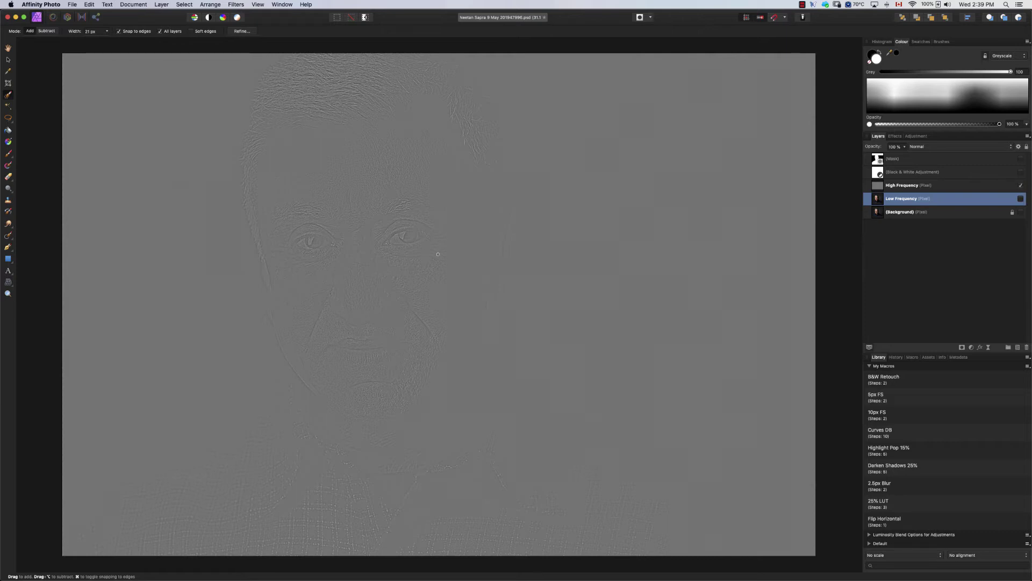
click(1021, 199)
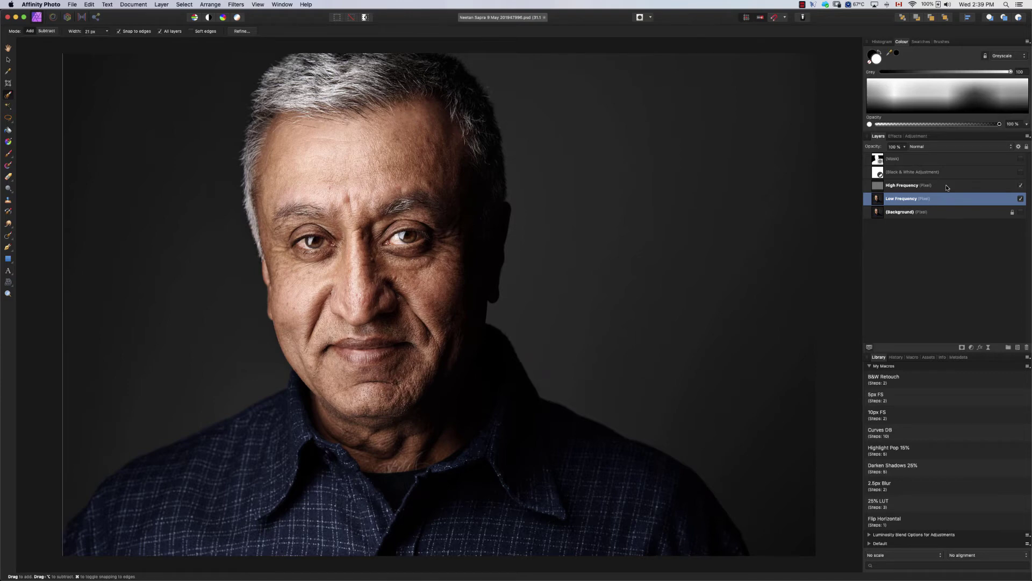
Step: On the Low Frequency layer, heal the small bumps beside the nose bridge and above the shadow-side nostril with a 15.9 px Healing Brush
double_click(912, 200)
key(Return)
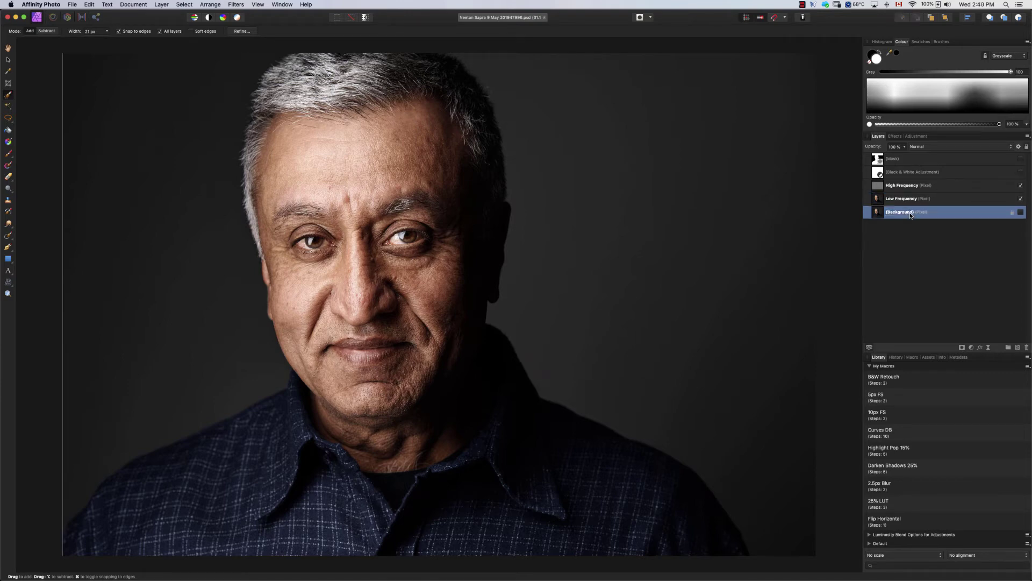
click(8, 235)
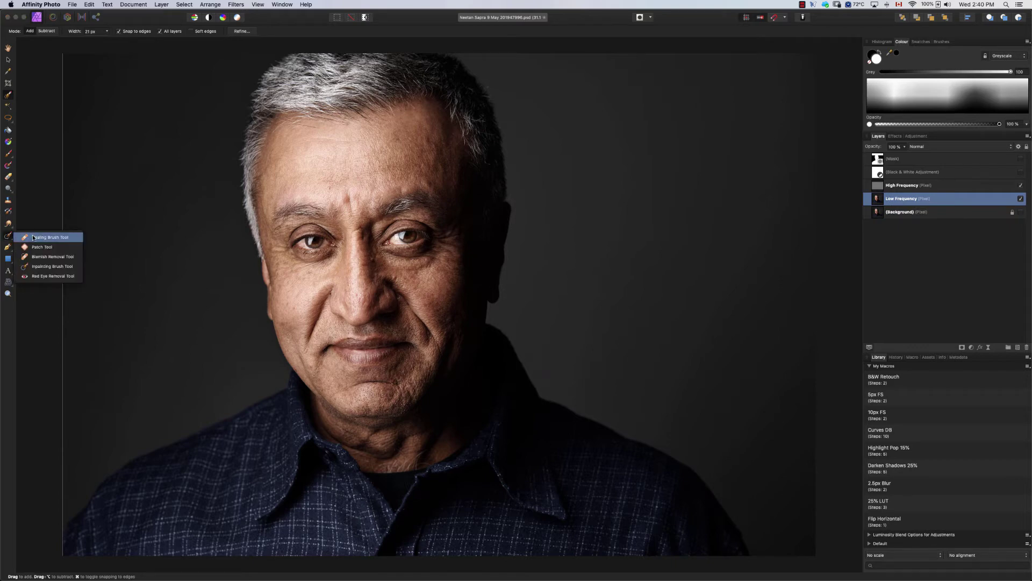
click(25, 237)
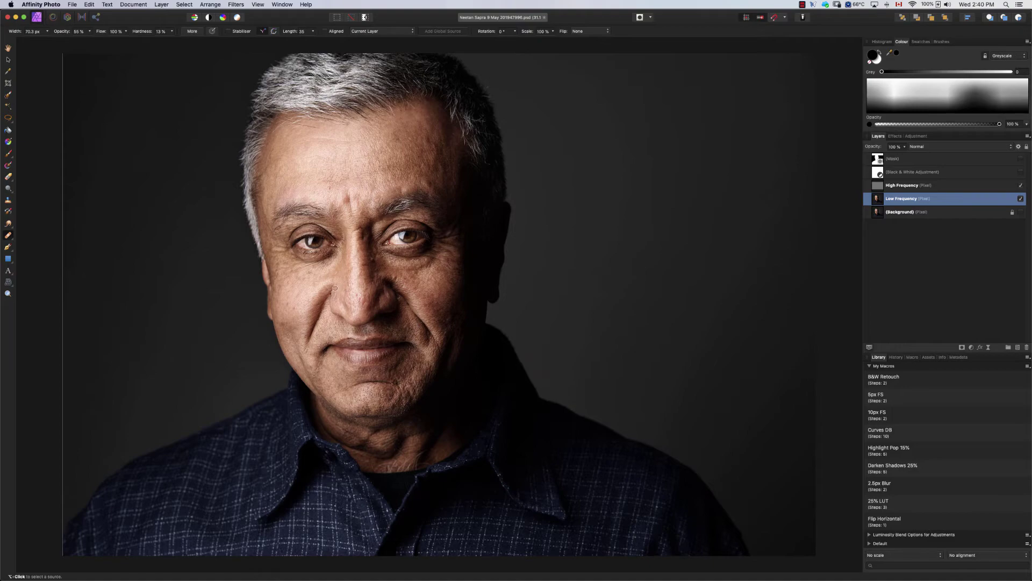
scroll(306, 308, up, 3)
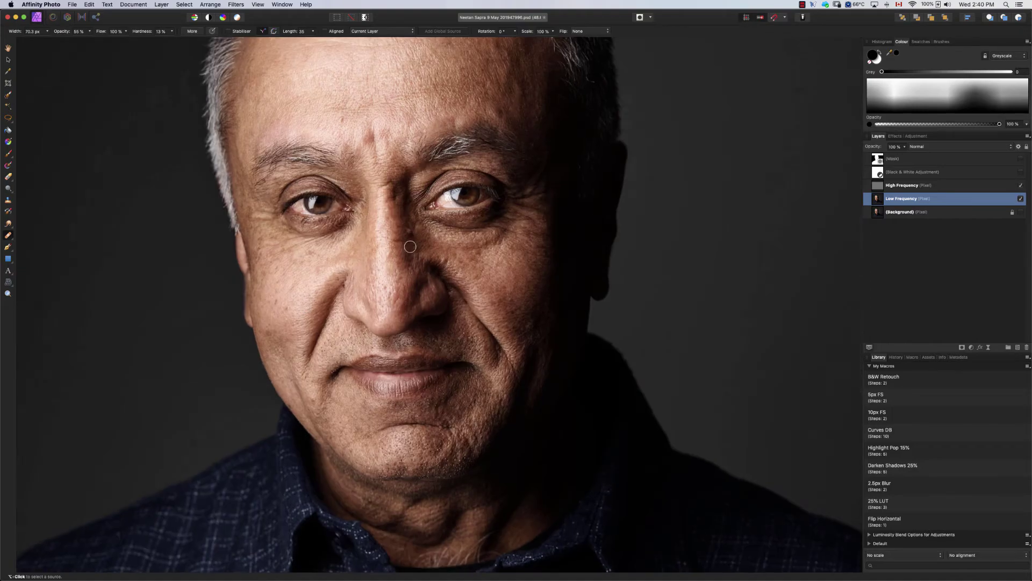
scroll(405, 272, up, 6)
scroll(406, 272, up, 3)
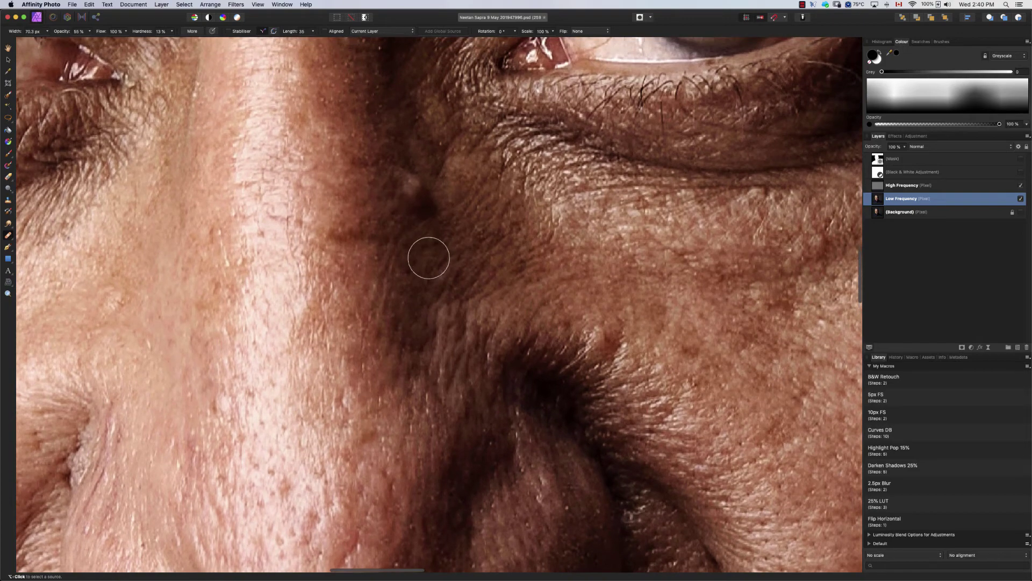
drag(429, 258, 407, 235)
alt+click(407, 235)
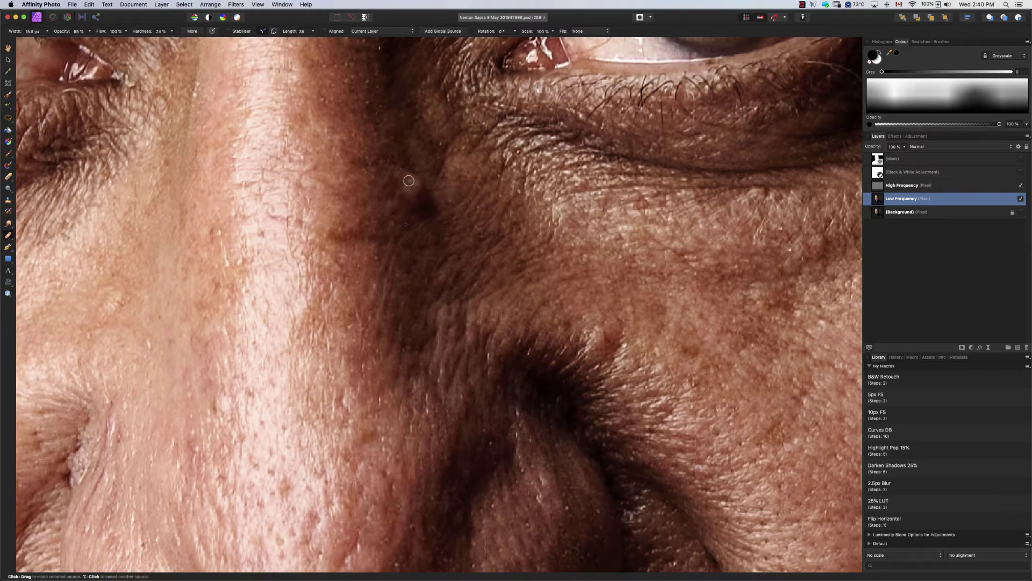
drag(402, 192, 410, 180)
drag(596, 328, 601, 343)
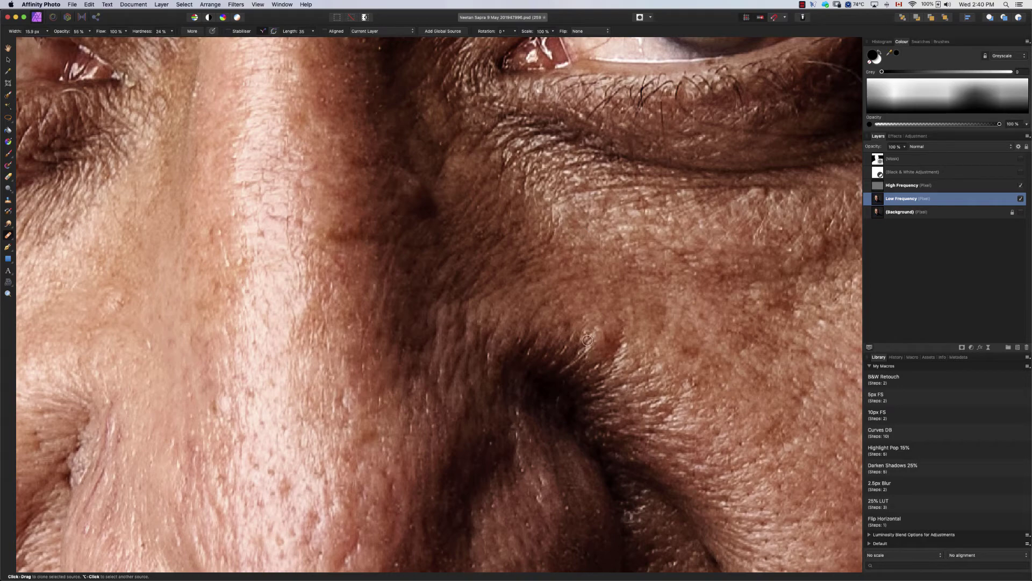
alt+click(613, 297)
Step: Set the Healing Brush to 42.5 px width and 23% hardness for the larger skin areas
scroll(602, 317, down, 5)
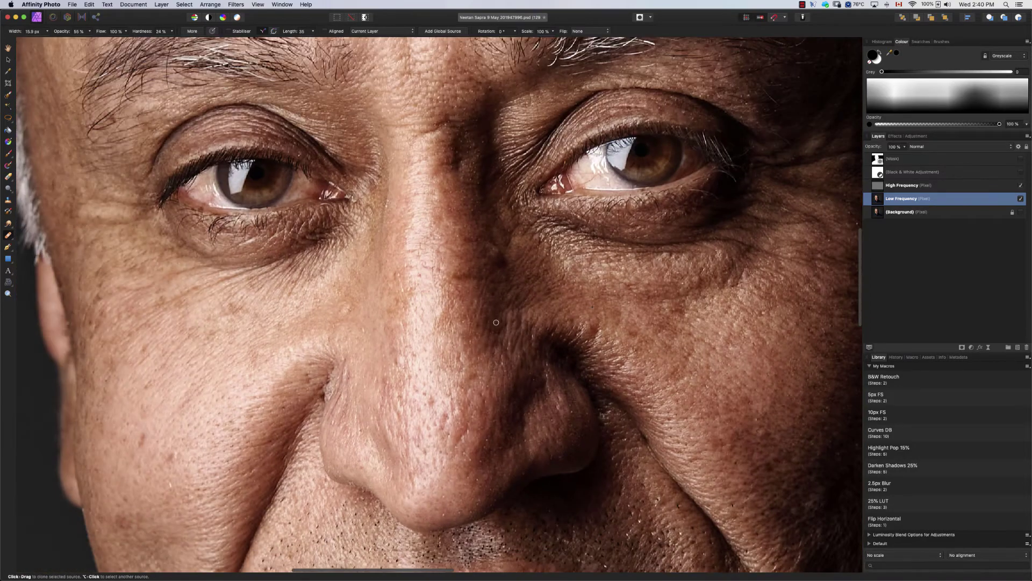
scroll(478, 317, left, 2)
scroll(518, 307, up, 2)
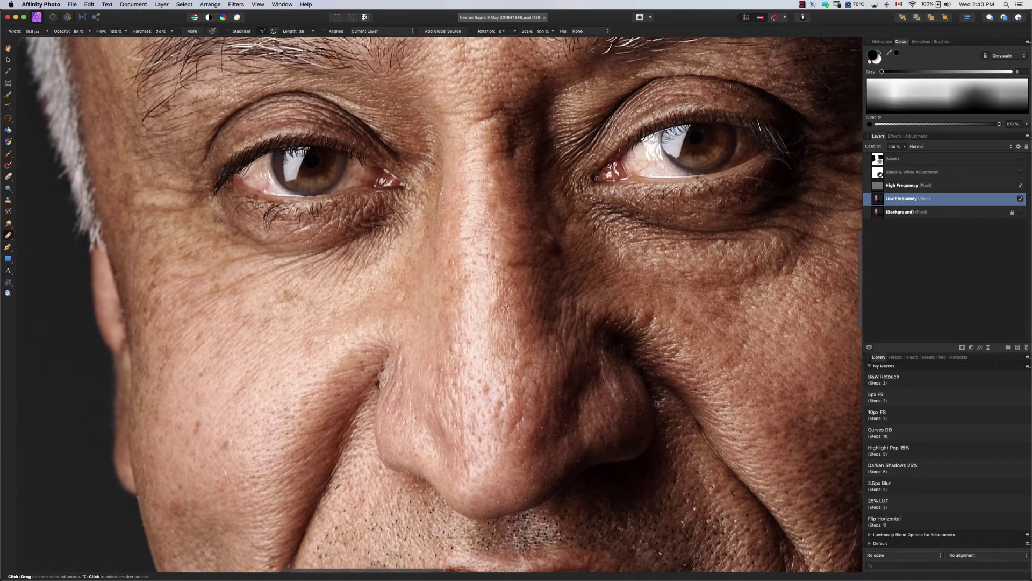
scroll(518, 307, down, 5)
scroll(509, 304, left, 1)
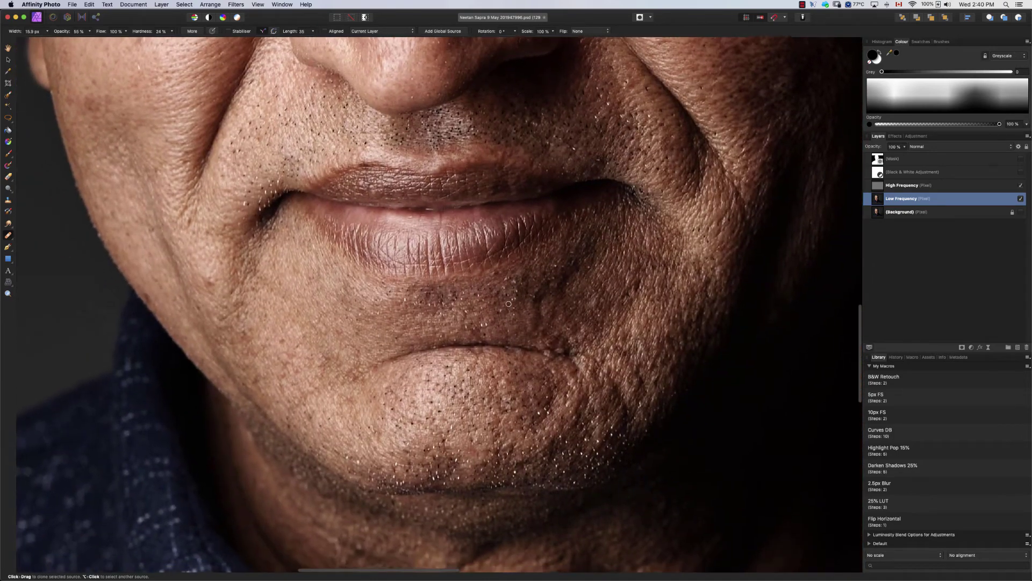
scroll(291, 335, left, 1)
mouse_move(253, 302)
mouse_down()
mouse_move(268, 303)
mouse_move(219, 278)
mouse_up()
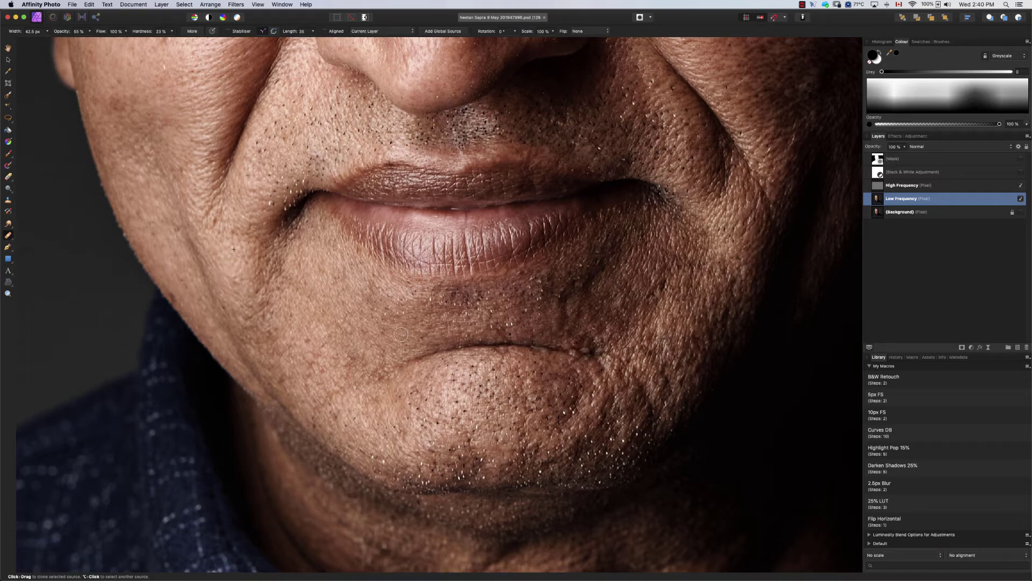
Step: Lower the Healing Brush opacity to 35% and even out the blotches on the lit-side cheek up to below the eye
scroll(289, 360, up, 5)
scroll(289, 361, left, 4)
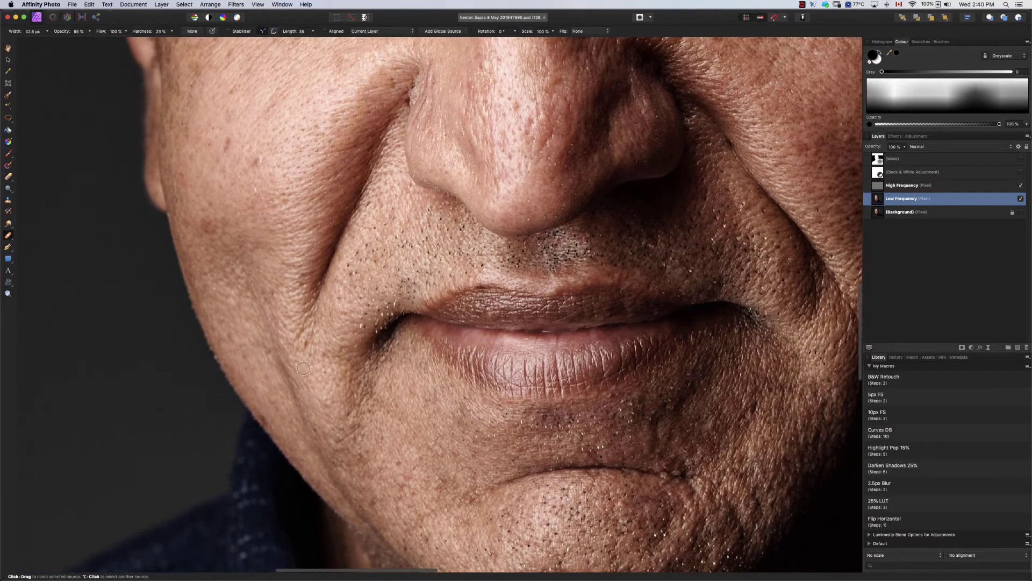
scroll(303, 368, up, 4)
scroll(303, 369, left, 1)
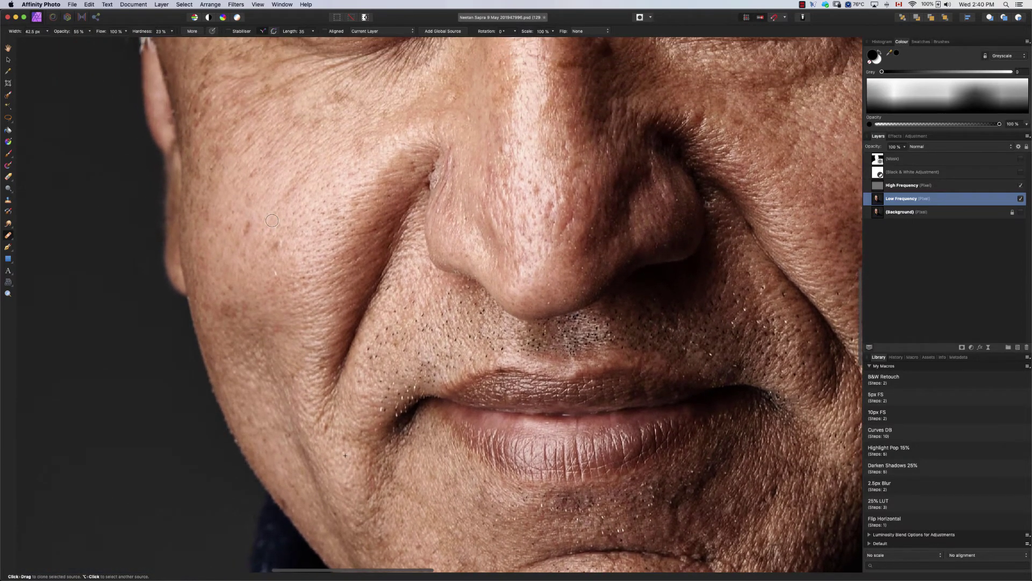
alt+click(306, 211)
key(3)
key(5)
click(277, 243)
drag(317, 114, 363, 138)
scroll(274, 263, down, 3)
scroll(295, 292, up, 3)
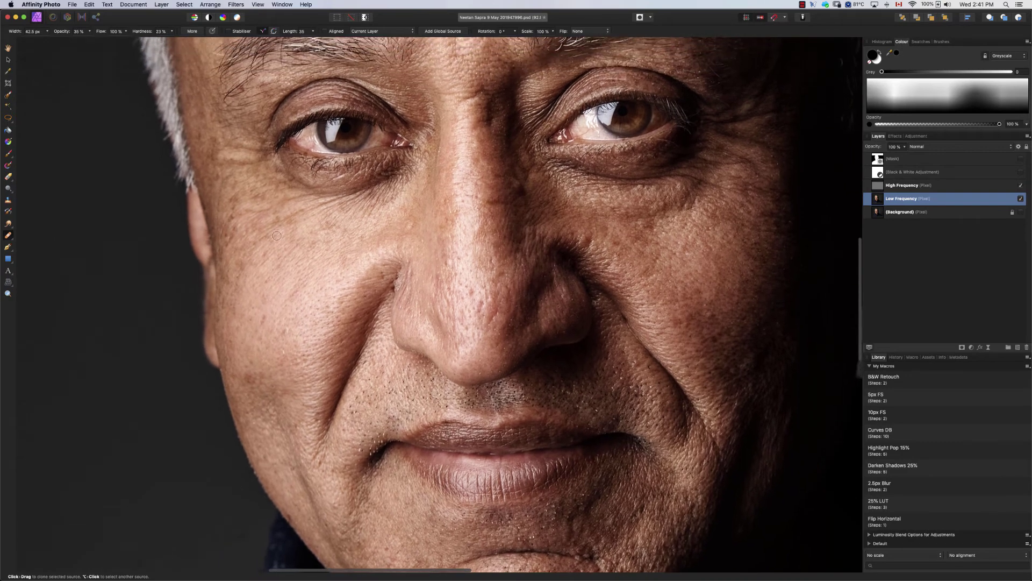
Step: Sample clean skin below the shadow-side eye and even out the uneven tones on that cheek
scroll(302, 310, right, 6)
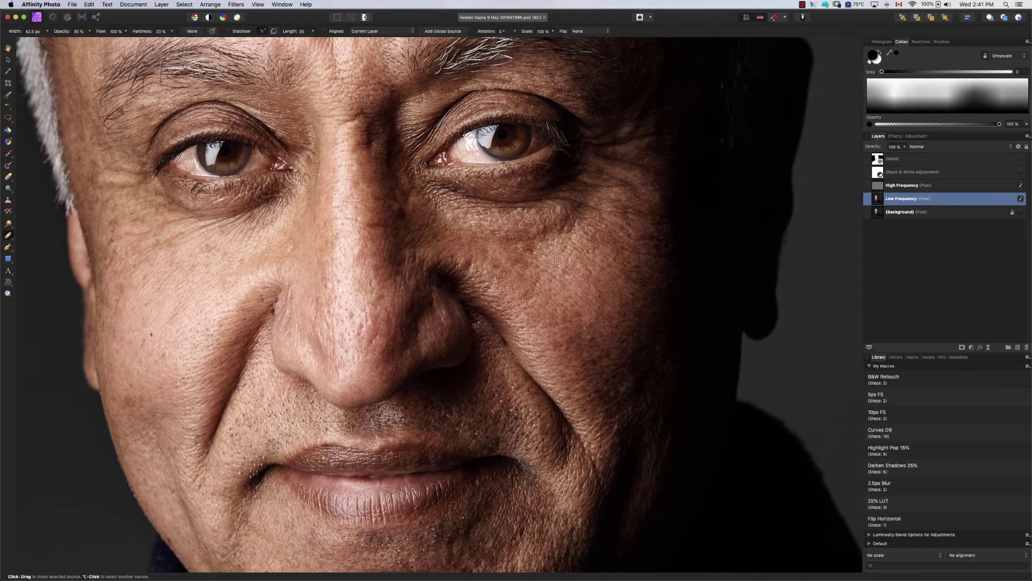
alt+click(554, 263)
scroll(549, 258, down, 2)
scroll(549, 259, right, 2)
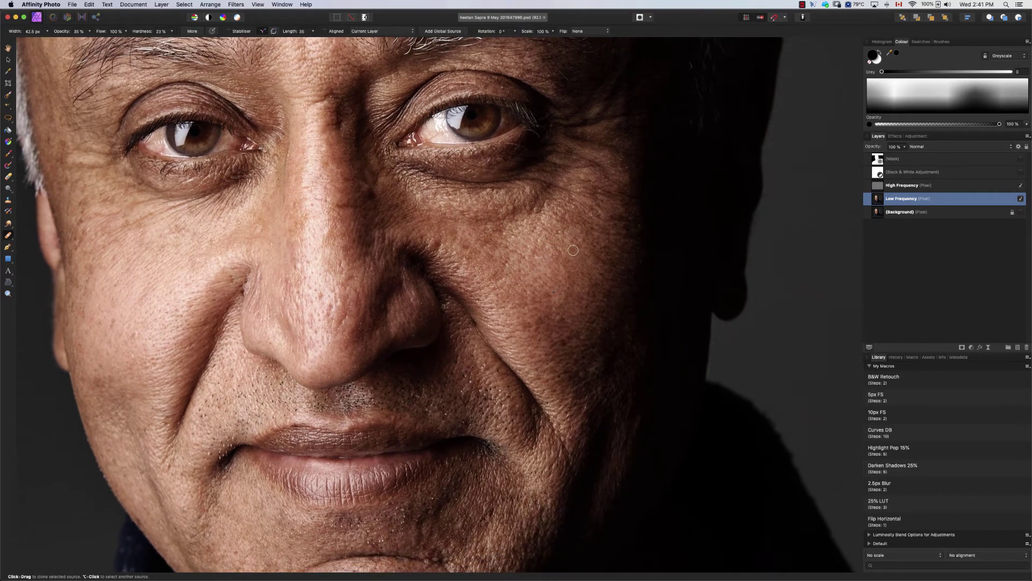
Step: Select the High Frequency and Low Frequency layers together for retouching the shadow-side eye
scroll(560, 318, down, 4)
scroll(561, 318, left, 2)
scroll(554, 315, down, 5)
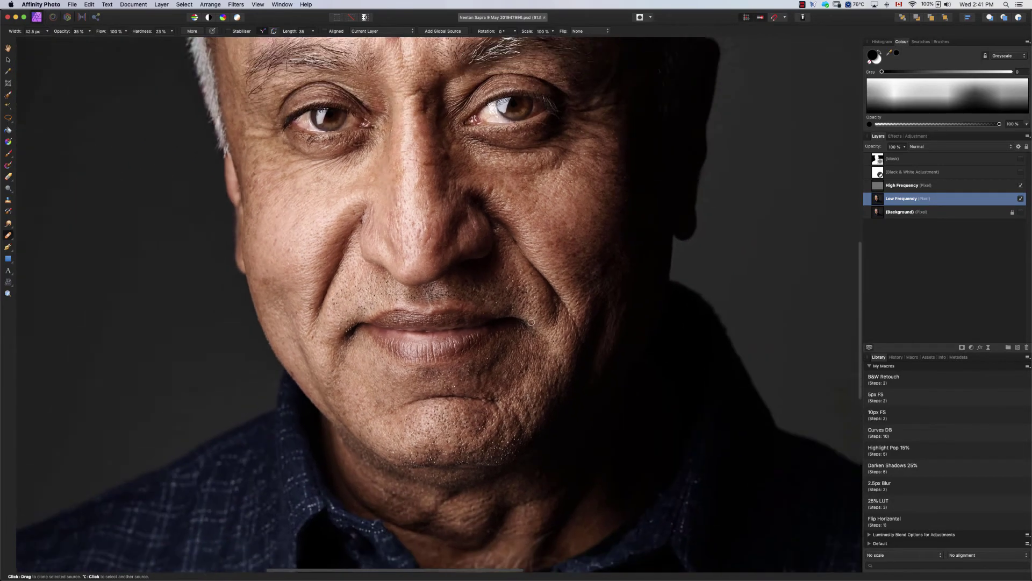
scroll(505, 343, down, 3)
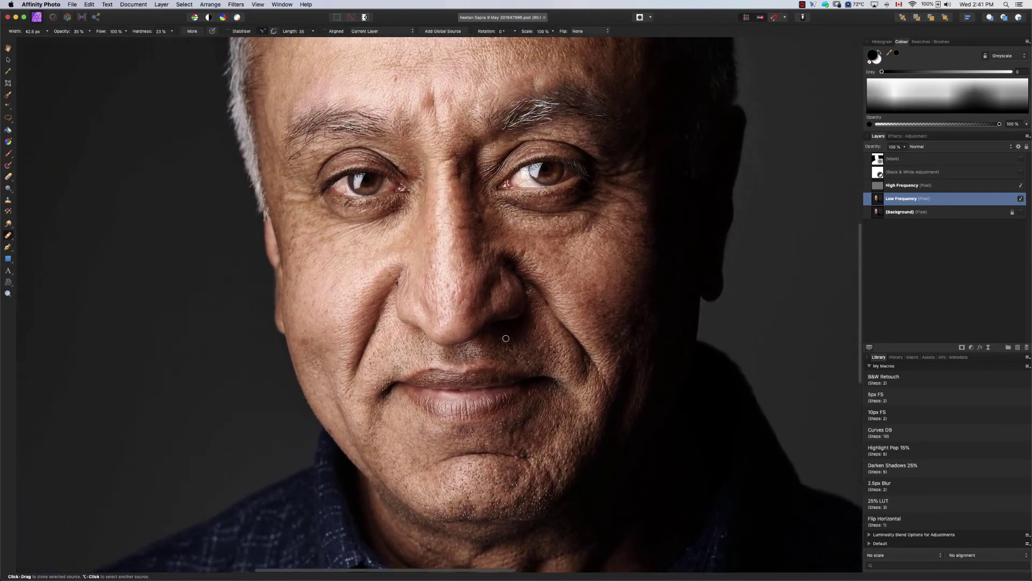
scroll(356, 259, up, 8)
scroll(355, 259, up, 5)
scroll(404, 242, up, 3)
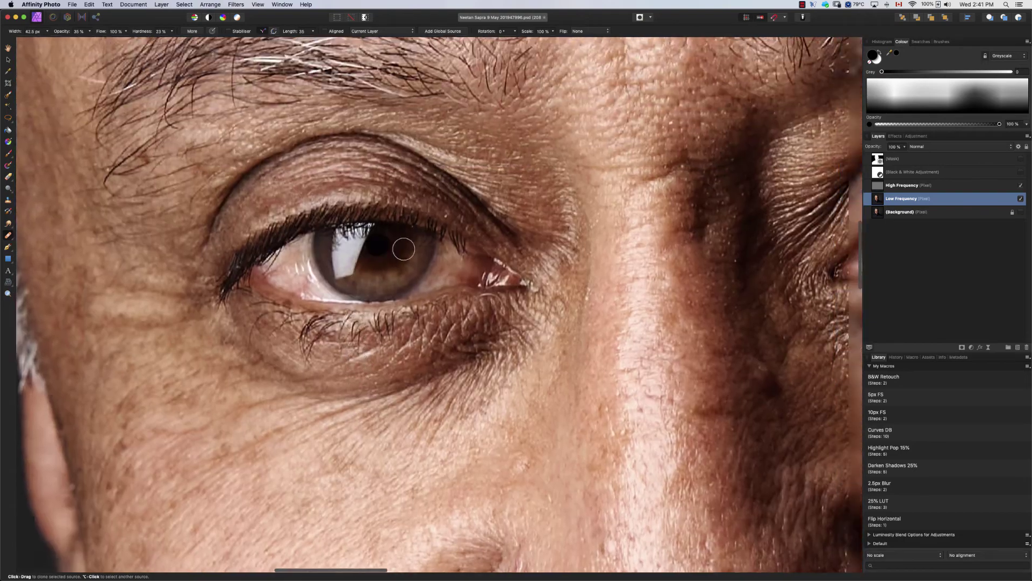
scroll(403, 242, right, 5)
scroll(494, 232, up, 6)
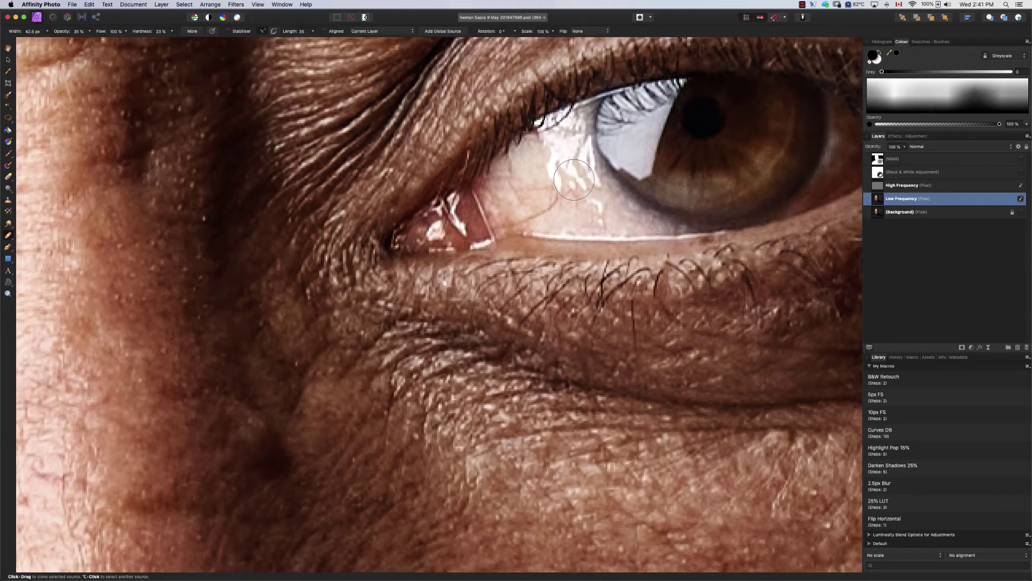
click(906, 186)
shift+click(906, 198)
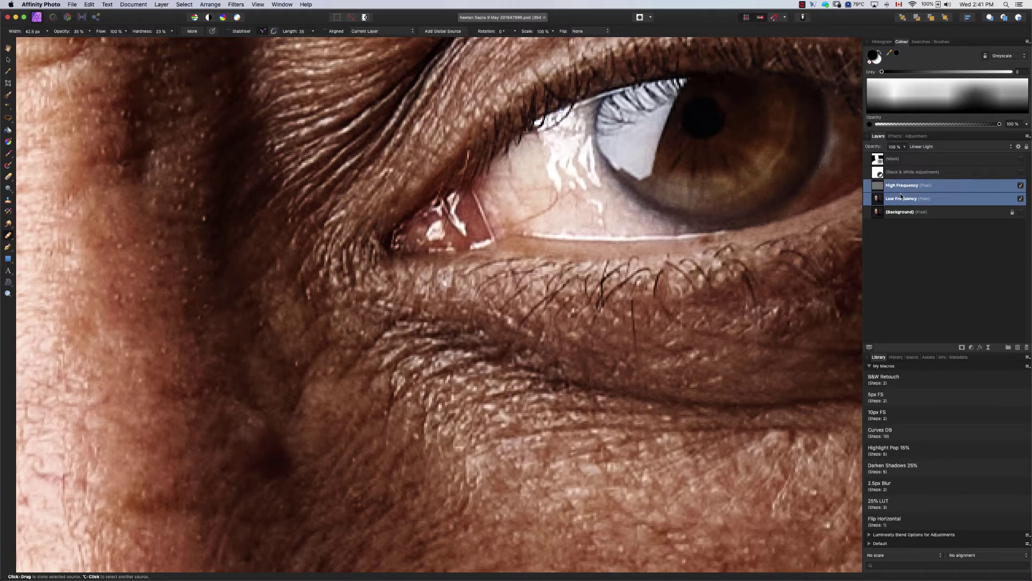
Step: Inpaint the fine veins in the white of the shadow-side eye with a small Inpainting Brush
click(8, 235)
click(52, 266)
drag(48, 263, 172, 226)
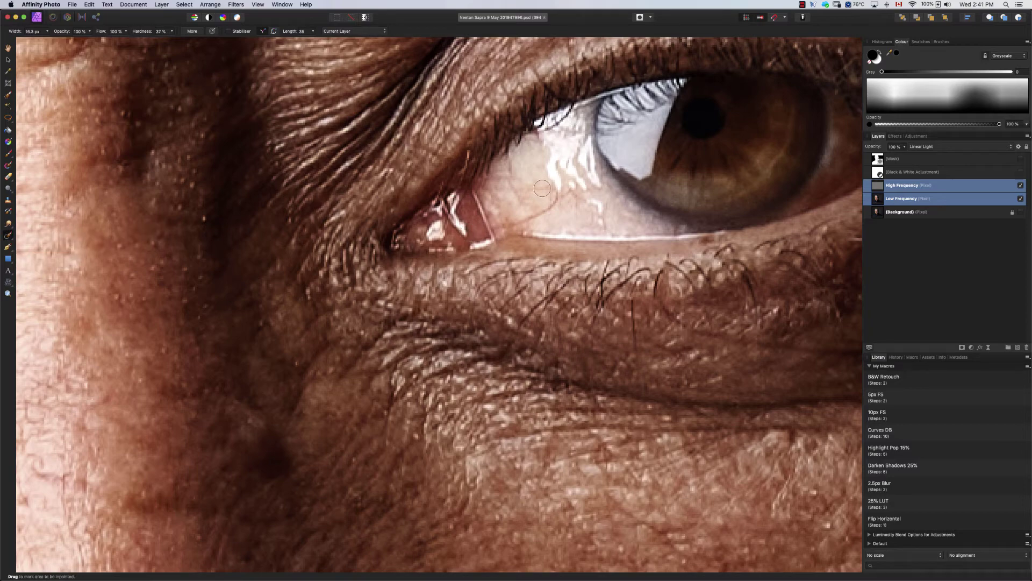
mouse_move(574, 220)
mouse_down()
mouse_move(547, 187)
mouse_move(552, 205)
mouse_move(506, 230)
mouse_up()
mouse_move(578, 189)
mouse_down()
mouse_move(558, 205)
mouse_move(596, 203)
mouse_move(598, 224)
mouse_up()
drag(548, 188, 522, 200)
Step: Select only the Low Frequency layer and switch back to the Healing Brush
scroll(534, 205, down, 3)
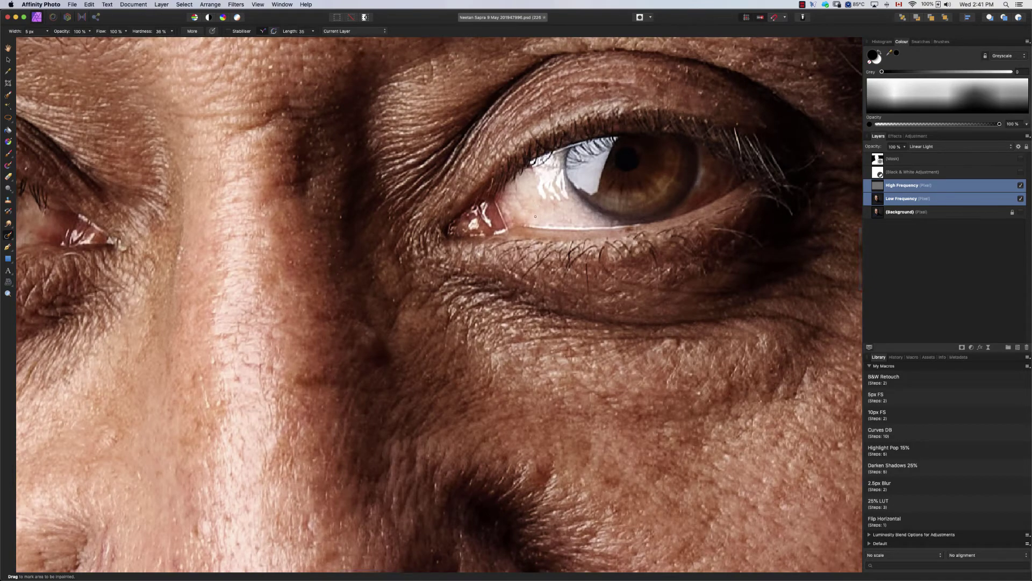
scroll(542, 213, down, 3)
scroll(245, 279, left, 3)
scroll(245, 279, down, 5)
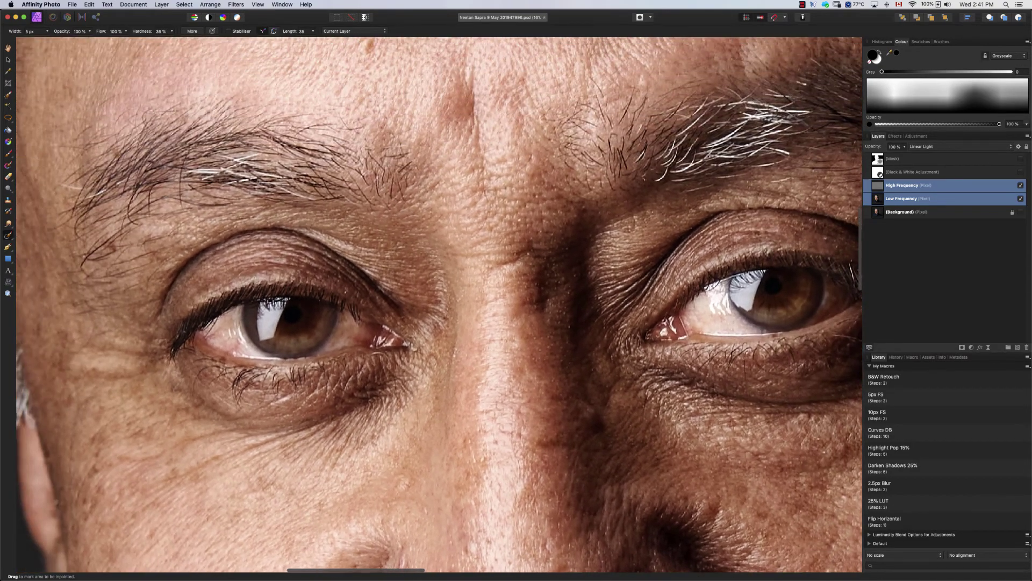
scroll(348, 186, up, 2)
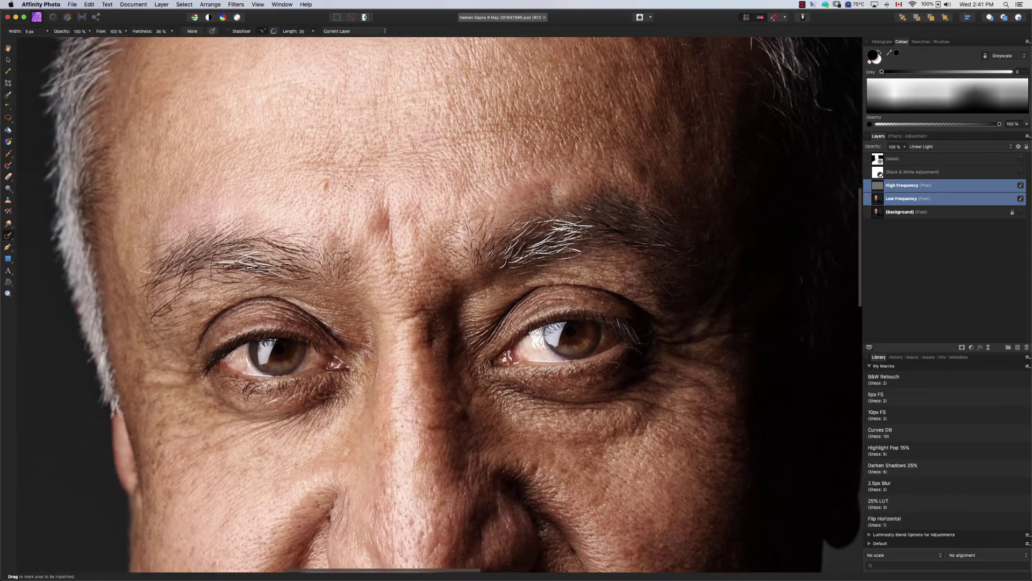
click(906, 197)
click(14, 235)
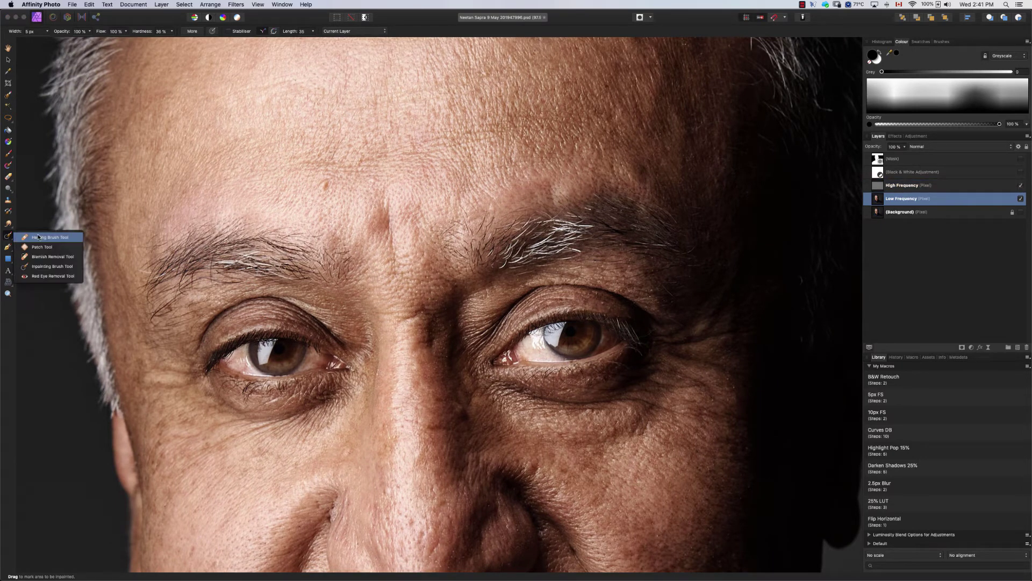
click(38, 238)
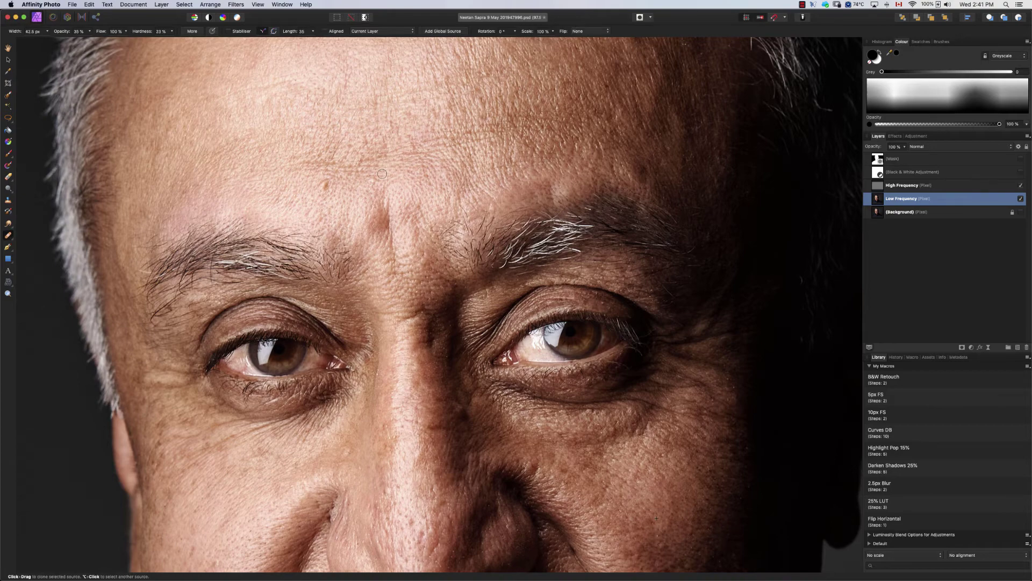
Step: Heal the brown spot on the forehead above the inner lit-side eyebrow, sampling clean skin beside it
scroll(382, 222, up, 5)
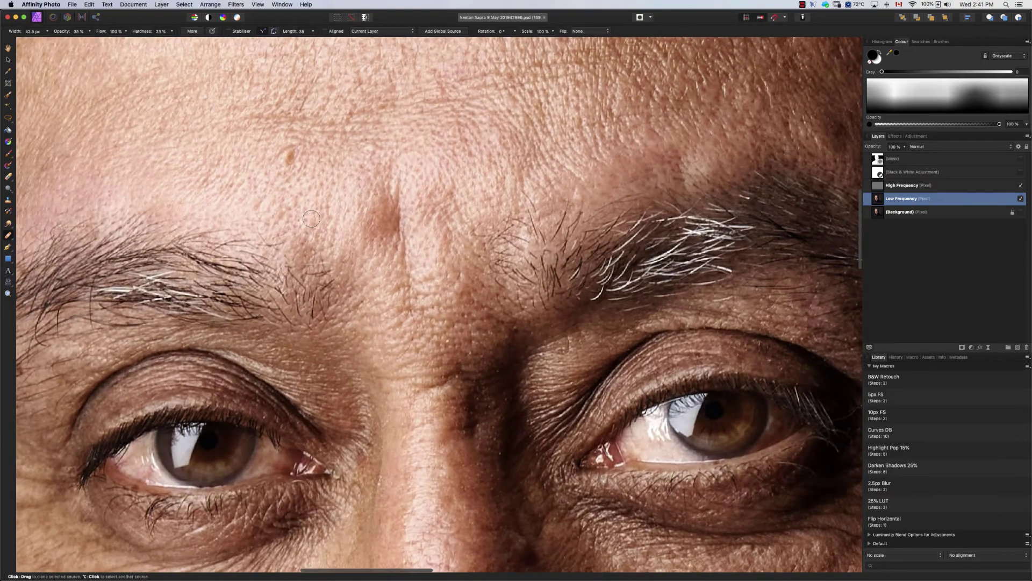
alt+click(230, 185)
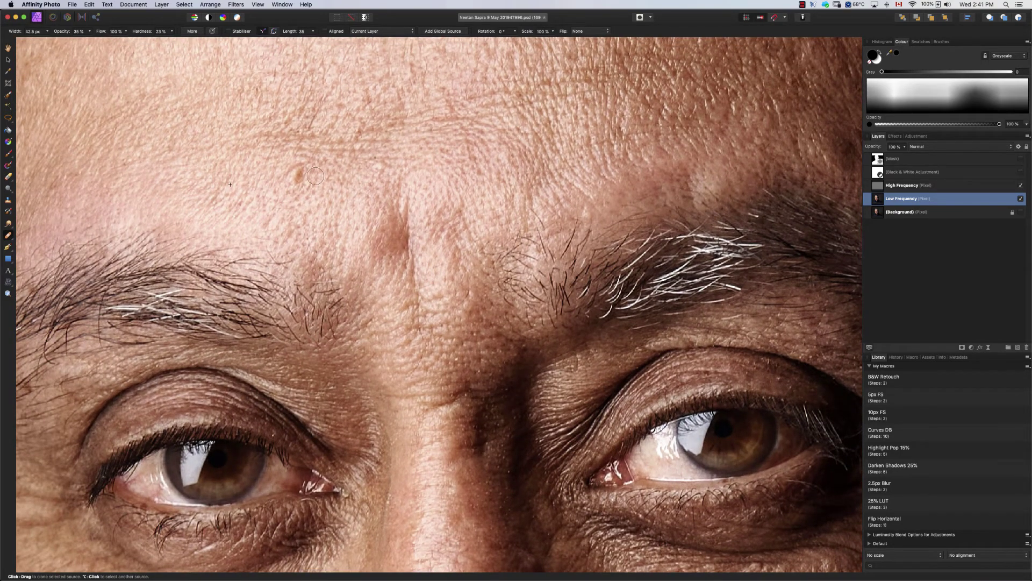
alt+click(269, 214)
Step: Even out the dark and blotchy patches on the upper forehead at 45% opacity, sampling clean skin near each
scroll(414, 237, down, 3)
scroll(391, 243, up, 2)
scroll(391, 243, up, 3)
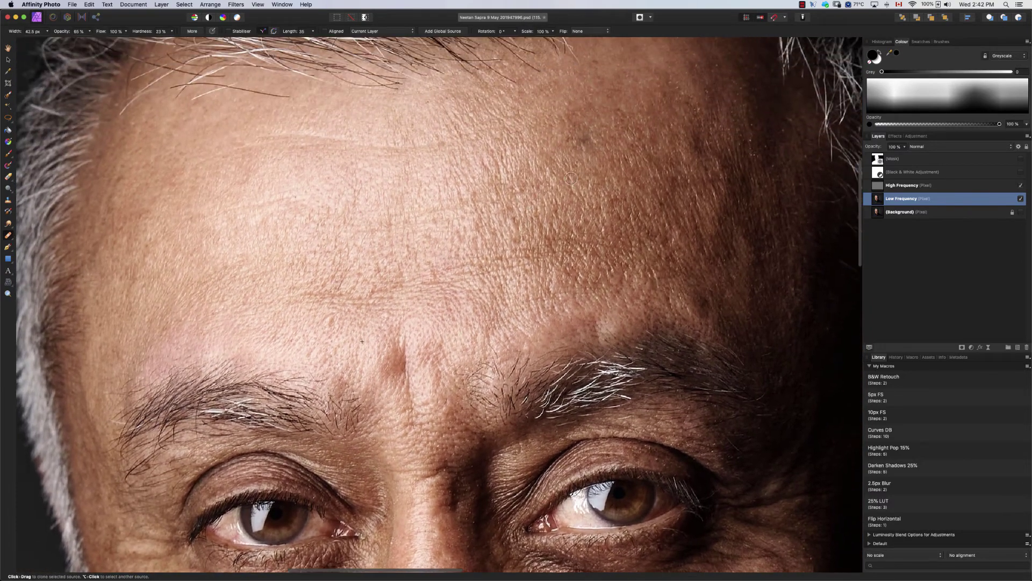
alt+click(549, 170)
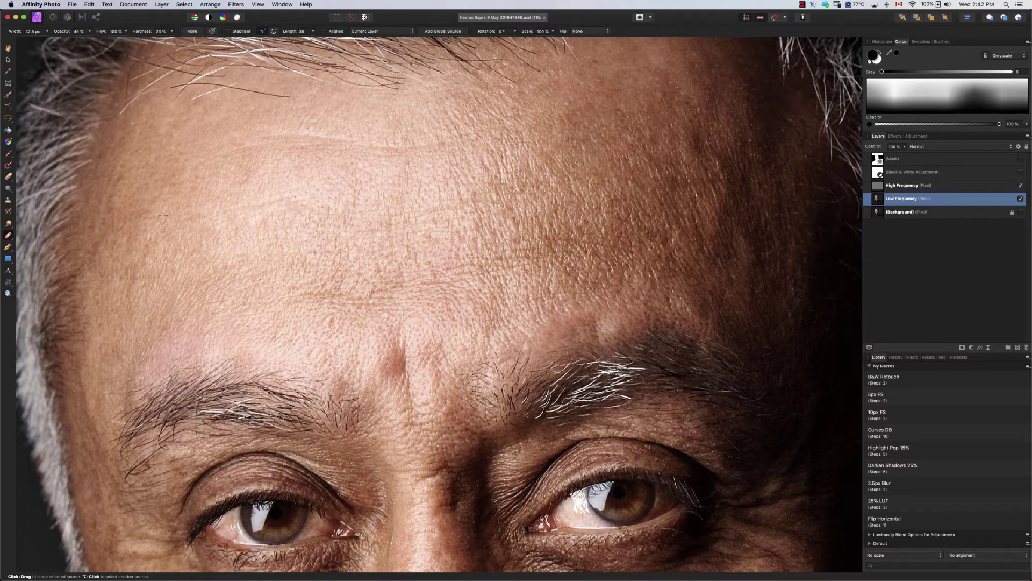
alt+click(144, 178)
Step: Even out the reddish tones between the eyebrows and just above them, resampling nearby forehead skin
alt+click(300, 326)
alt+click(371, 342)
alt+click(362, 323)
mouse_move(386, 345)
mouse_down()
mouse_move(378, 376)
mouse_move(389, 352)
mouse_move(394, 370)
mouse_move(434, 361)
mouse_up()
alt+click(430, 338)
alt+click(370, 324)
drag(382, 325, 390, 335)
Step: Soften the pink patch above the lit-side eyebrow and the uneven shadow-side forehead with a 70.6 px Healing Brush at 15% opacity
alt+click(137, 310)
drag(174, 335, 183, 350)
mouse_move(156, 327)
mouse_down()
mouse_move(211, 339)
mouse_move(199, 335)
mouse_up()
alt+click(563, 268)
alt+click(663, 268)
Step: Blend the uneven tones along the lit side of the nose with a 50.8 px Healing Brush at 15% opacity
scroll(493, 267, down, 3)
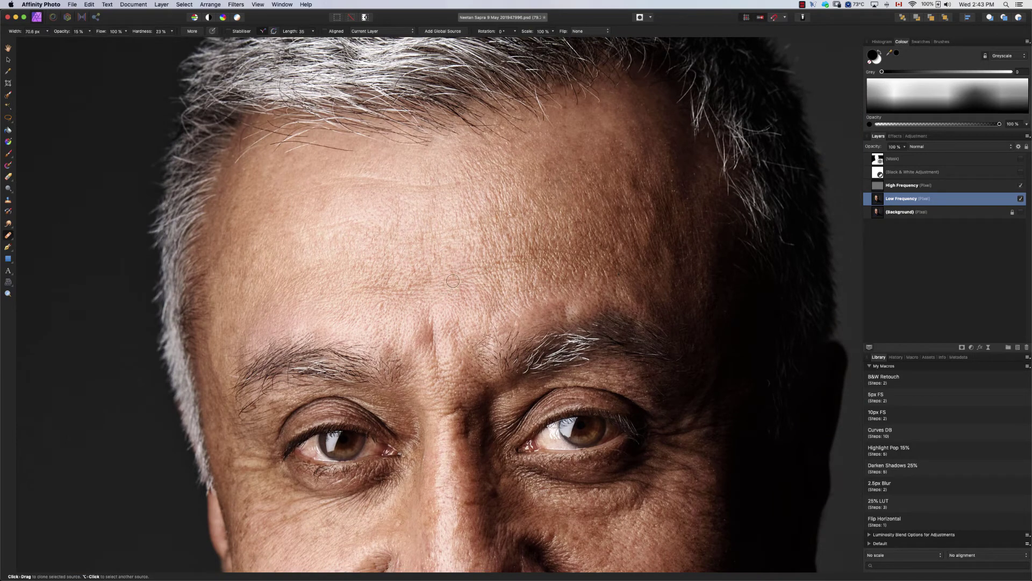
scroll(458, 282, down, 3)
scroll(461, 280, down, 3)
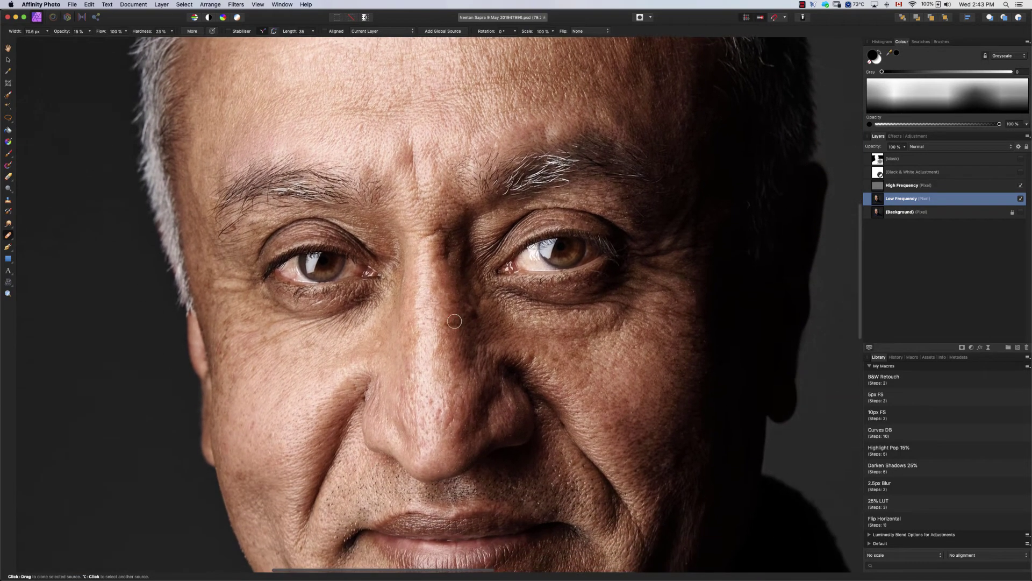
scroll(401, 380, up, 5)
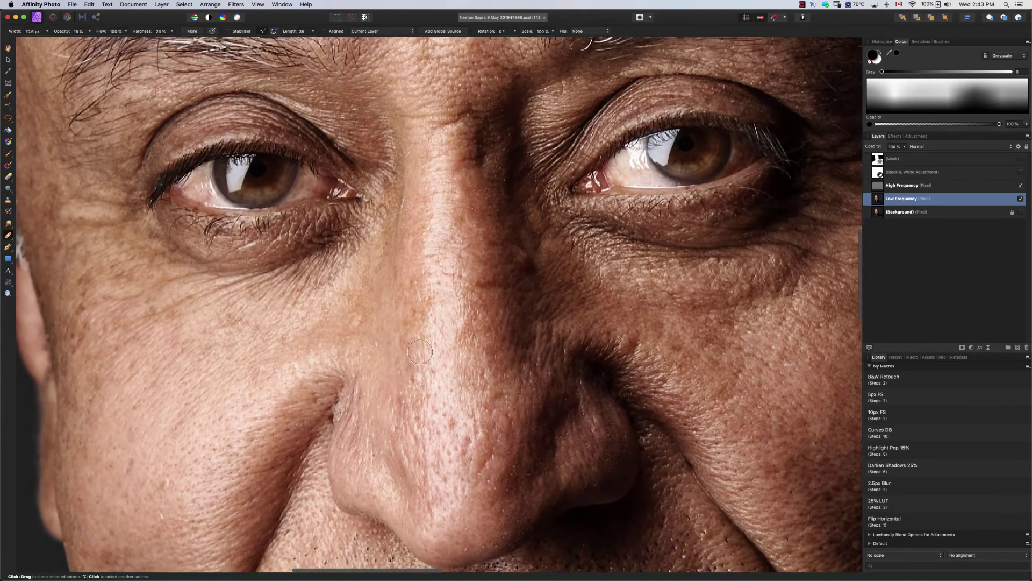
drag(423, 358, 414, 358)
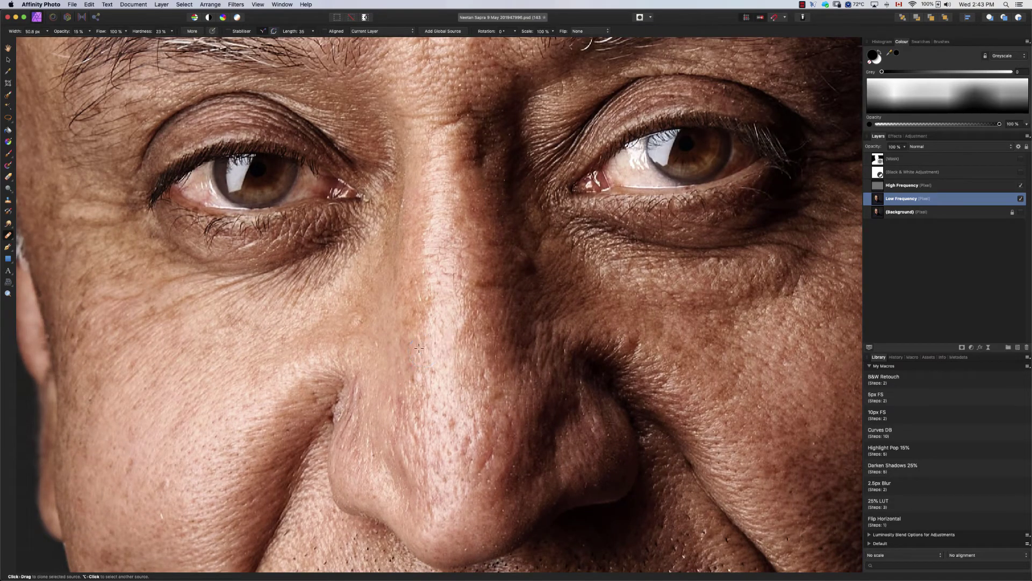
alt+click(418, 356)
alt+click(420, 348)
drag(422, 375, 421, 385)
Step: Run the Curves DB macro to add the lighten and darken curves adjustments above the Low Frequency layer
scroll(409, 398, down, 5)
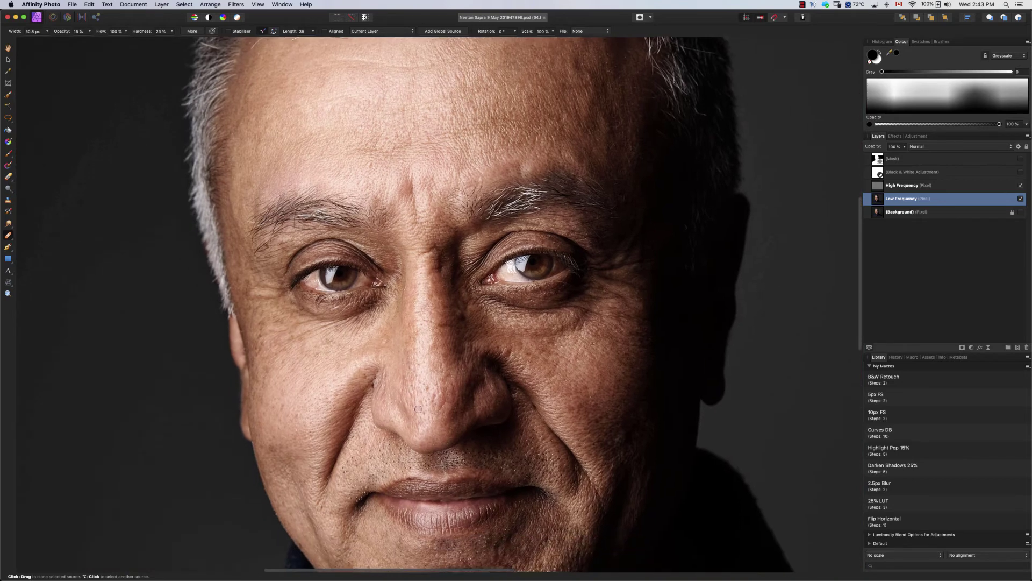
scroll(419, 410, down, 3)
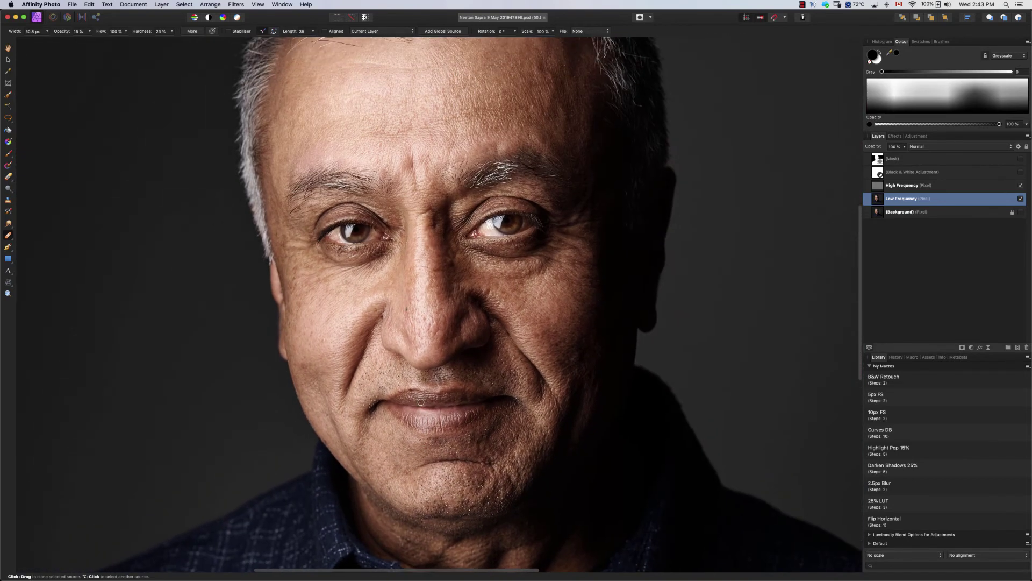
scroll(419, 403, down, 4)
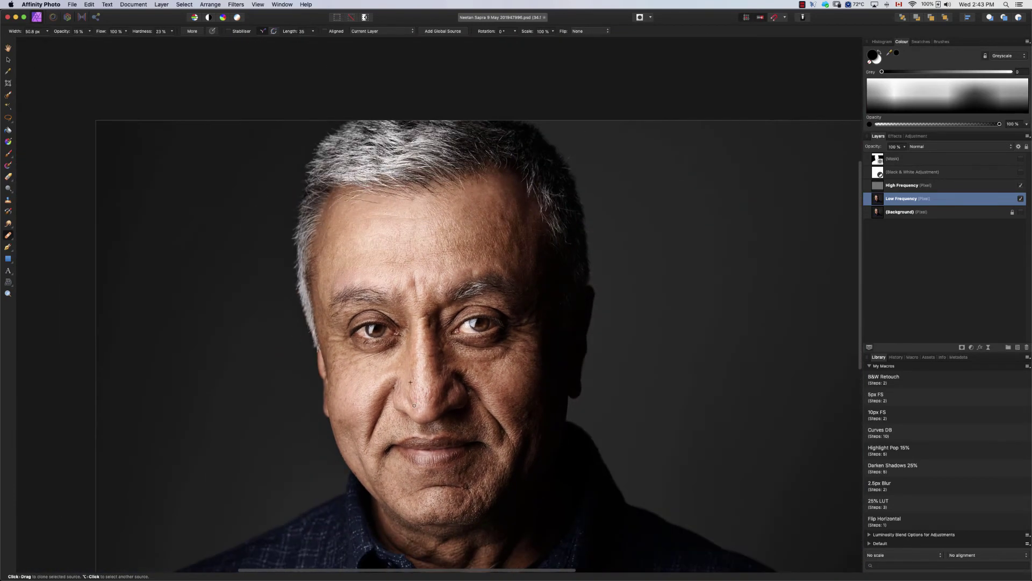
scroll(414, 405, down, 2)
scroll(424, 385, down, 1)
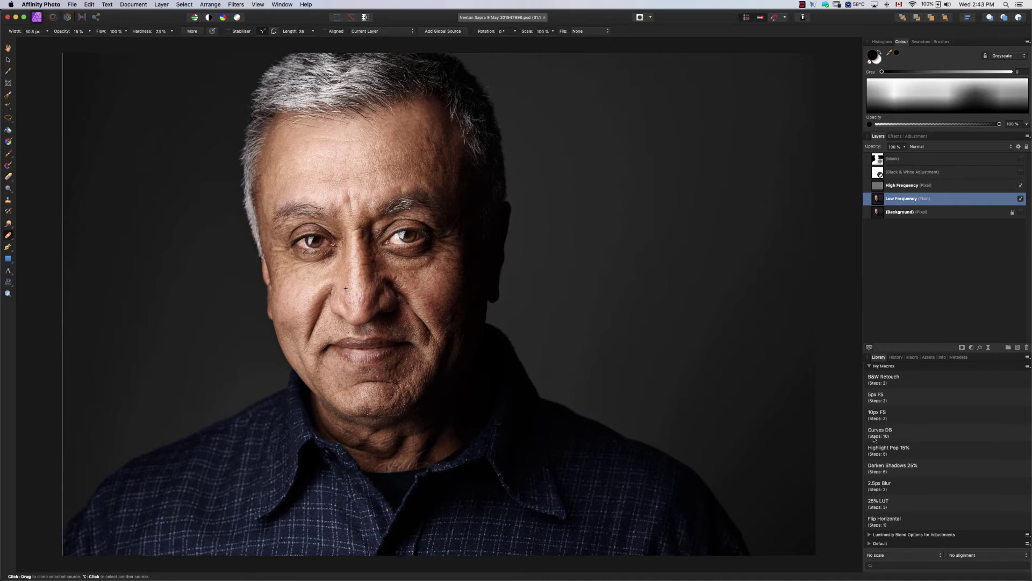
click(876, 436)
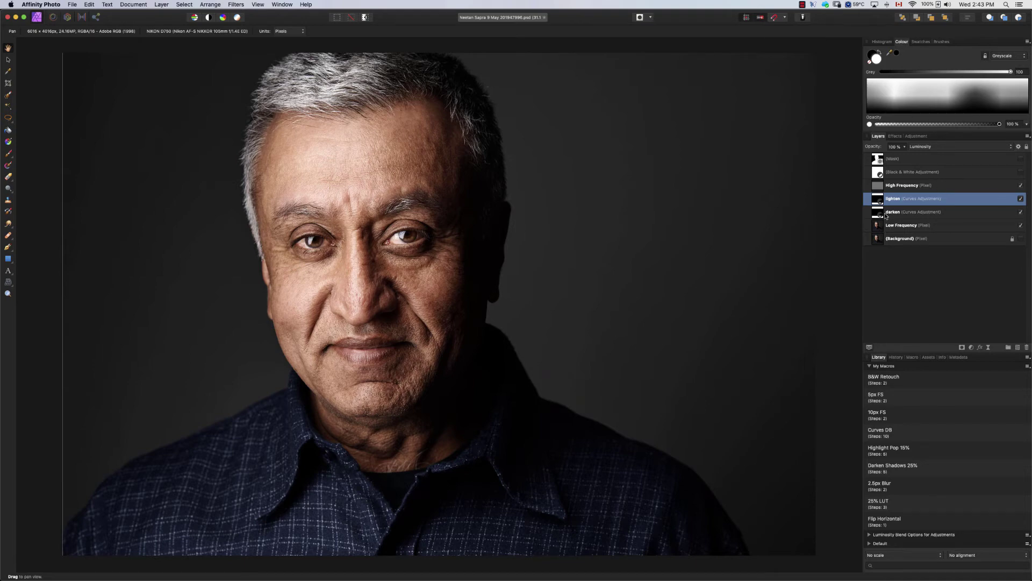
Step: Examine the curve shape and blend mode of the darken and lighten adjustments
double_click(883, 214)
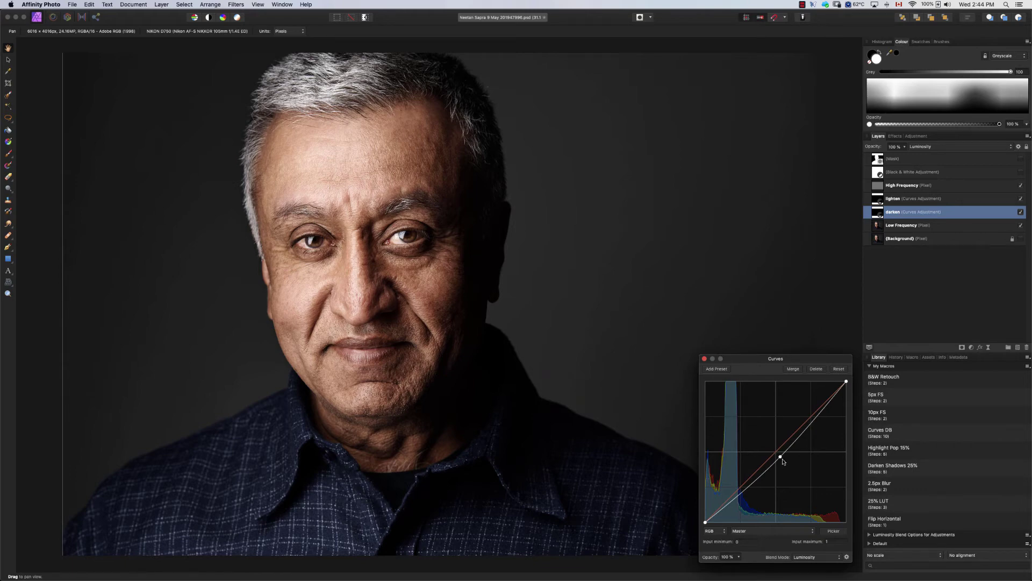
drag(778, 455, 781, 458)
click(704, 359)
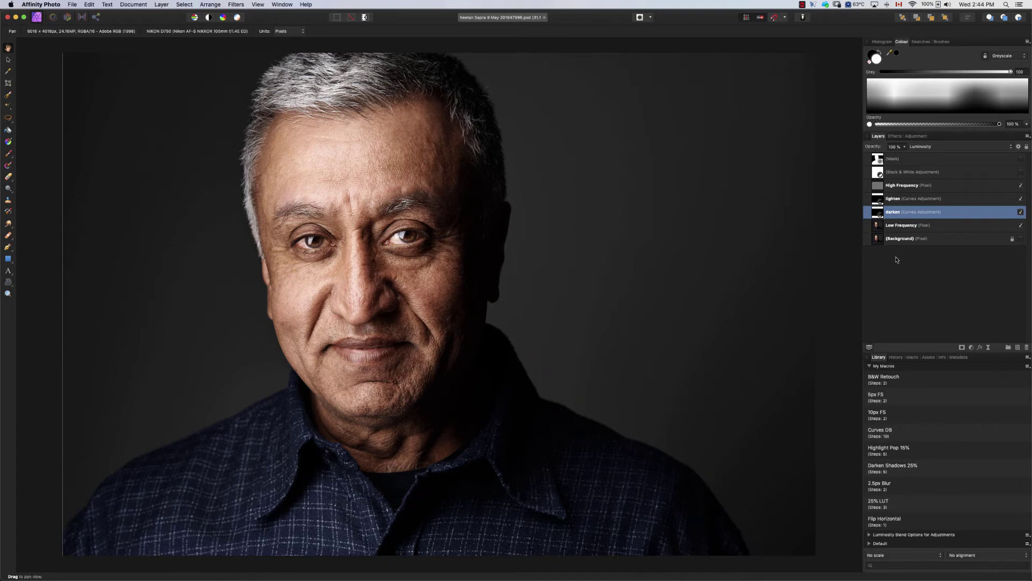
double_click(879, 200)
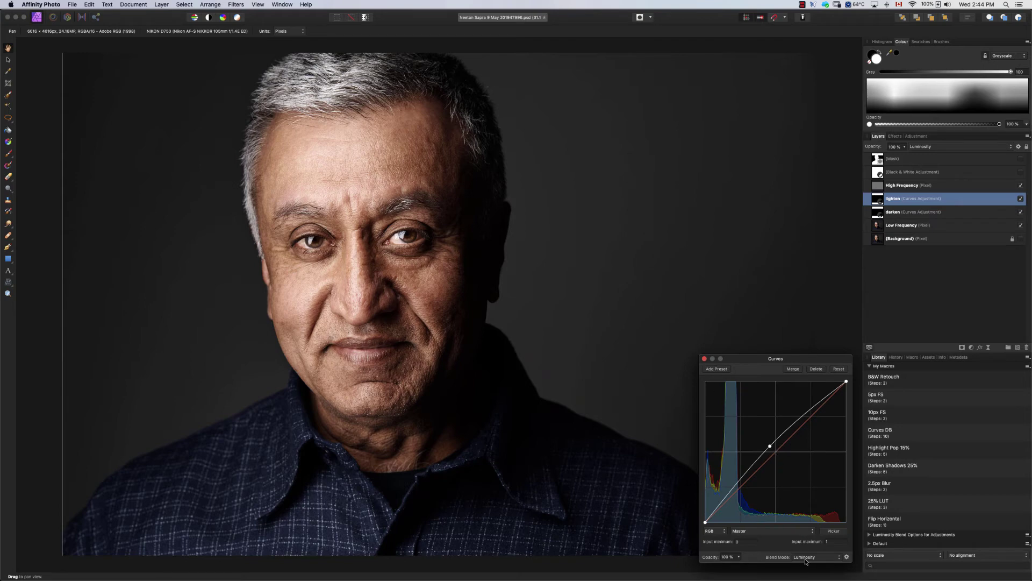
click(704, 358)
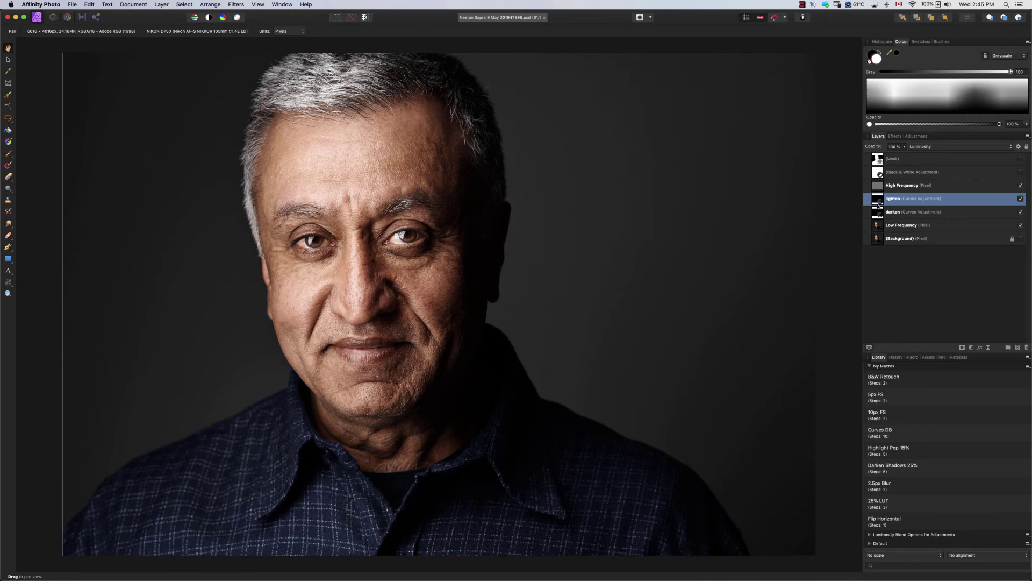
Step: On the darken adjustment, paint white down the lit-side edge of the hair and face with a 768.7 px Paint Brush at 32% hardness
click(880, 213)
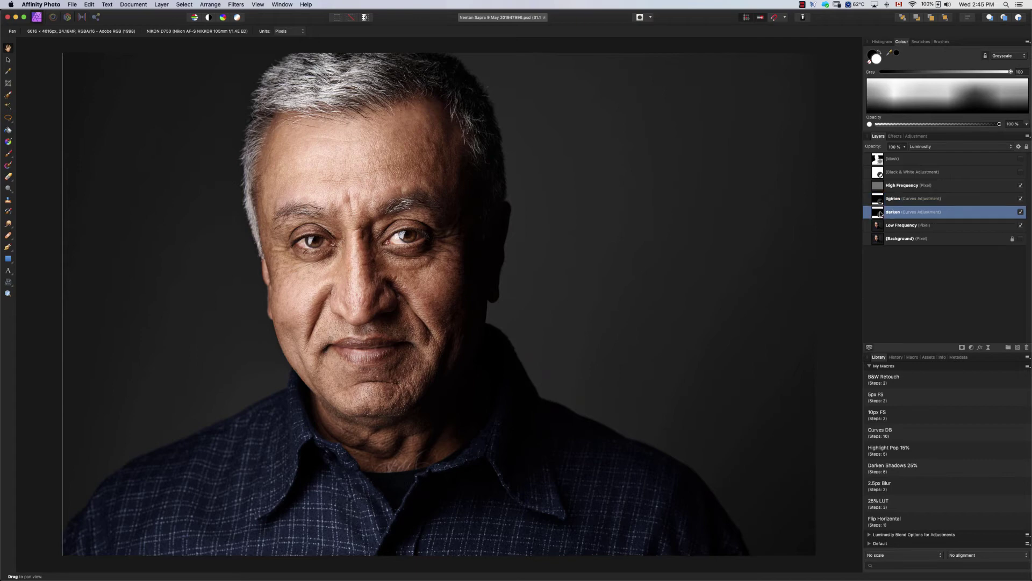
click(13, 165)
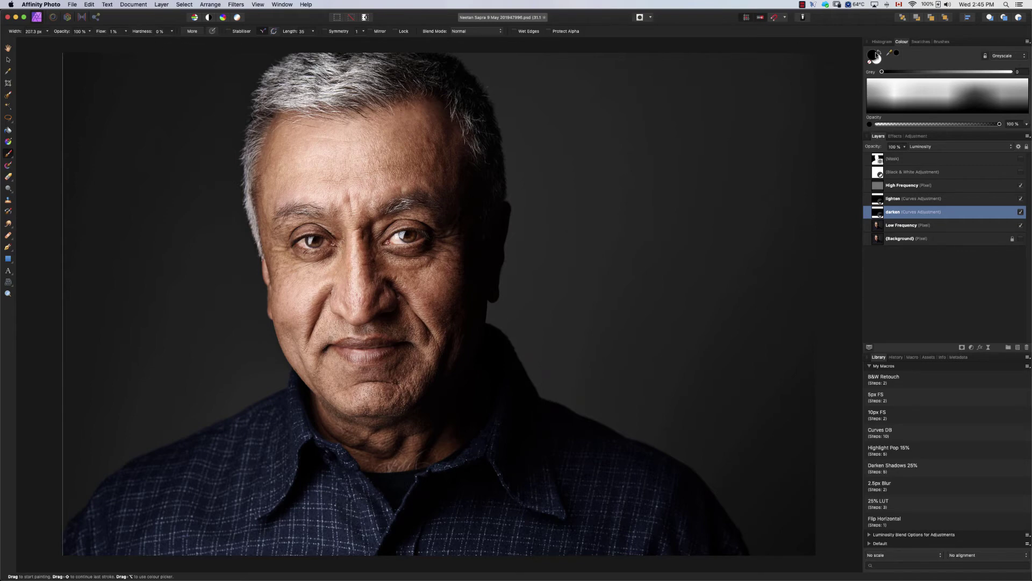
key(x)
key(shift+1)
drag(155, 249, 156, 249)
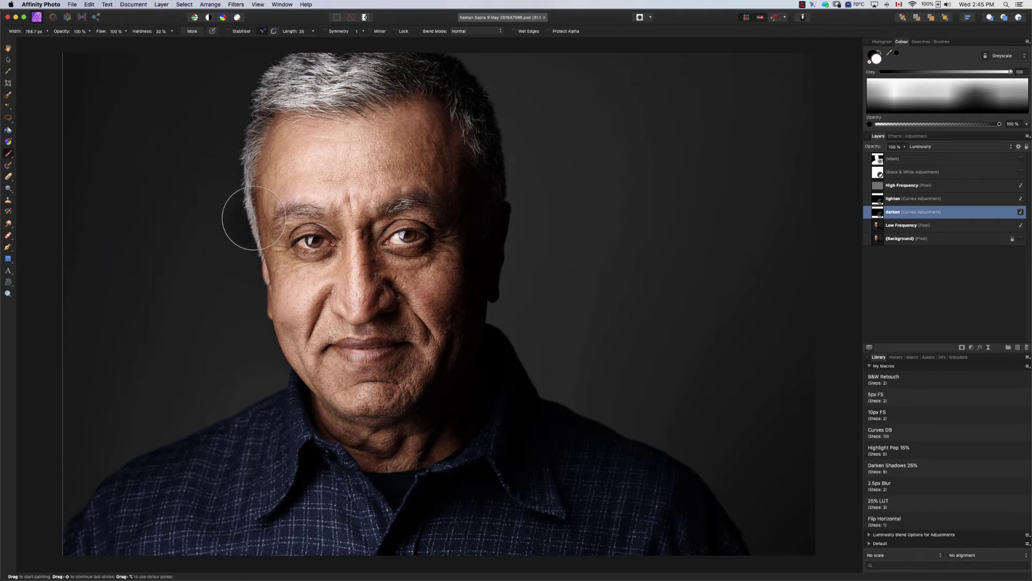
mouse_move(255, 163)
mouse_down()
mouse_move(271, 238)
mouse_move(268, 154)
mouse_move(254, 153)
mouse_move(245, 192)
mouse_move(264, 220)
mouse_move(260, 144)
mouse_move(251, 207)
mouse_move(263, 307)
mouse_move(270, 273)
mouse_up()
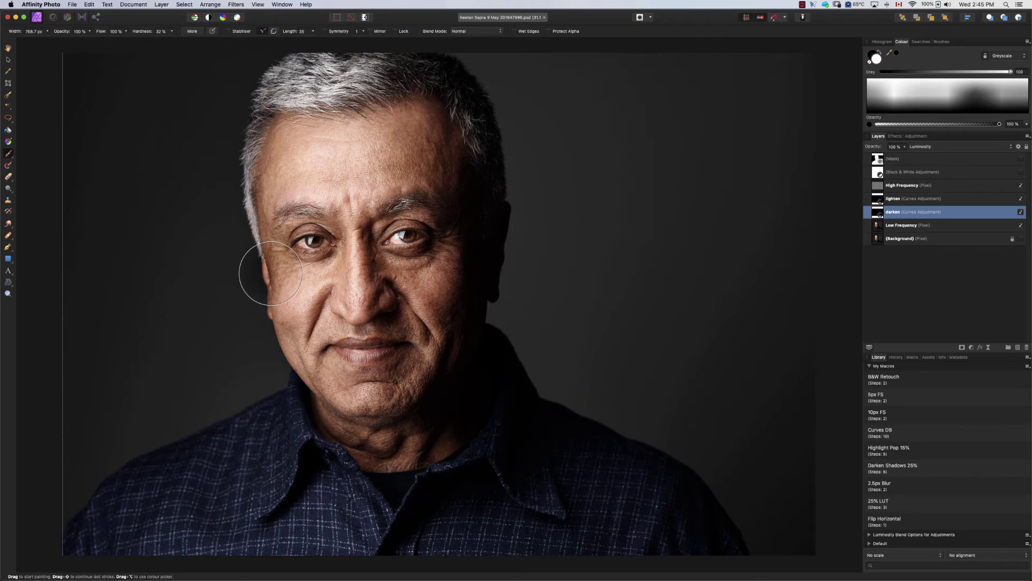
Step: Set the brush to 1% flow, 666.6 px width and 17% hardness, and open the edit history
key(shift+0)
key(shift+1)
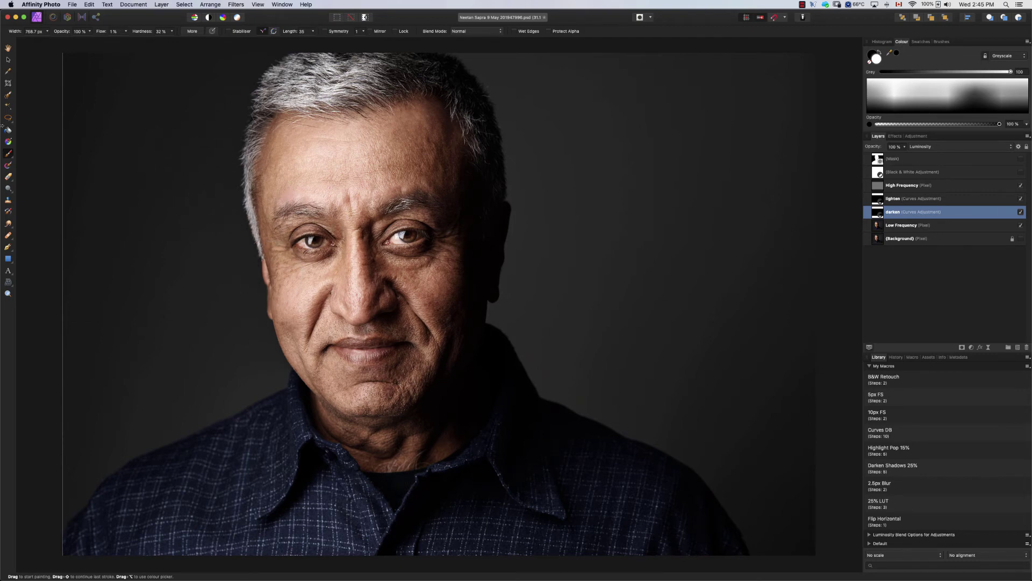
mouse_move(209, 217)
mouse_down()
mouse_move(229, 211)
mouse_move(207, 217)
mouse_up()
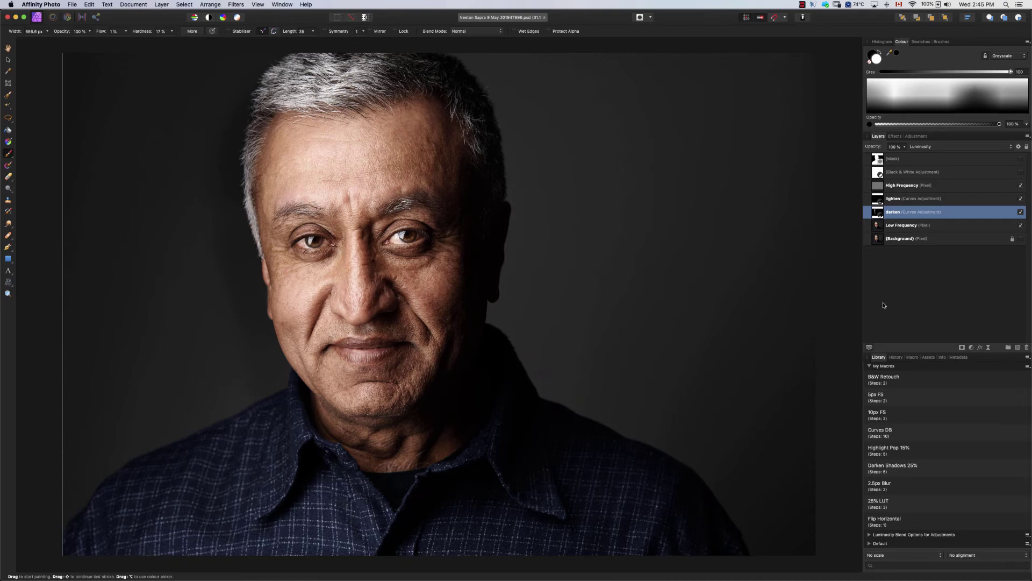
click(894, 356)
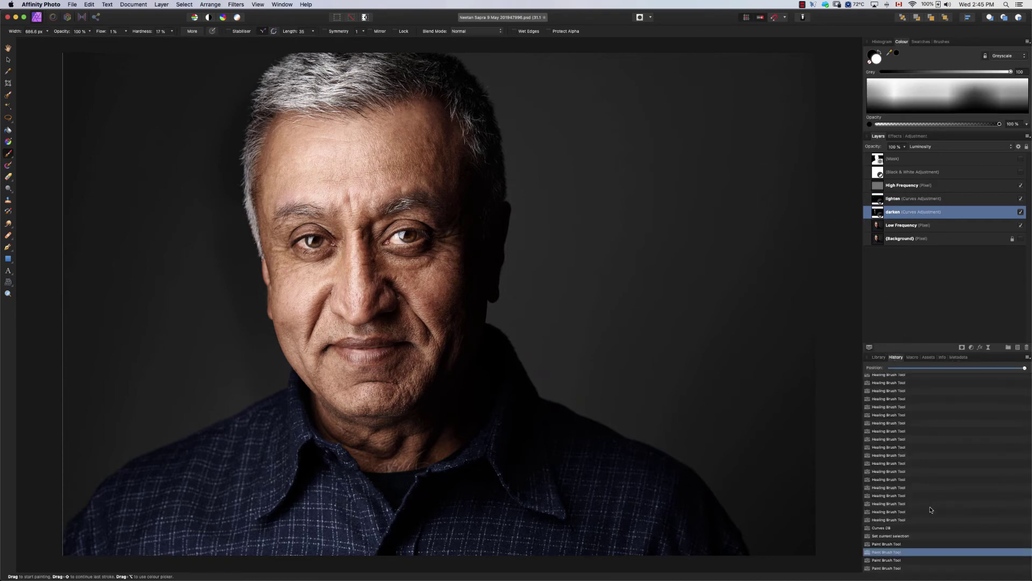
Step: Revert to the state before the brush strokes and repaint the darkening beside the hair and face with a 710.6 px, 0% hardness brush
click(891, 536)
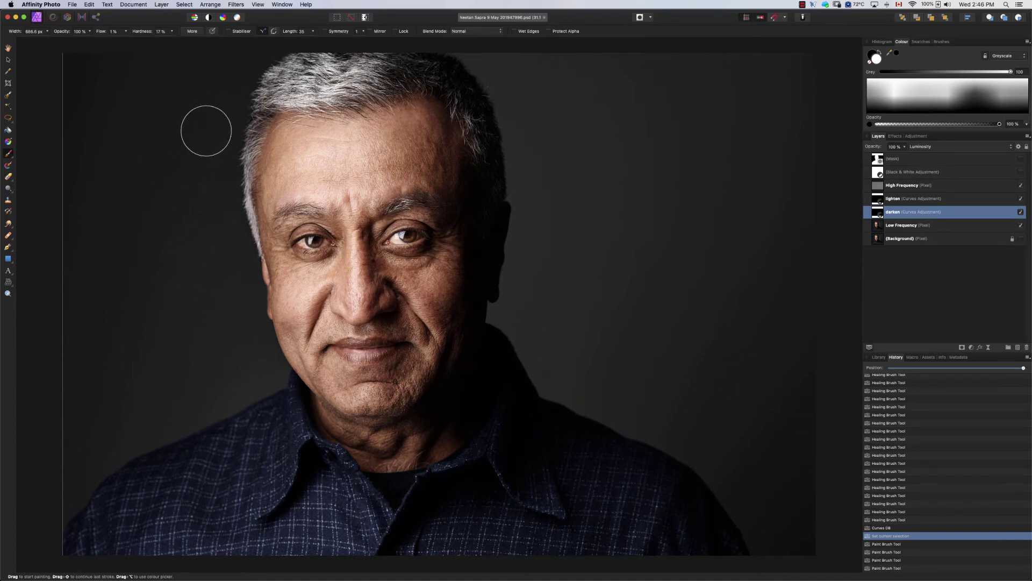
mouse_move(194, 237)
mouse_down()
mouse_move(271, 245)
mouse_move(210, 245)
mouse_up()
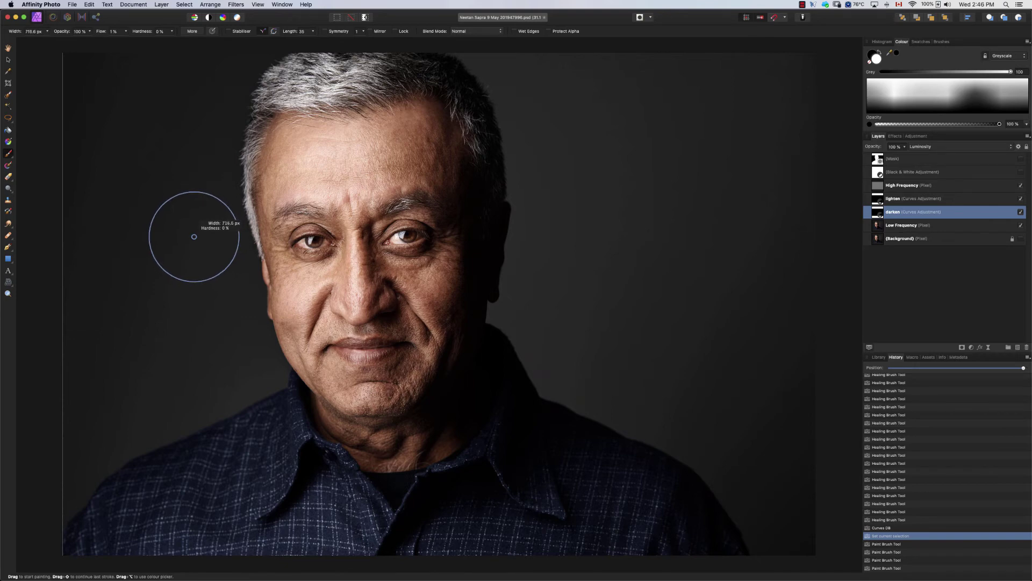
click(261, 72)
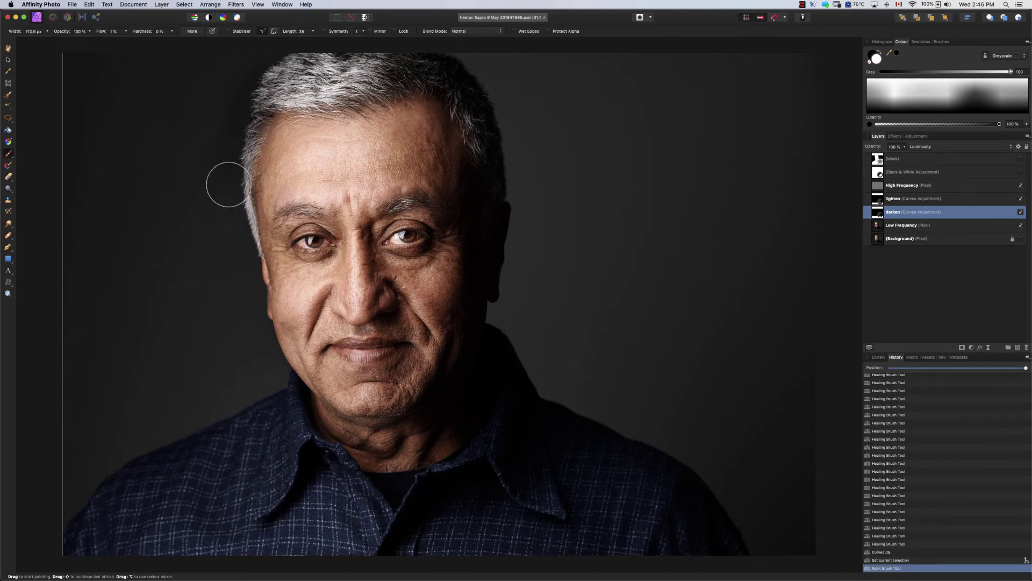
drag(228, 184, 232, 129)
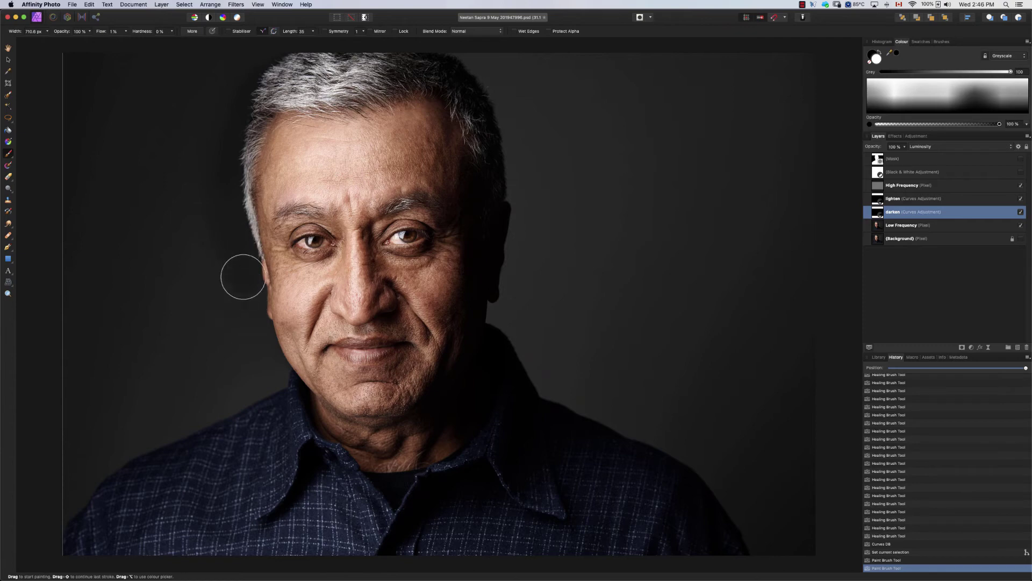
drag(243, 276, 256, 333)
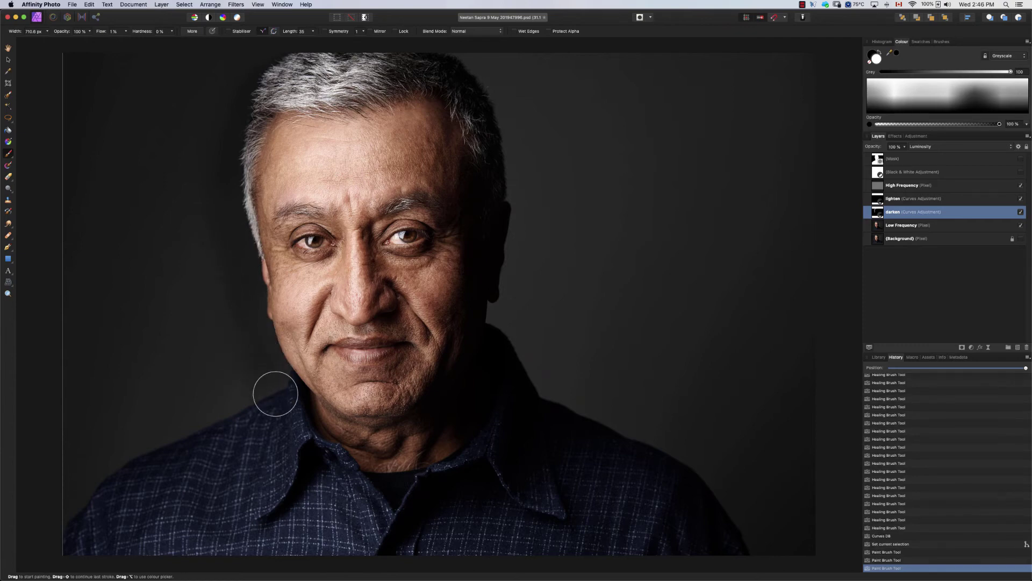
Step: Continue painting white on the darken adjustment along the jaw, over the shirt collar and back up beside the cheek
drag(275, 394, 265, 373)
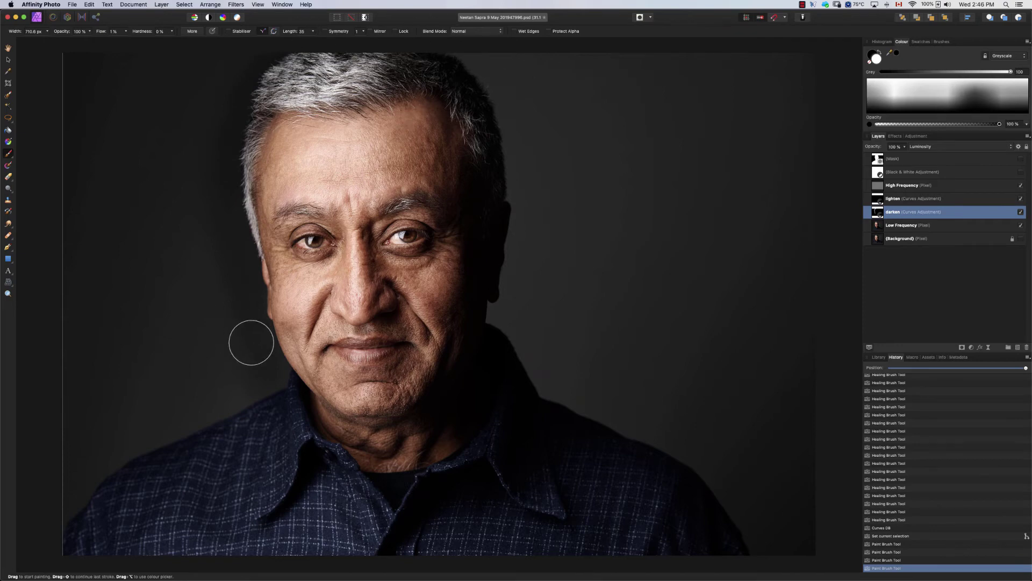
drag(251, 342, 269, 371)
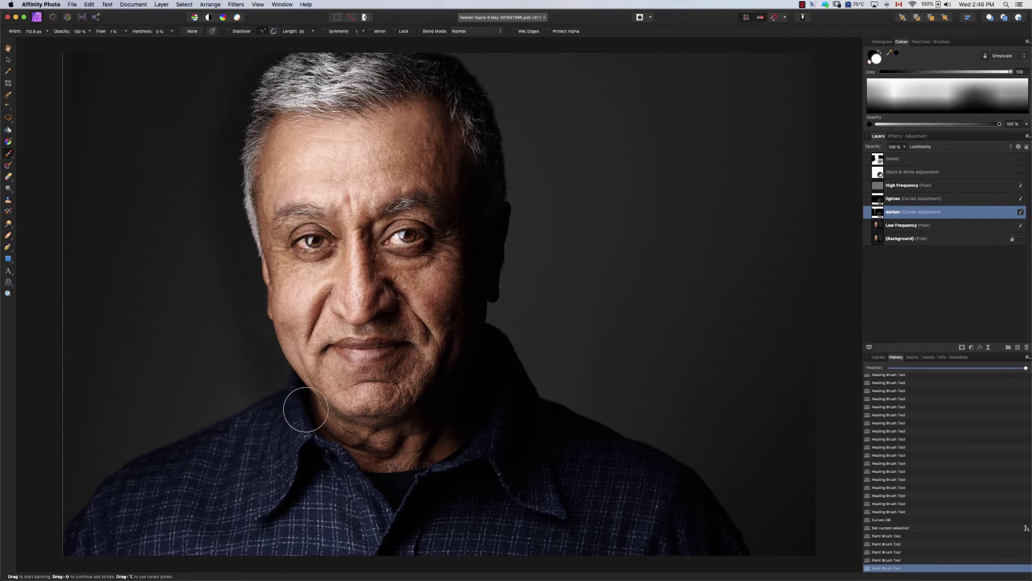
mouse_move(306, 409)
mouse_down()
mouse_move(363, 431)
mouse_move(311, 410)
mouse_up()
mouse_move(264, 386)
mouse_down()
mouse_move(266, 352)
mouse_move(245, 301)
mouse_up()
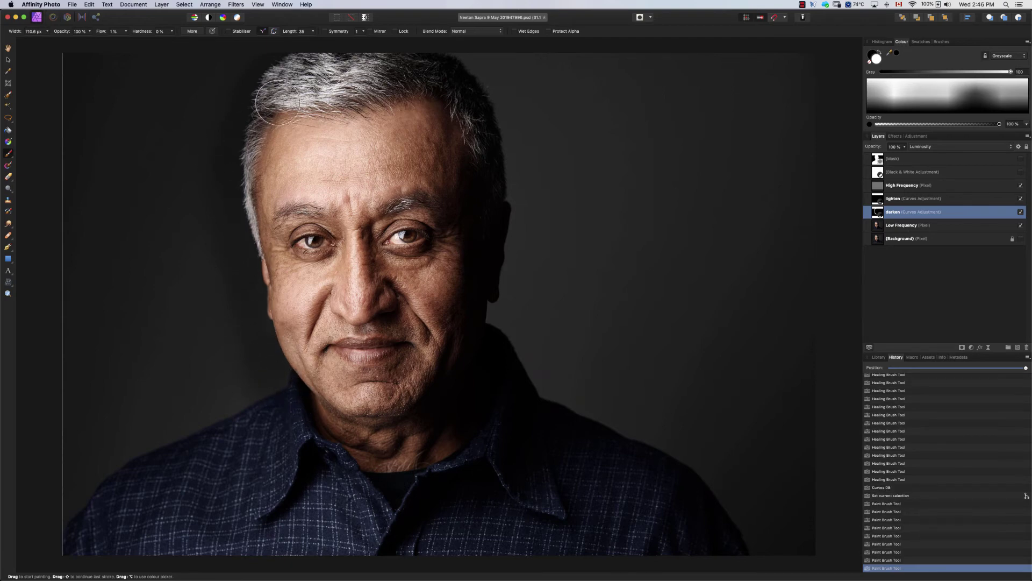
Step: Duplicate the hidden subject mask at the top of the layer stack, nest the copy inside the darken adjustment and make it visible
click(898, 160)
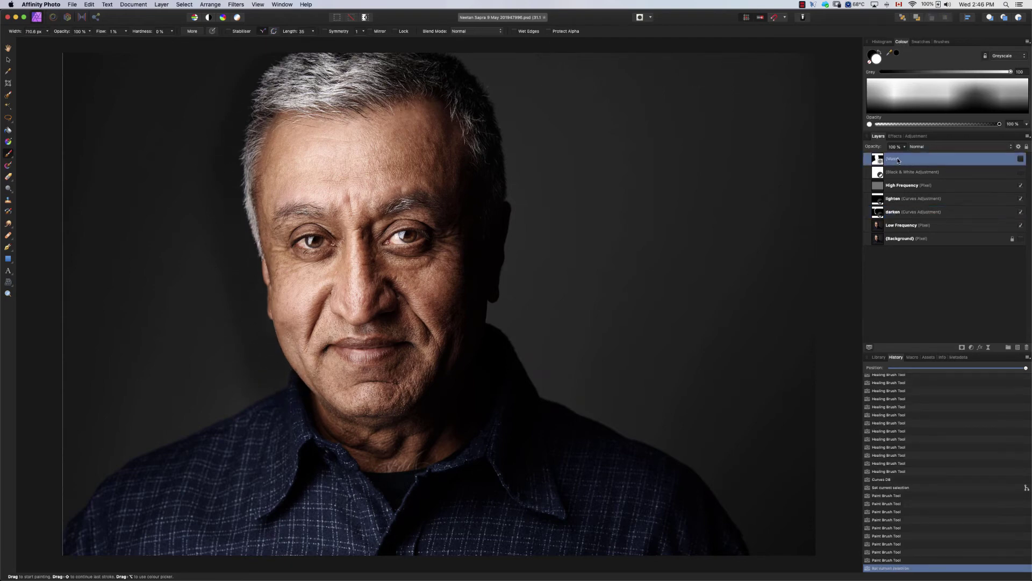
key(super+j)
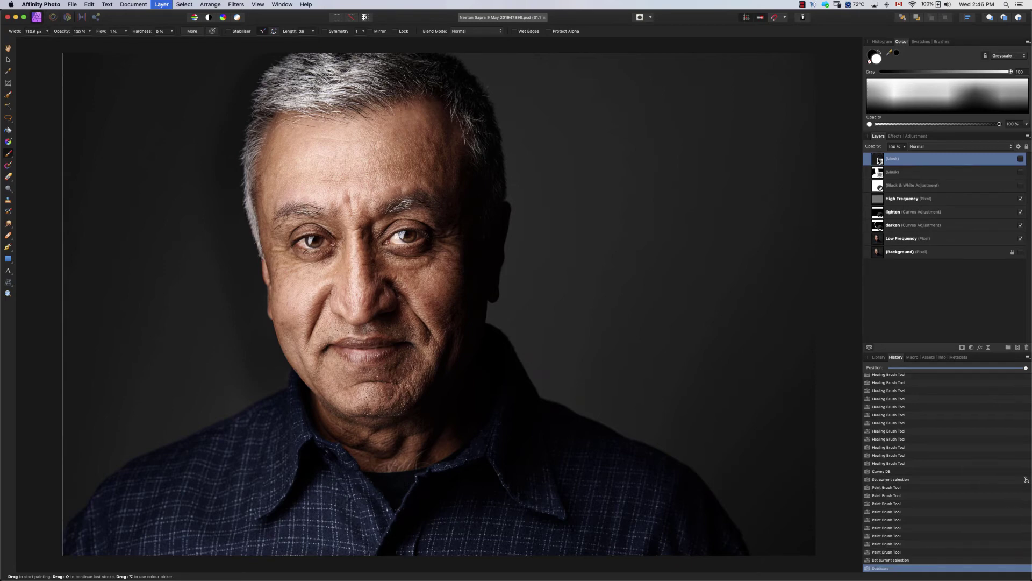
drag(880, 174, 881, 228)
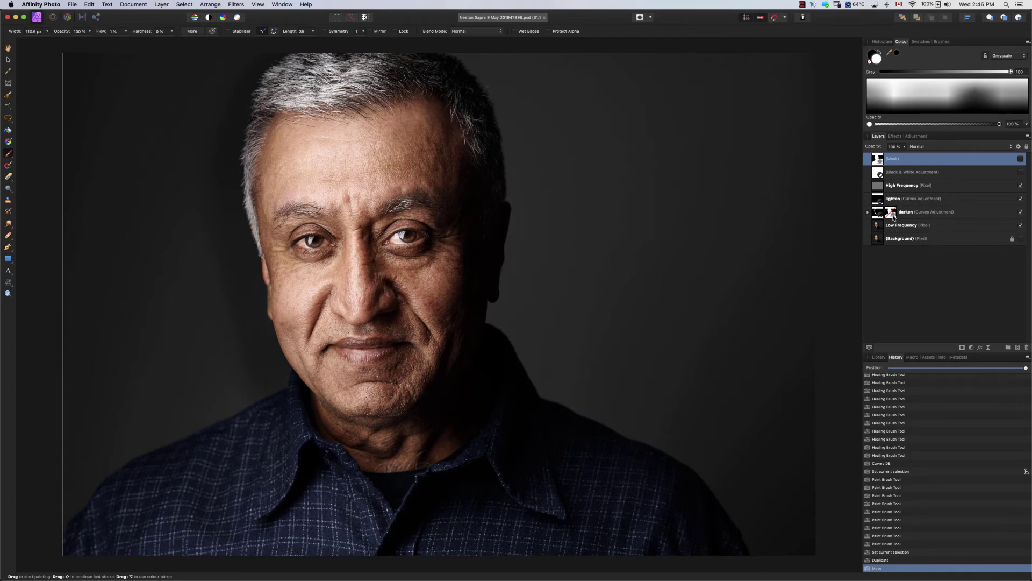
click(867, 213)
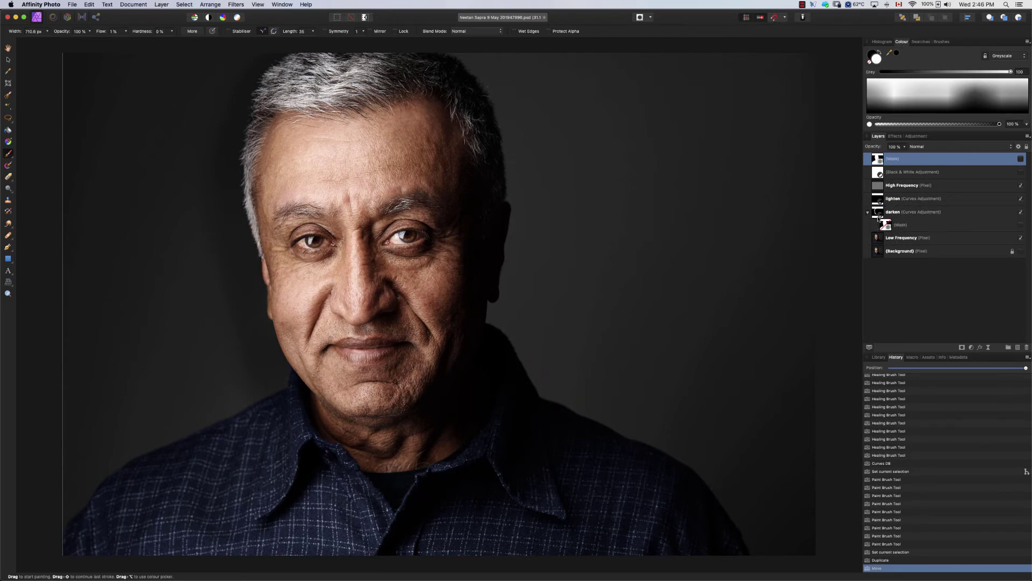
click(1021, 225)
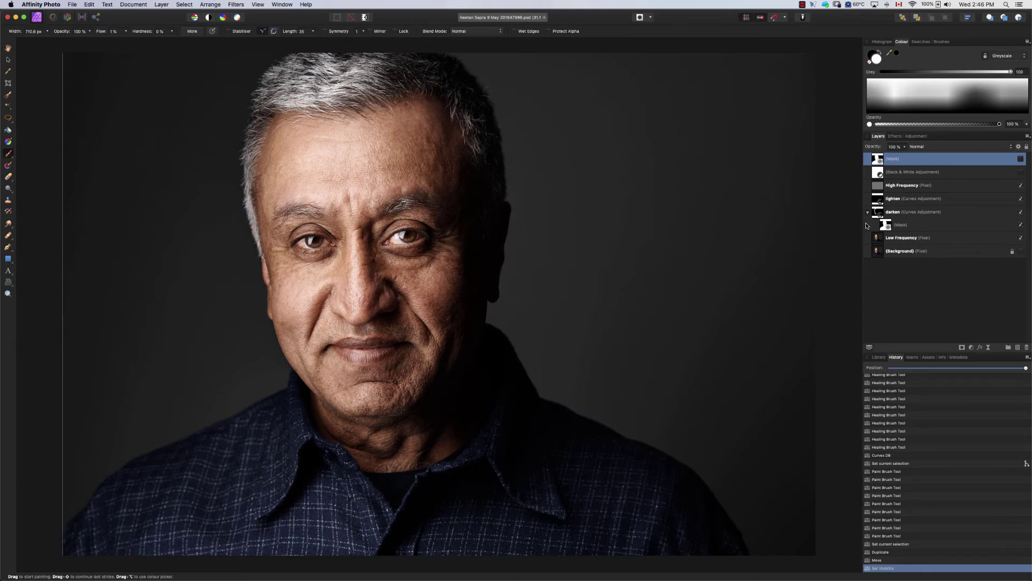
Step: Preview the original subject mask on the whole image, hide it again, and compare the portrait with the darken adjustment off and on
click(1021, 160)
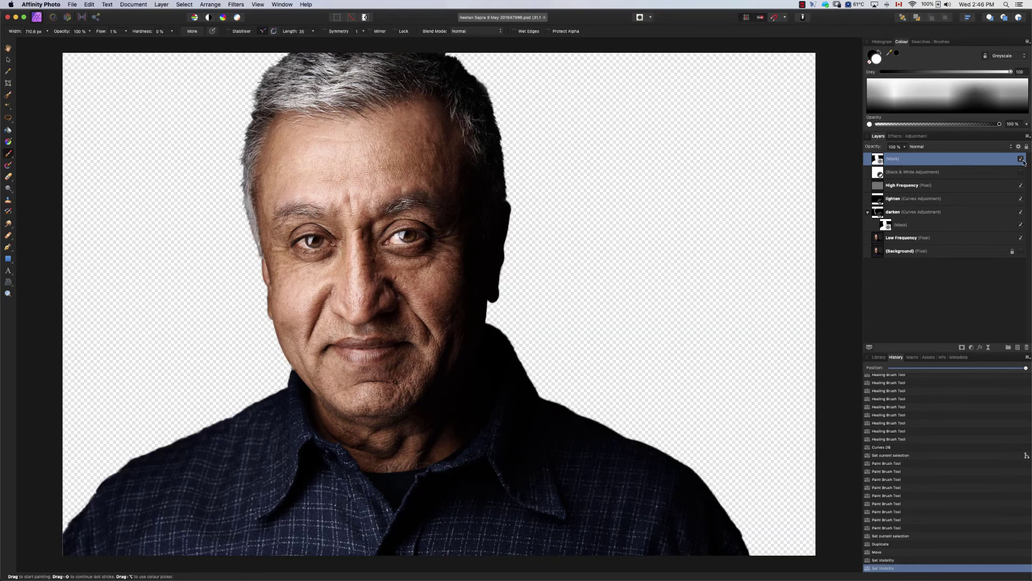
click(1021, 159)
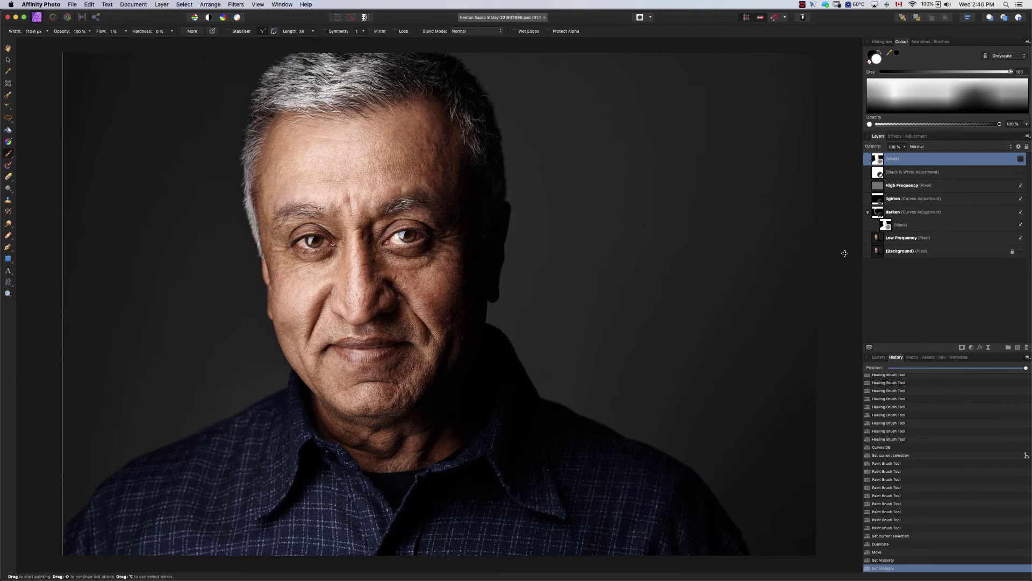
click(868, 214)
click(1021, 213)
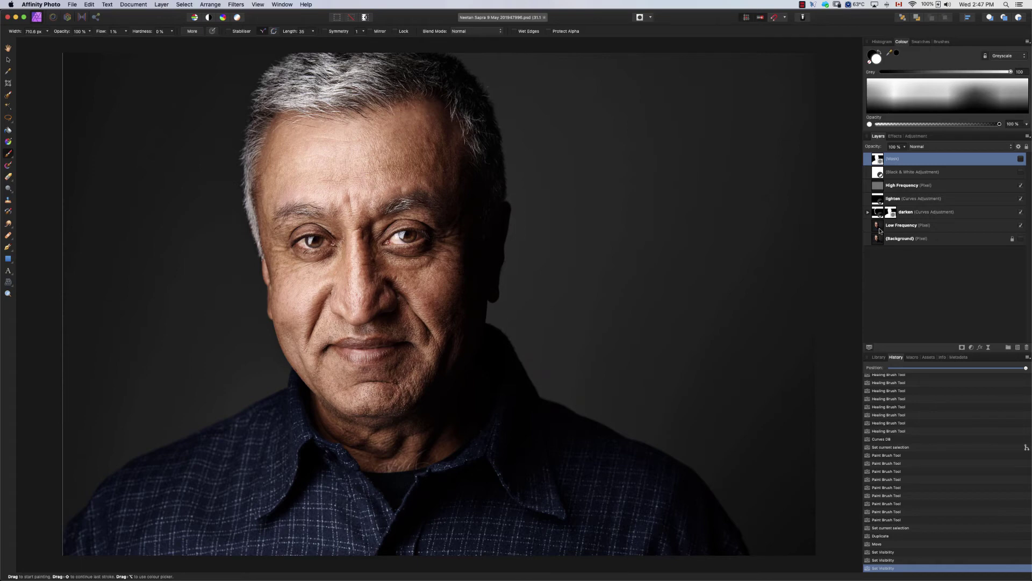
Step: On the lighten adjustment, paint white over both eyes with a 162.1 px Paint Brush at 25% hardness and 1% flow
click(899, 200)
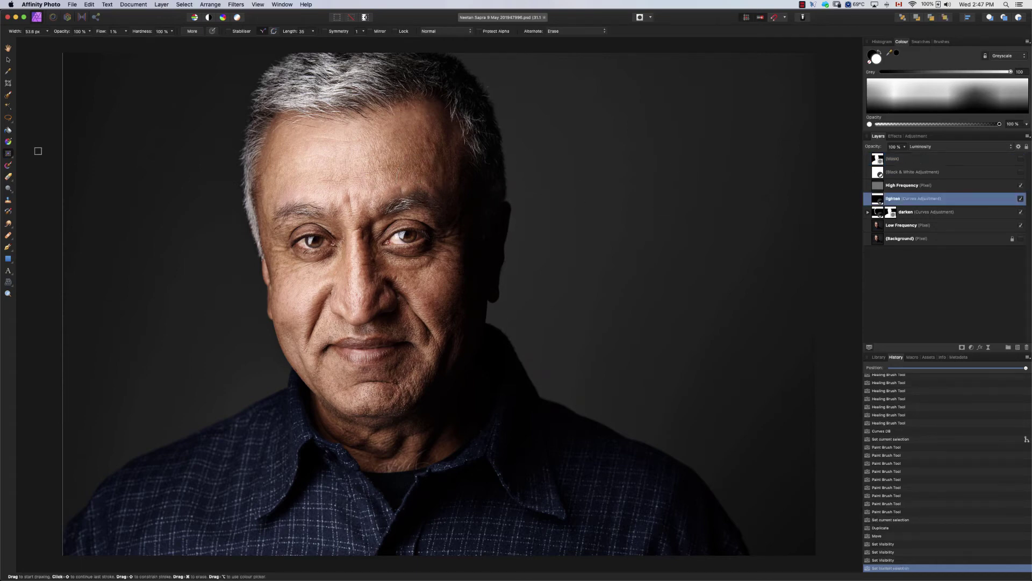
key(b)
click(9, 154)
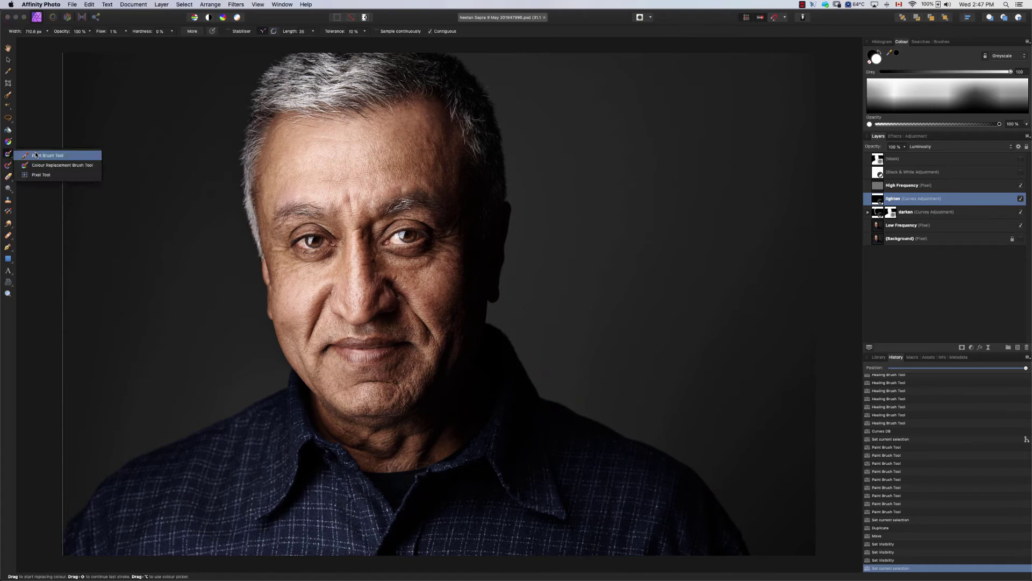
click(34, 150)
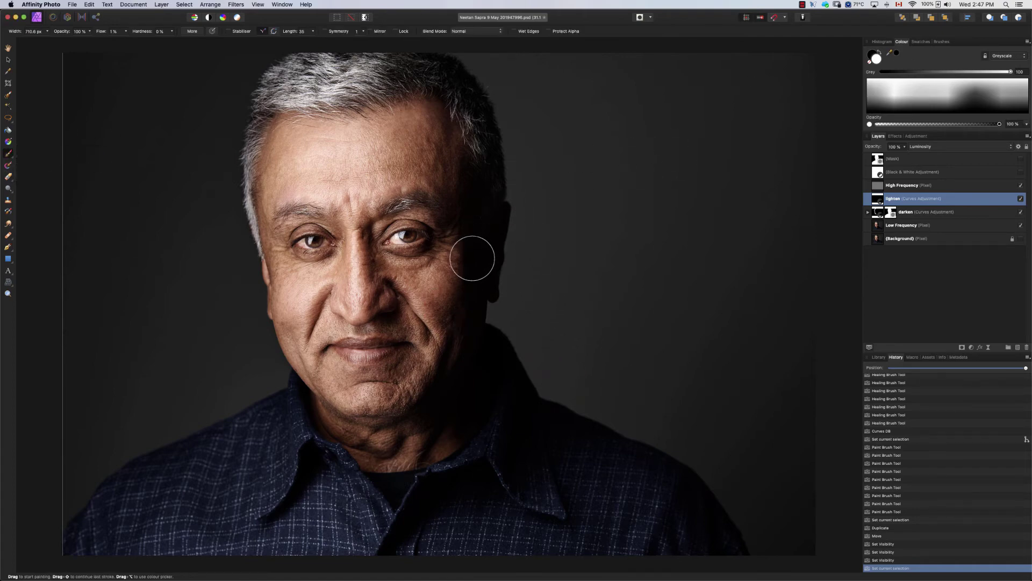
scroll(474, 252, up, 2)
scroll(427, 276, up, 5)
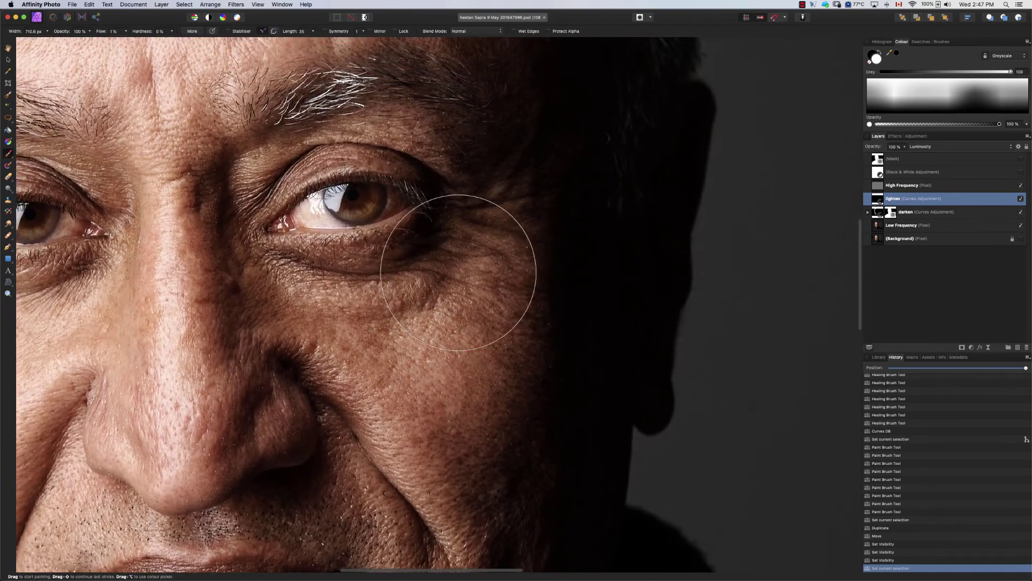
drag(461, 272, 344, 258)
drag(344, 207, 351, 203)
scroll(350, 203, left, 5)
drag(134, 213, 144, 207)
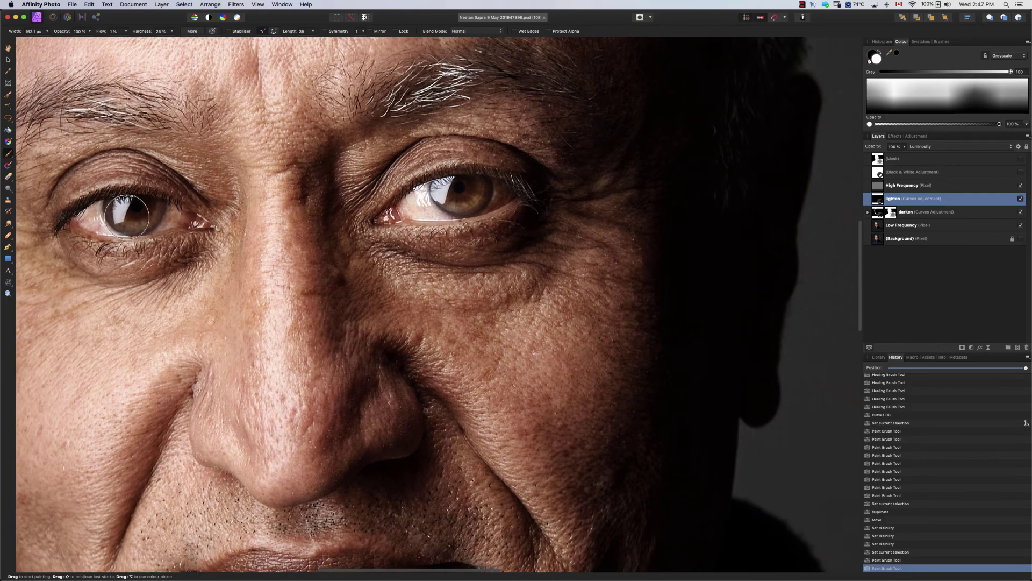
Step: Lighten the highlight down the nose with a larger Paint Brush at 12% hardness
scroll(384, 236, down, 5)
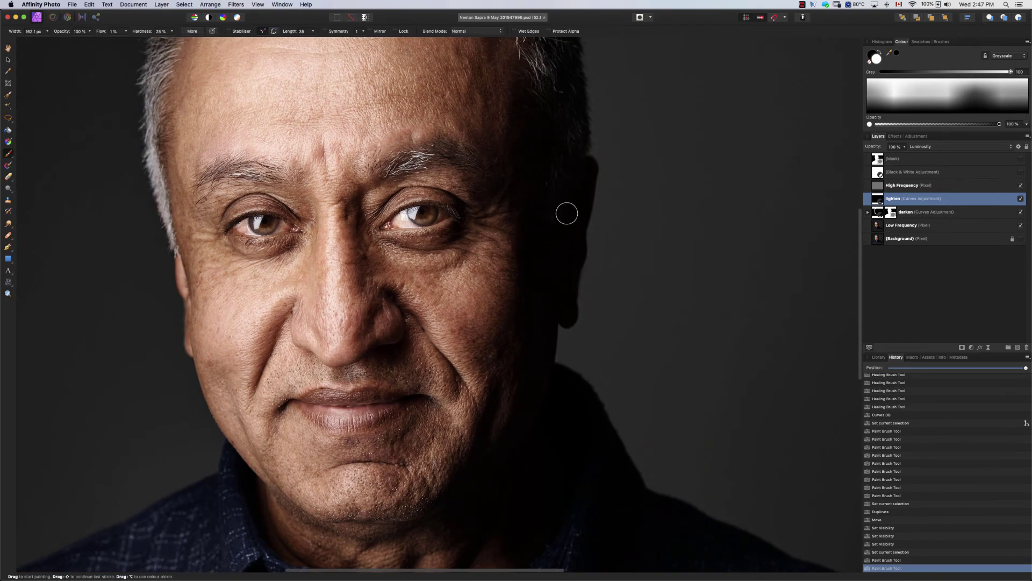
scroll(540, 217, down, 3)
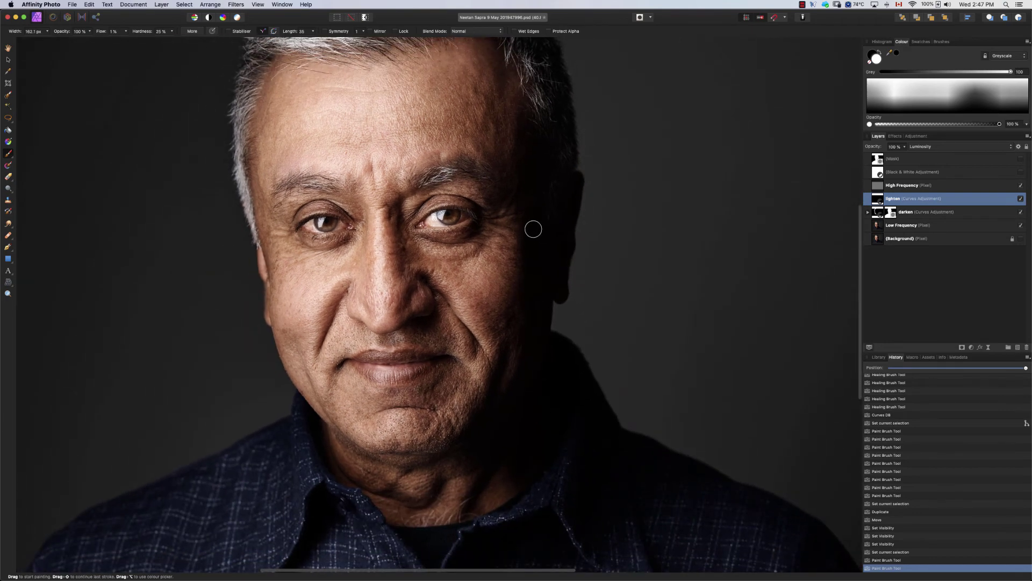
scroll(533, 226, up, 2)
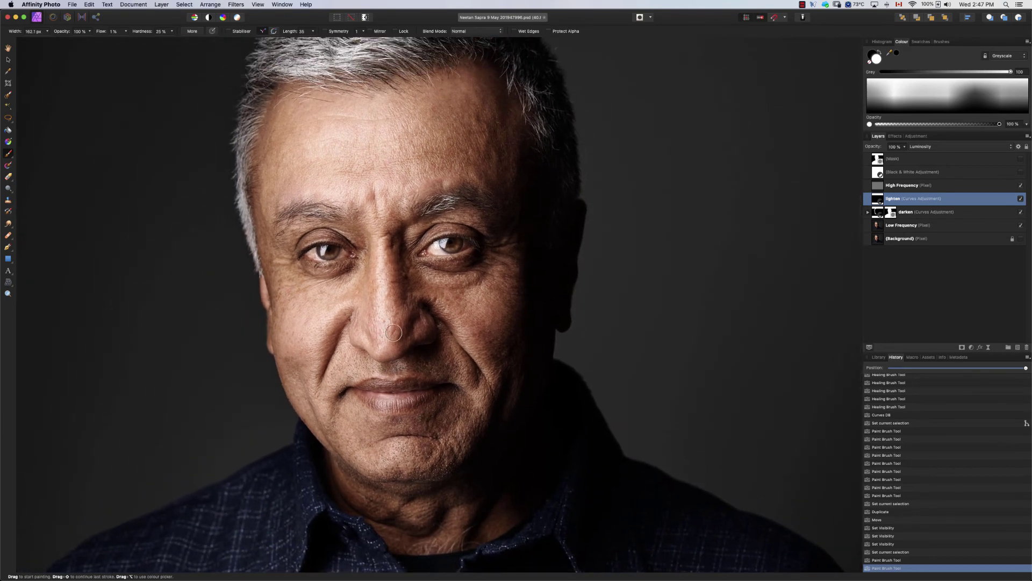
drag(391, 330, 390, 326)
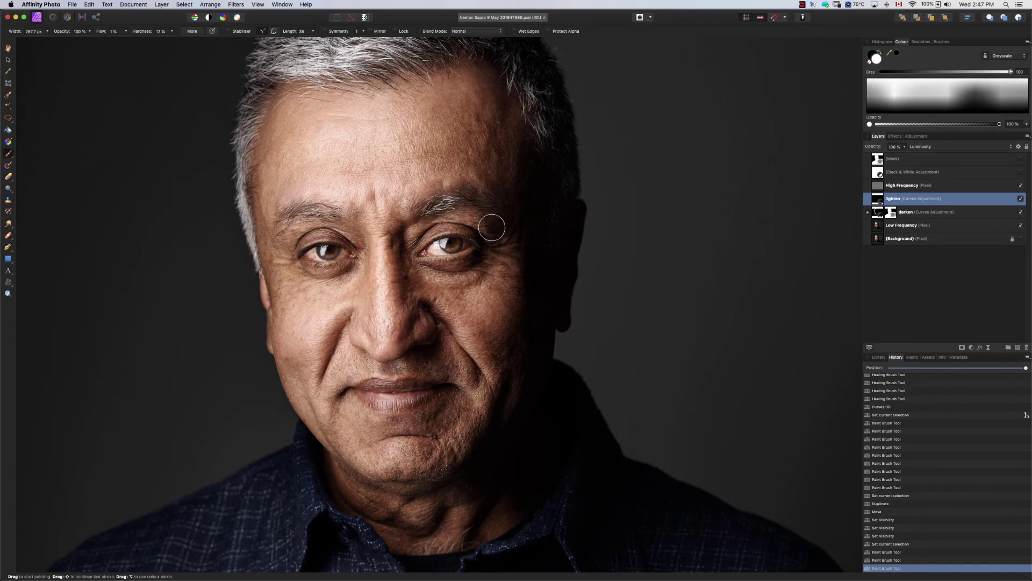
scroll(644, 201, down, 3)
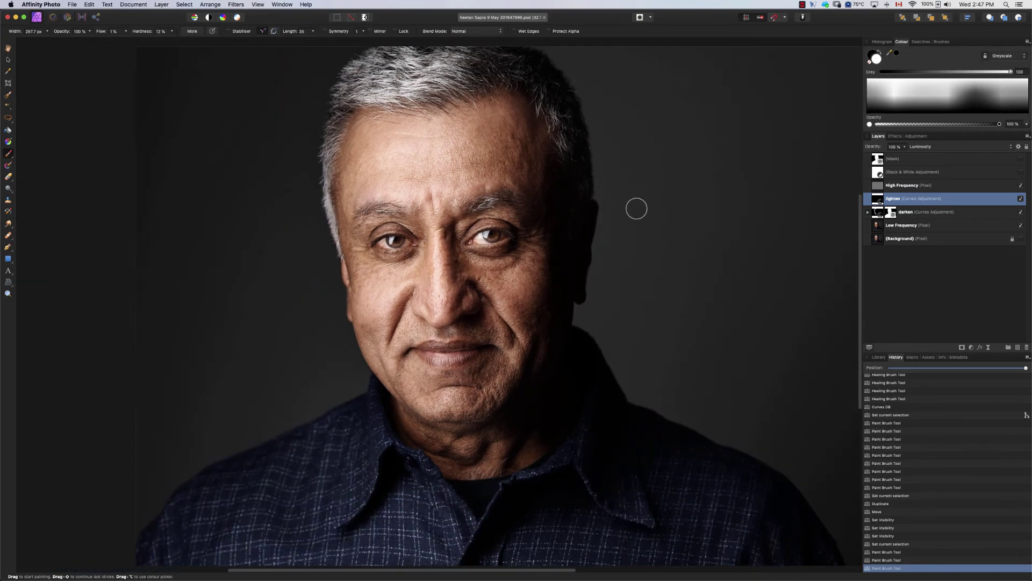
Step: Reduce the brush to 164.5 px, undo the first lower-lip stroke and repaint the lightening across the lips
scroll(429, 428, up, 3)
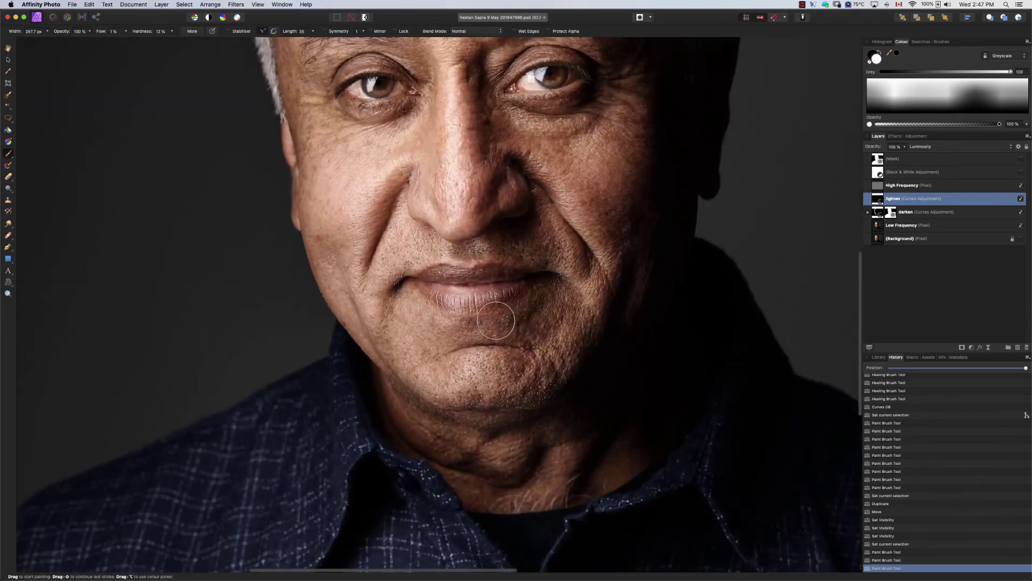
key(bracketleft)
key(bracketleft)
key(bracketleft)
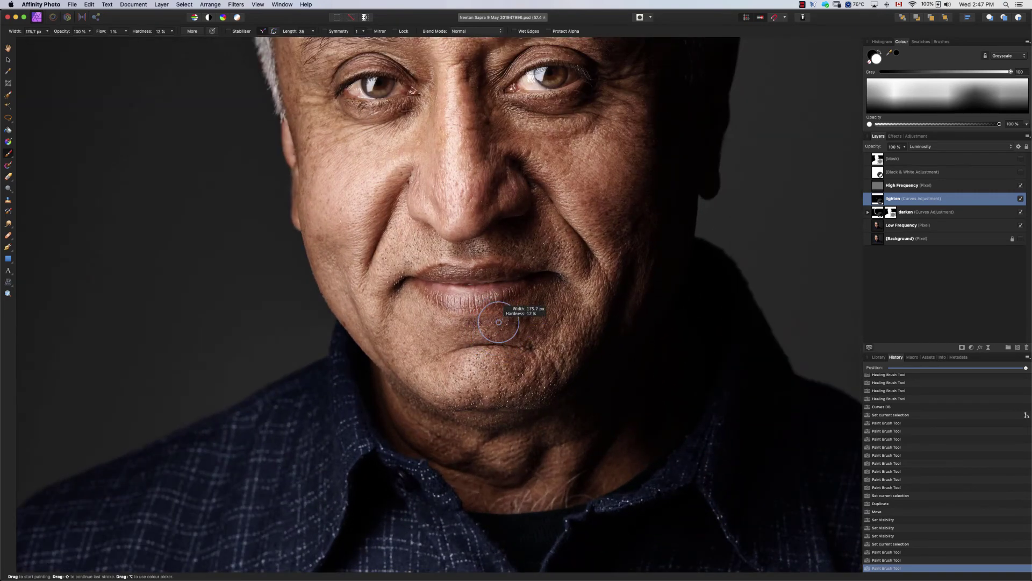
drag(461, 300, 494, 296)
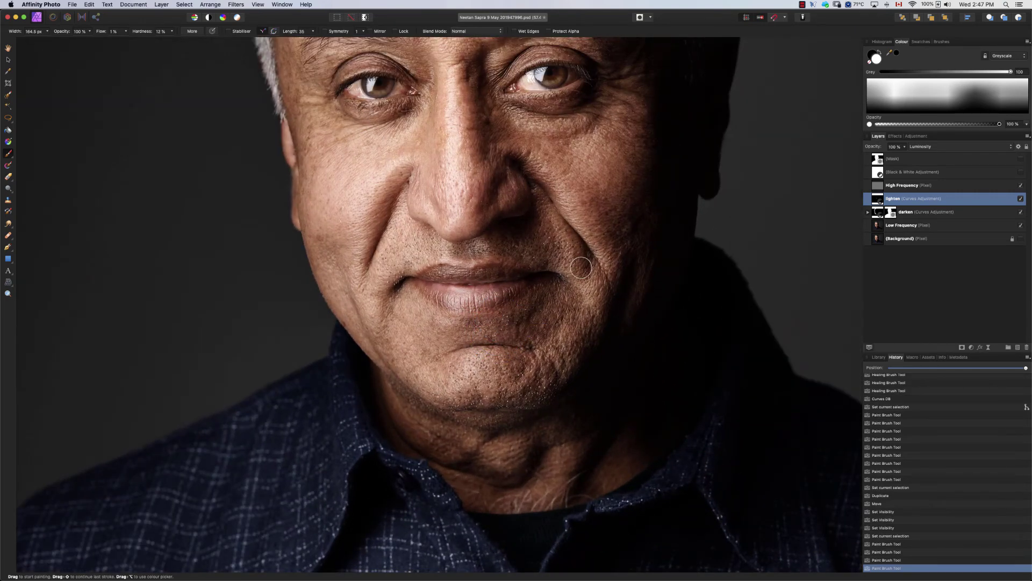
key(super+z)
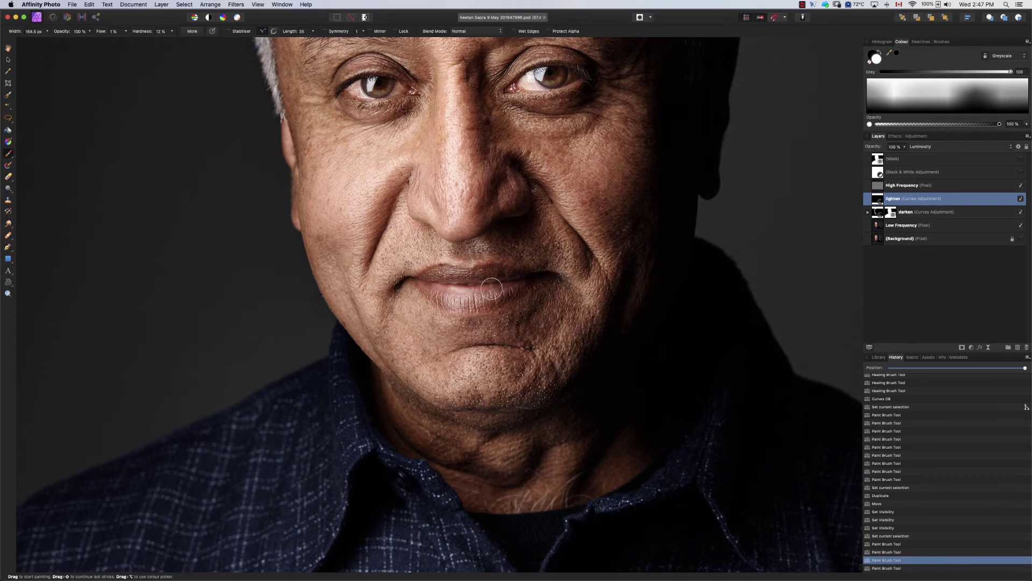
drag(499, 265, 449, 272)
click(447, 273)
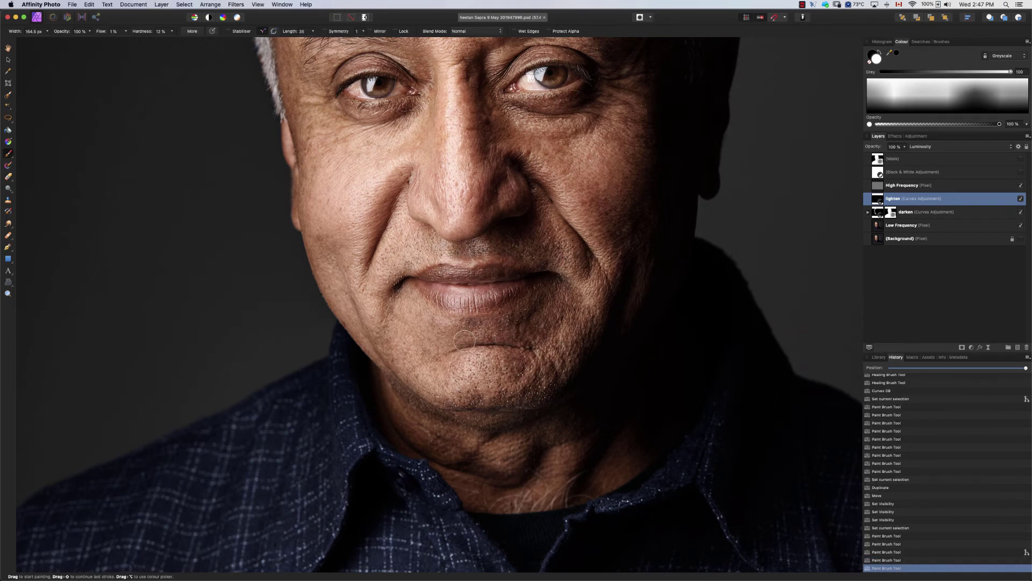
Step: Apply the 2.5px Blur macro to the lighten adjustment and collapse its nested blur filter
scroll(462, 326, down, 3)
scroll(513, 337, up, 5)
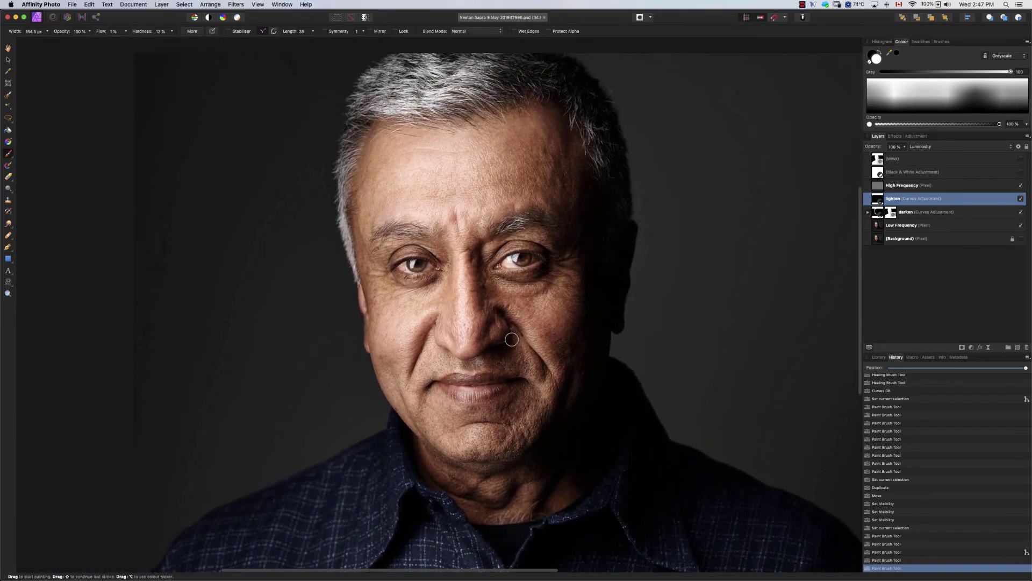
scroll(512, 336, down, 5)
scroll(512, 336, right, 5)
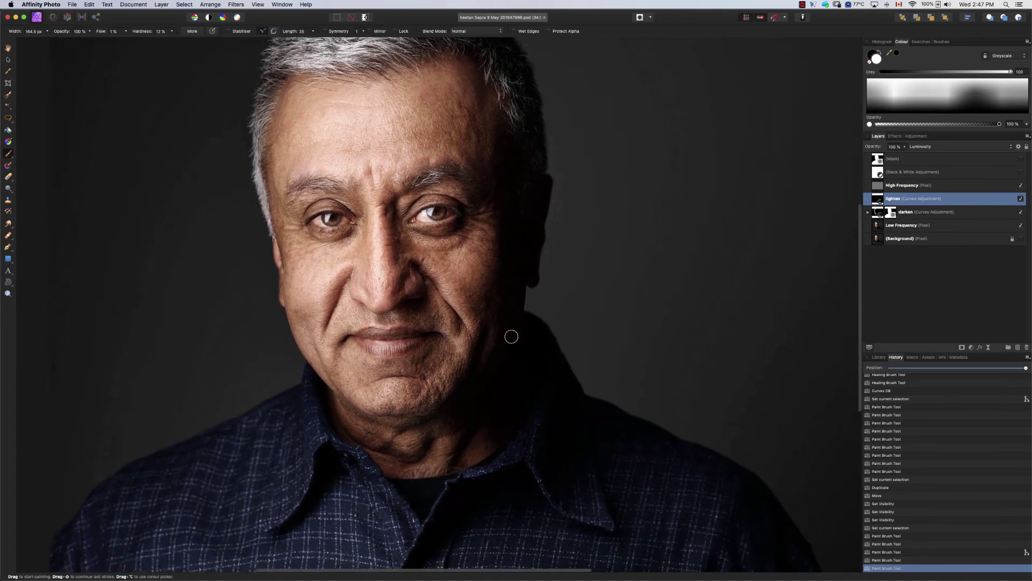
scroll(509, 335, down, 1)
scroll(510, 335, left, 1)
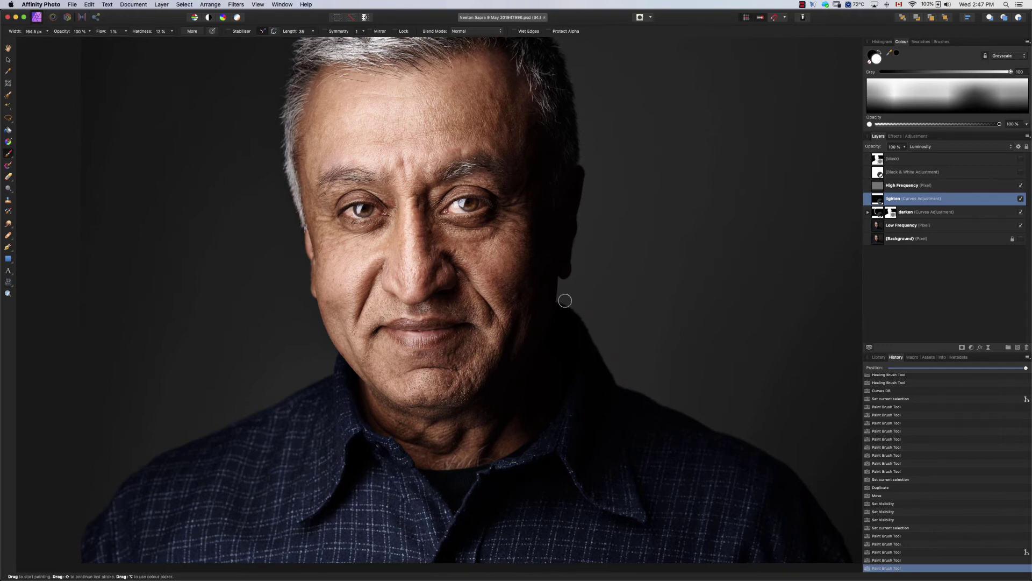
click(879, 357)
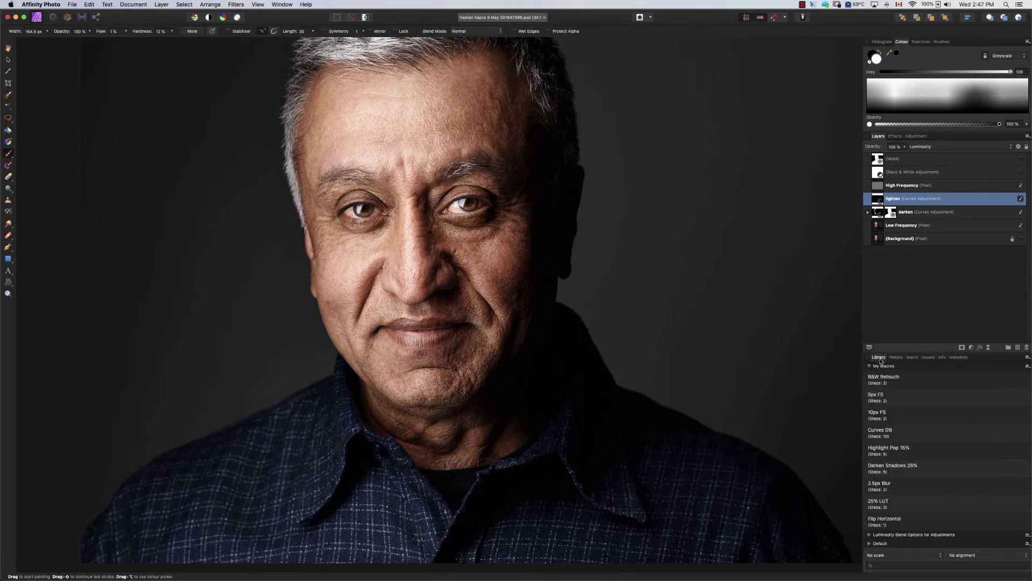
click(878, 485)
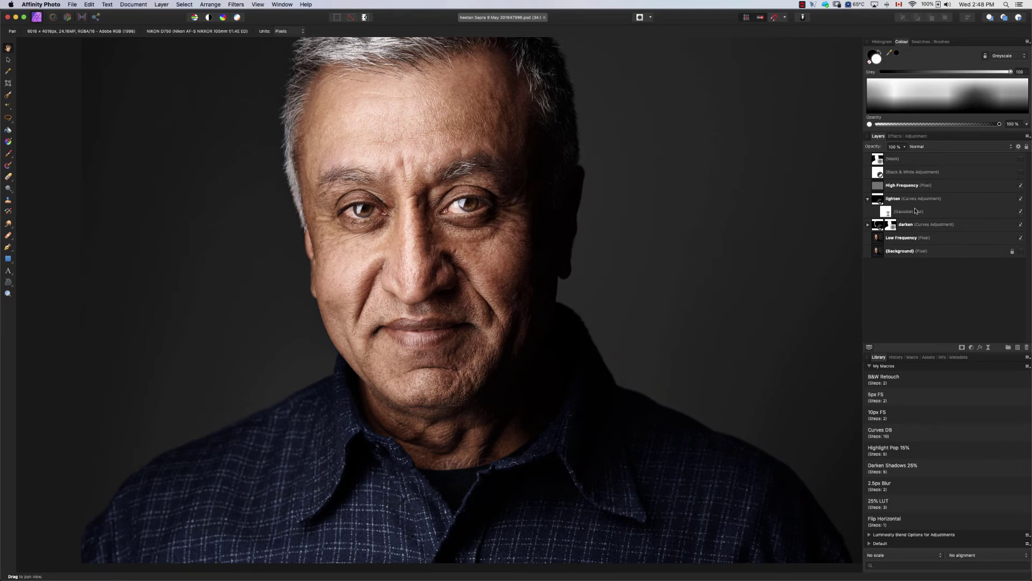
click(869, 199)
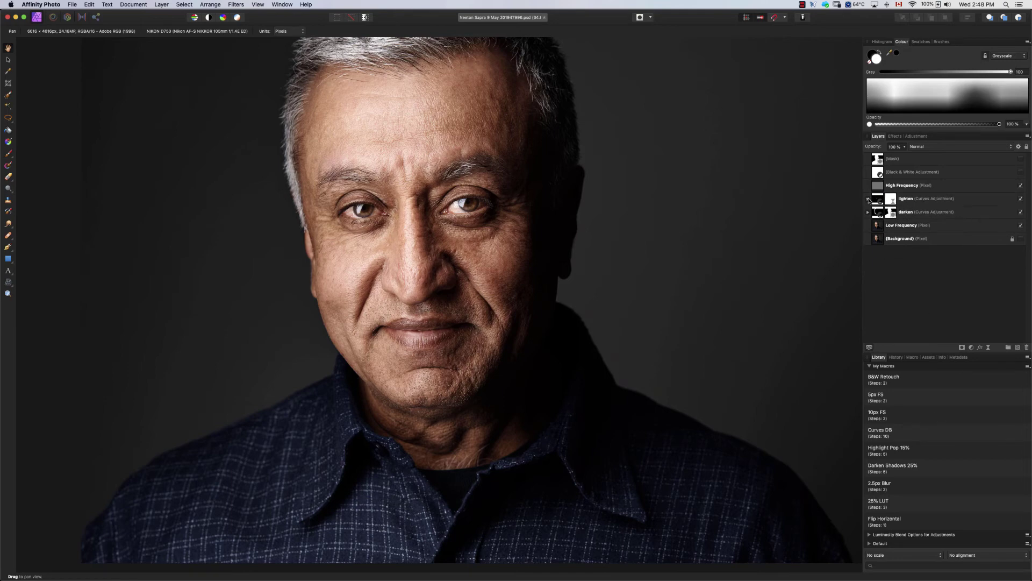
Step: Compare the portrait with the lighten adjustment switched off and on
click(1021, 202)
click(1022, 202)
click(1021, 202)
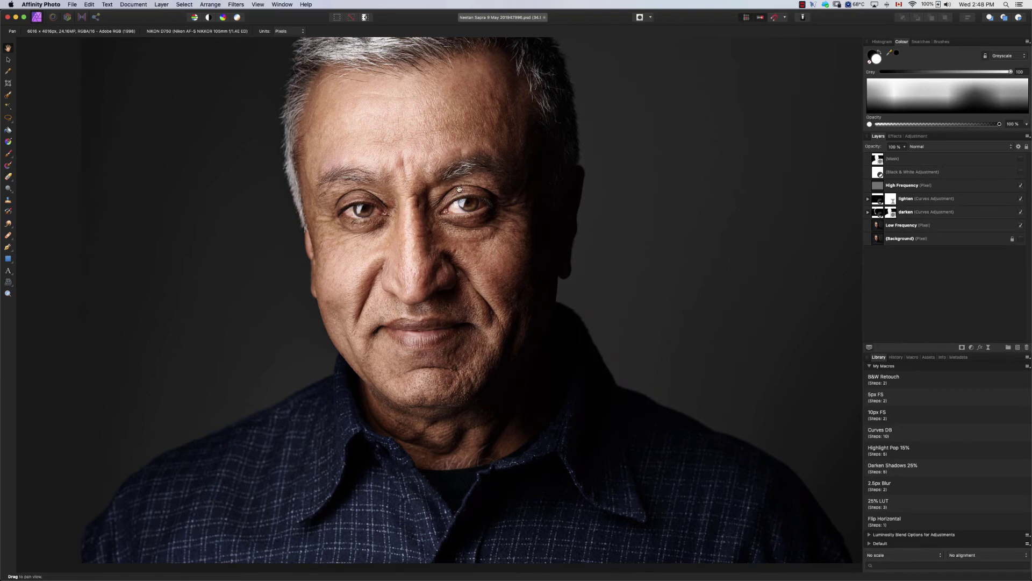
click(1022, 202)
click(1022, 202)
Step: Add an HSL adjustment above the lighten curves and set the Saturation Shift of the reds to -100%
key(super+0)
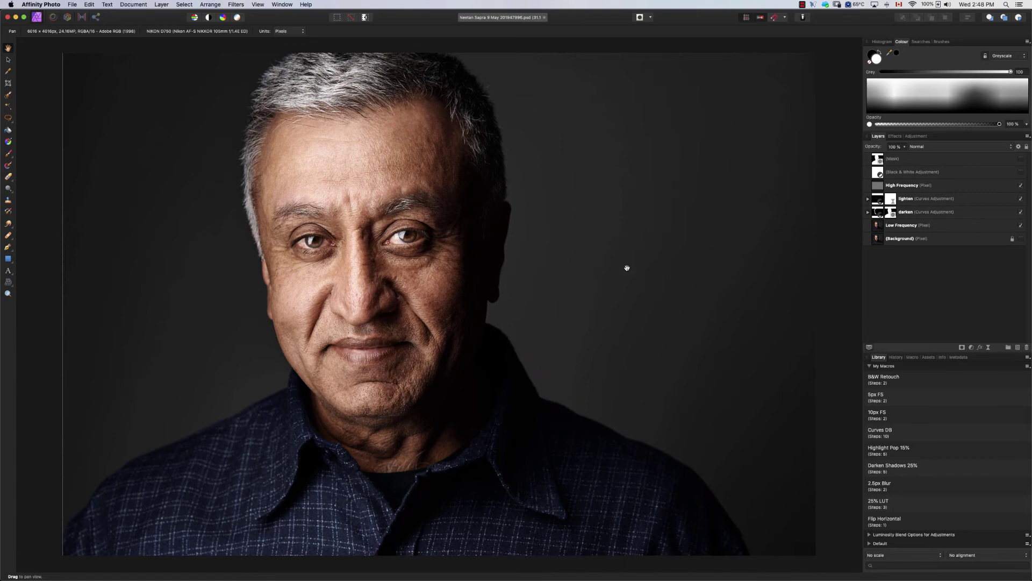
click(880, 201)
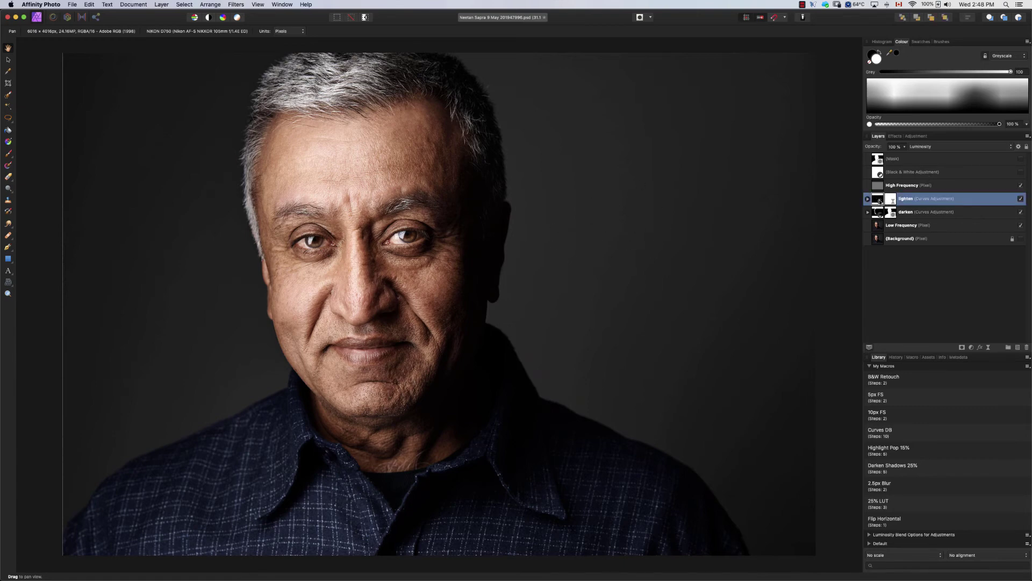
click(971, 348)
click(968, 369)
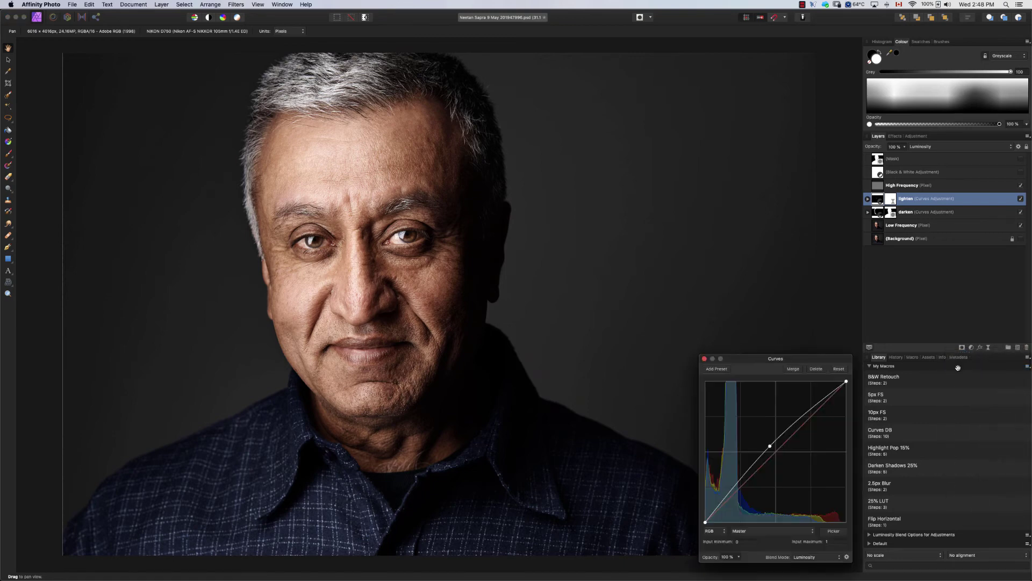
click(753, 486)
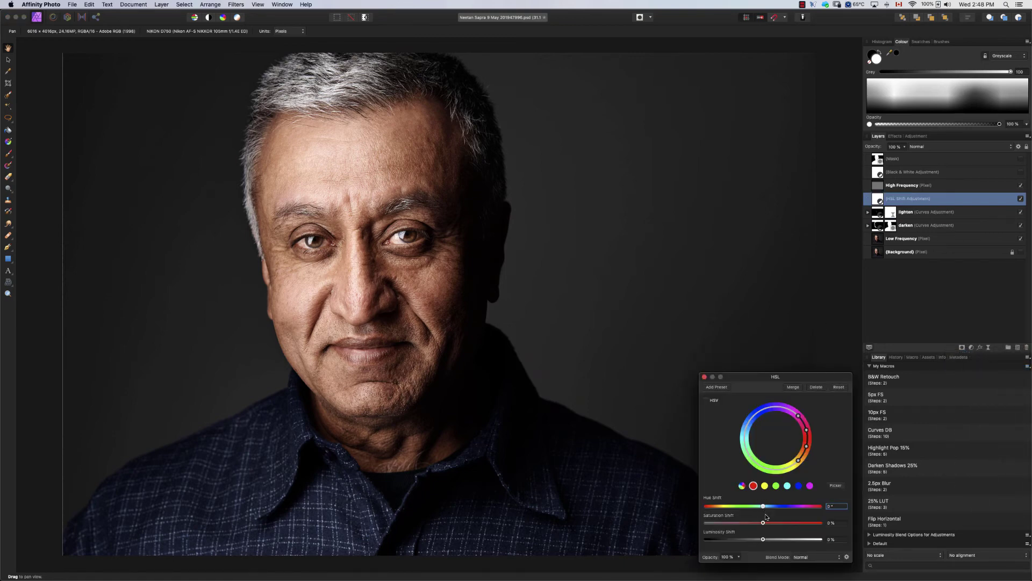
drag(763, 523, 639, 523)
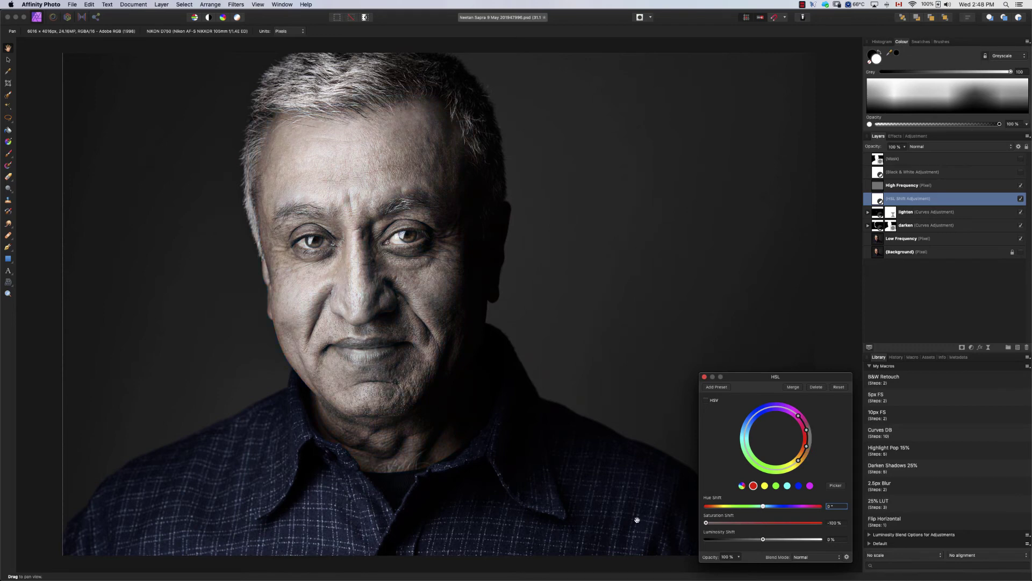
click(704, 377)
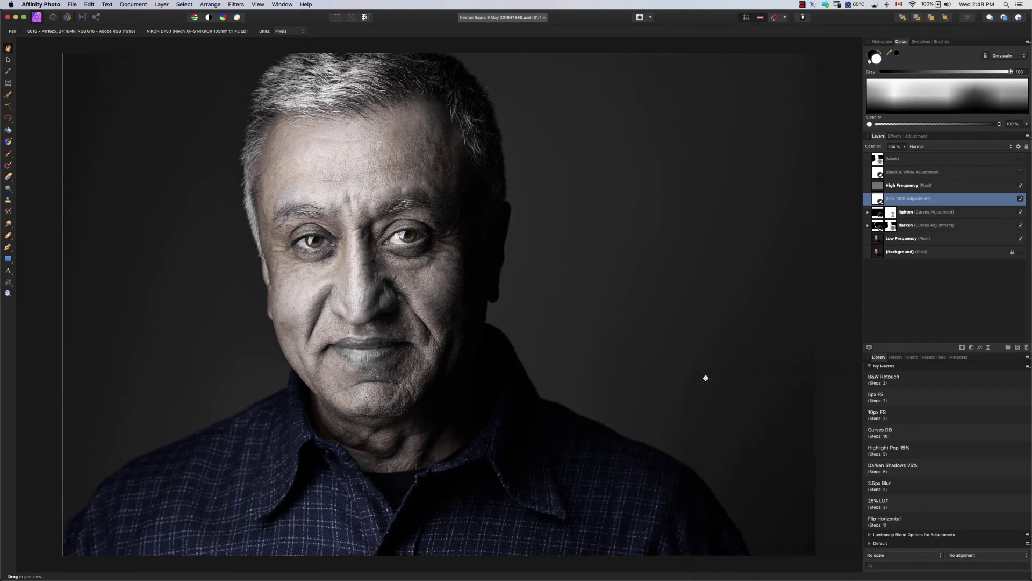
Step: Make the saved subject mask visible, attach it to the HSL adjustment and invert it so only the background is desaturated
click(881, 164)
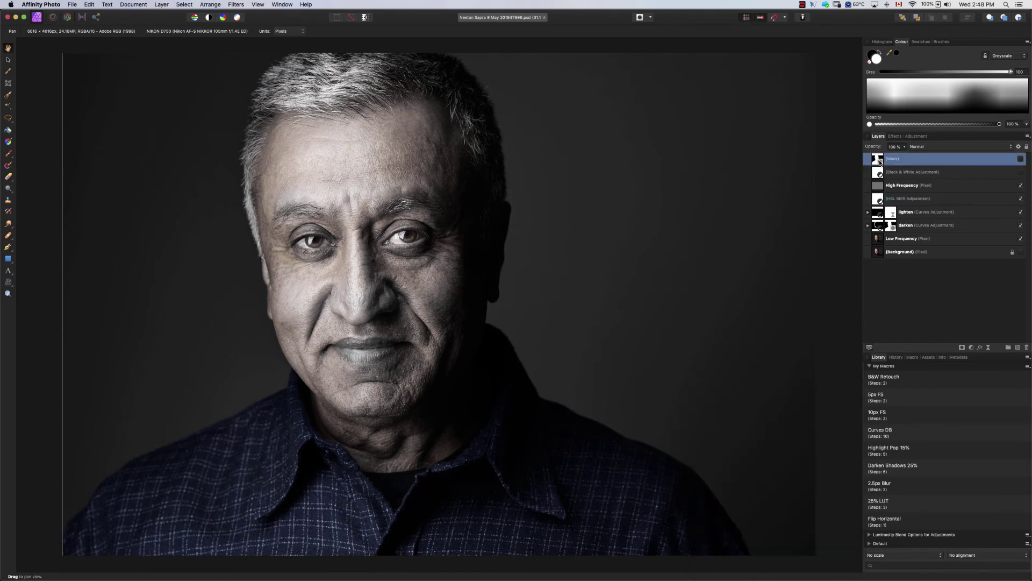
click(1020, 159)
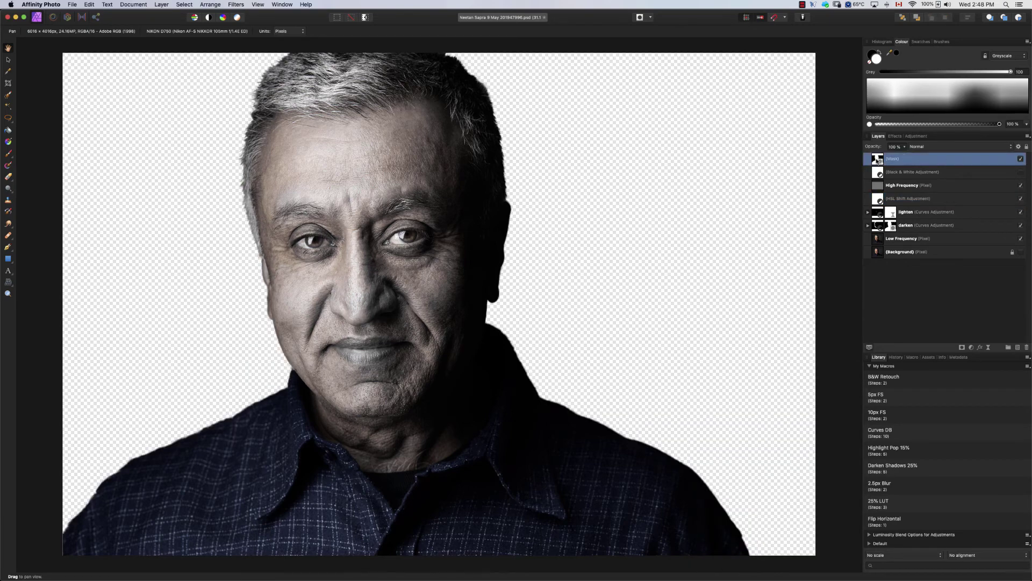
drag(878, 160, 888, 200)
click(890, 199)
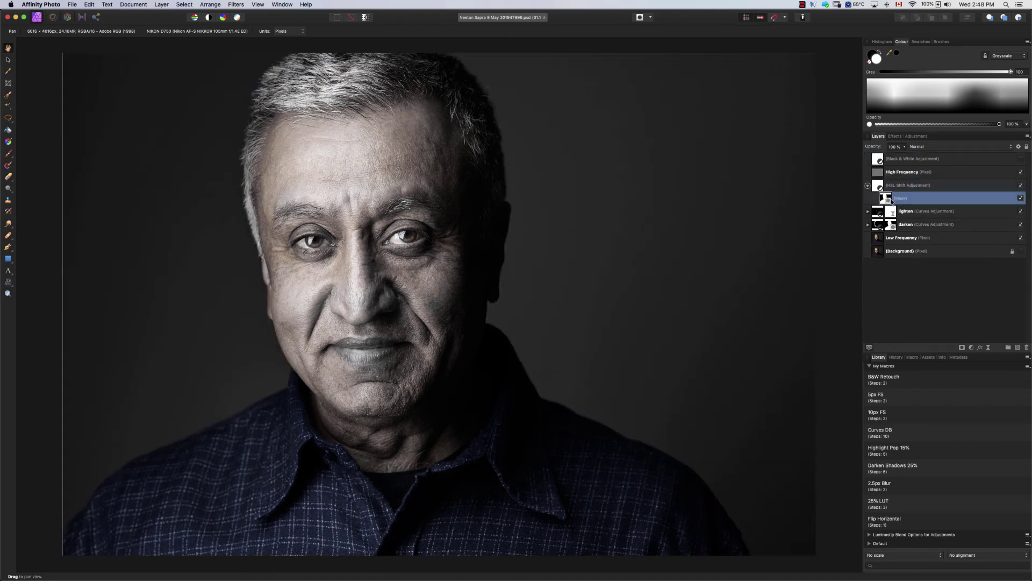
key(super+i)
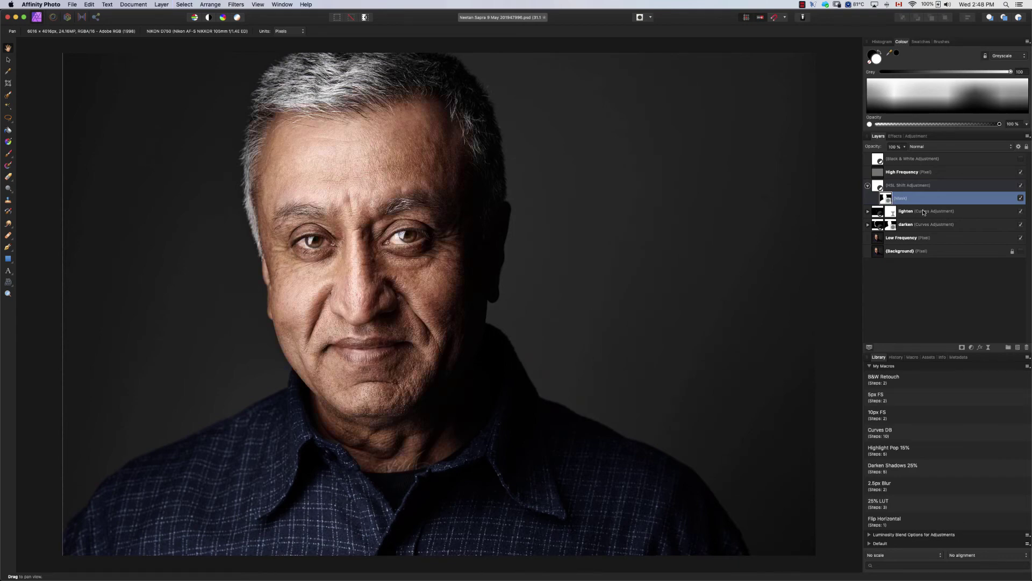
click(868, 185)
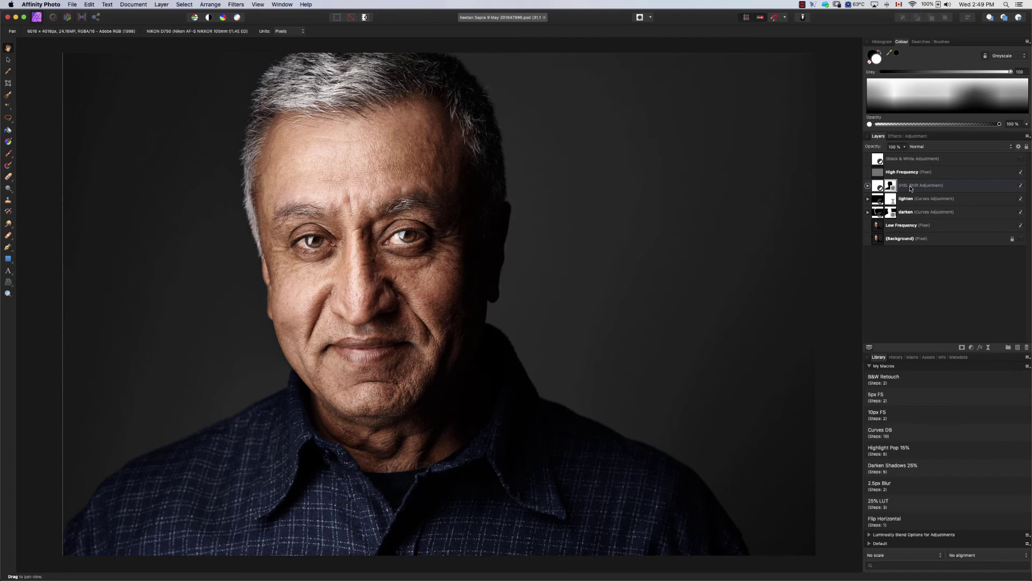
Step: Apply the 25% LUT macro above the High Frequency layer
key(super+0)
click(875, 177)
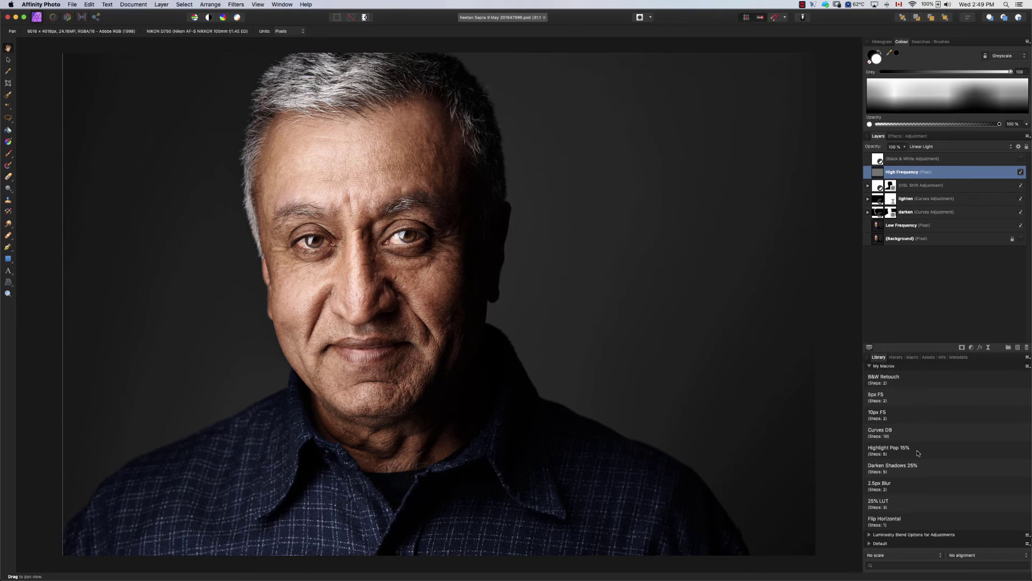
click(877, 507)
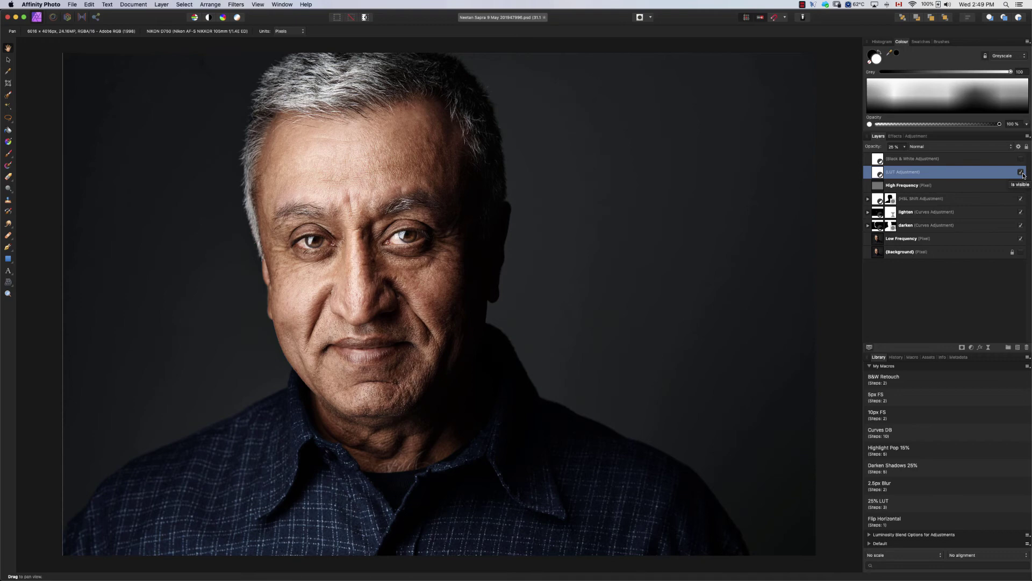
Step: Save the layered document in the Guest Retouch folder on the Desktop, keeping the suggested file name
click(73, 4)
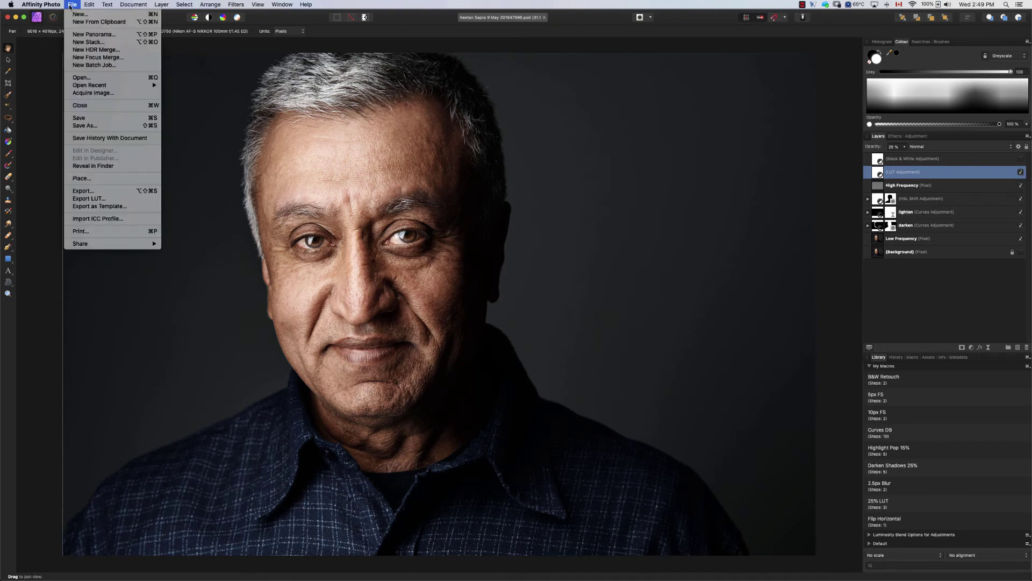
click(100, 123)
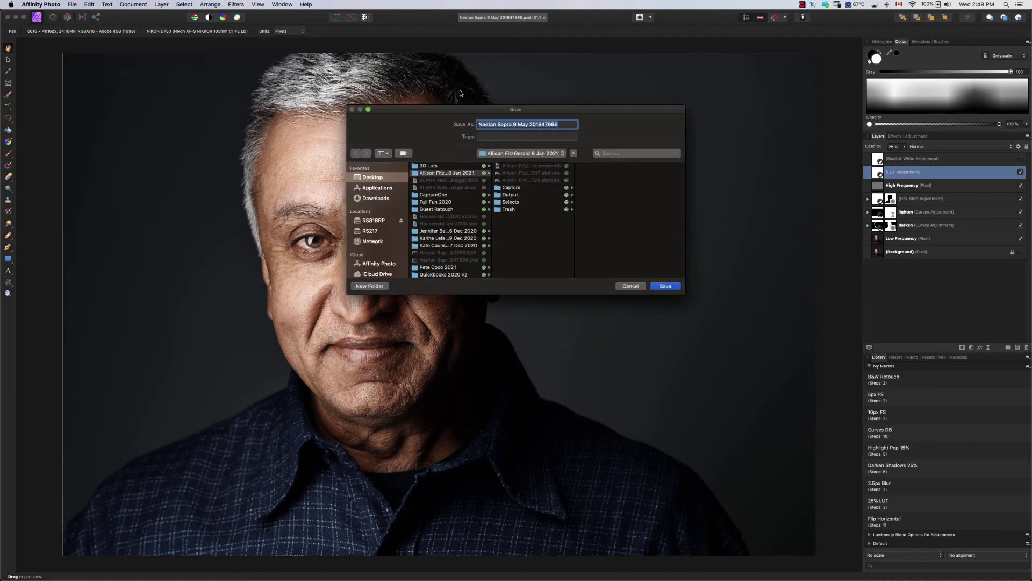
click(369, 179)
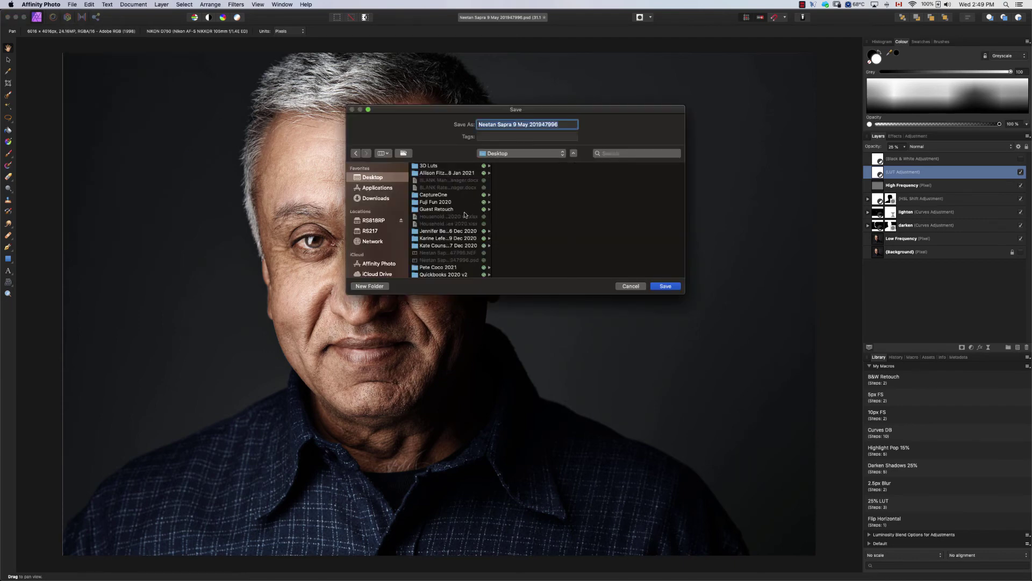
click(446, 210)
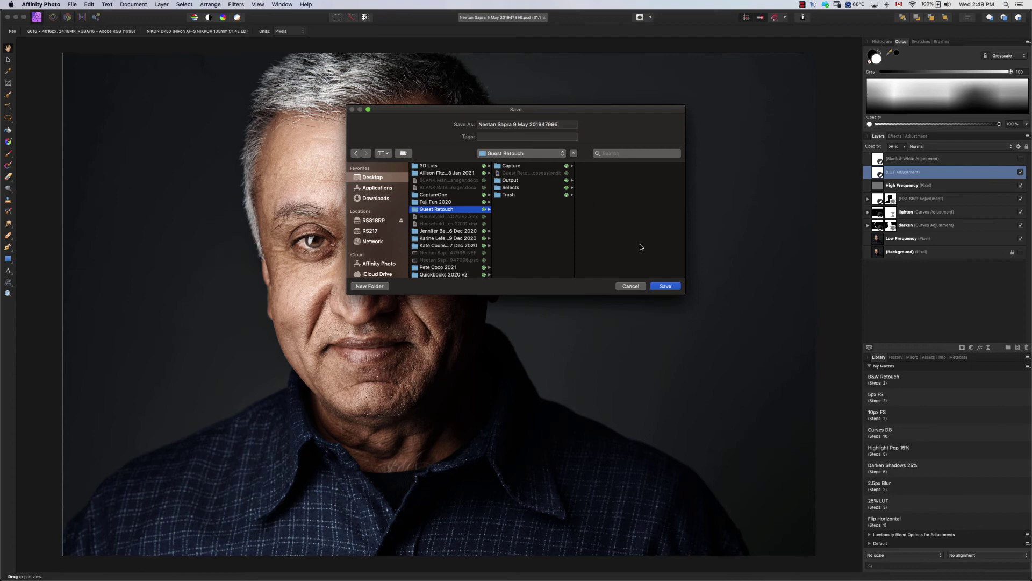
click(667, 287)
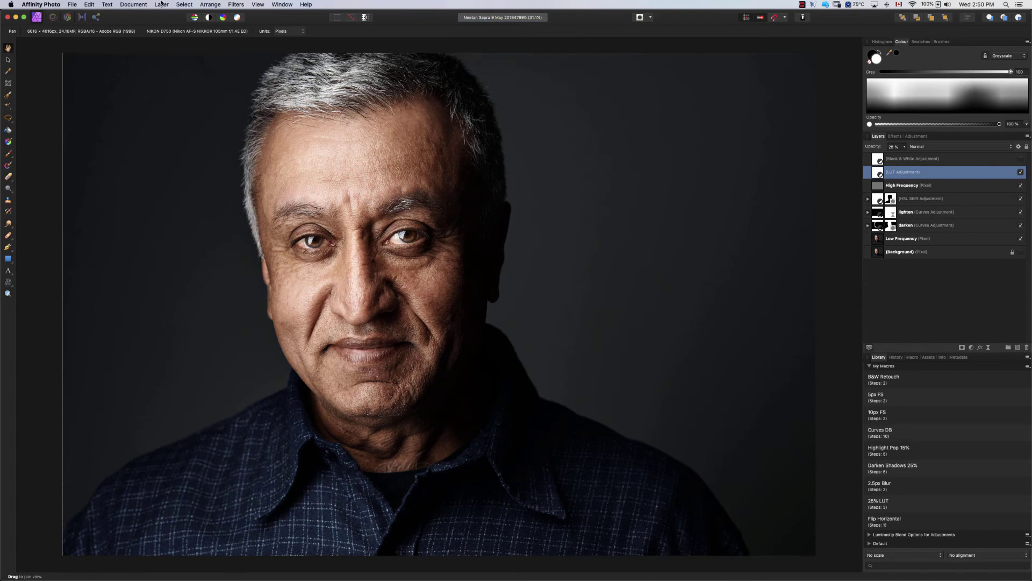
Step: Export the whole document as PSD (preserve accuracy) to the Capture folder inside Guest Retouch, replacing the existing file
click(70, 5)
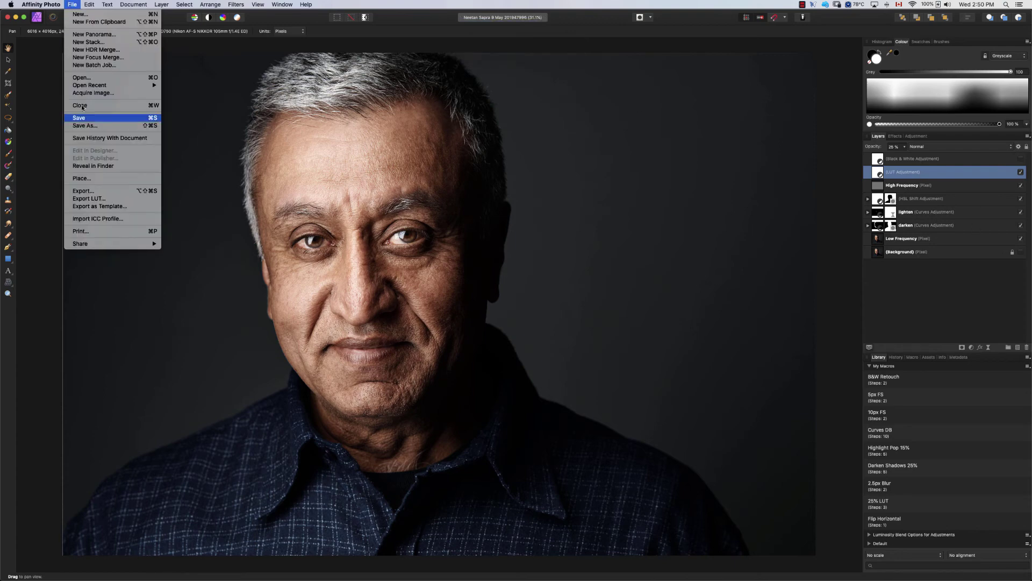
click(94, 191)
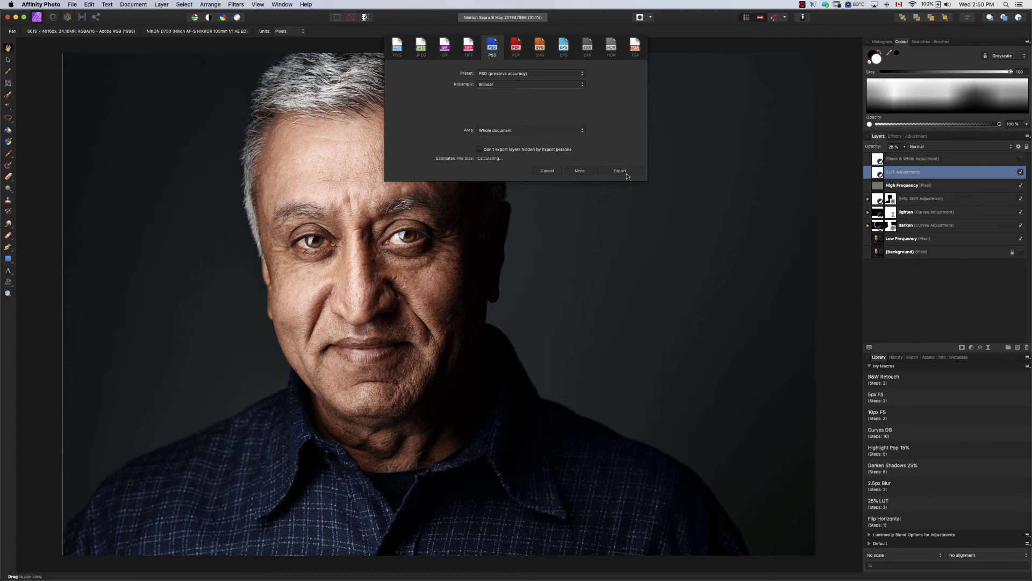
key(Return)
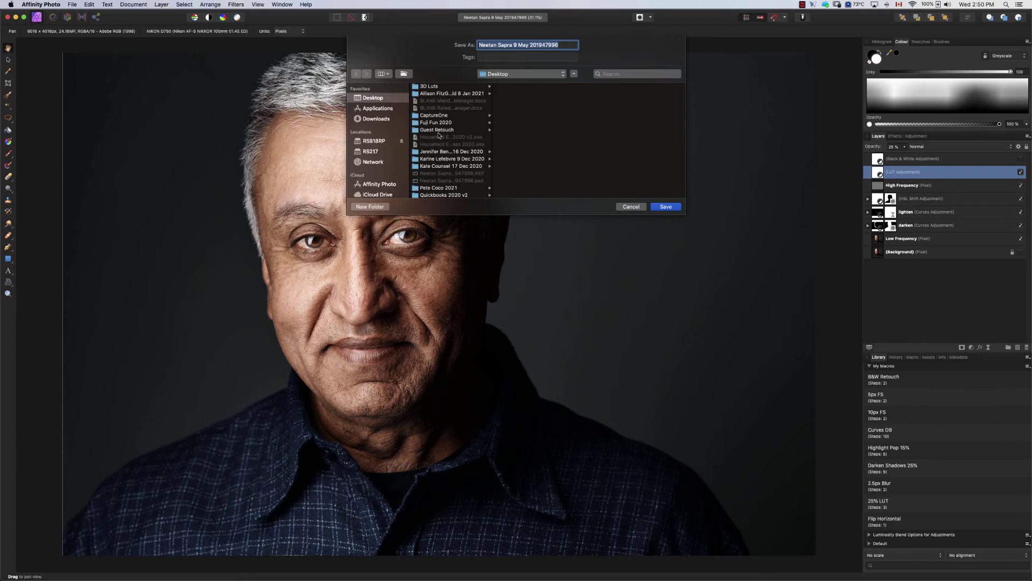
click(438, 132)
click(502, 88)
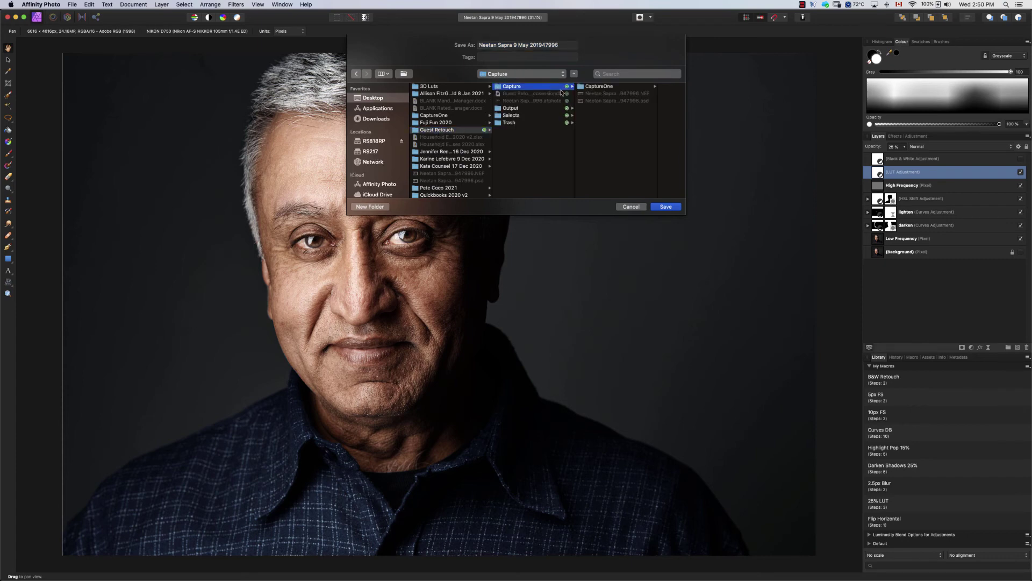
click(667, 207)
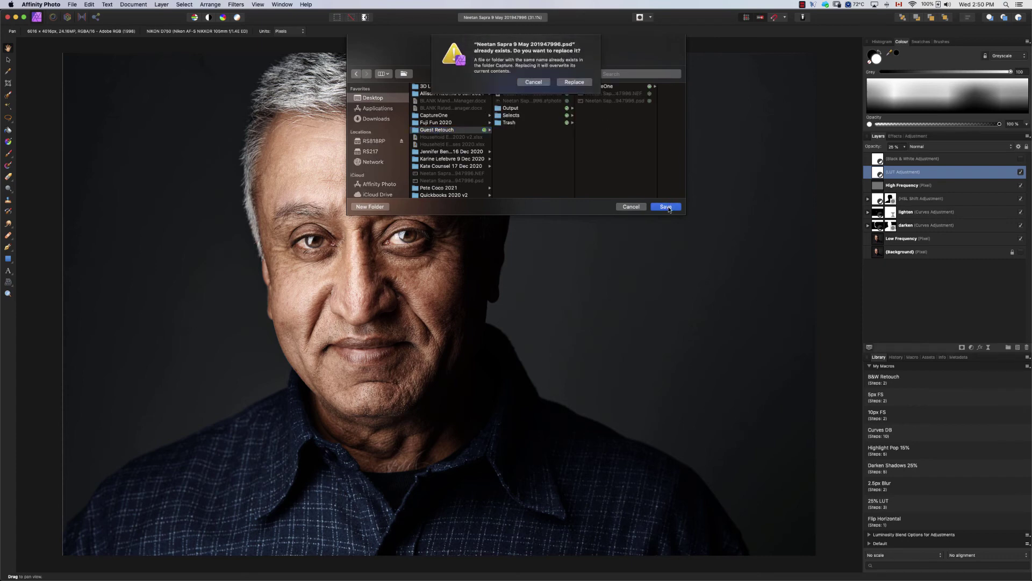
click(580, 86)
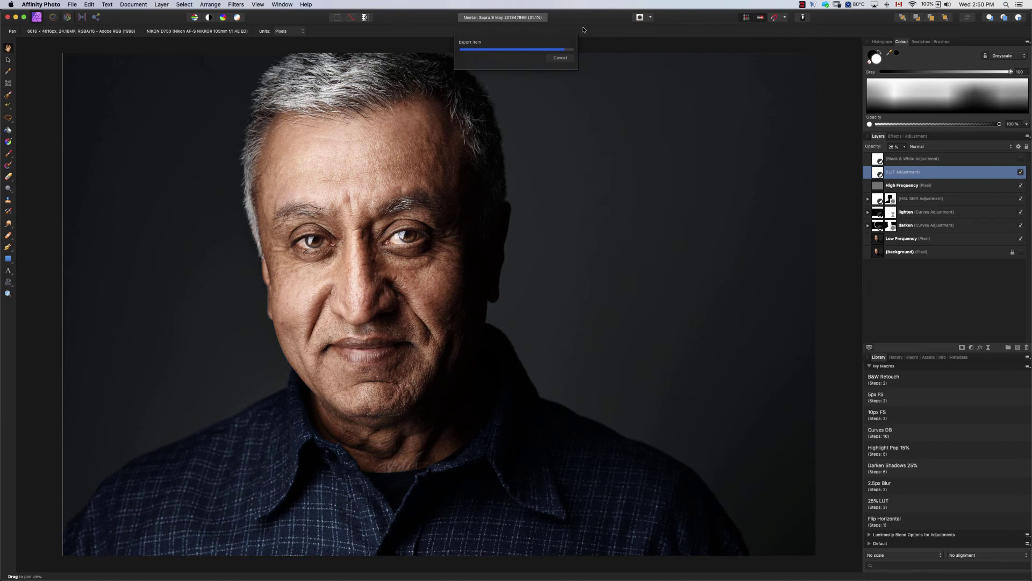
Step: Switch to Capture One, turn off the exposure warning and compare the retouched PSD with the two NEF versions
key(super+Tab)
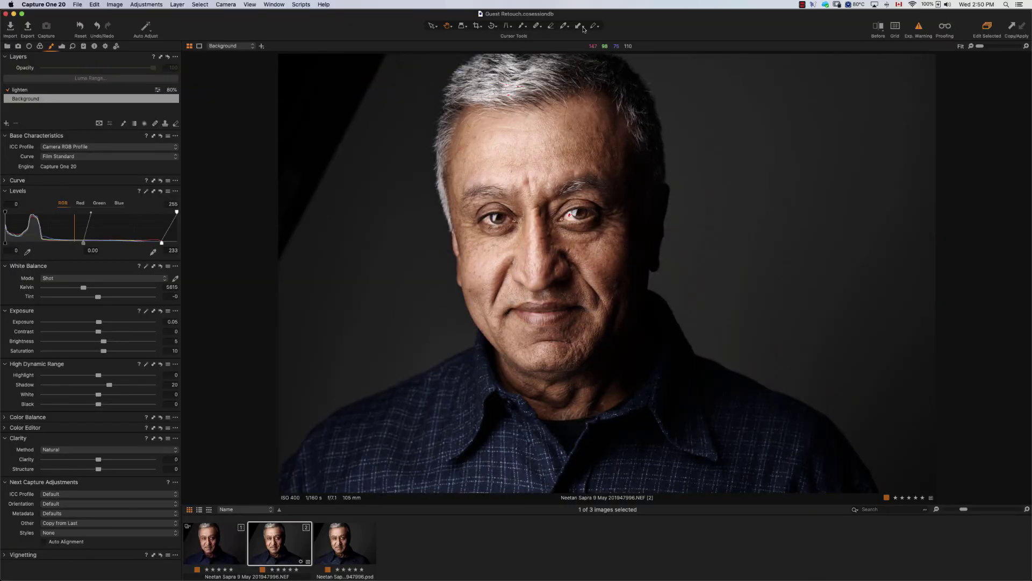
key(Right)
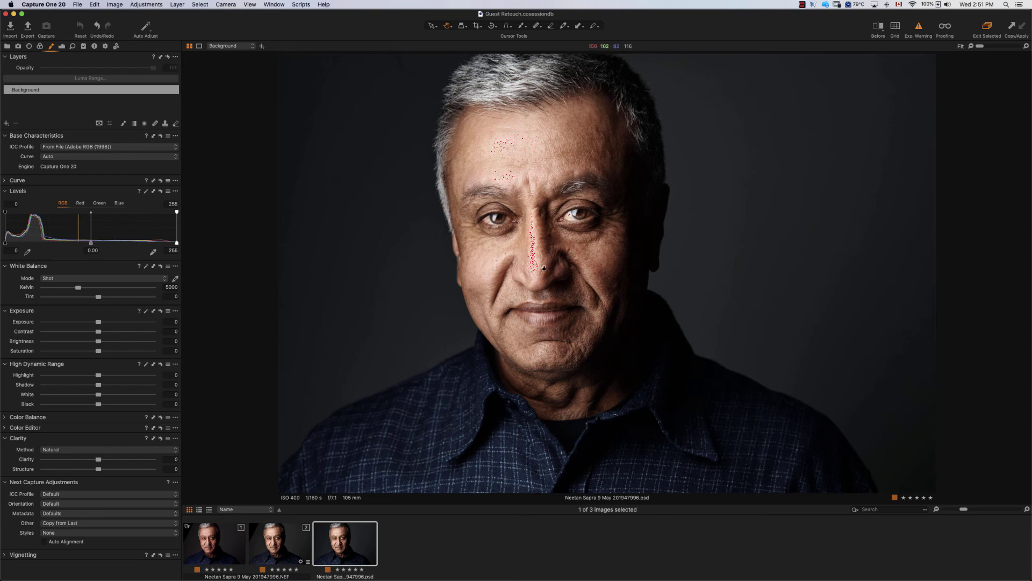
click(919, 30)
click(212, 537)
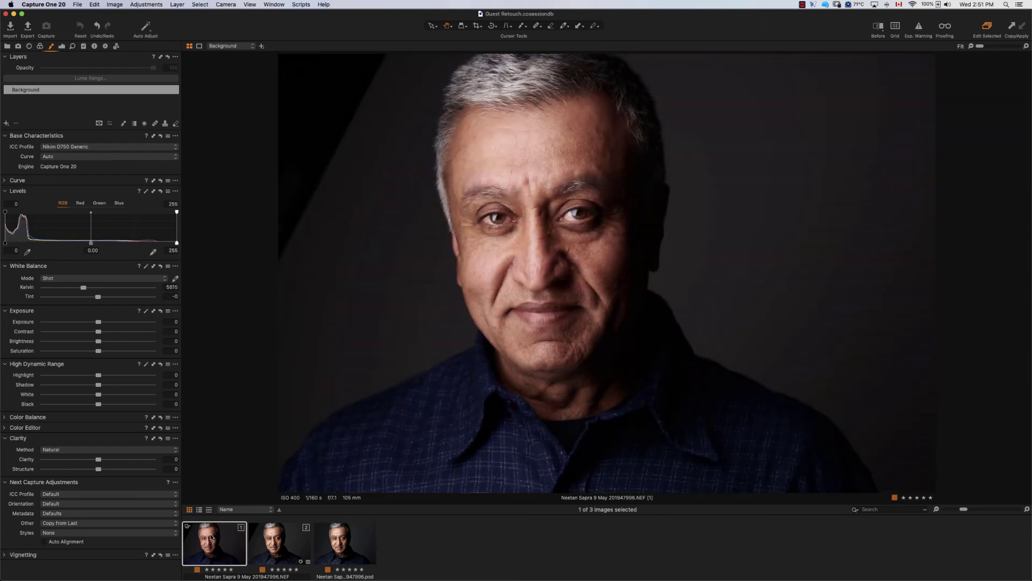
click(271, 544)
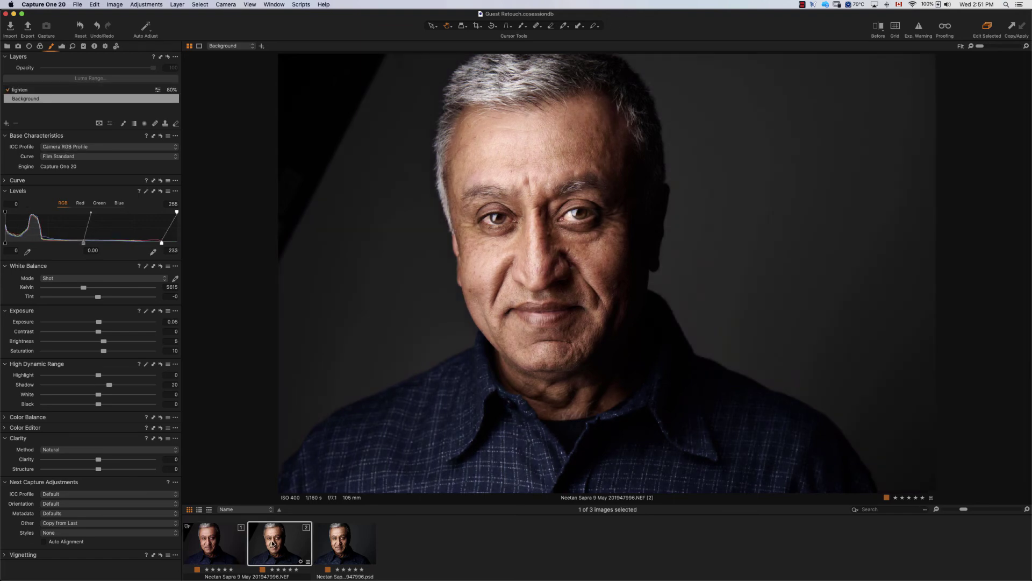
Step: Compare the retouched PSD with the second, adjusted NEF variant by alternating between the two images
click(345, 542)
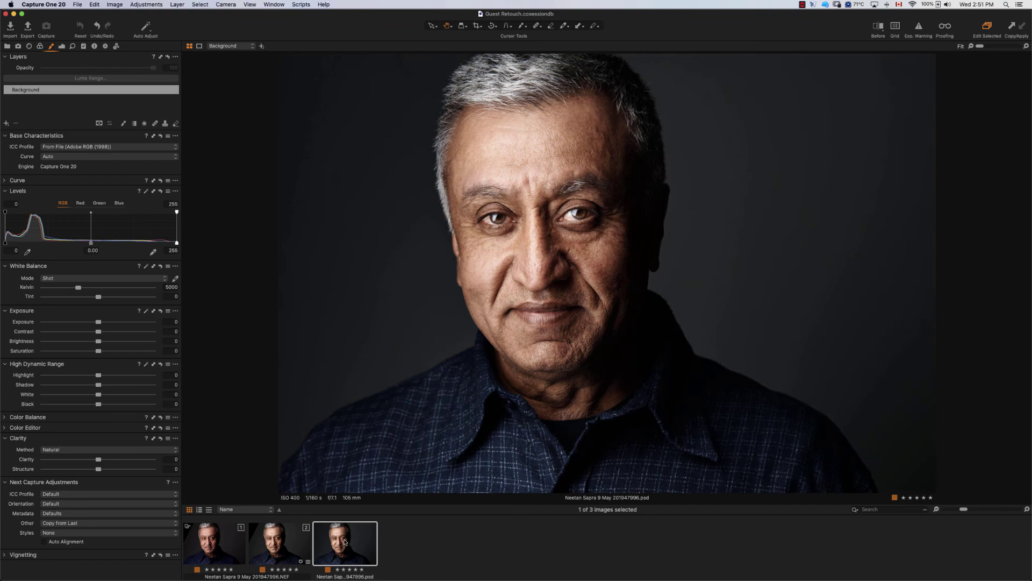
click(287, 546)
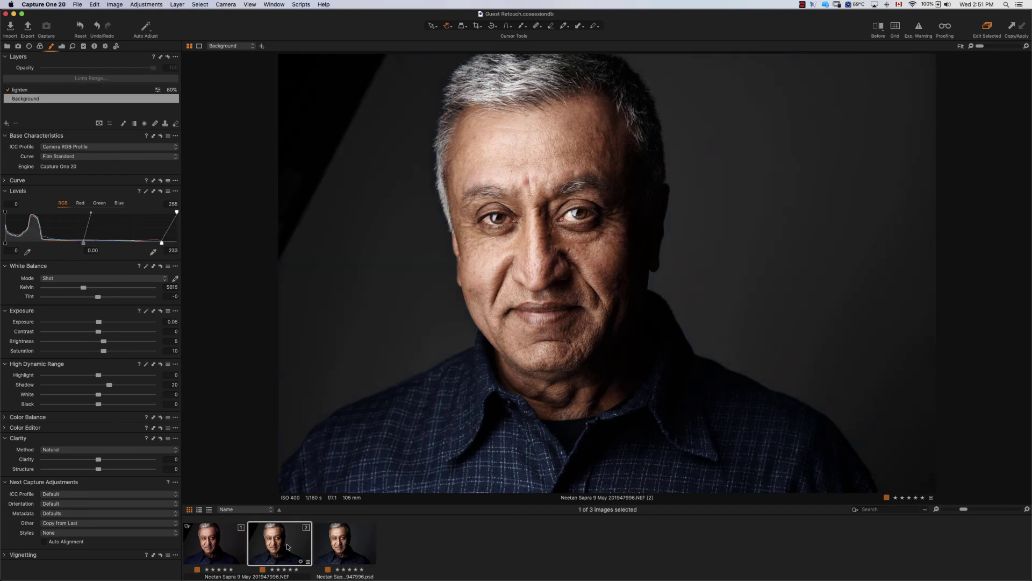
key(Right)
key(Left)
key(Right)
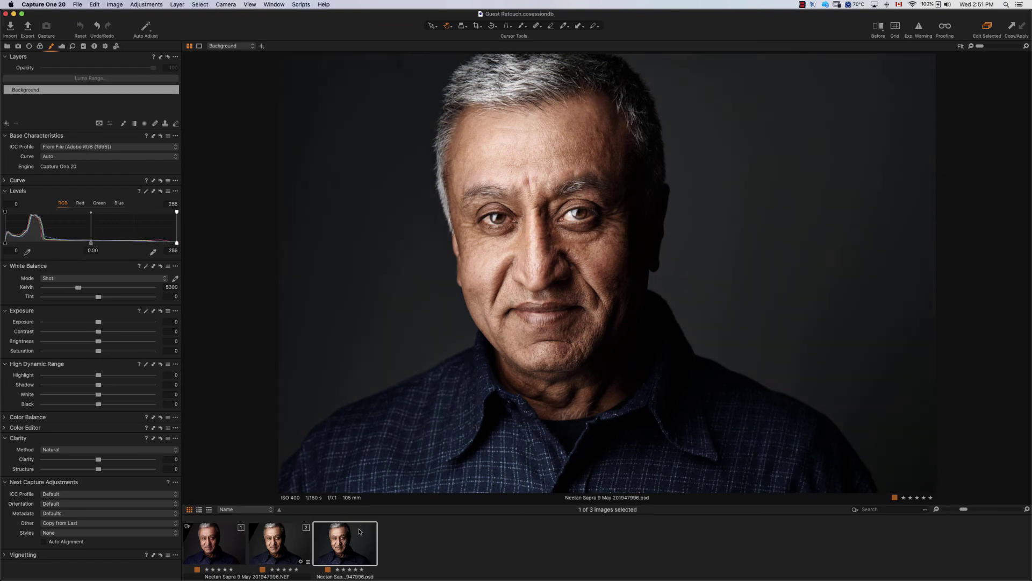
click(307, 529)
click(366, 526)
click(297, 538)
click(358, 530)
Step: Clone the retouched PSD variant and crop the clone to a 4x5 ratio with tighter framing around the man
right_click(344, 555)
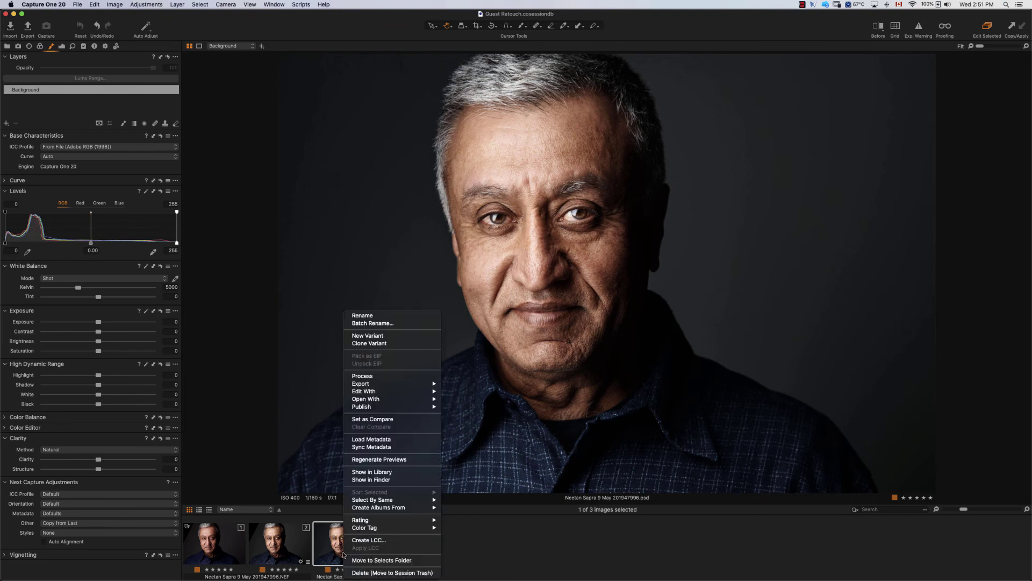
click(361, 343)
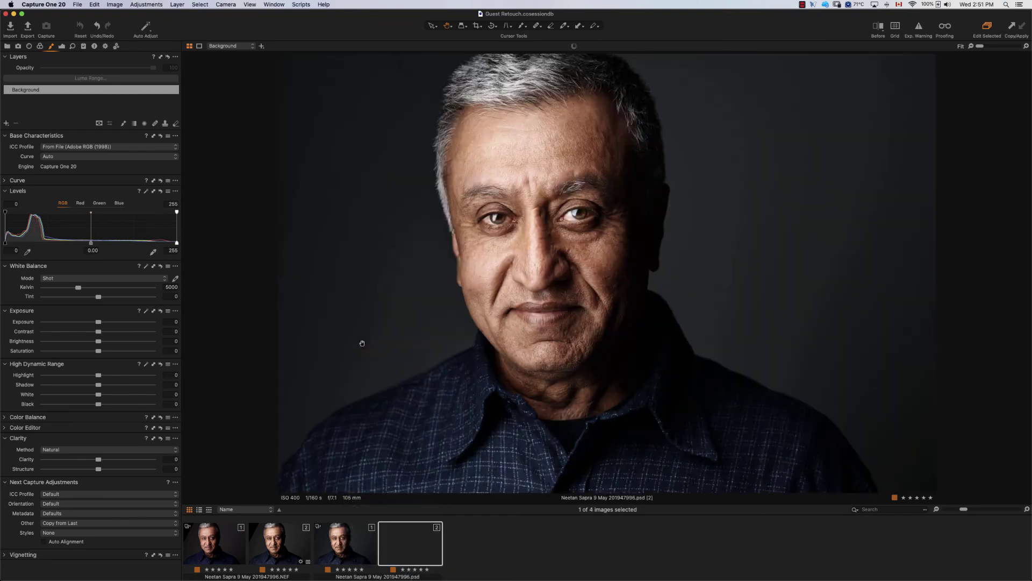
click(476, 25)
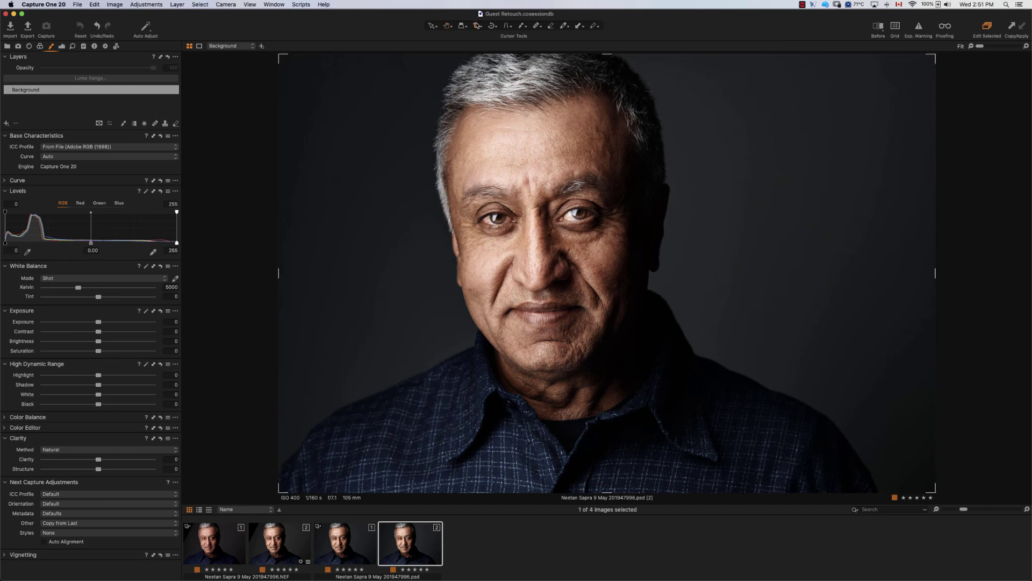
right_click(404, 151)
click(415, 119)
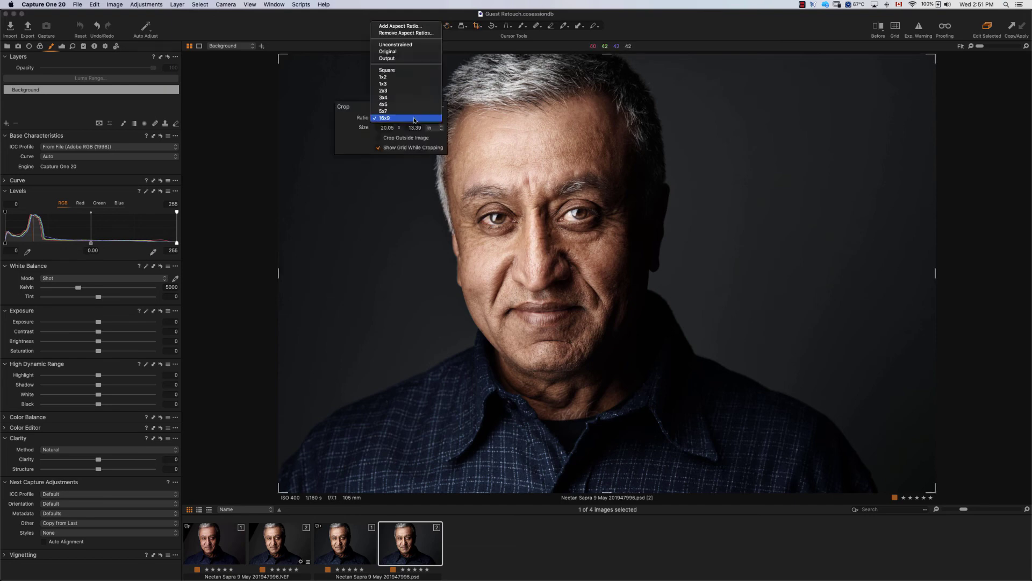
click(384, 104)
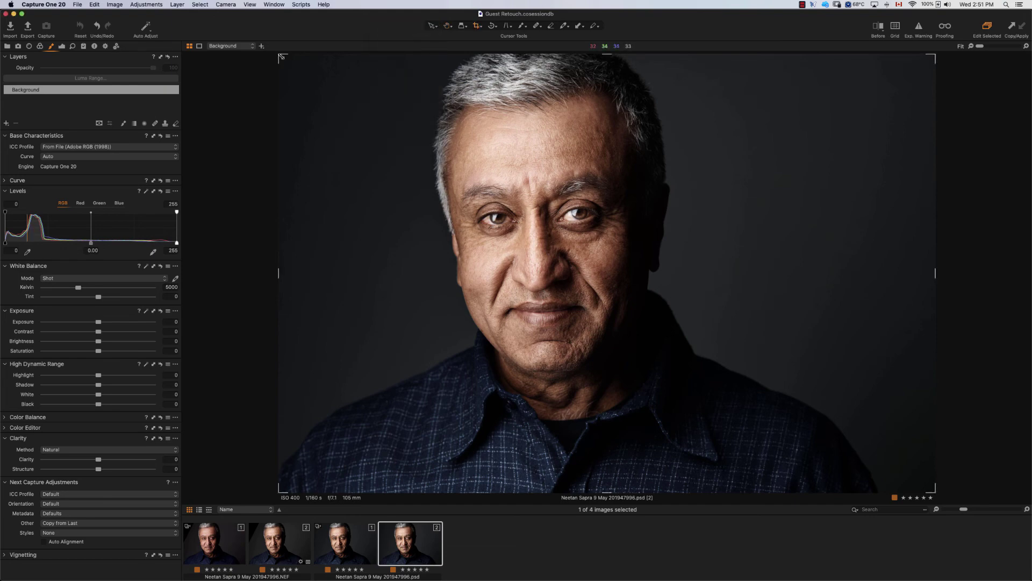
drag(281, 57, 311, 71)
drag(471, 175, 561, 193)
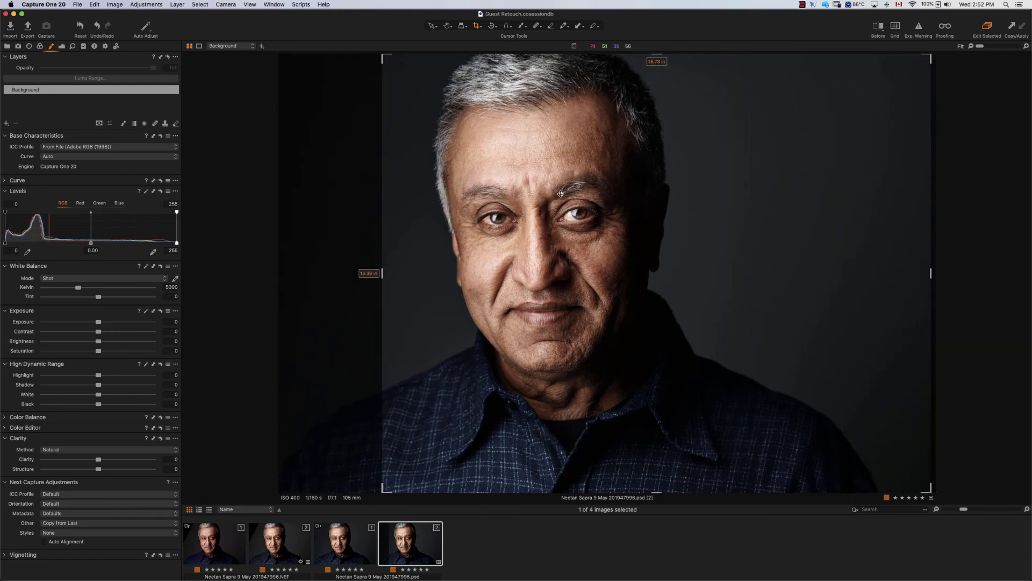
click(561, 194)
drag(384, 54, 398, 71)
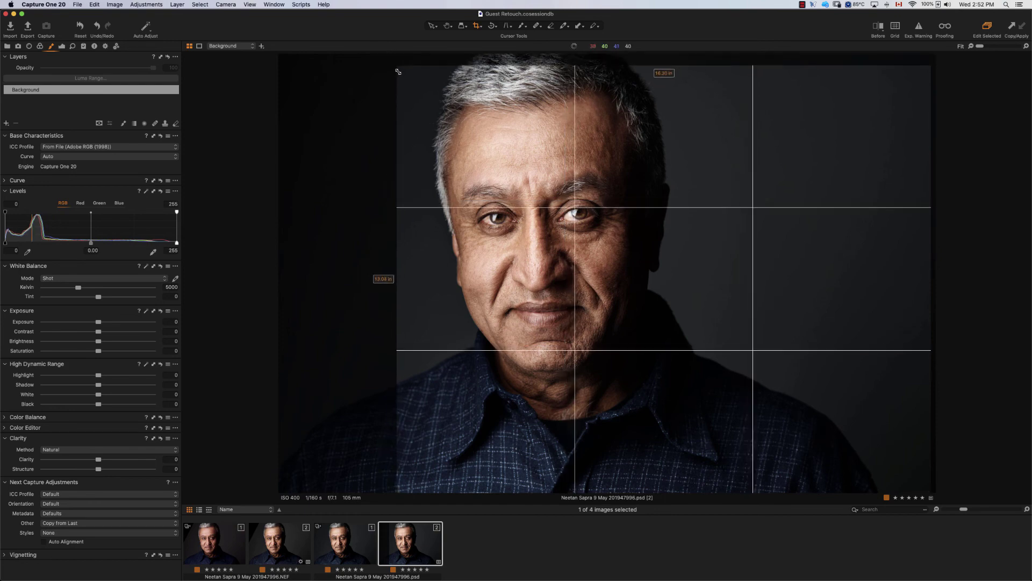
drag(507, 180, 470, 185)
click(447, 27)
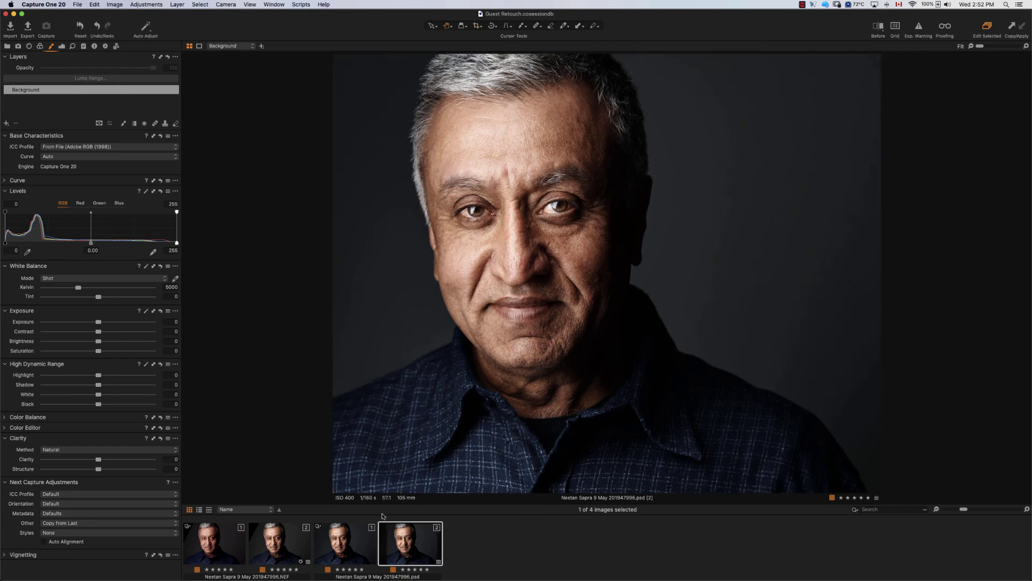
Step: Clone the cropped PSD variant and set the new clone's saturation to -100 for a black-and-white version
right_click(418, 542)
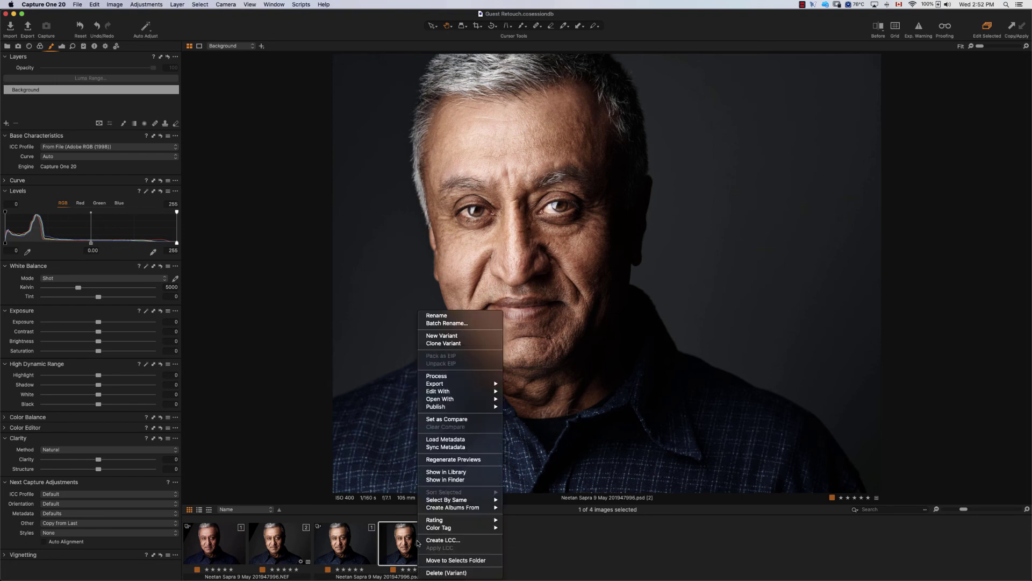
click(443, 343)
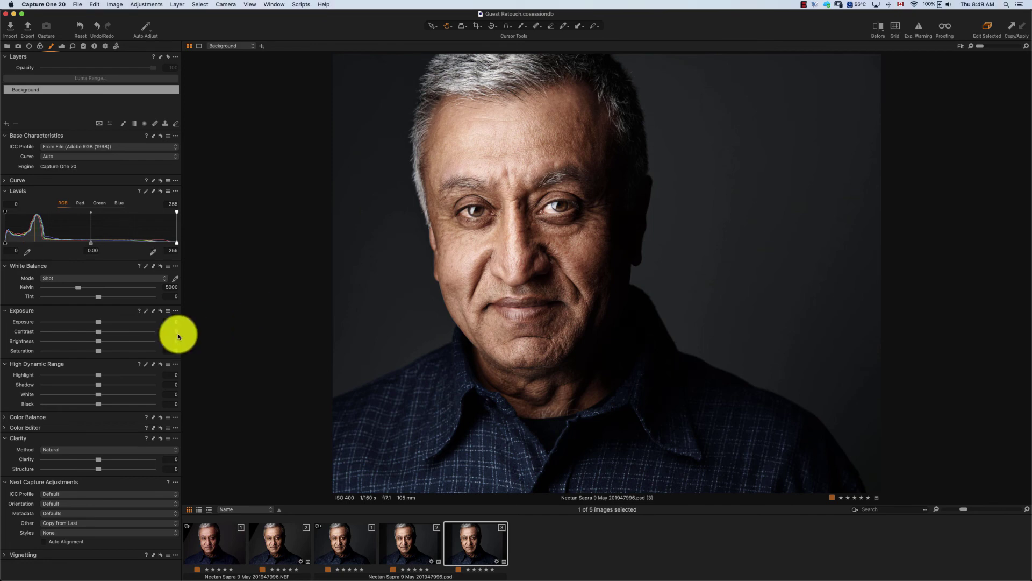
drag(99, 352, 22, 351)
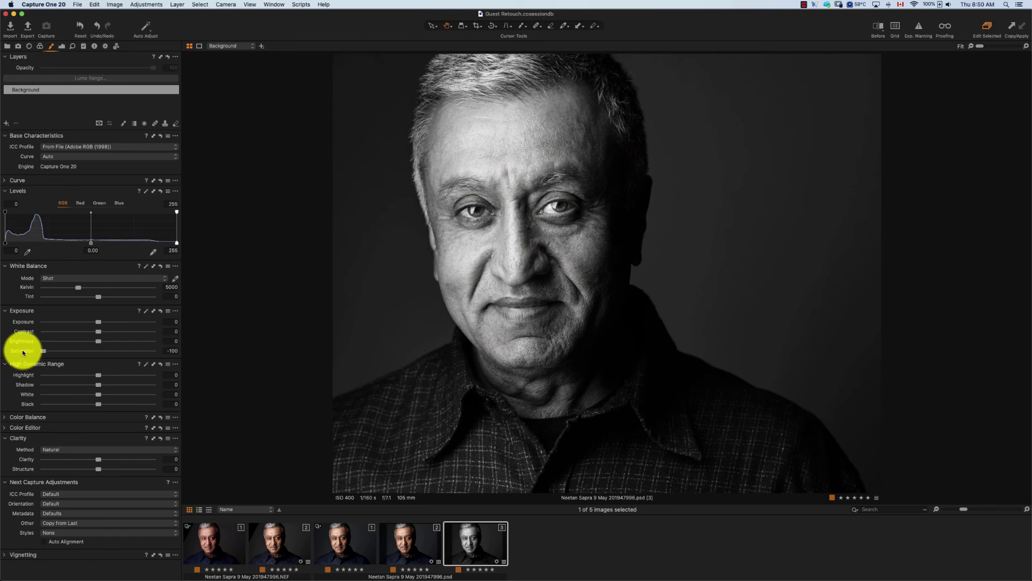
Step: Set the Levels midtone to -0.20, apply auto levels and move the white input point back to 255
click(91, 251)
key(BackSpace)
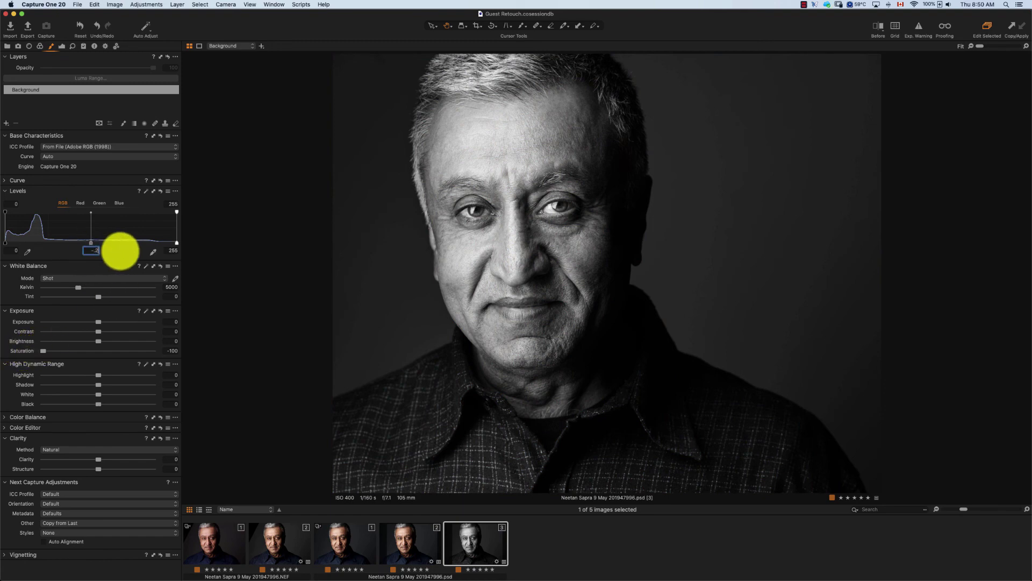
key(Return)
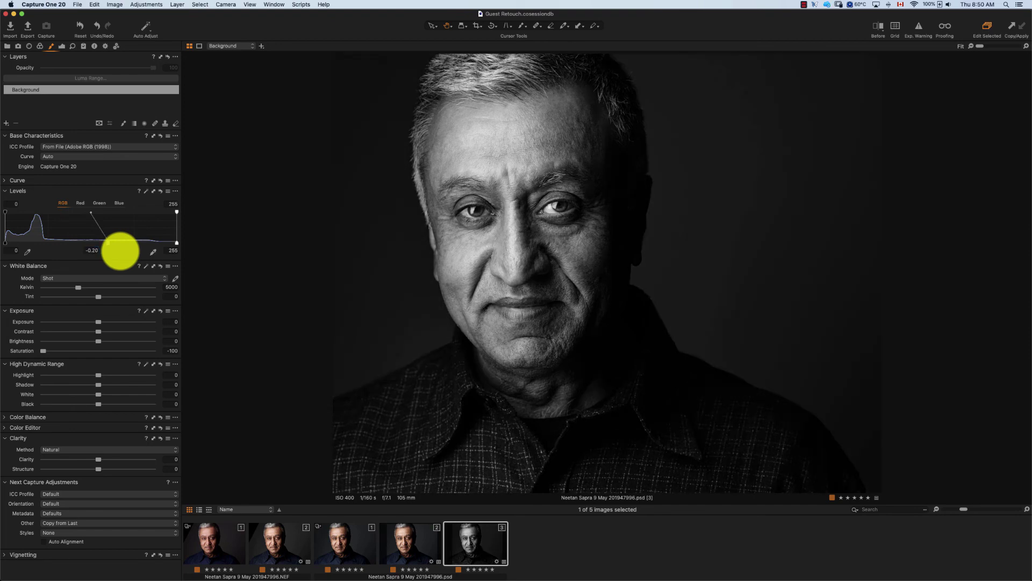
click(145, 191)
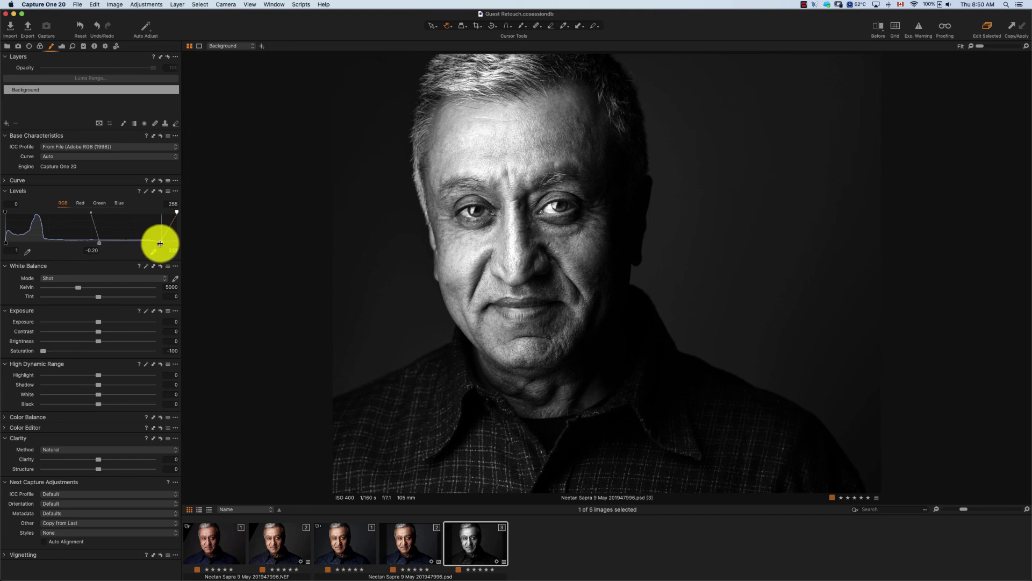
drag(159, 244, 205, 240)
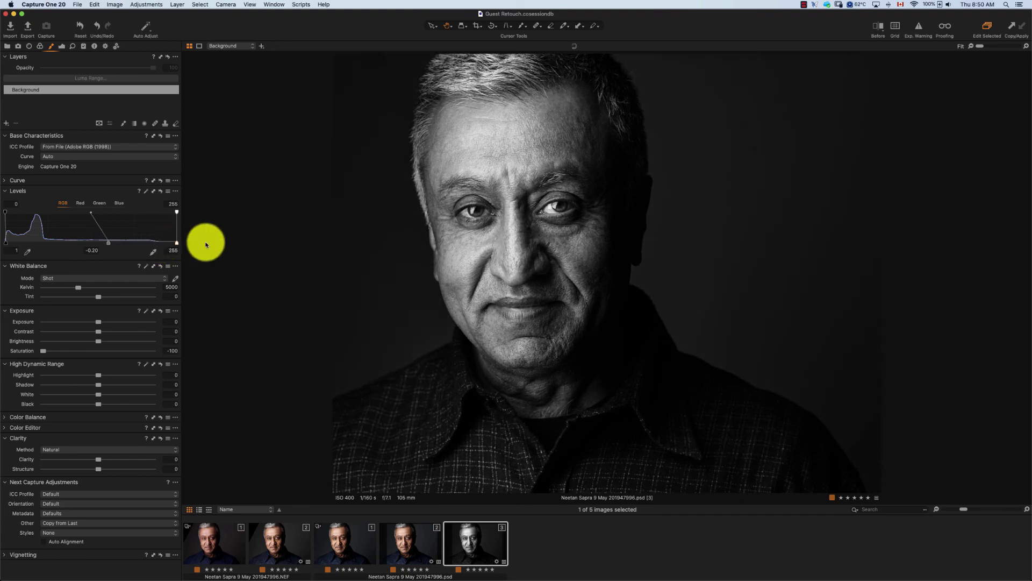
click(167, 181)
click(171, 194)
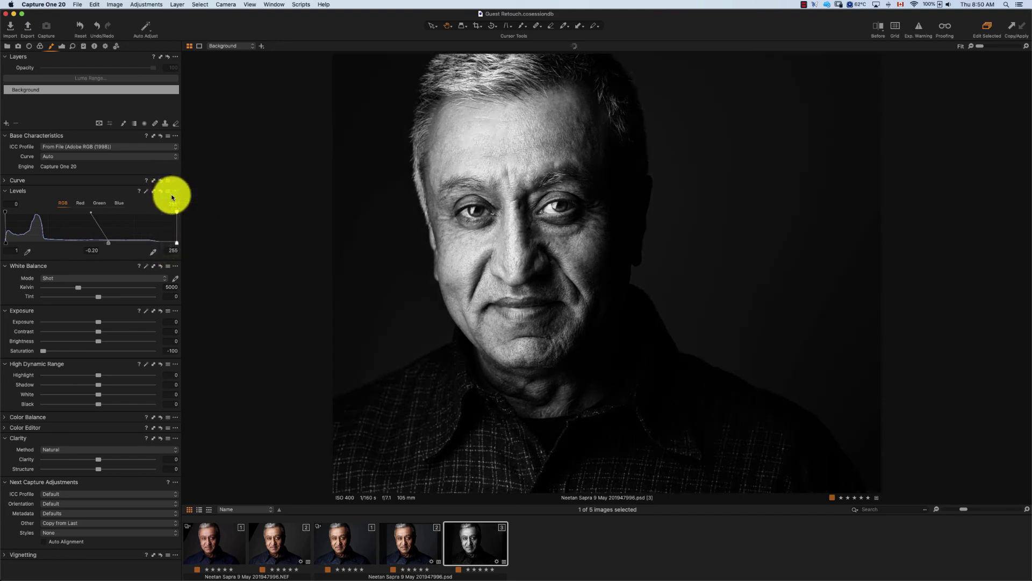
Step: Set both Clarity and Structure to 10 on the black-and-white variant
click(168, 460)
text(1)
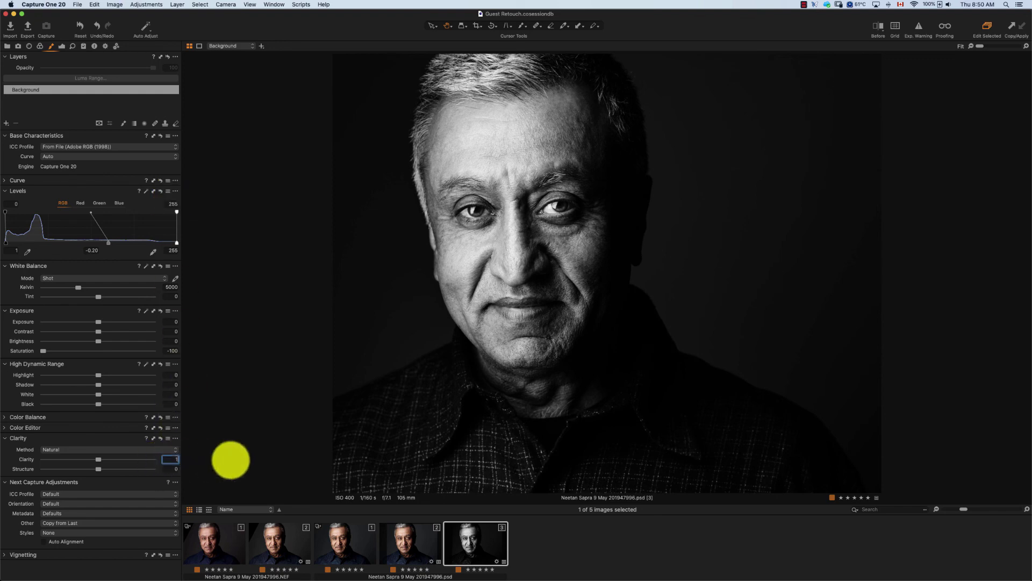
text(0)
key(Tab)
text(10)
key(Return)
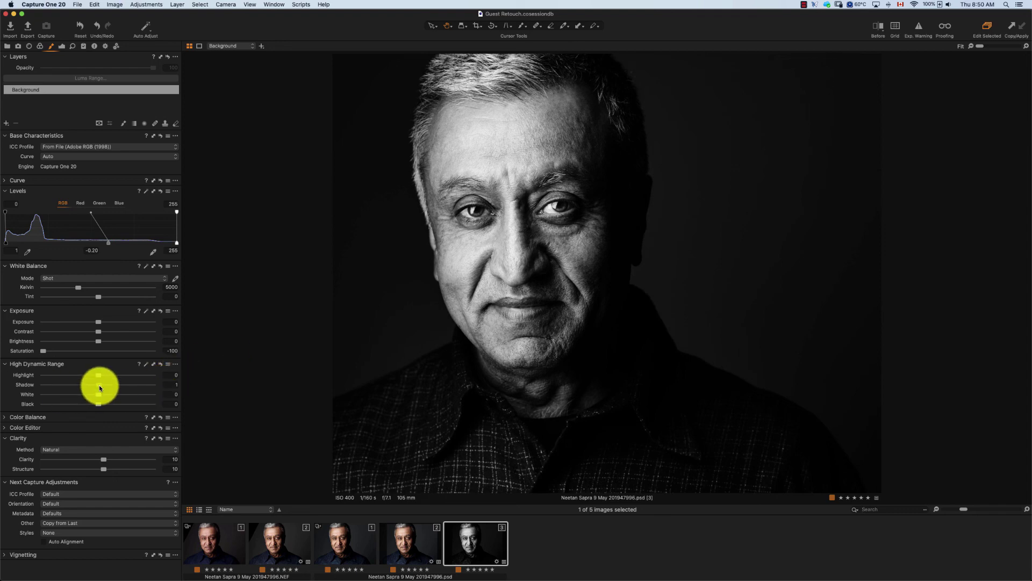
Step: Raise the High Dynamic Range Shadow value to 25 and Black to 4
drag(100, 387, 102, 388)
drag(106, 387, 112, 387)
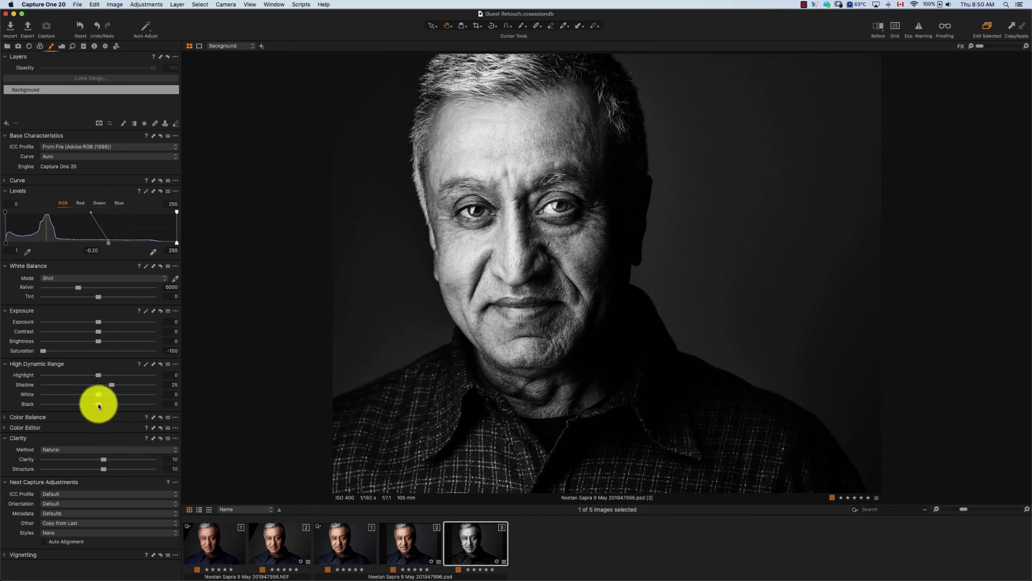
drag(99, 406, 102, 406)
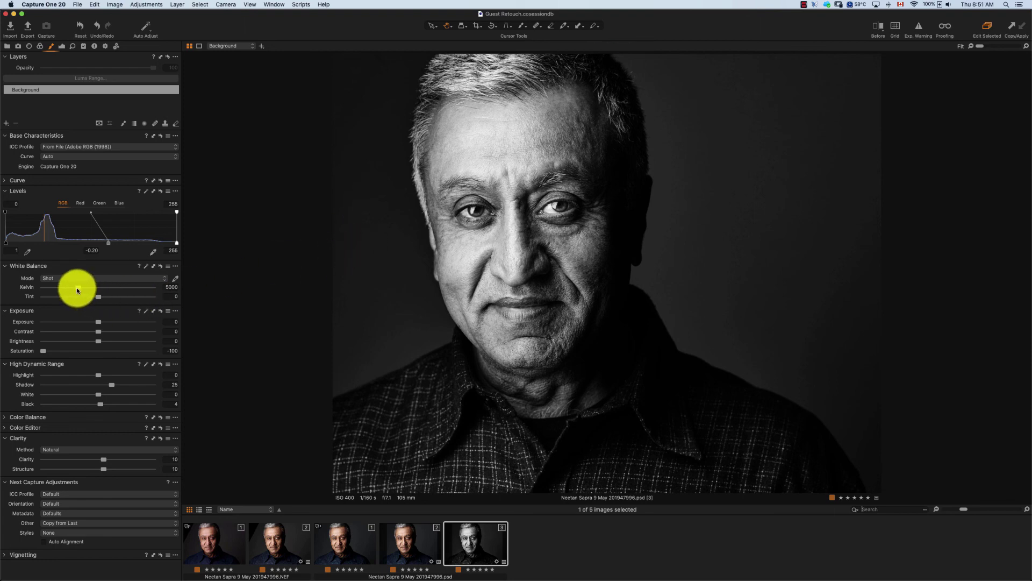
Step: With the exposure warning temporarily on, raise the white balance Kelvin to 7524 and Highlight to 5
click(918, 27)
drag(80, 286, 97, 287)
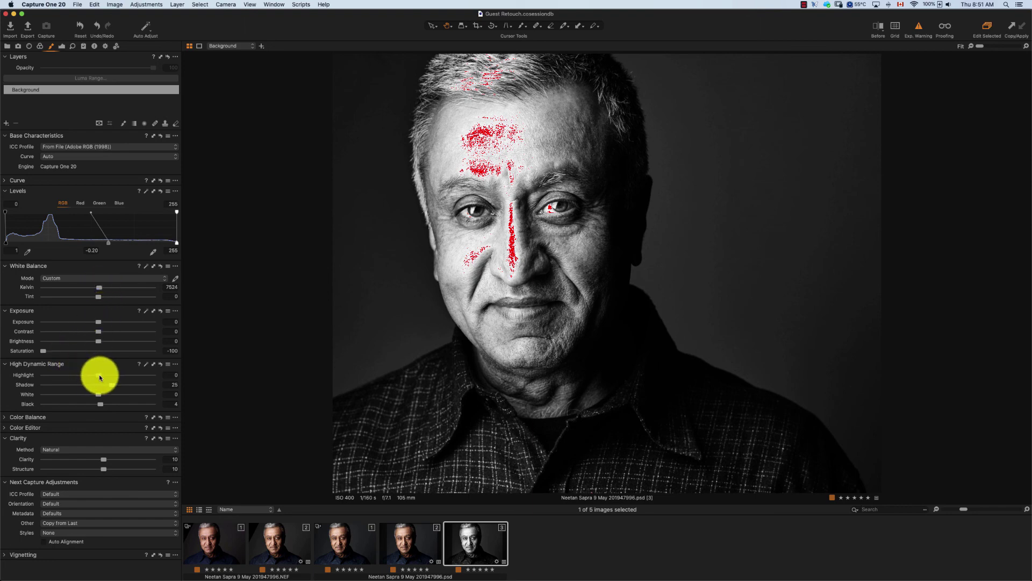
drag(100, 377, 103, 377)
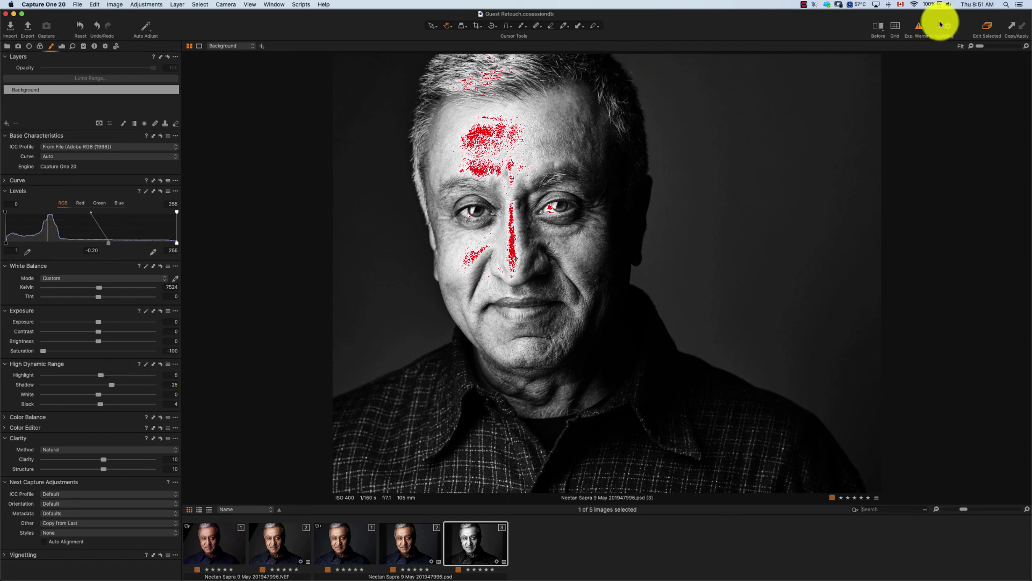
click(914, 31)
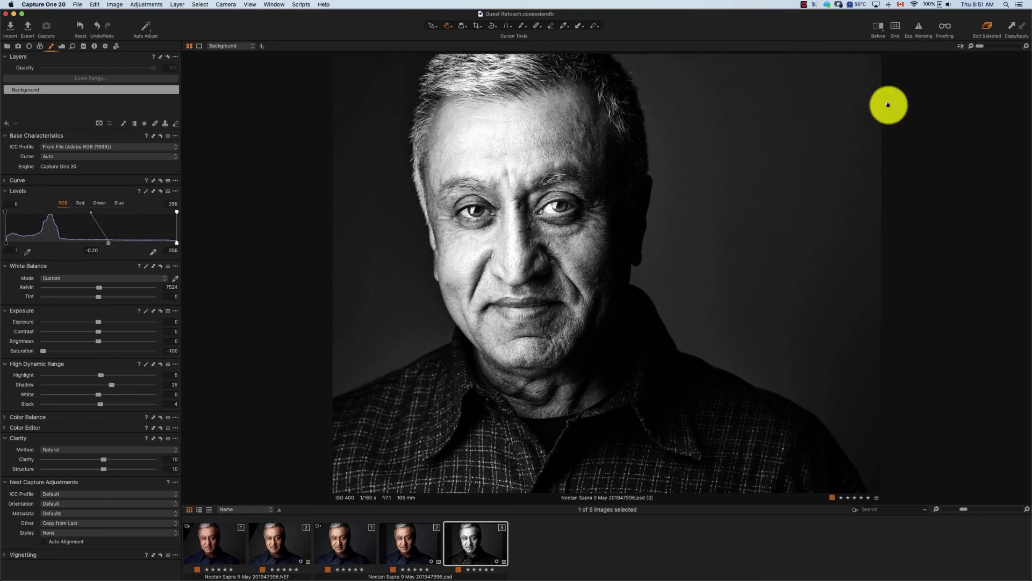
Step: Clone the cropped colour PSD variant again and set that clone's saturation to -100
click(404, 545)
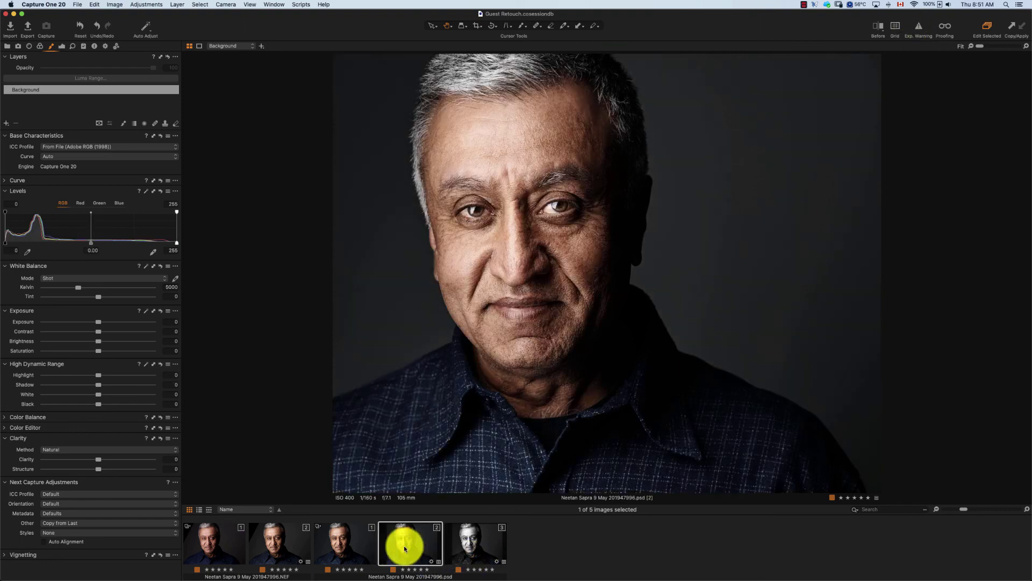
right_click(405, 545)
click(430, 343)
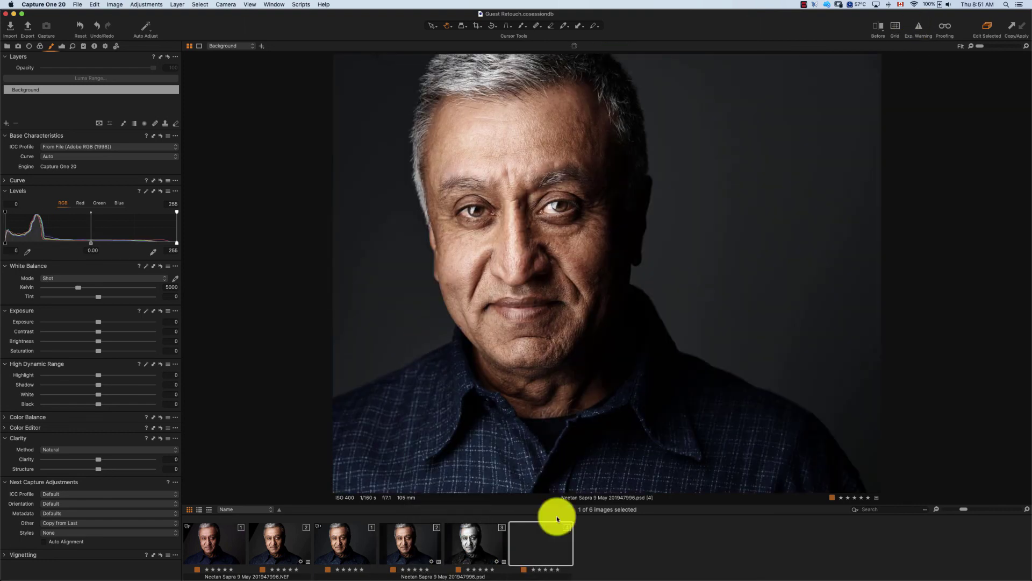
click(476, 553)
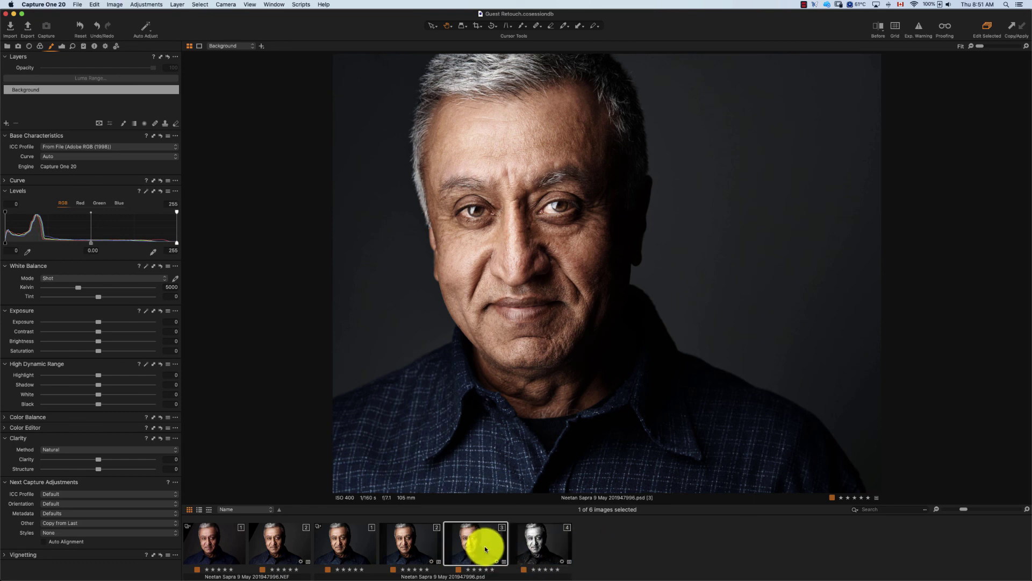
drag(101, 355, 1, 353)
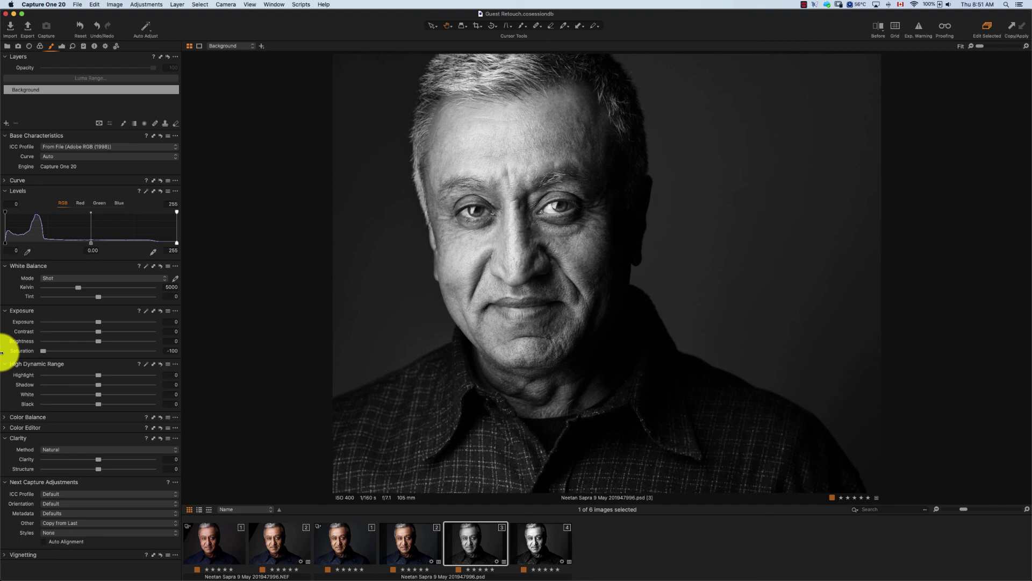
Step: Compare the plain desaturated variant with the fully adjusted black-and-white variant, and delete the plain one
key(Right)
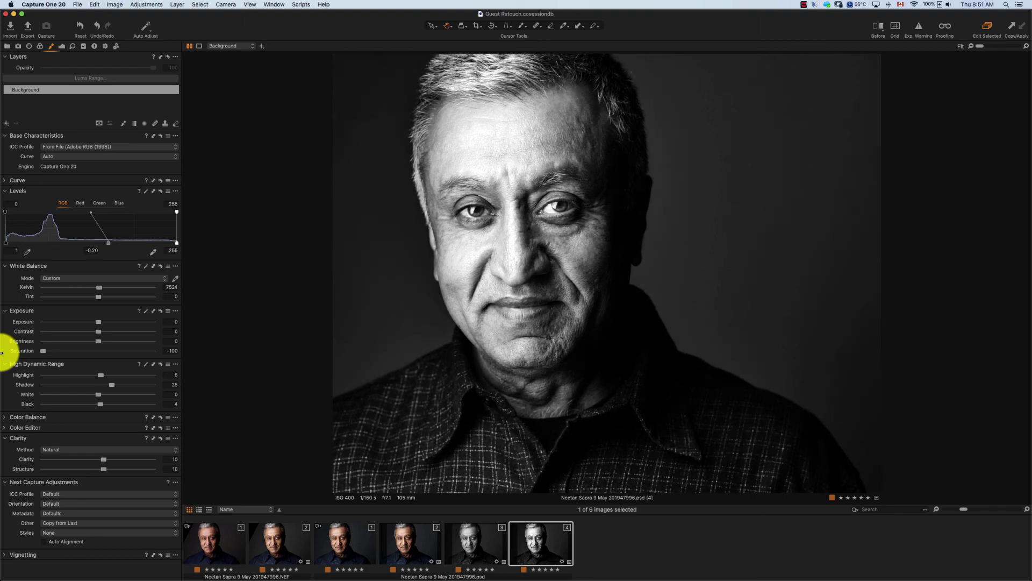
key(Left)
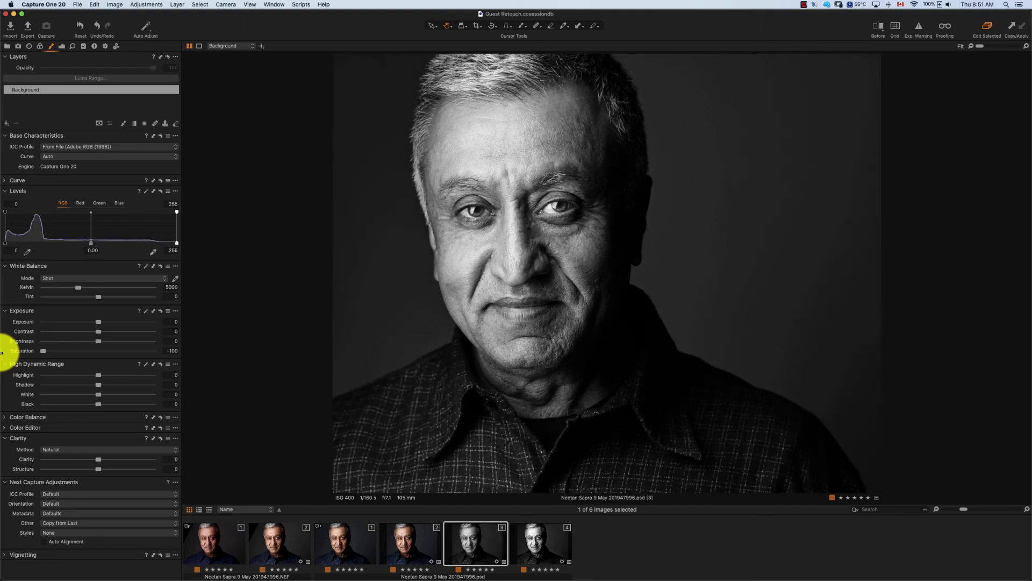
key(Right)
key(Left)
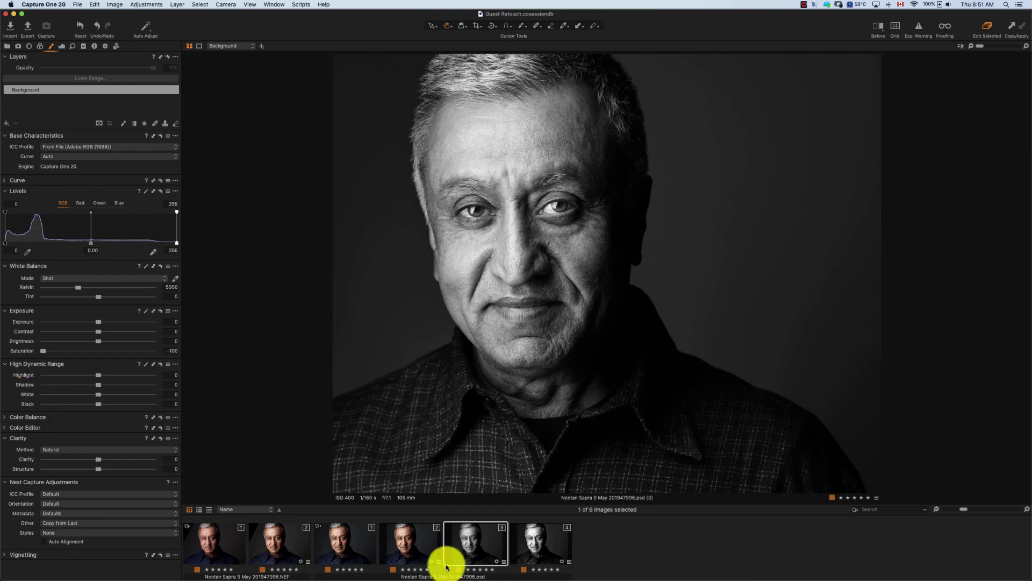
right_click(468, 549)
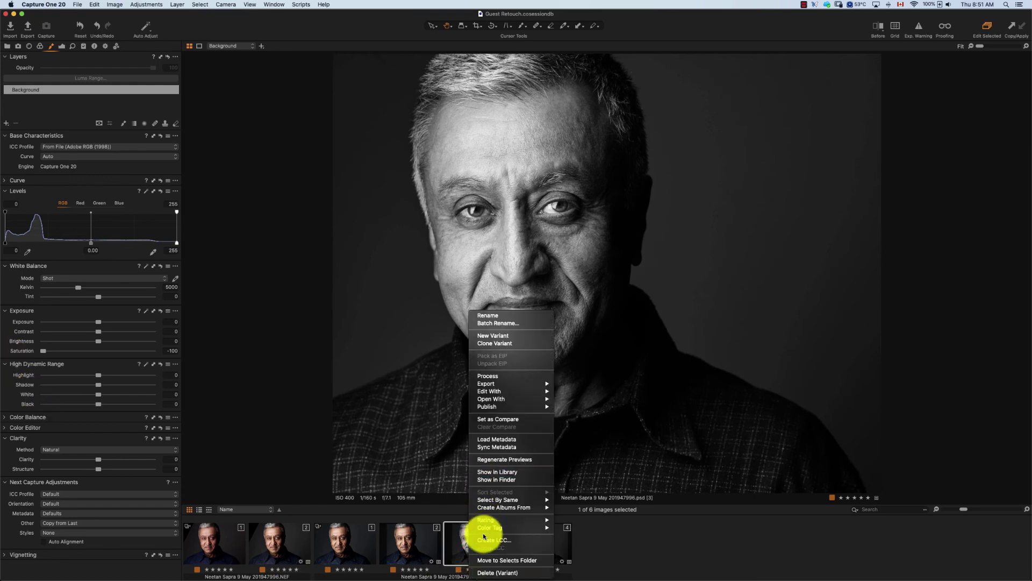
click(484, 573)
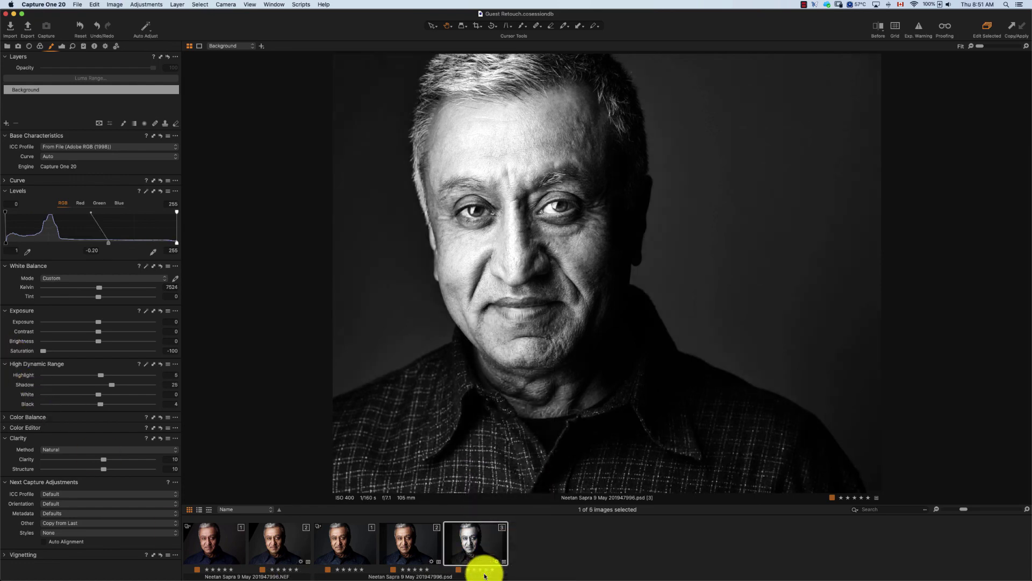
Step: Select the cropped colour and black-and-white PSD variants together, review the Print and Web recipes, and process both images with them
click(417, 551)
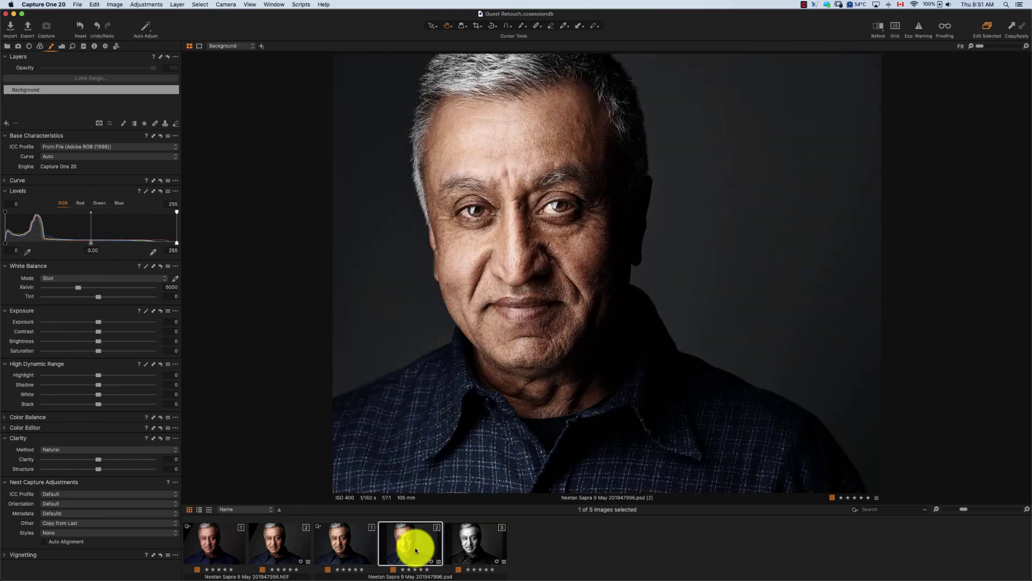
super+click(473, 542)
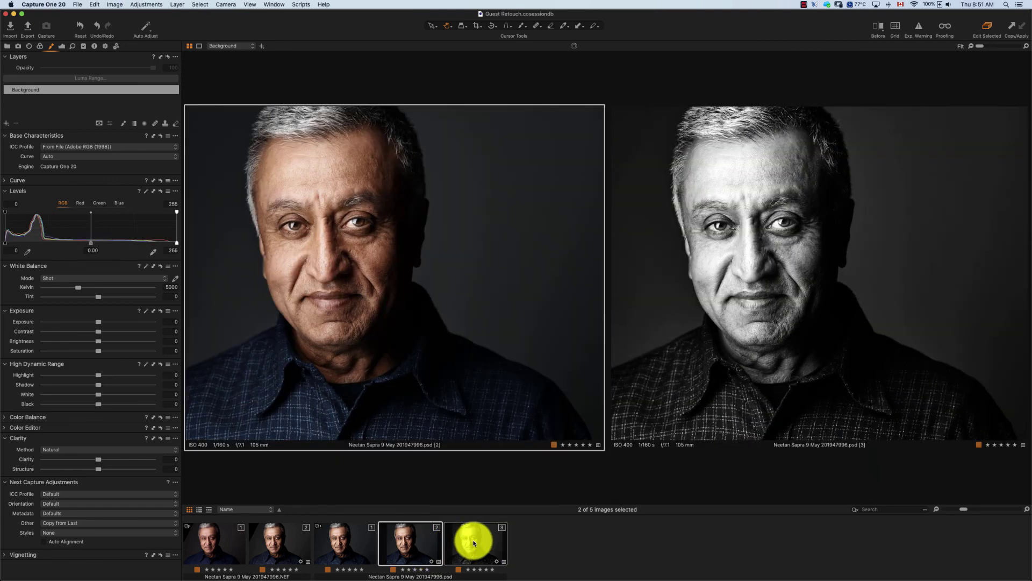
click(105, 47)
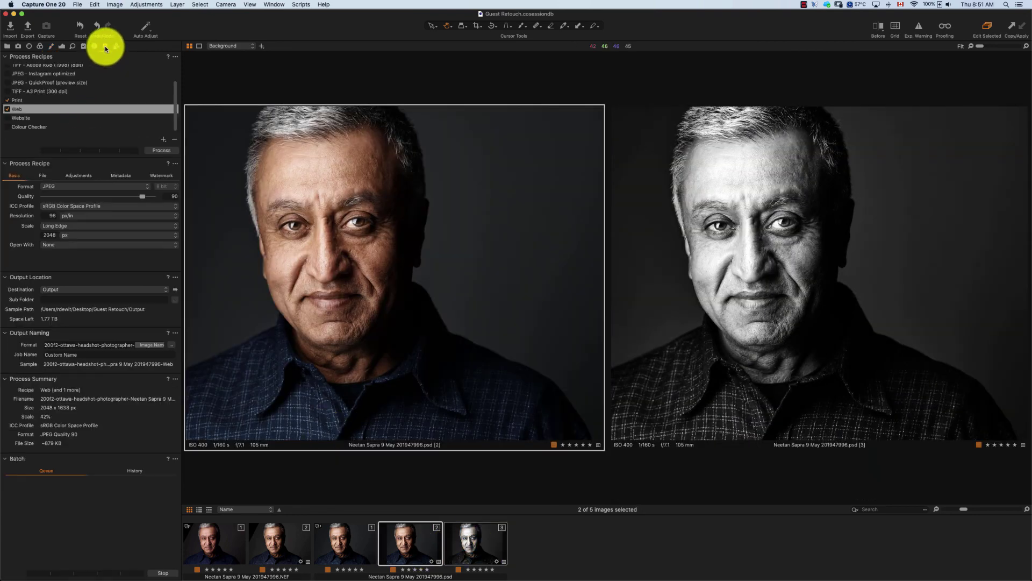
click(20, 101)
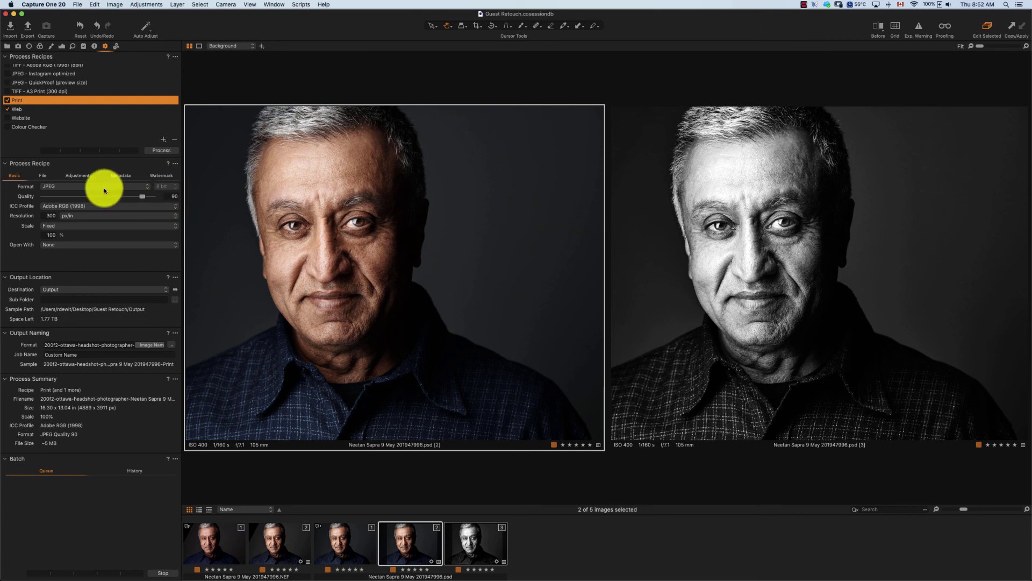
click(18, 109)
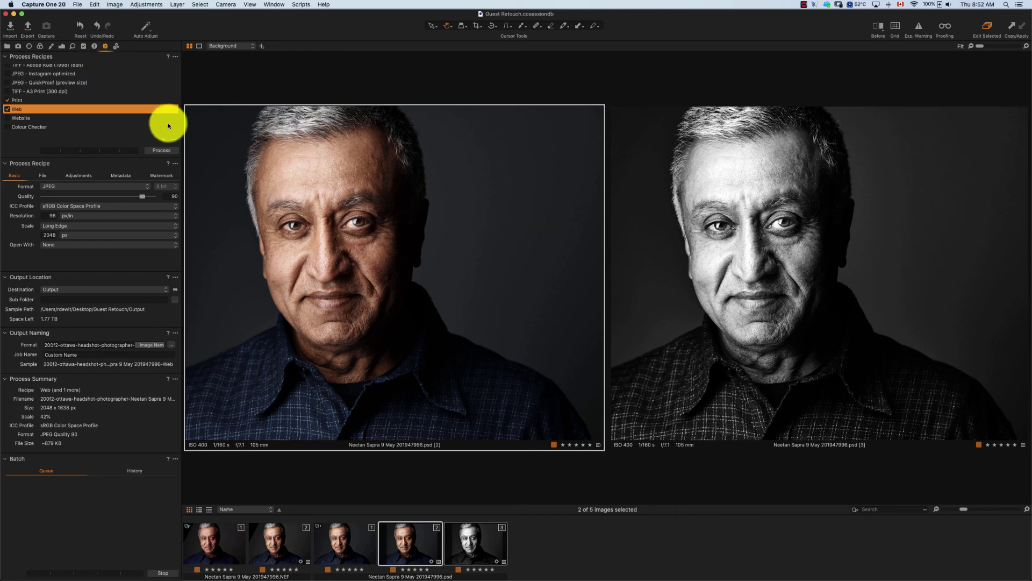
click(162, 151)
Step: Compare the original unretouched NEF image with the finished cropped colour PSD variant
click(214, 532)
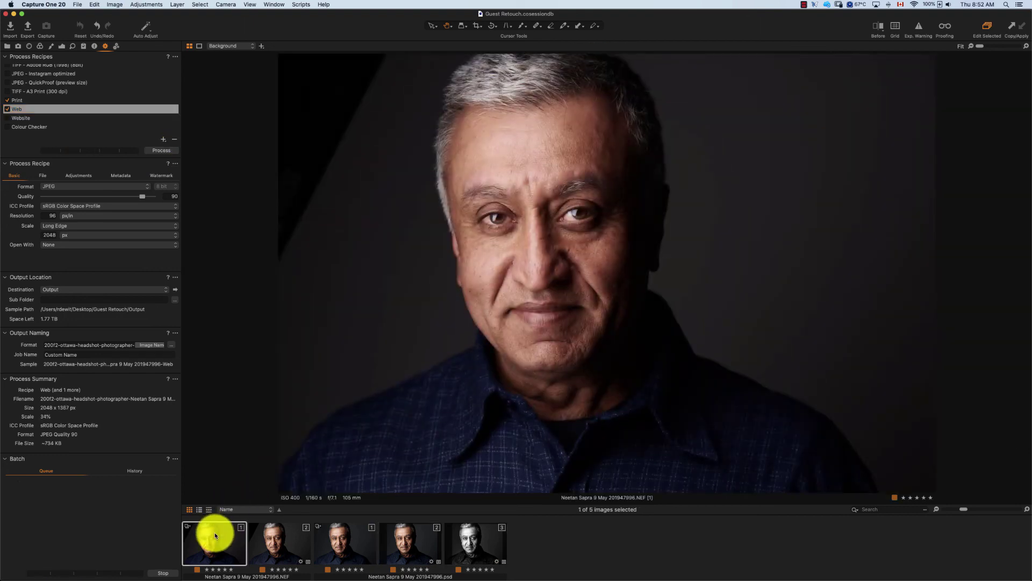
click(410, 550)
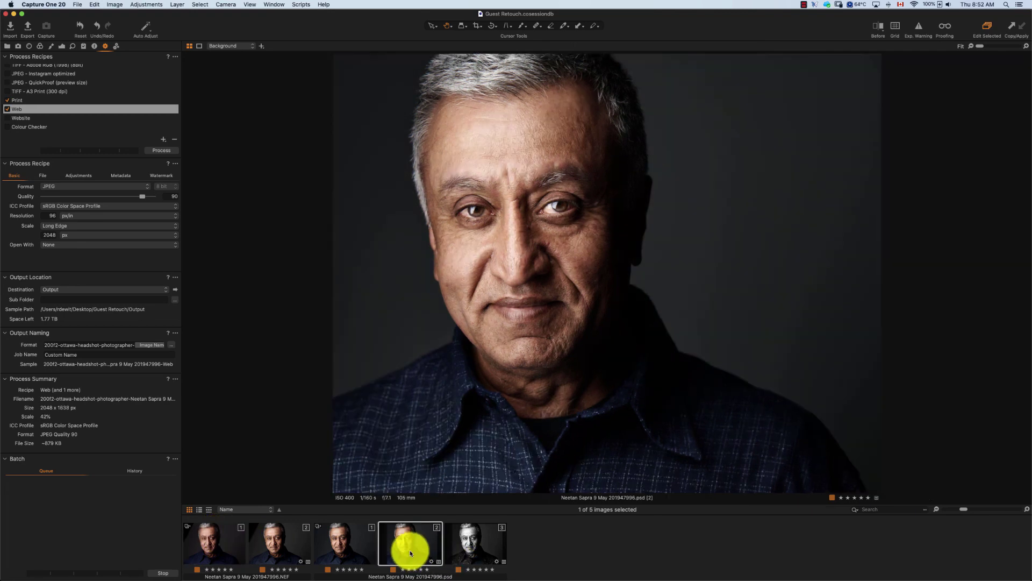